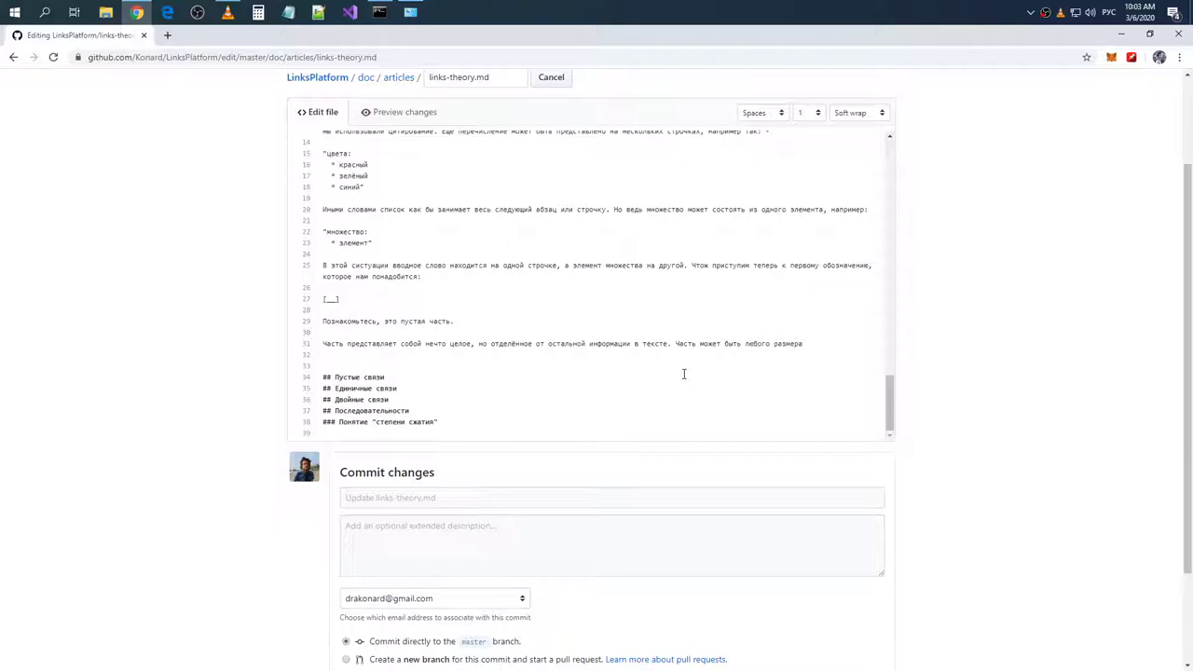
- Extend the part definition with "и занимать всю строку:" and add a line-wide pair of square brackets filled with spaces below it
text(и занимать всю строку:)
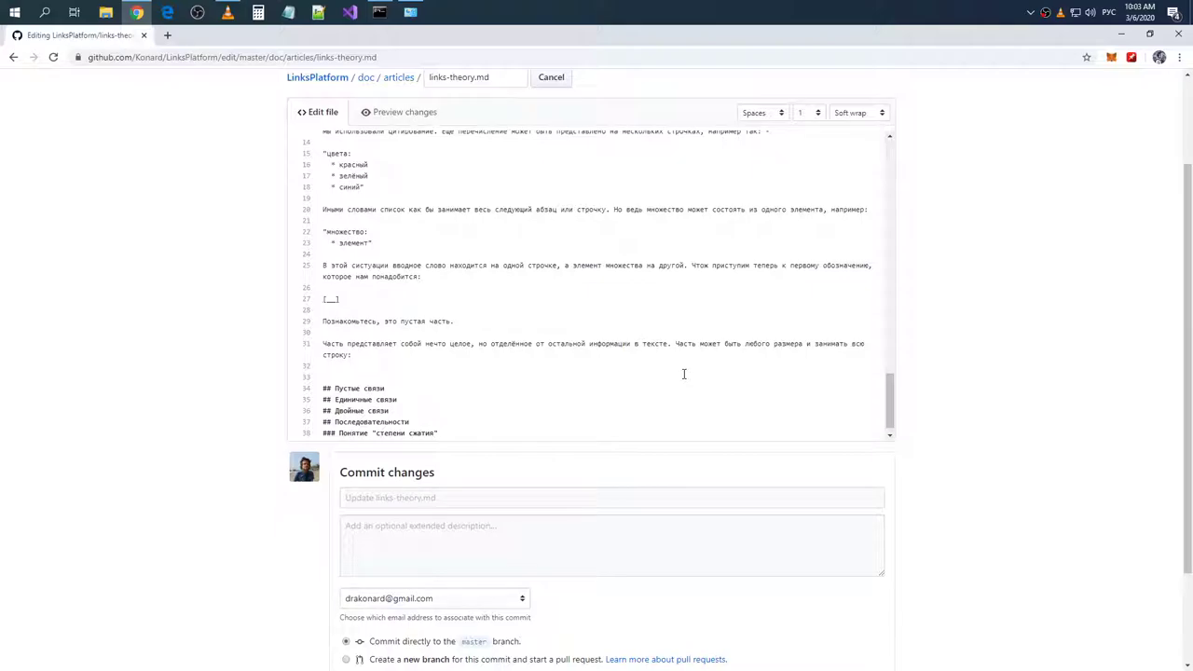
key(Return)
key(alt+shift)
text([_)
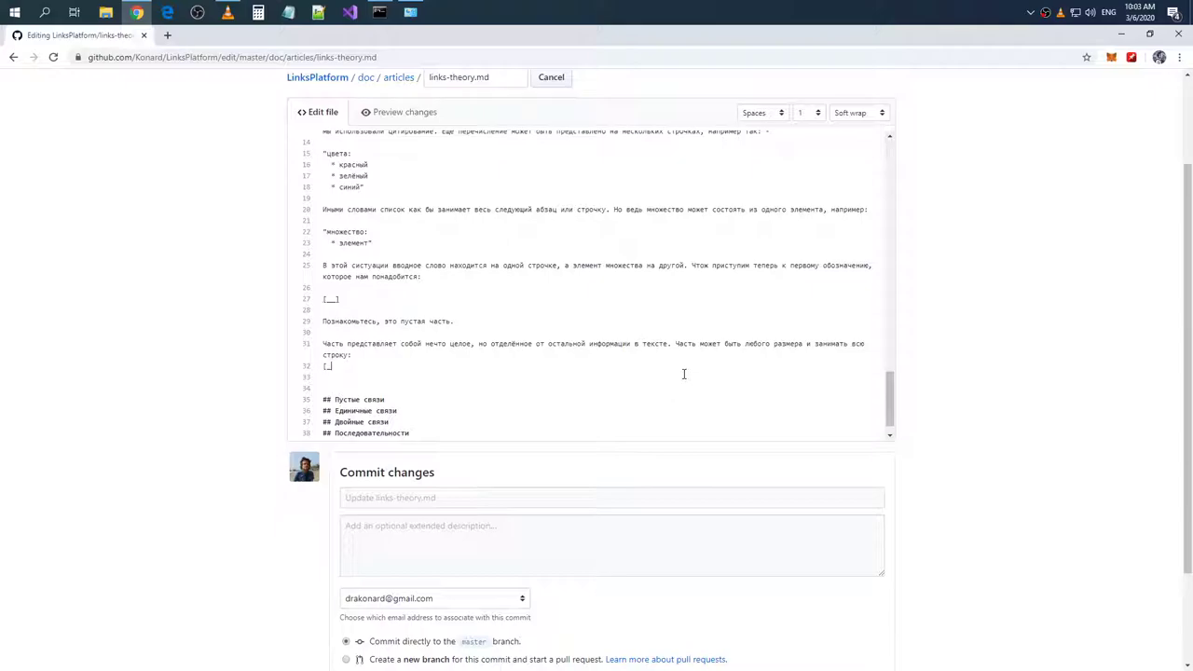
text(_______________________________________________________________________________________])
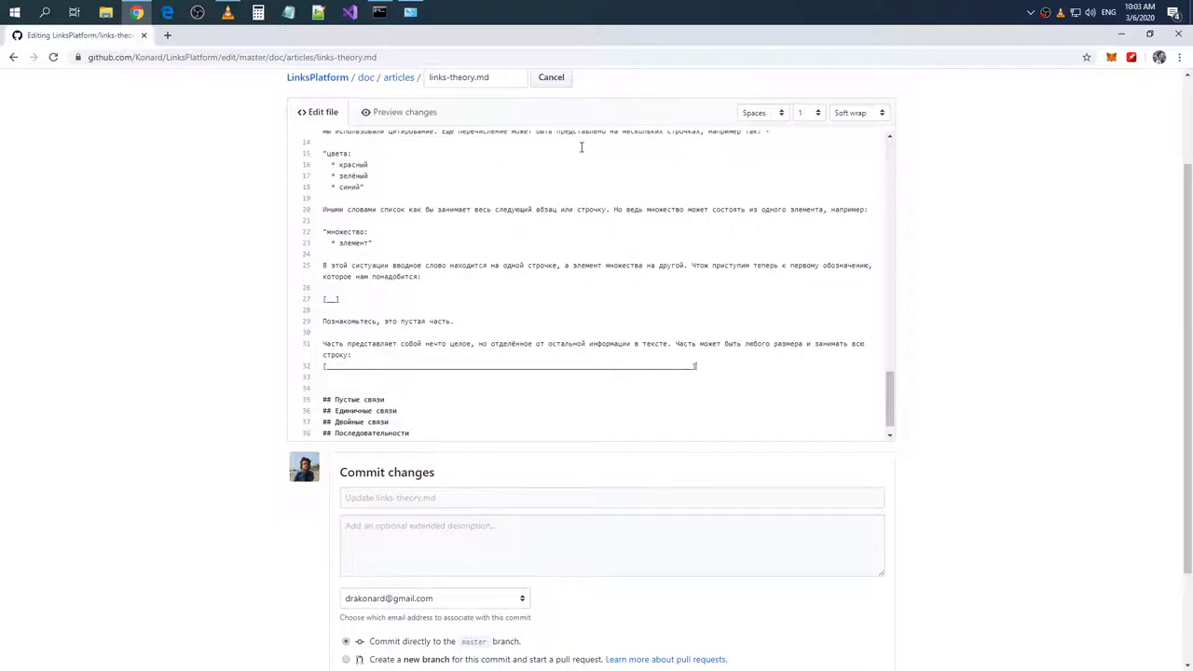
- Preview the rendered article down to the new paragraph about parts, then return to editing the file
click(391, 113)
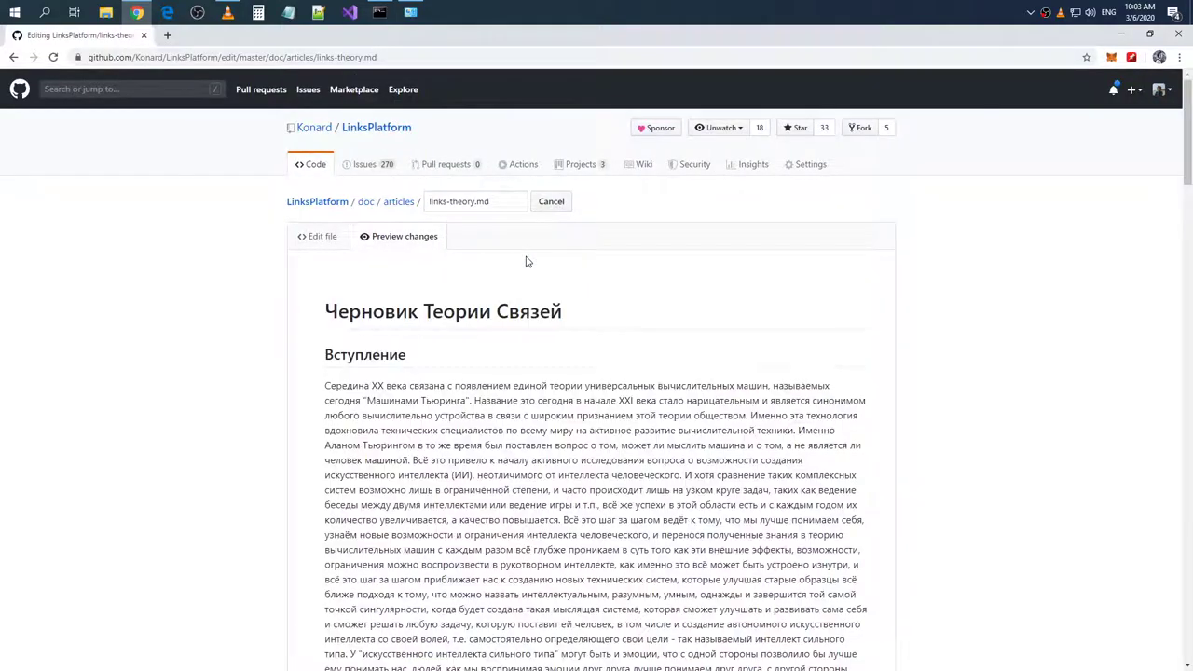
scroll(526, 259, down, 15)
scroll(531, 250, down, 10)
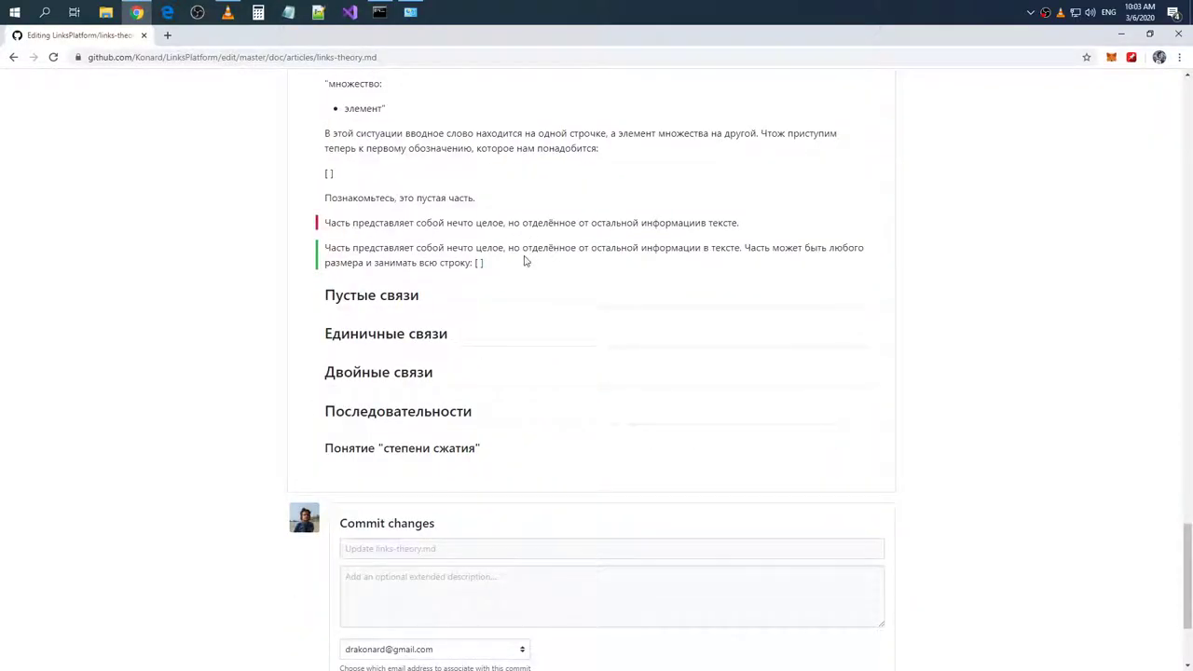
scroll(453, 243, up, 15)
scroll(453, 231, up, 10)
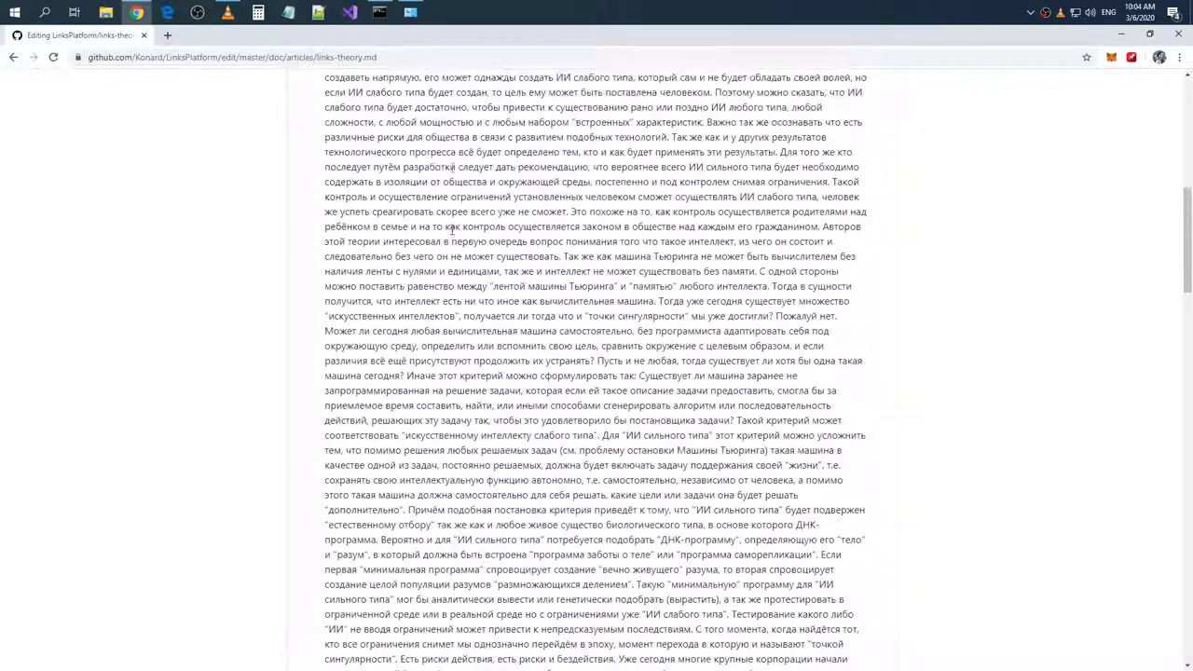
click(322, 237)
- Below the wide brackets, add the line "А может быть встроена в текст внутри строки подобно слову или символу, например так"
scroll(483, 318, down, 1)
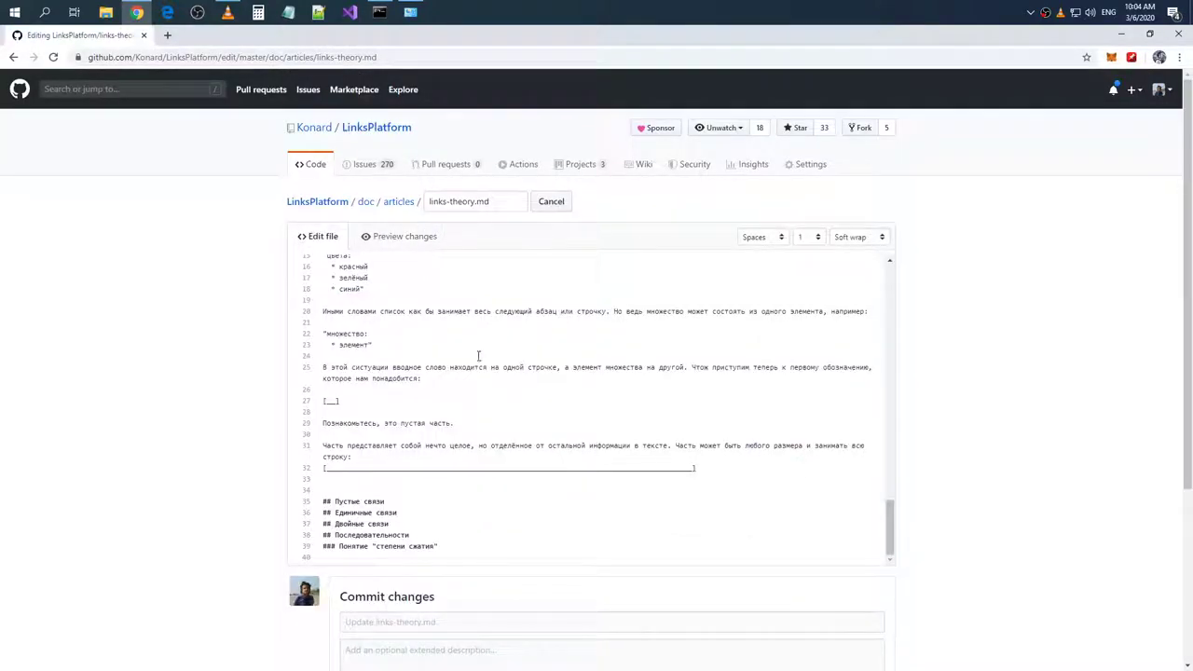
scroll(447, 458, down, 2)
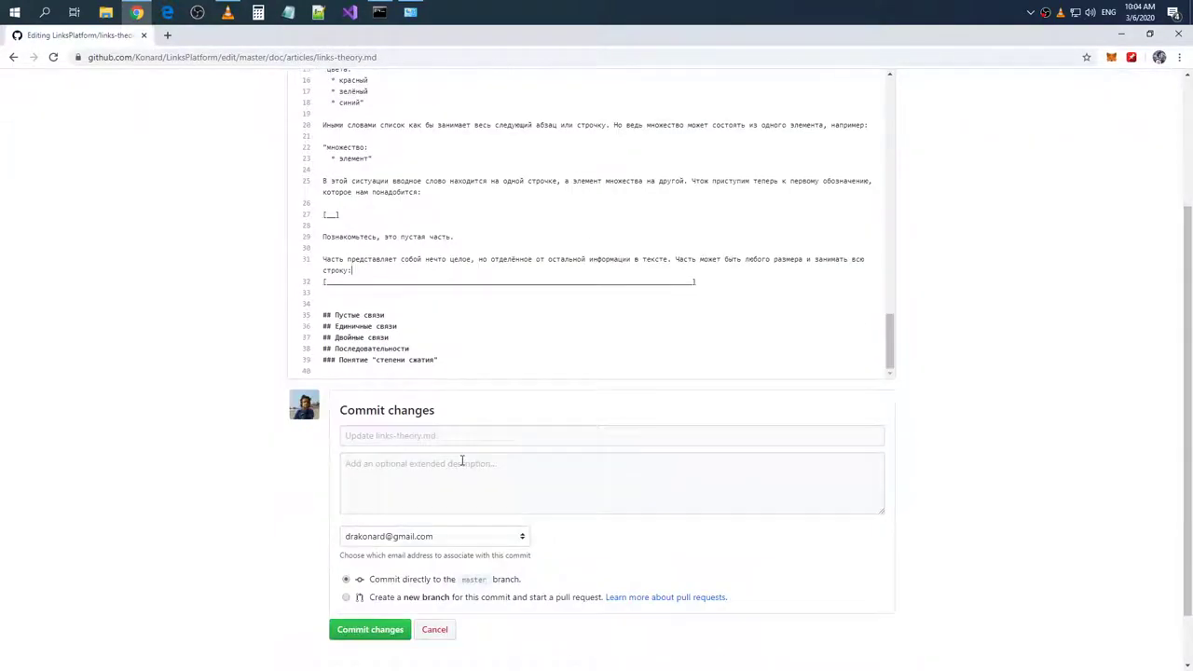
key(Down)
key(Down)
key(BackSpace)
key(alt+shift)
key(Return)
text(А)
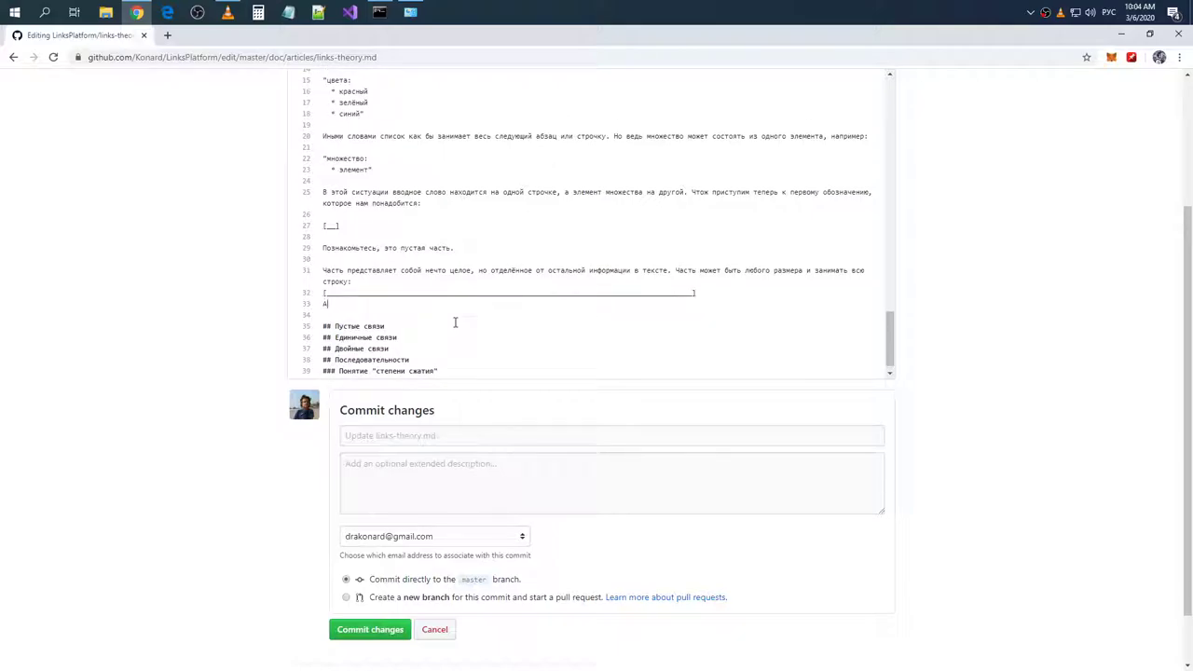
text( может быть встроена в текст внутри строки подобно слову или символоу)
key(BackSpace)
key(BackSpace)
text(у, например так)
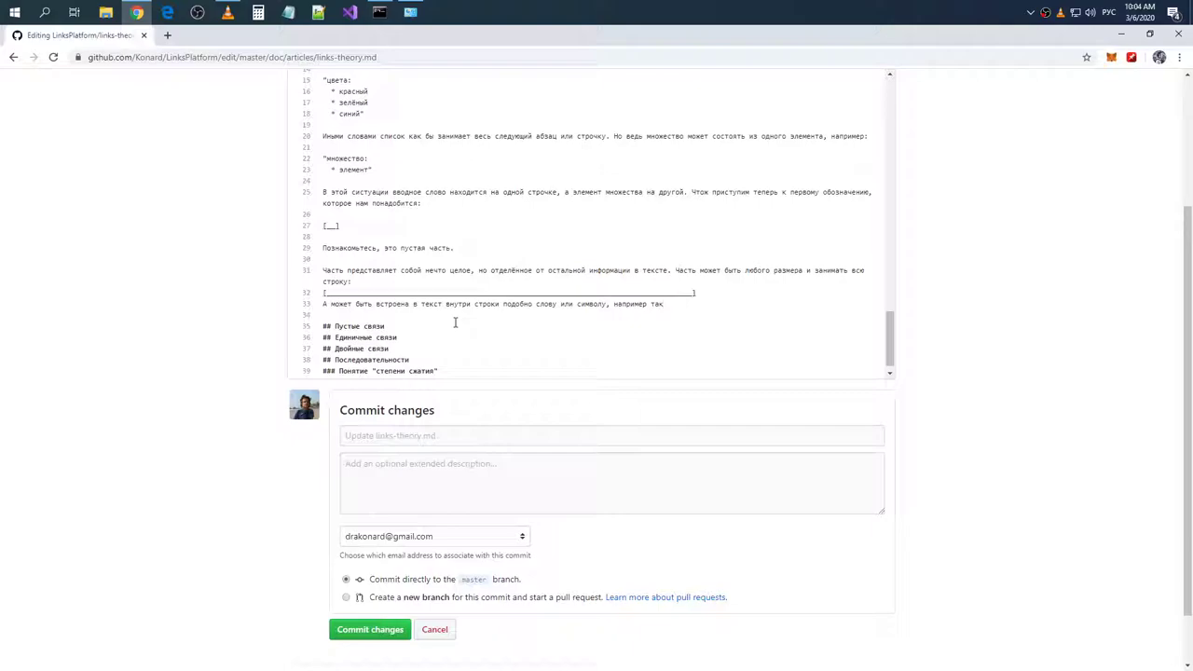
- Finish the inline example with a dash and square brackets containing a space, "- [ ].", and add a line after it
text( -)
key(alt+shift)
text([].)
key(Return)
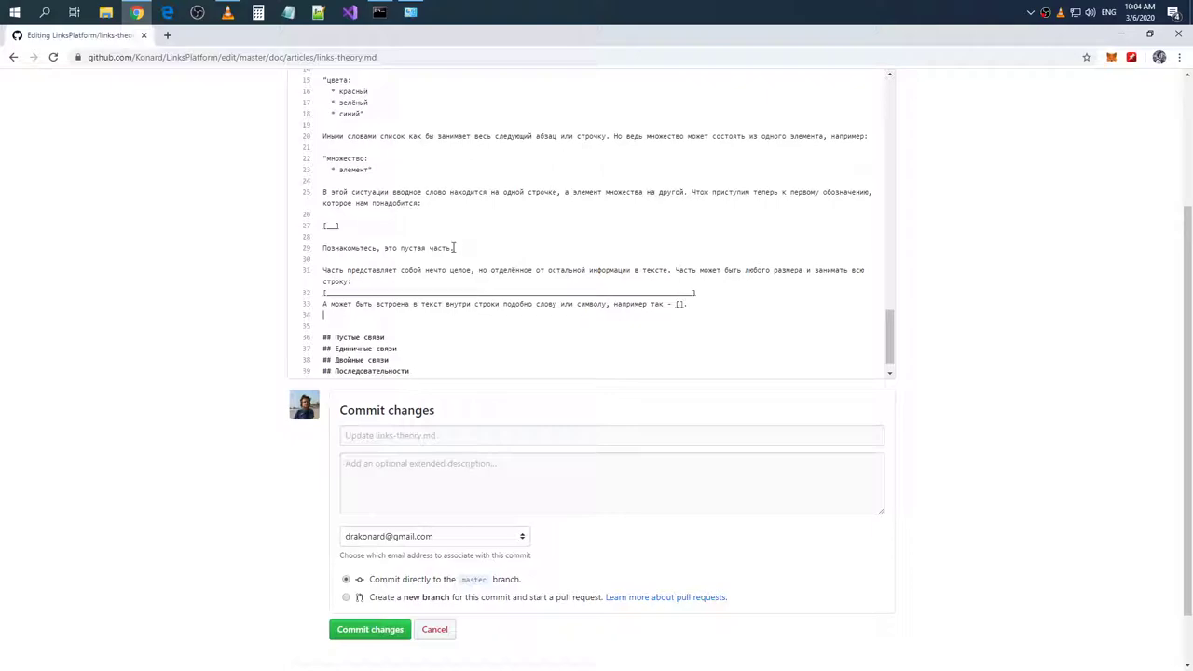
click(681, 304)
text(_)
click(553, 317)
- Escape the square brackets of all three empty-part examples with backslashes and add another line below the inline example
click(322, 225)
text(\)
click(338, 226)
text(\)
click(323, 292)
text(\)
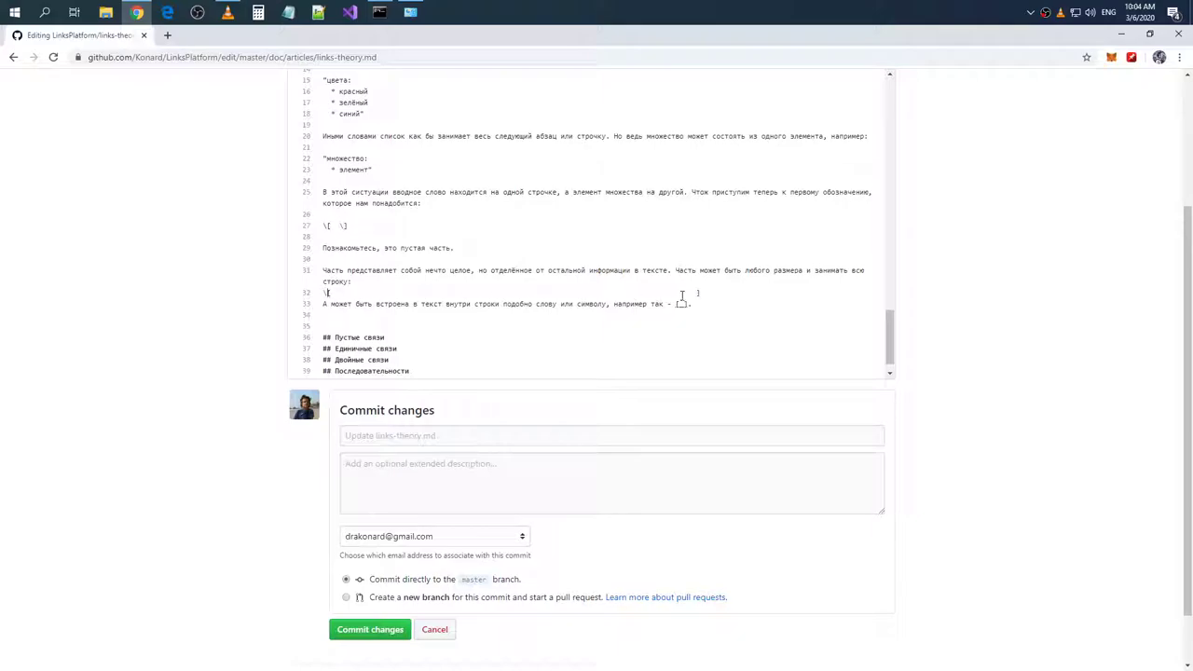
click(697, 293)
text(\)
click(674, 304)
text(\)
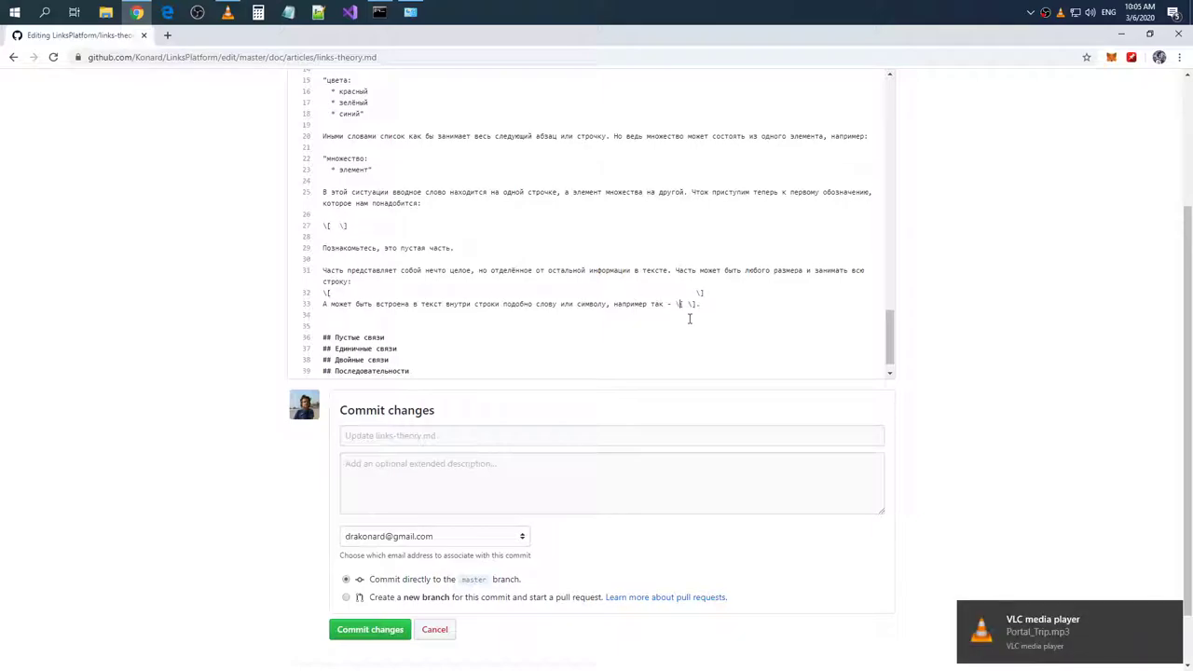
click(705, 313)
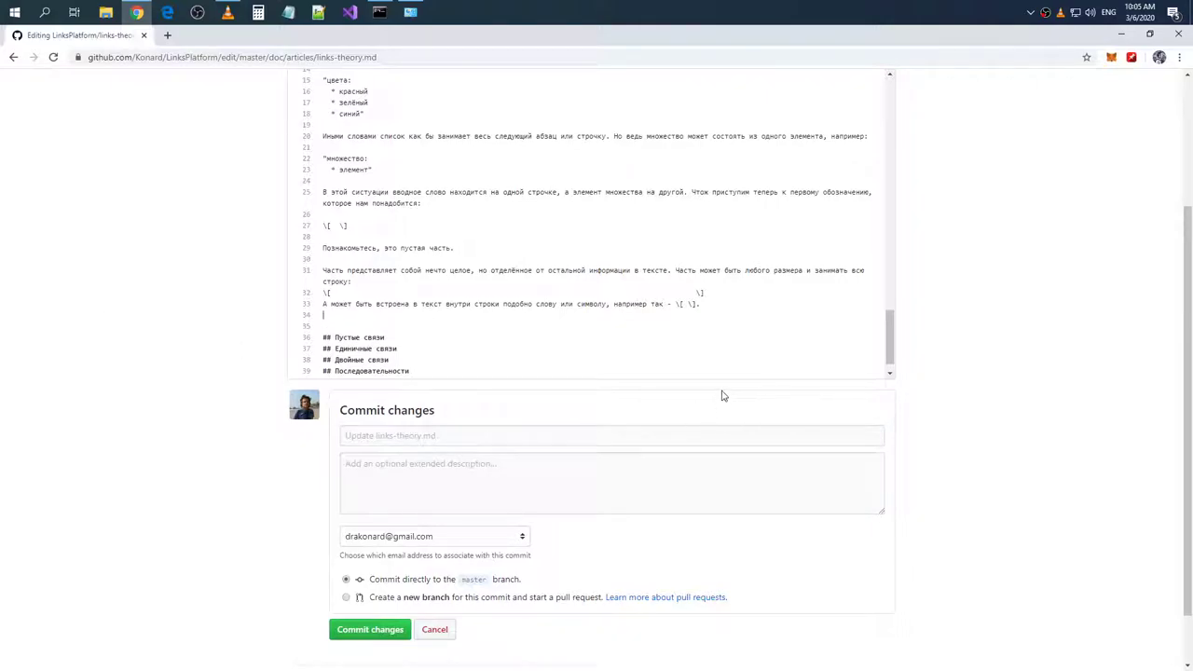
key(Return)
text(\[ \])
key(BackSpace)
key(BackSpace)
key(BackSpace)
key(BackSpace)
key(BackSpace)
- Start a new paragraph with "Часть можно сравнить с коробкой в которую можно что-то положить"
key(alt+shift)
text(Часть можно)
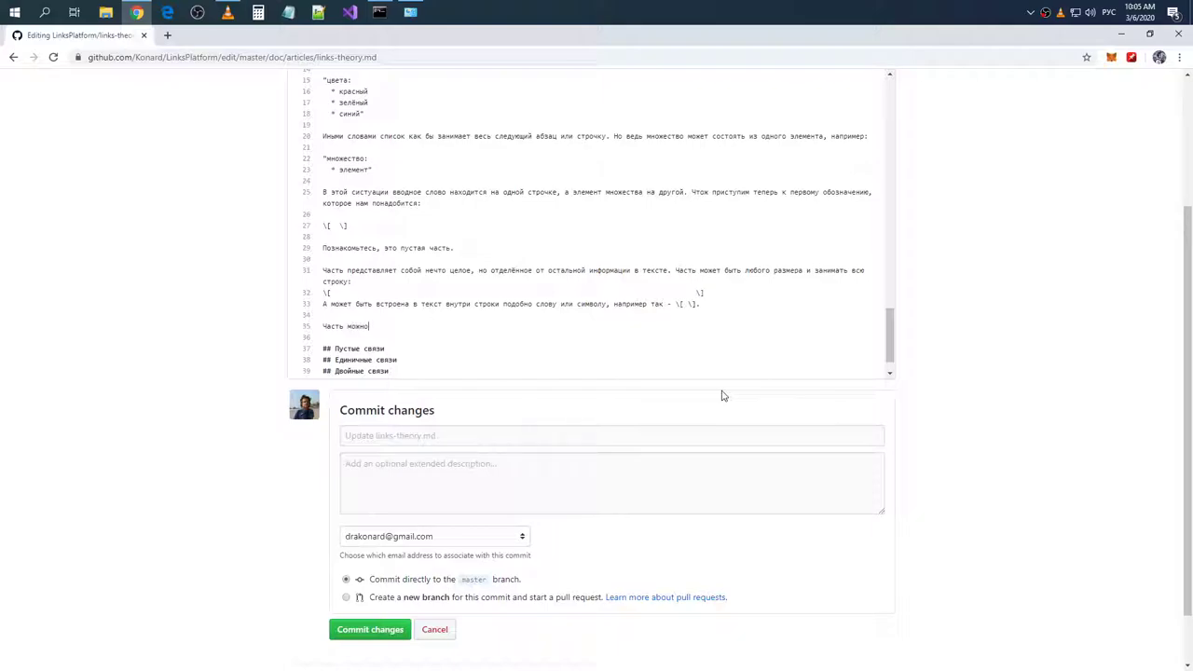
text( сравнить с коробкой в которую можно что-то положить)
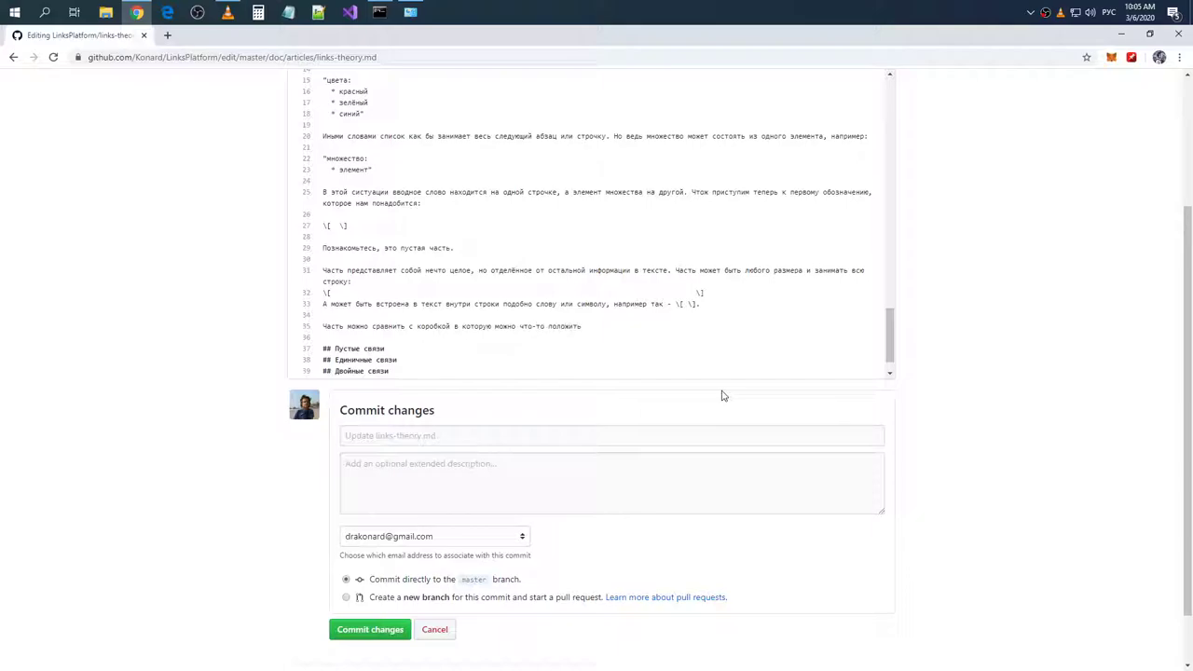
- Complete the box comparison with ", например: \[\[\]\].", an escaped pair of brackets nested inside another
text(, например х)
key(BackSpace)
key(alt+shift)
text([])
text([])
key(Left)
text(\)
key(Right)
text(\)
key(Right)
text(\]\]/)
key(BackSpace)
text(.)
text(:)
- Preview how the escaped bracket examples render in the article, then return to editing without leaving the page
scroll(396, 172, up, 10)
scroll(394, 158, up, 10)
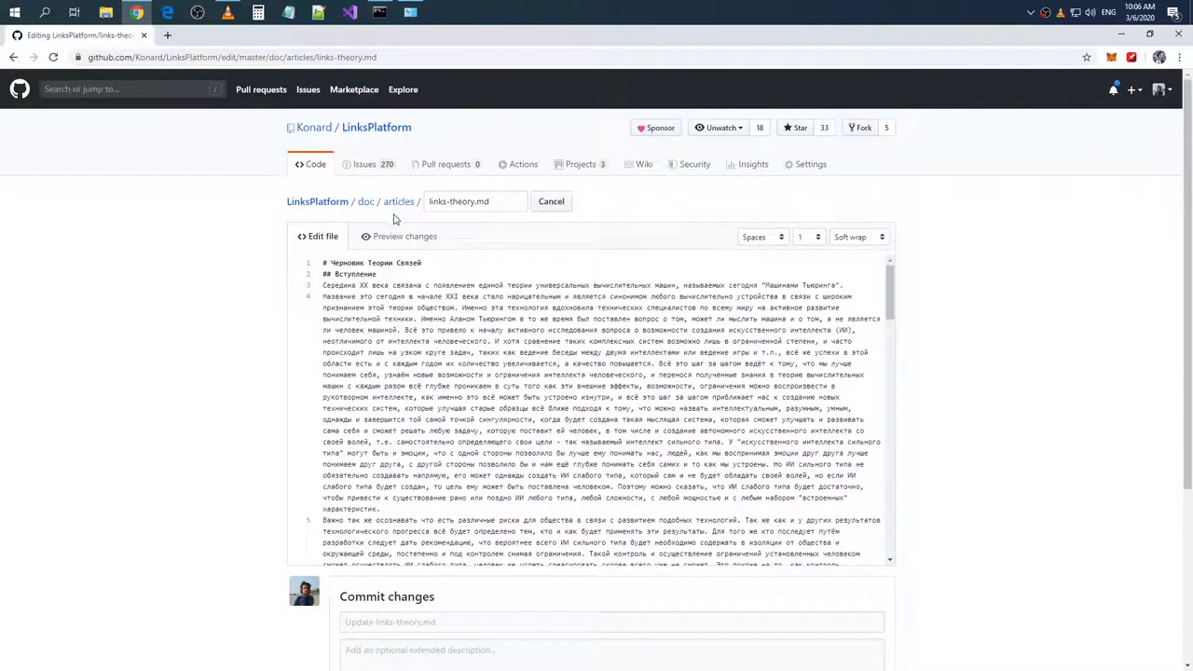
click(437, 240)
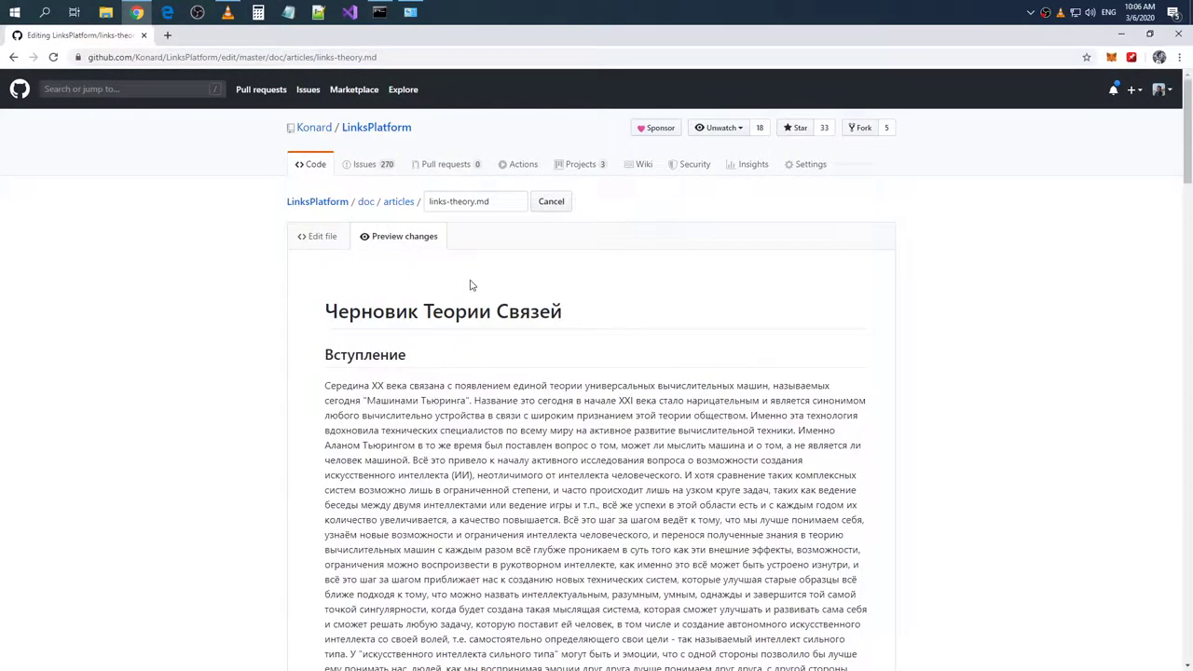
scroll(471, 286, down, 20)
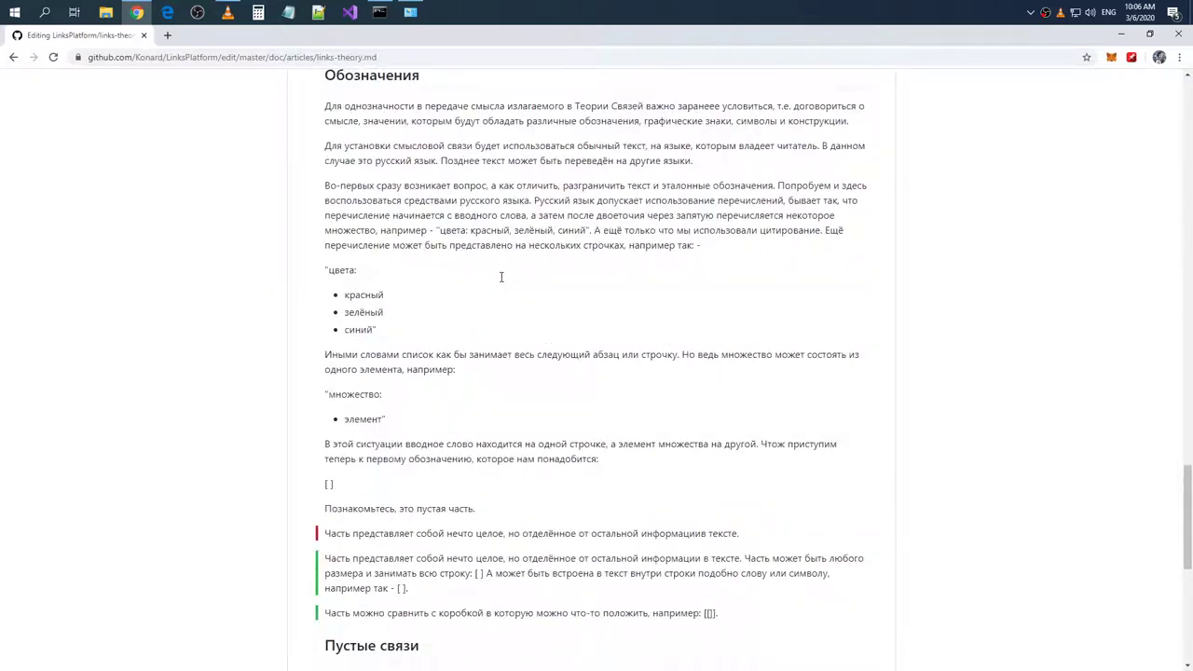
scroll(501, 277, down, 2)
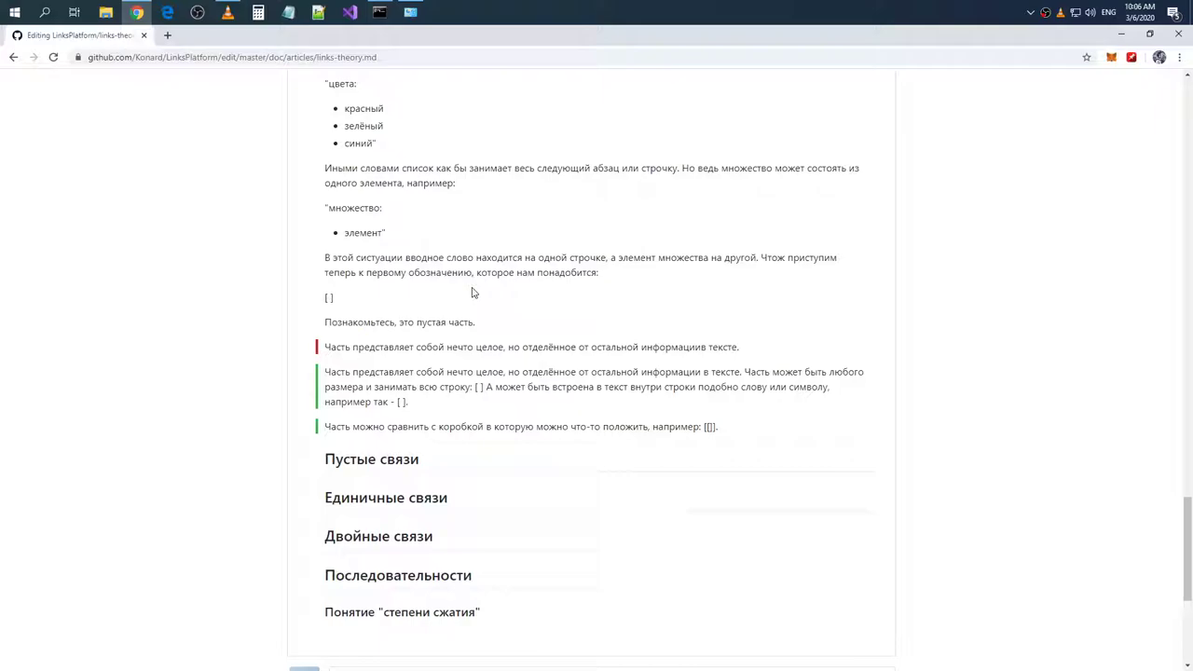
scroll(472, 292, up, 1)
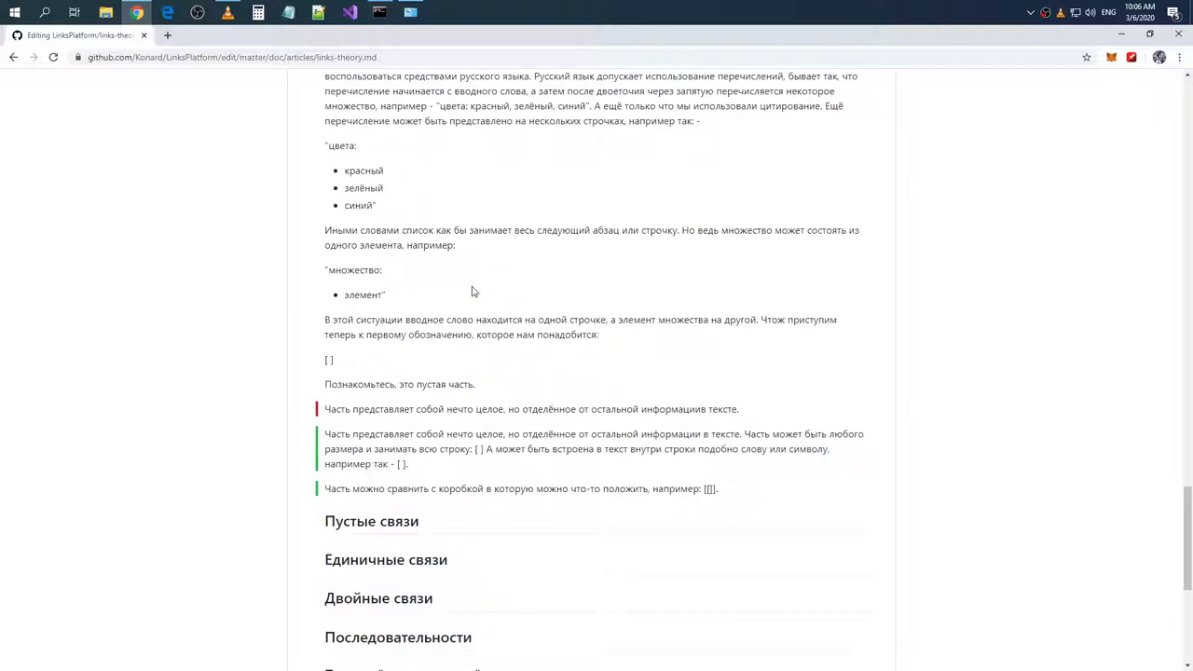
click(13, 57)
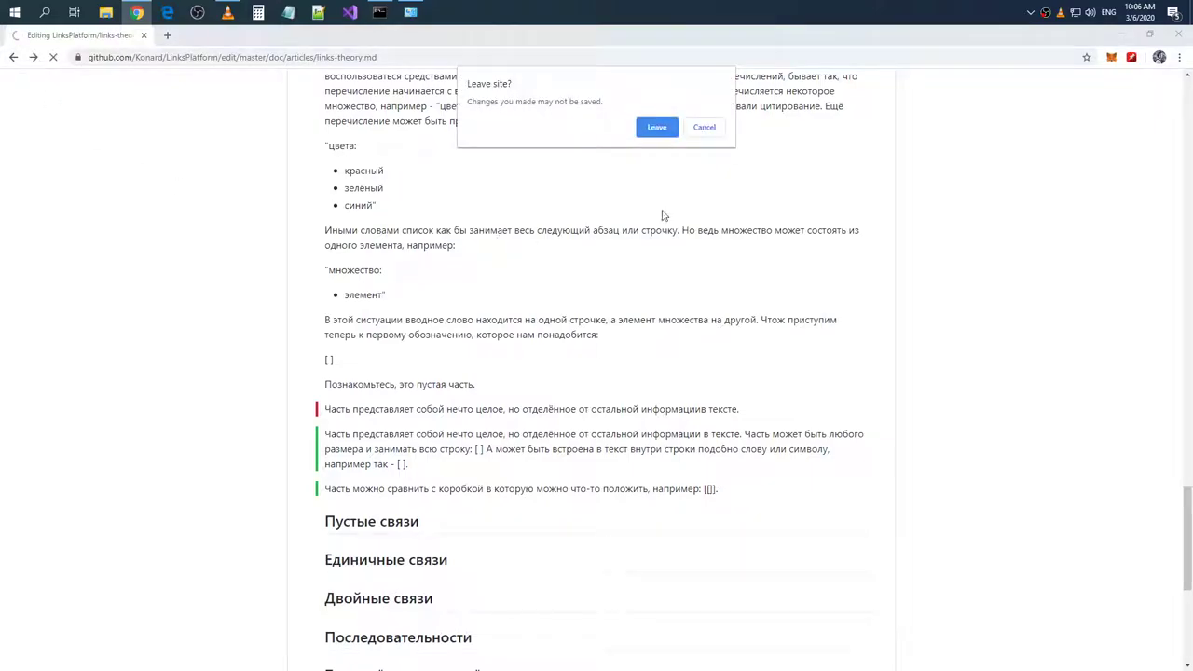
click(709, 130)
scroll(558, 319, up, 10)
scroll(522, 311, up, 15)
click(316, 240)
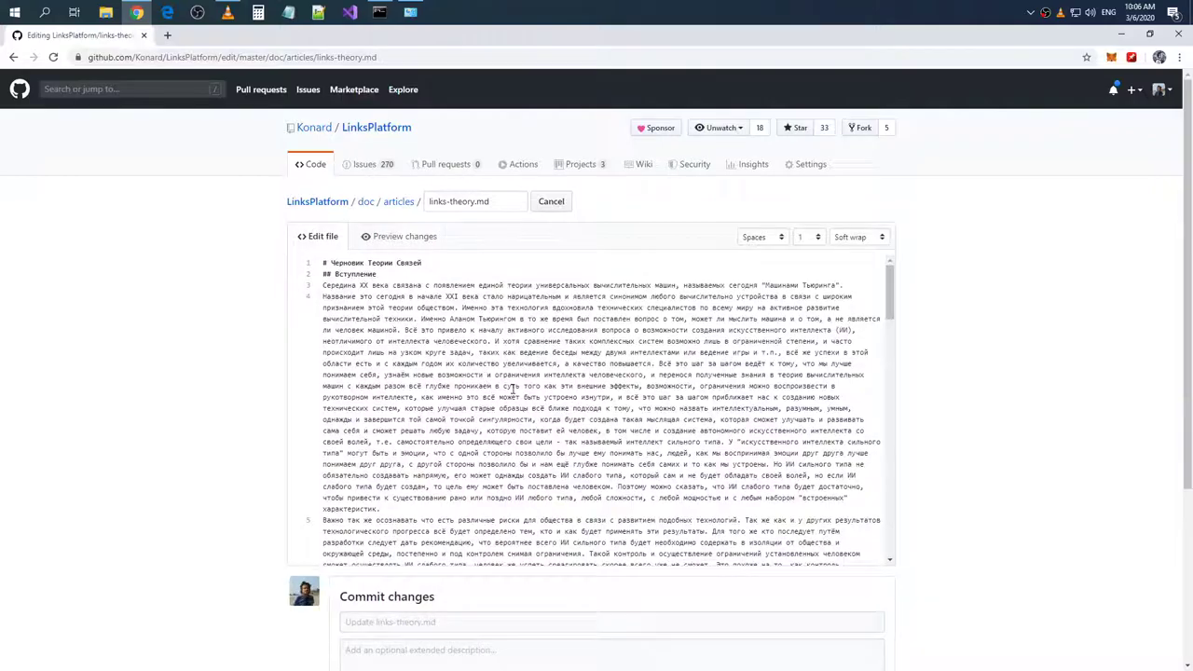
- Separate the line-wide bracket example from the text around it with a blank line above and below
scroll(512, 390, down, 20)
click(355, 371)
key(Return)
click(737, 394)
key(Return)
- After the nested bracket example, append "Тут мы положили внутри одной части другую пустую часть"
click(669, 440)
scroll(632, 416, down, 1)
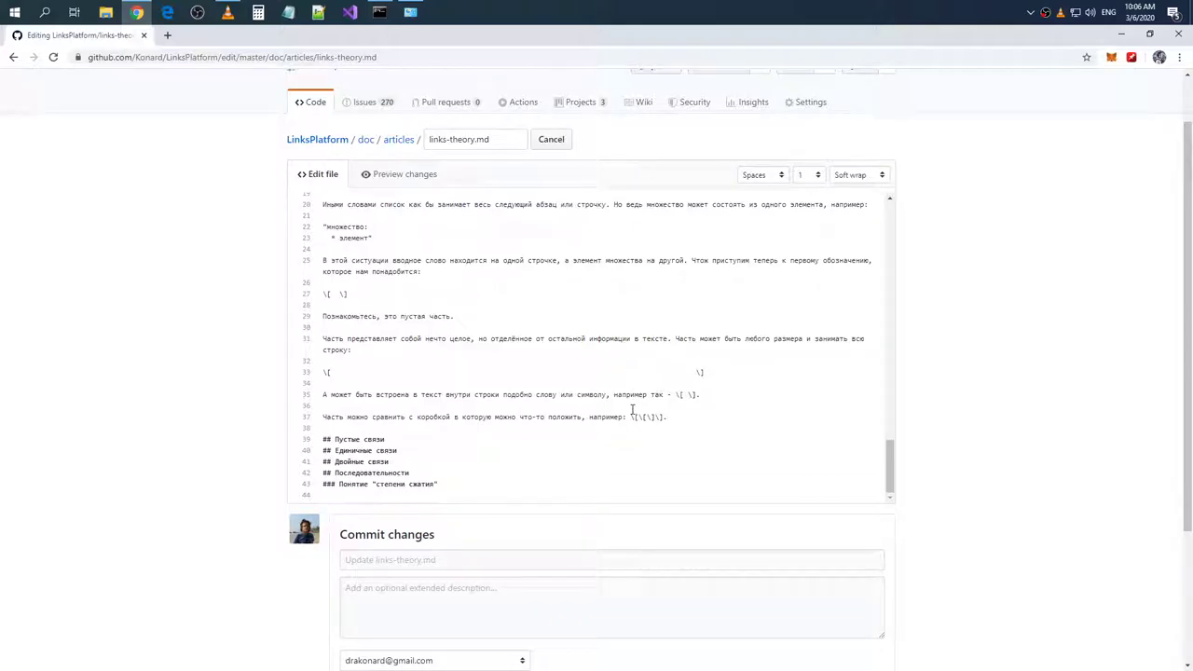
scroll(632, 407, down, 1)
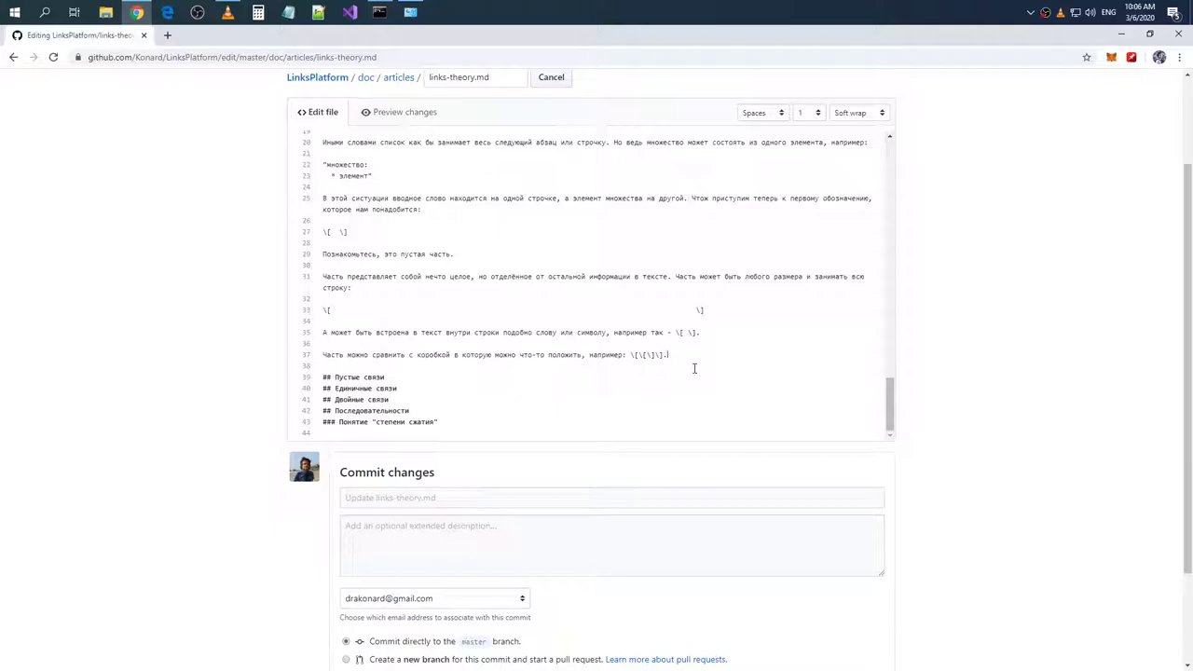
key(BackSpace)
key(BackSpace)
key(BackSpace)
key(BackSpace)
key(alt+shift)
text(Тут мы положили внутри одной части другую пустую часть)
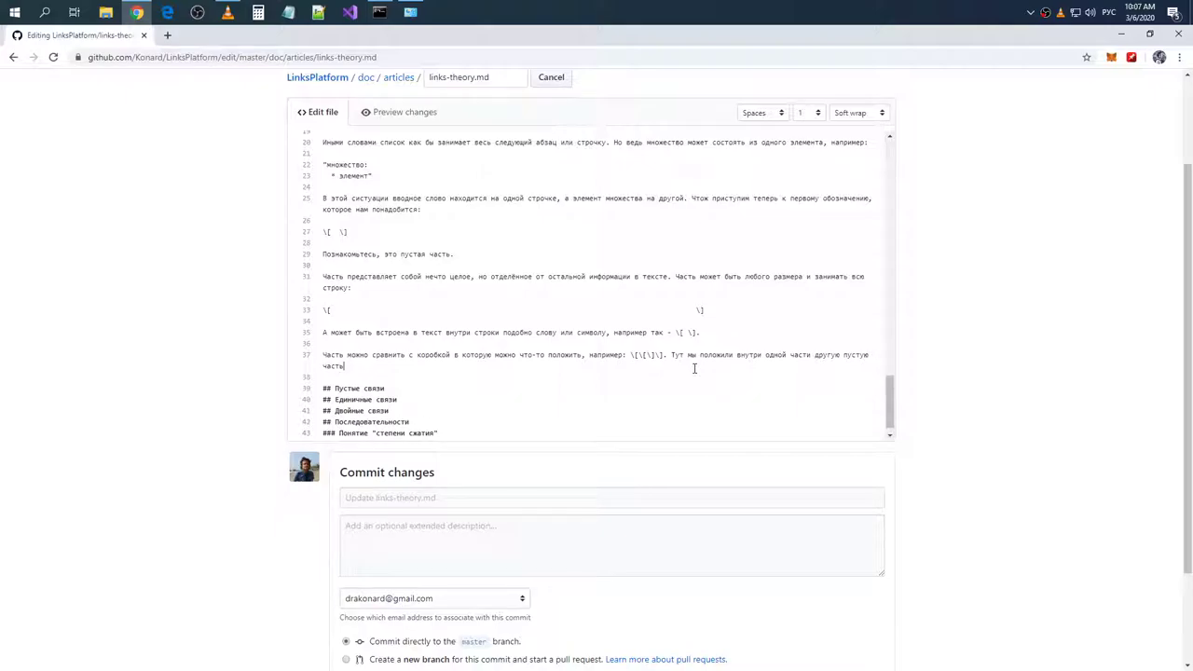
- Add the sentence "Вкладывать по такому принципу можно без ограничения" followed by the triple-nested escaped brackets \[\[\[\]\]\]
text(. Вкладывать по такому принципу можно без ограничения)
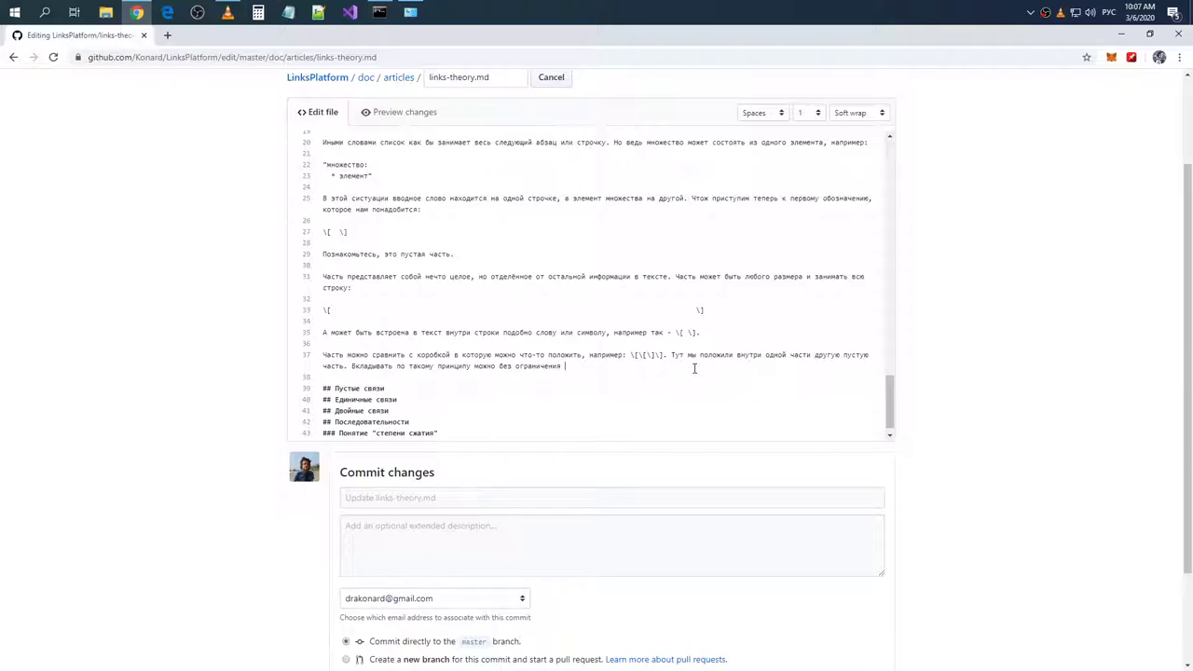
drag(664, 357, 631, 357)
key(ctrl+c)
click(622, 365)
key(ctrl+v)
click(582, 367)
text(\[\])
- Continue the sentence with "тут уже 3 уровня вложенности и чем больше таких уровней тем больше блок начинает быть похож на матрёшку"
double_click(649, 369)
click(650, 369)
text(вня вложенности и чем больше таких у)
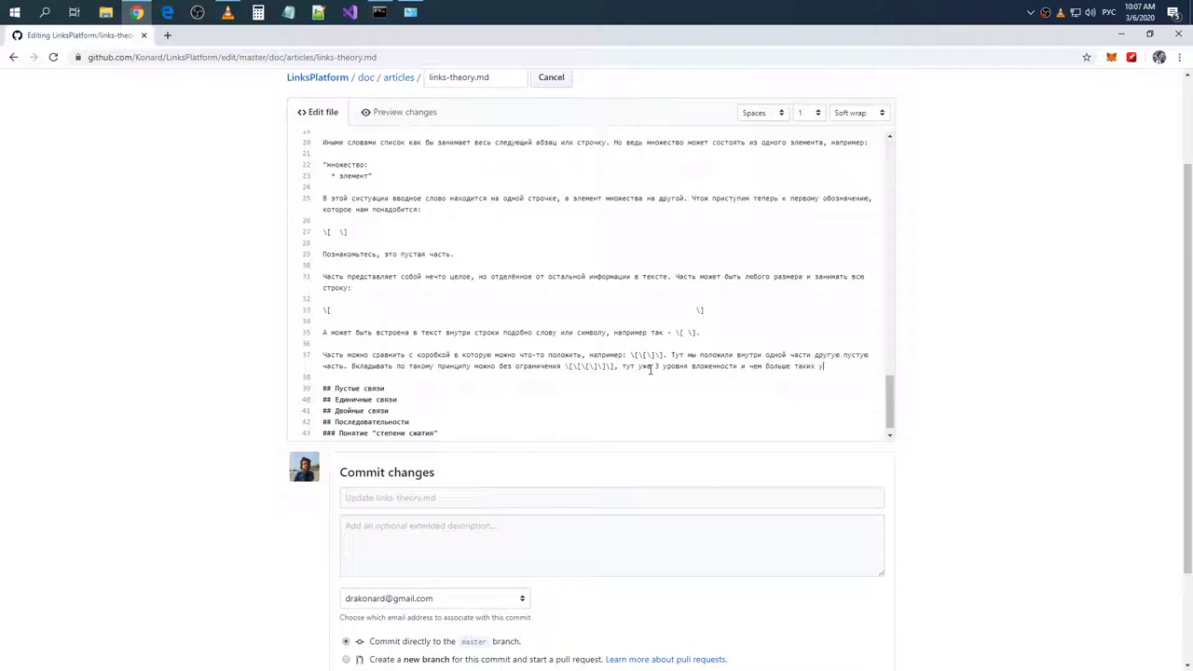
text(ровней тем больше блок начинает )
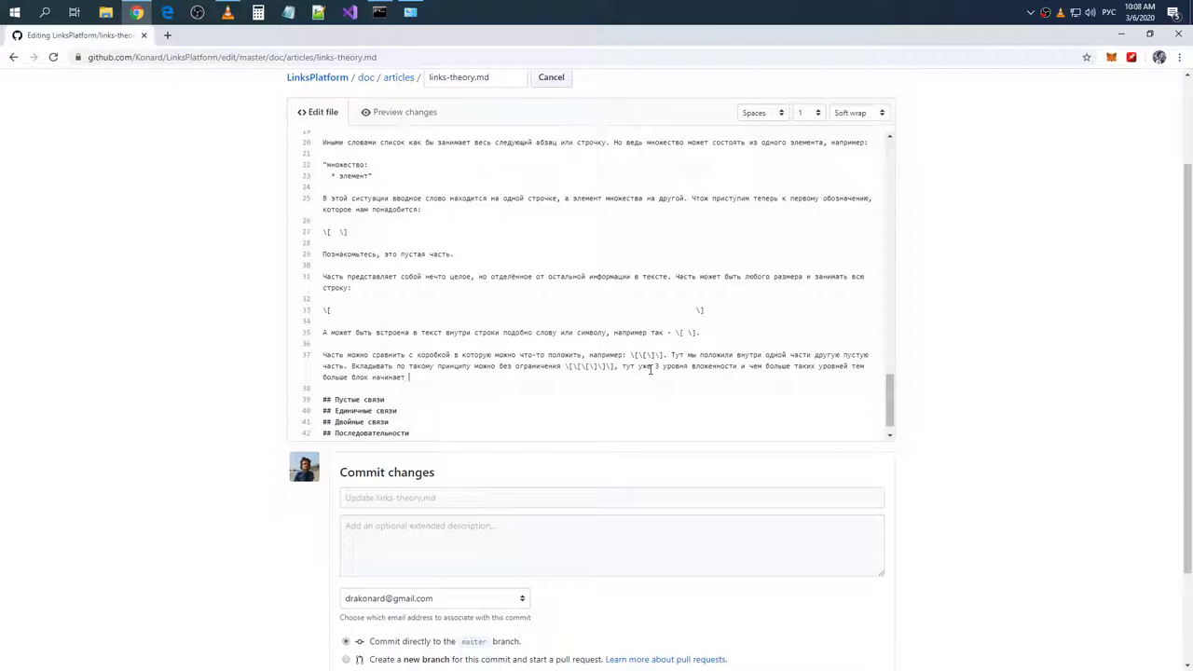
text(быть похож на матрёшку так знако)
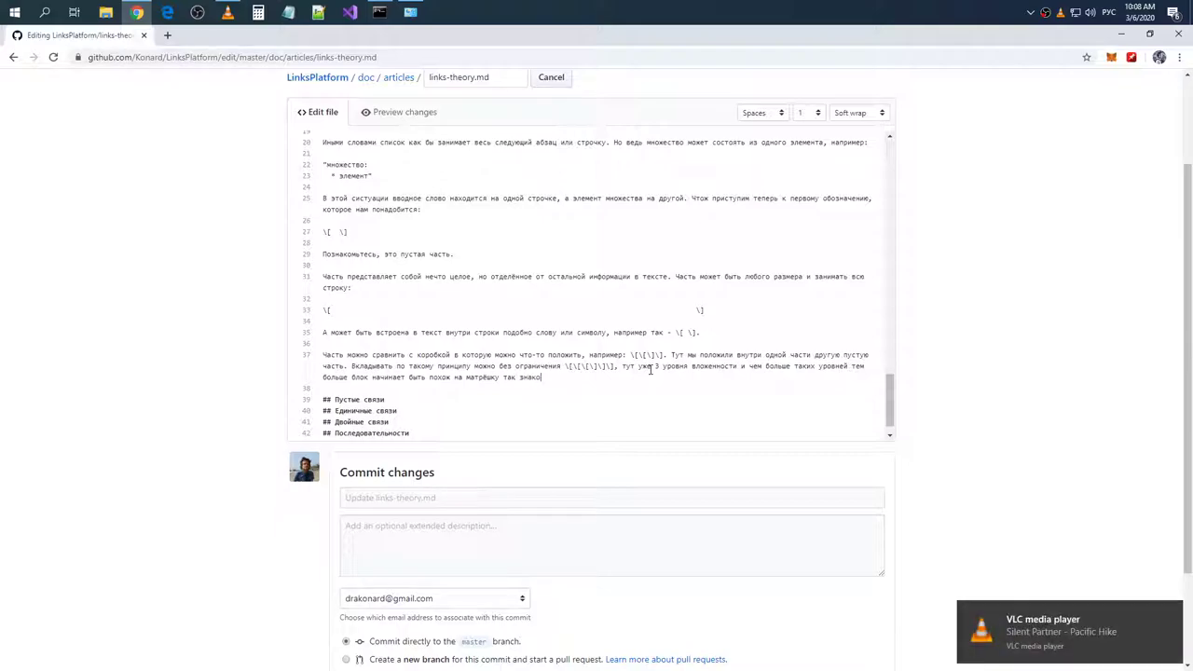
- Finish the matryoshka comparison with "так знакомую русскому человеку." and add "Можно было бы рисовать блоки и так:"
text(мую русскому человеку. Можно было бы рисовать)
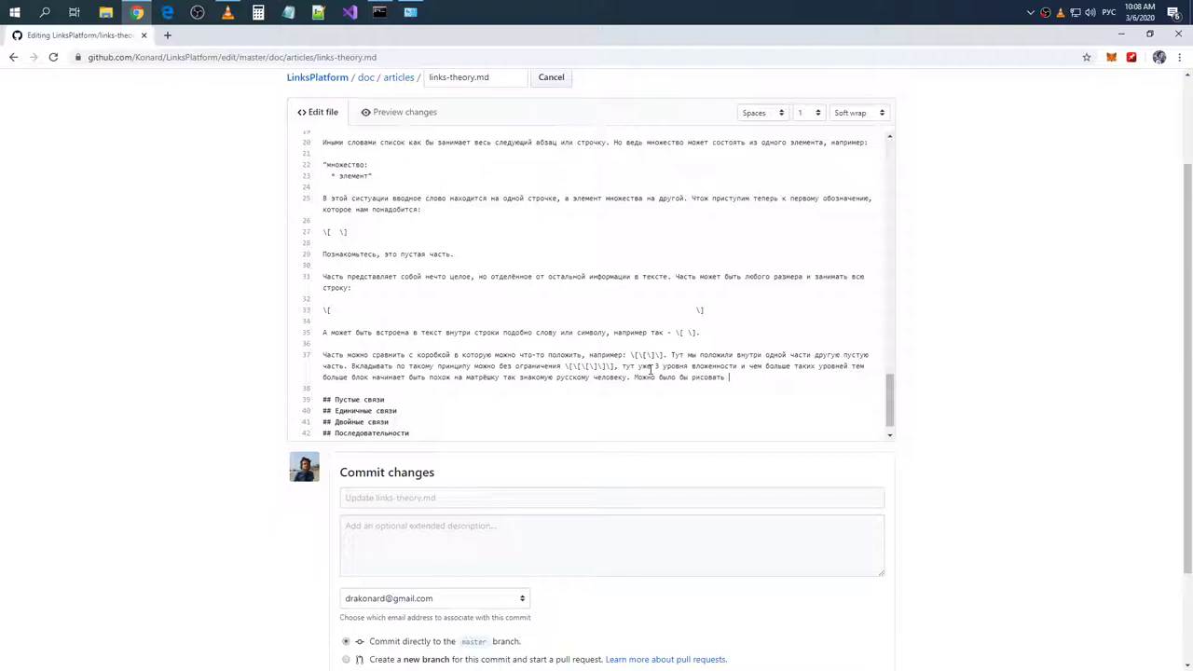
text(блоки и так)
key(alt+shift)
text(:)
- Search Google for "square symbol" in a new browser tab
click(169, 36)
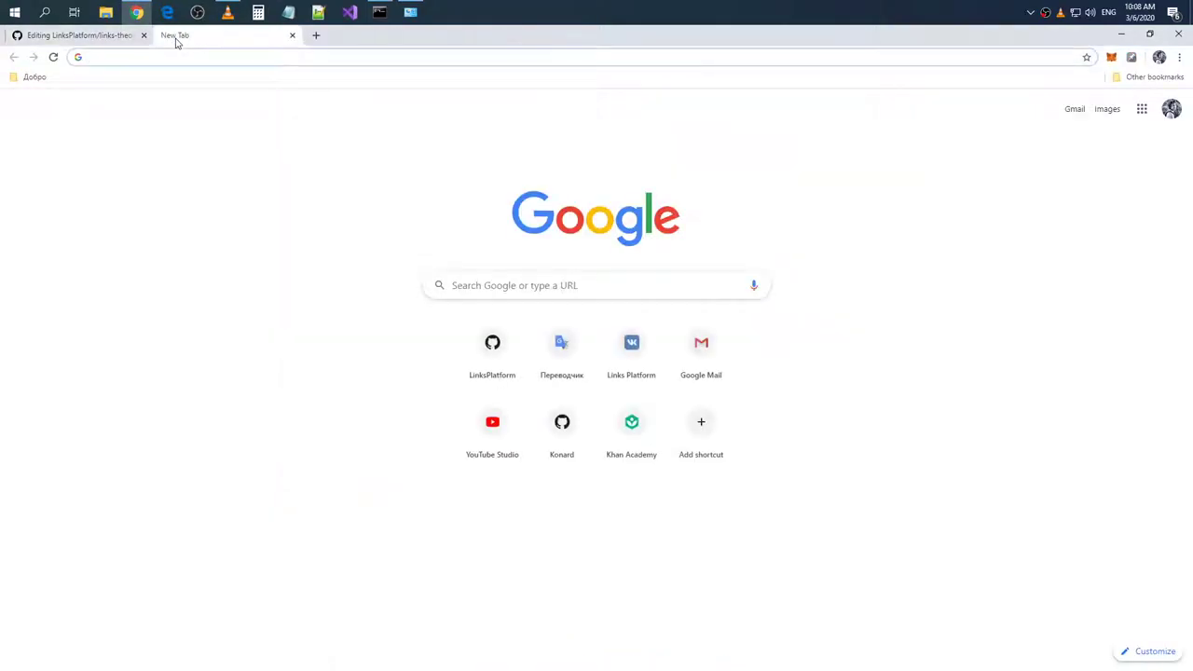
text(s)
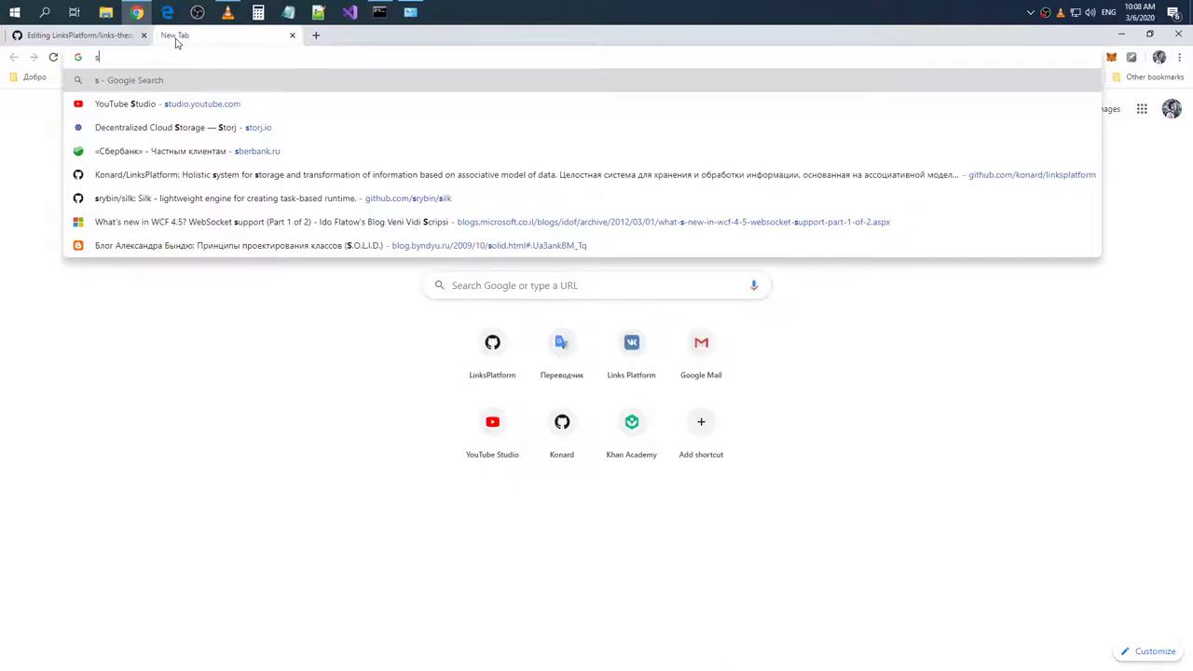
text(kw)
key(BackSpace)
key(BackSpace)
text(qu)
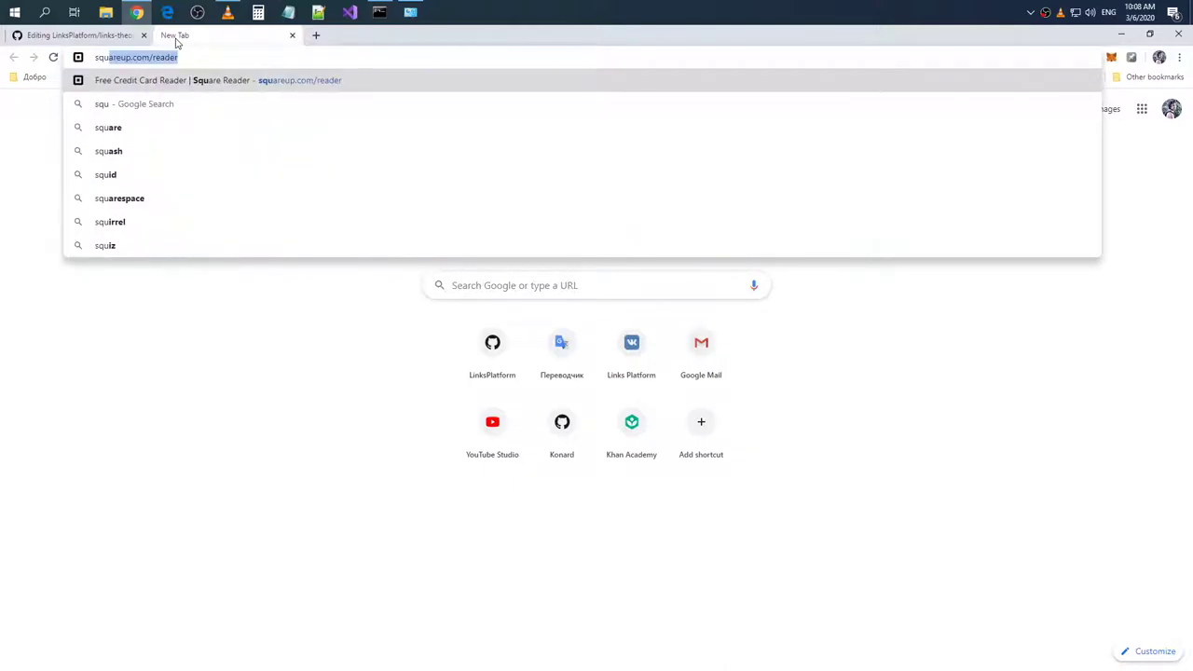
text(are sy)
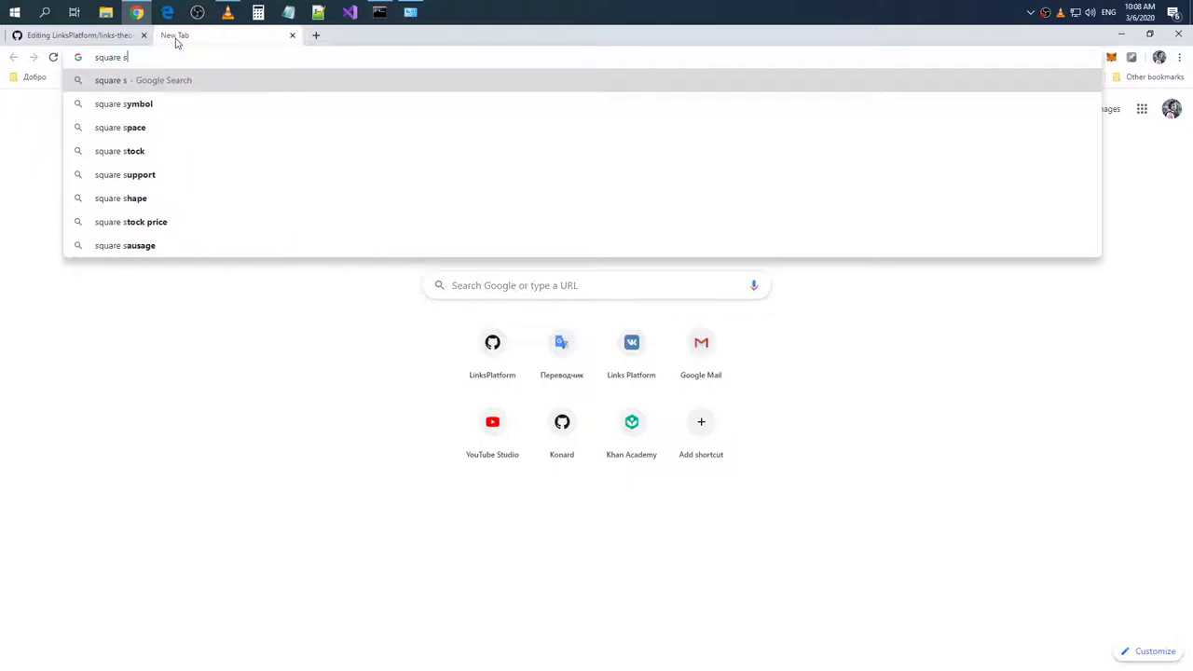
key(Return)
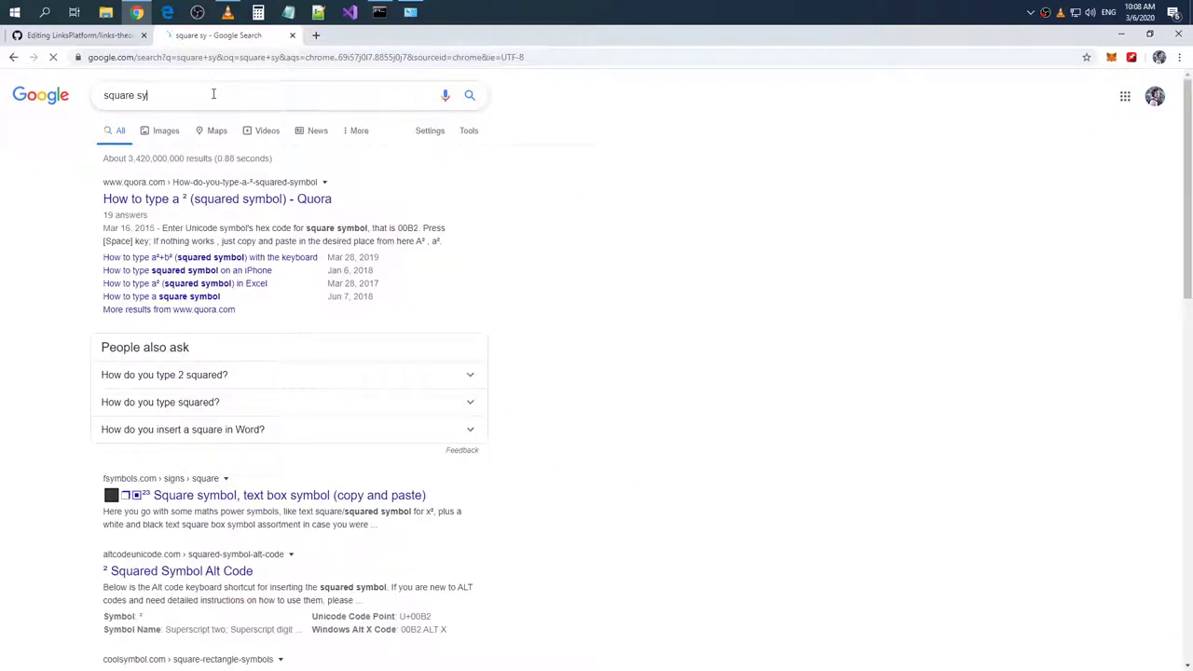
click(214, 95)
text(mbol)
key(Return)
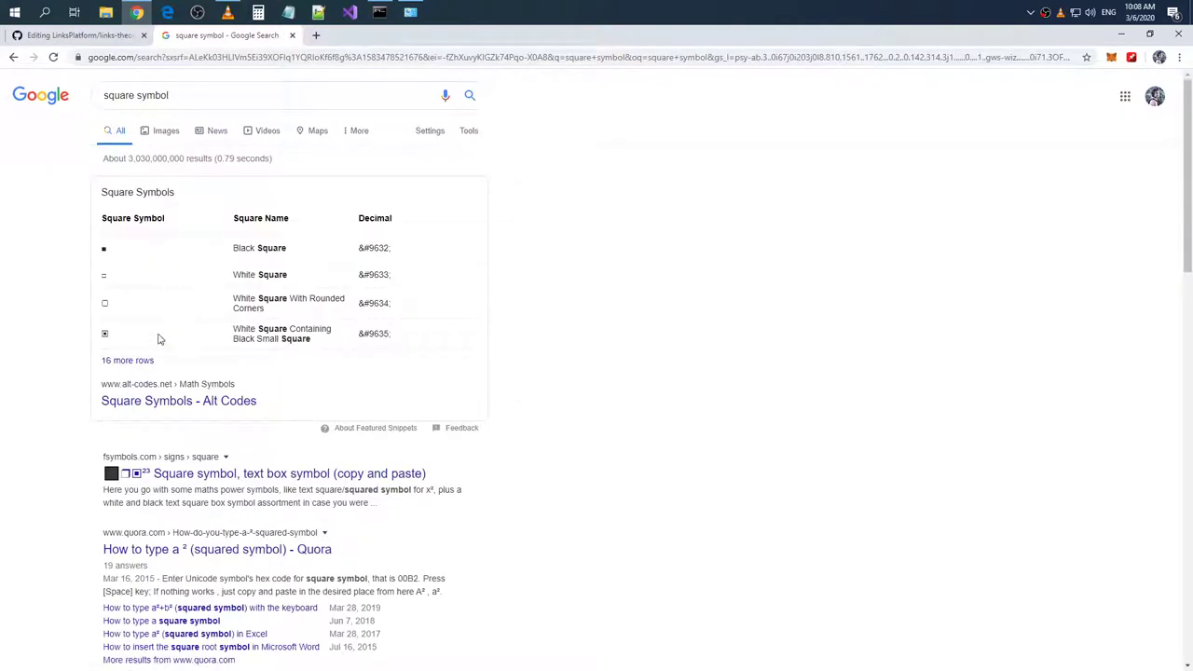
- Open the full Alt-Codes list of square symbols and look through it for a plain outlined square
click(142, 362)
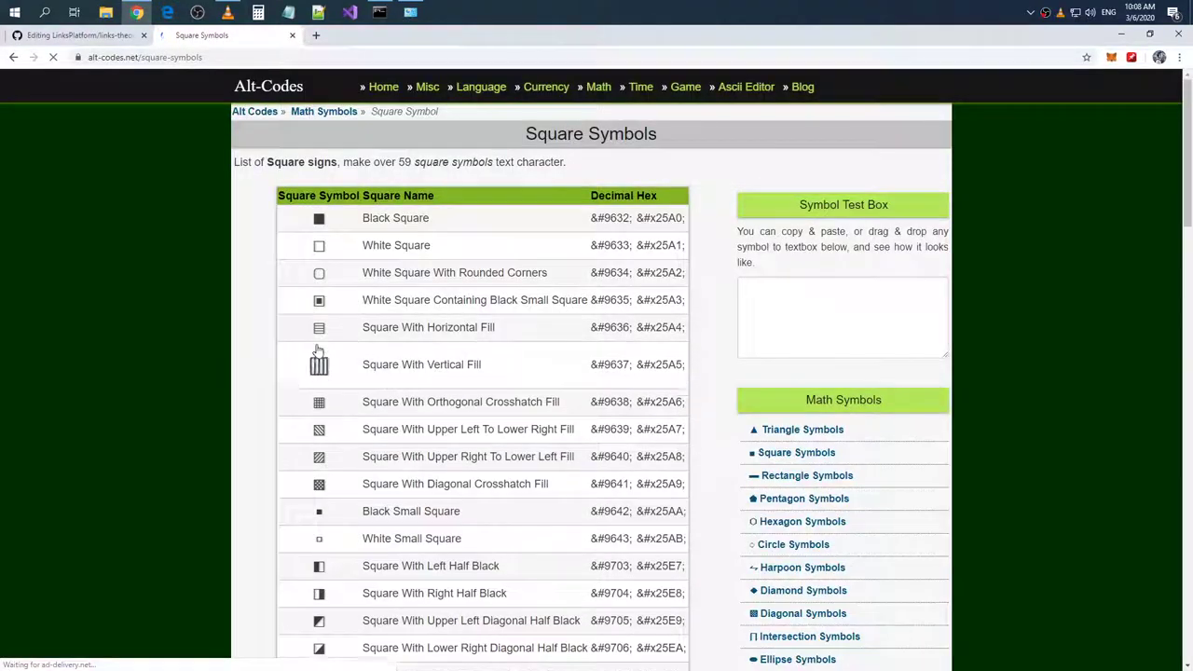
scroll(336, 338, down, 8)
scroll(354, 328, down, 3)
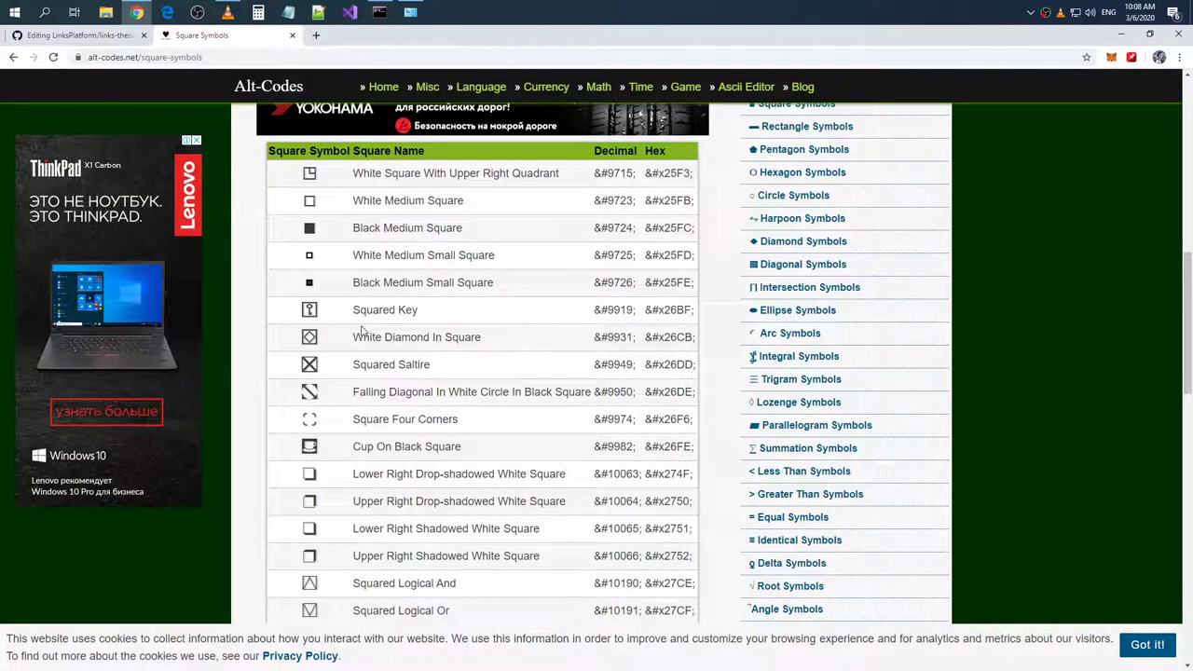
scroll(380, 354, down, 1)
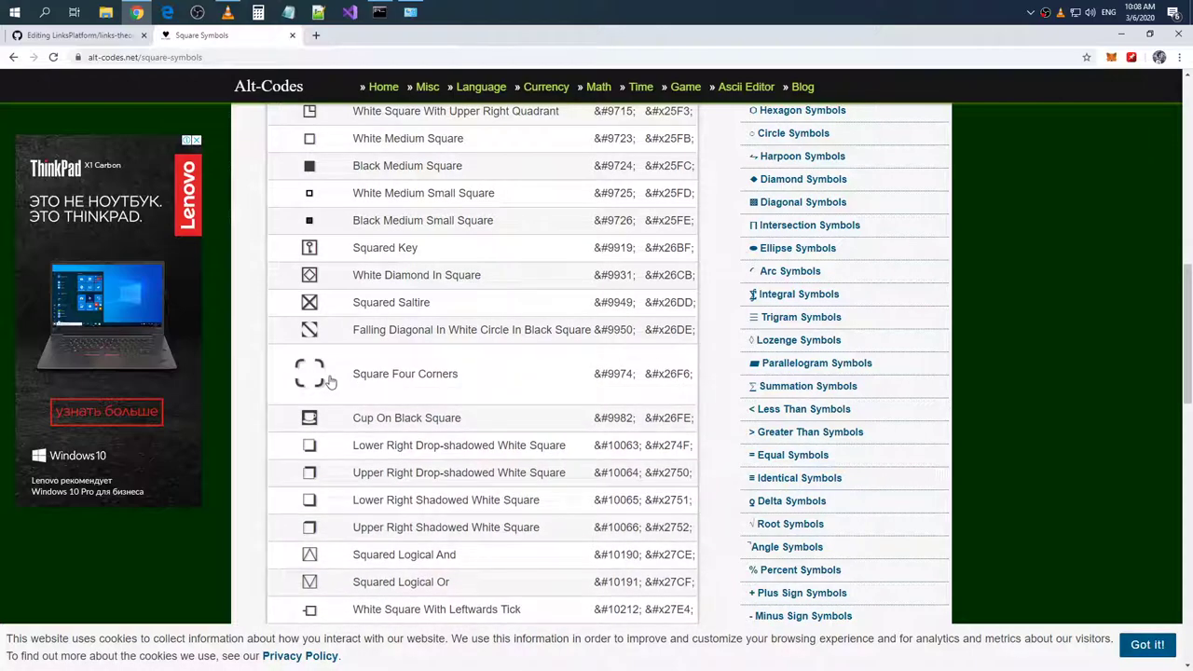
scroll(382, 384, down, 1)
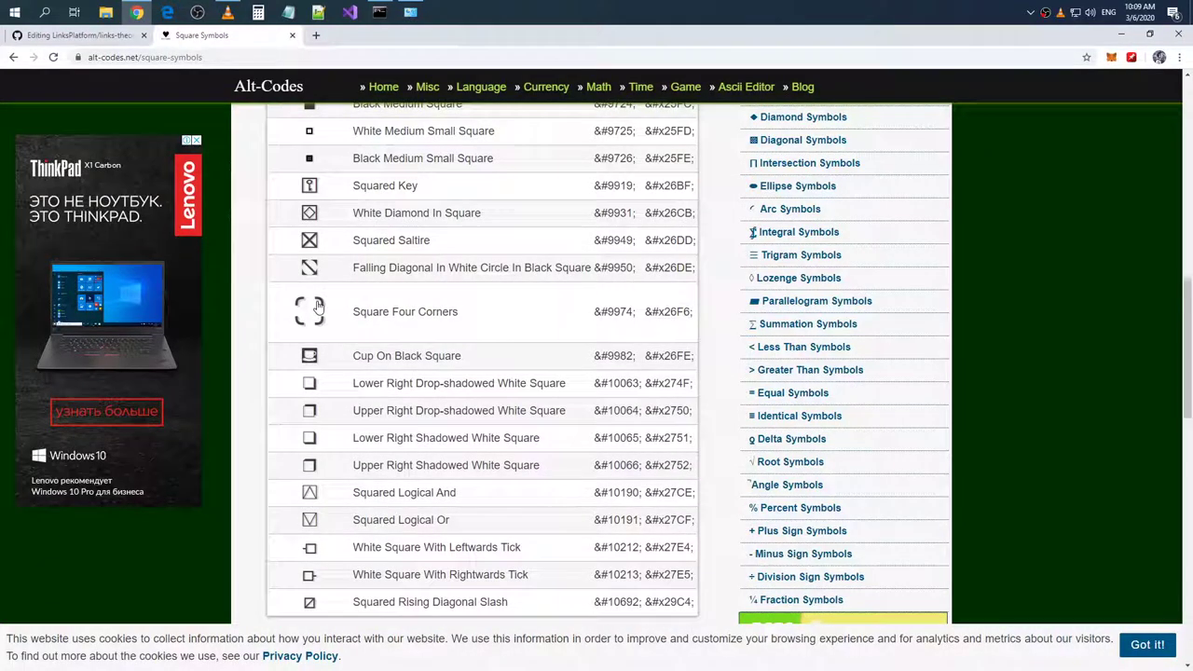
scroll(328, 315, up, 3)
scroll(333, 326, down, 2)
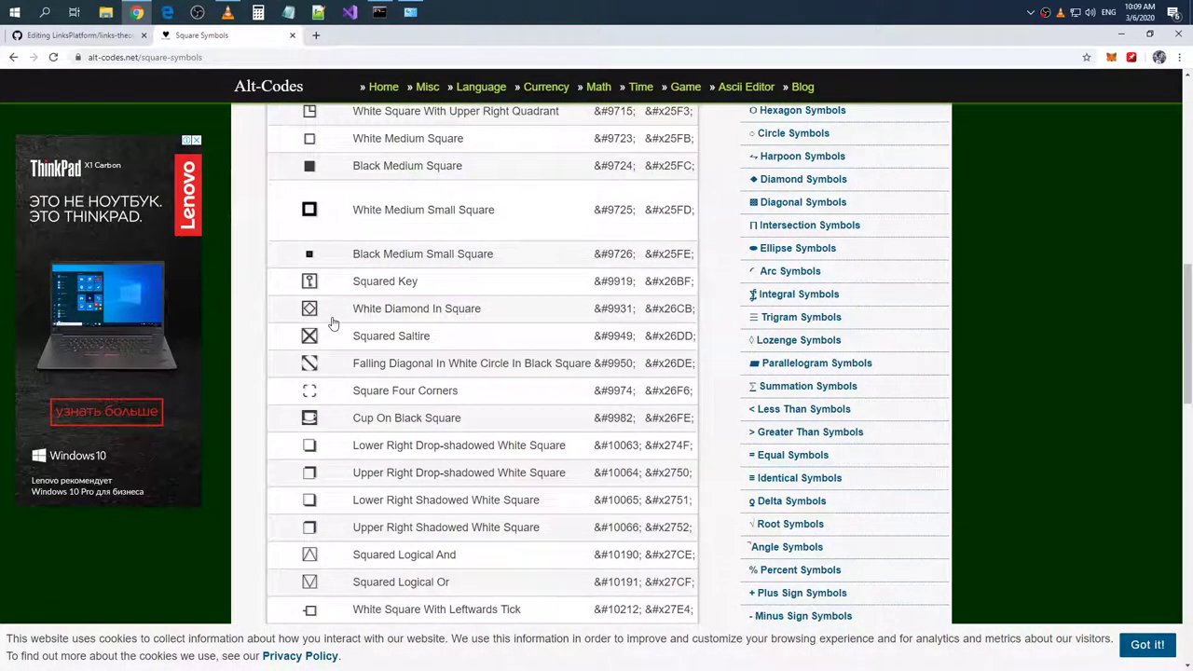
scroll(337, 345, down, 4)
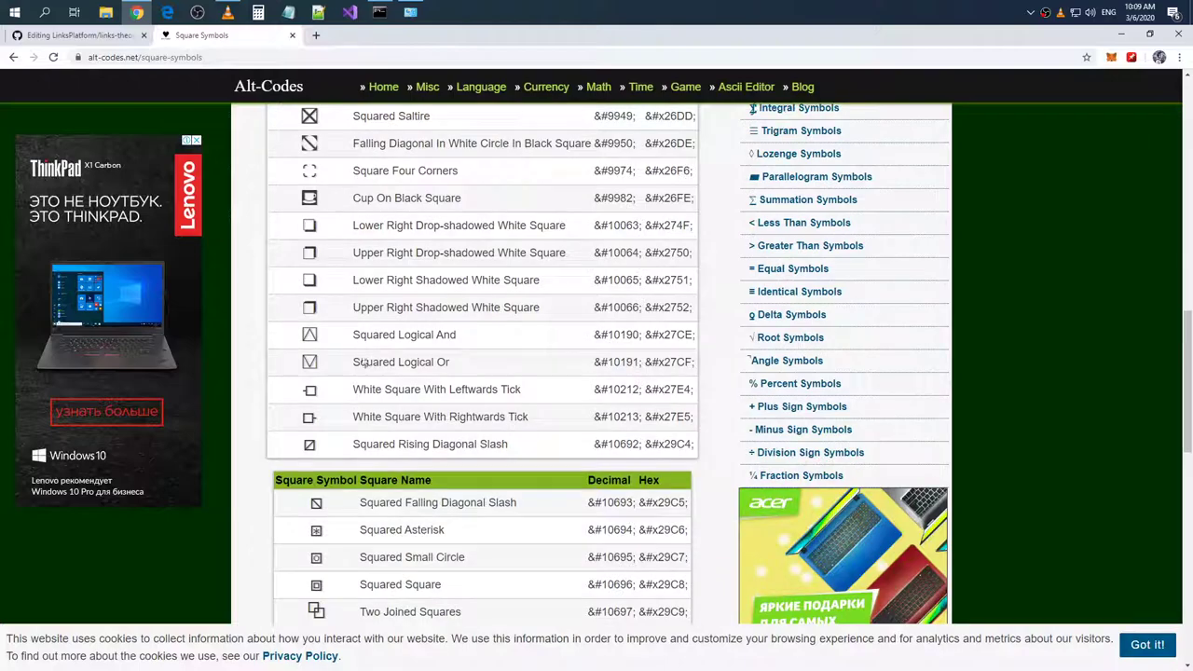
scroll(343, 346, down, 7)
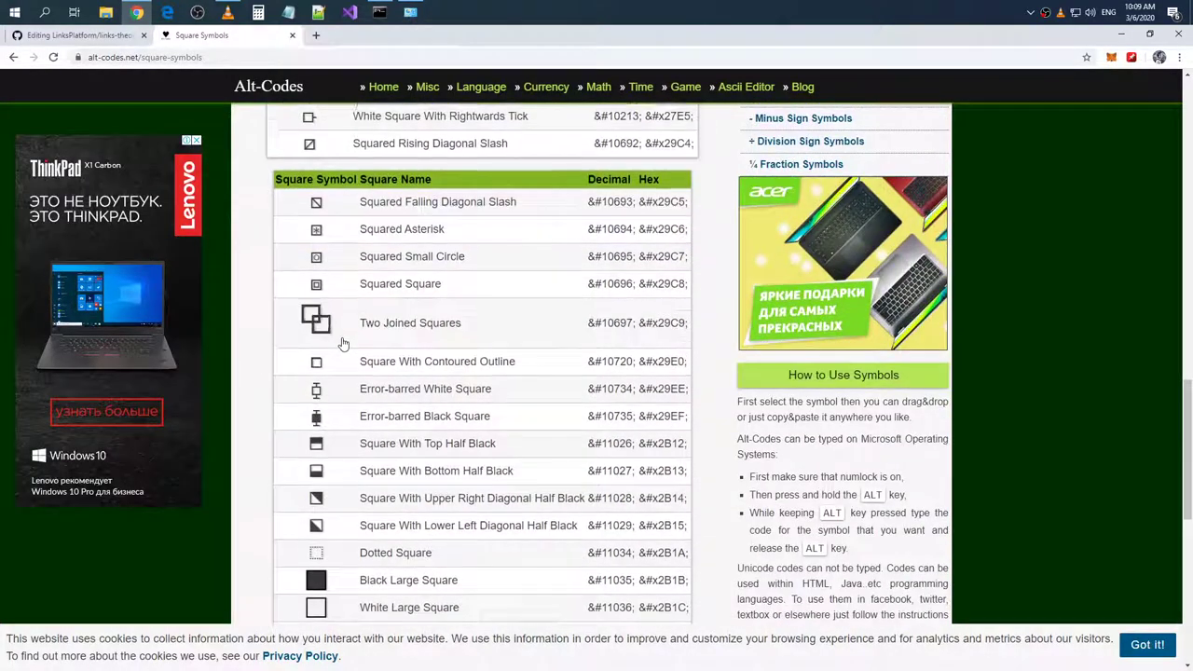
scroll(343, 343, down, 2)
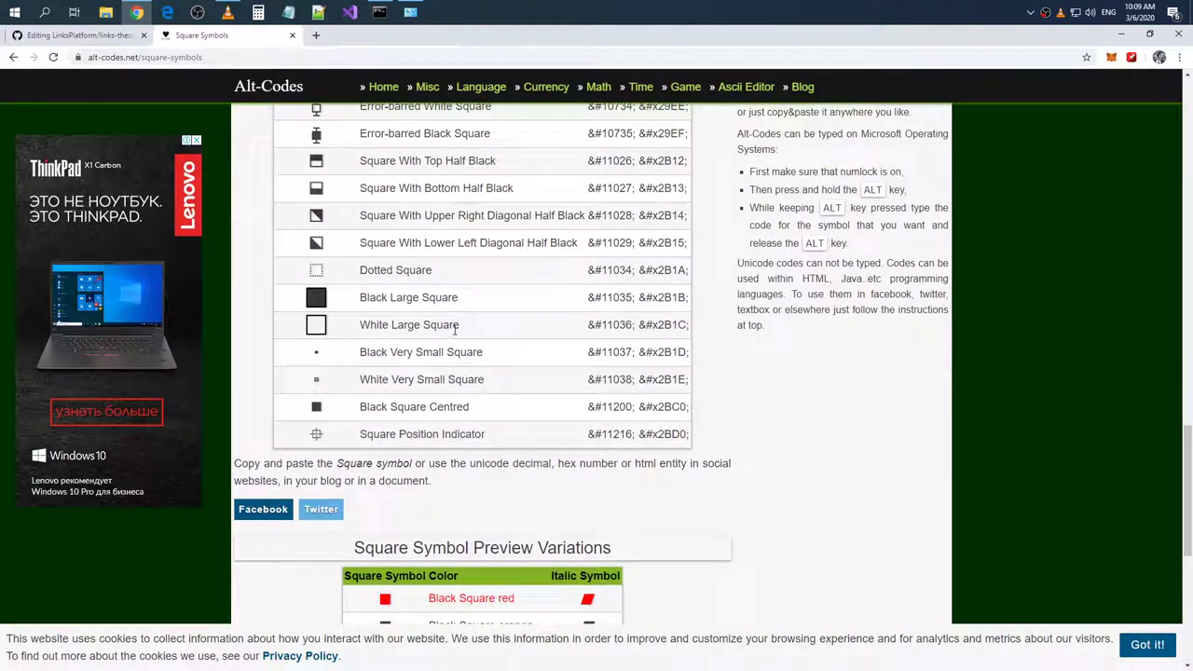
- Copy the White Large Square symbol and paste it after "Можно было бы рисовать блоки и так:" in the article
drag(360, 324, 460, 329)
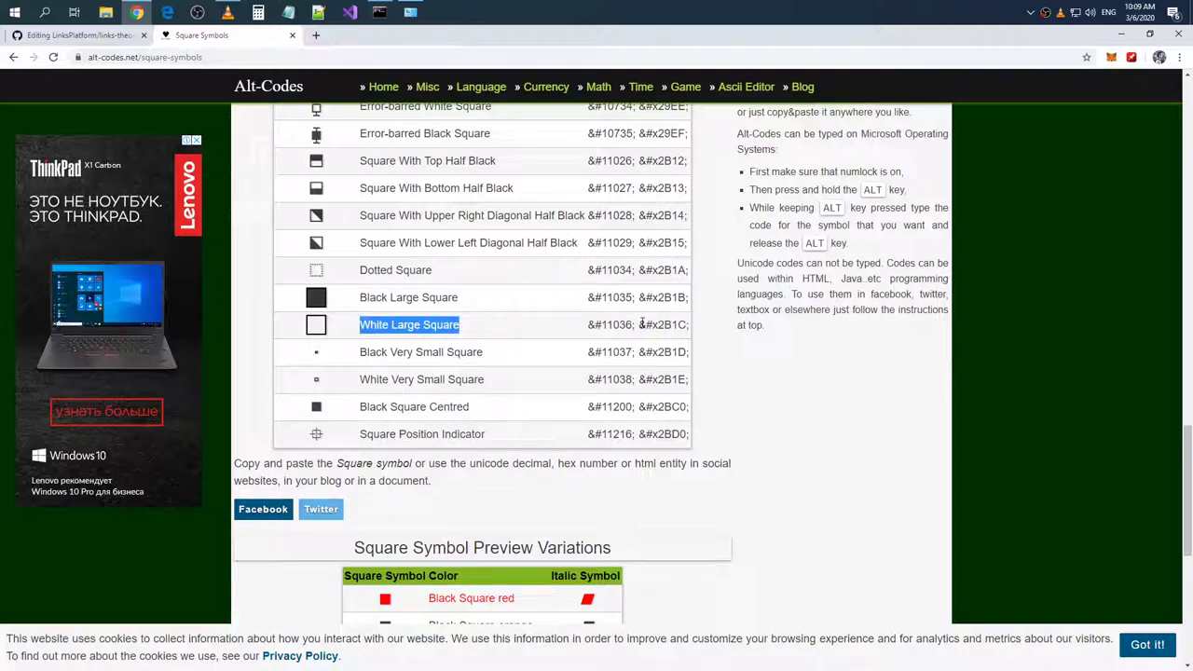
click(328, 336)
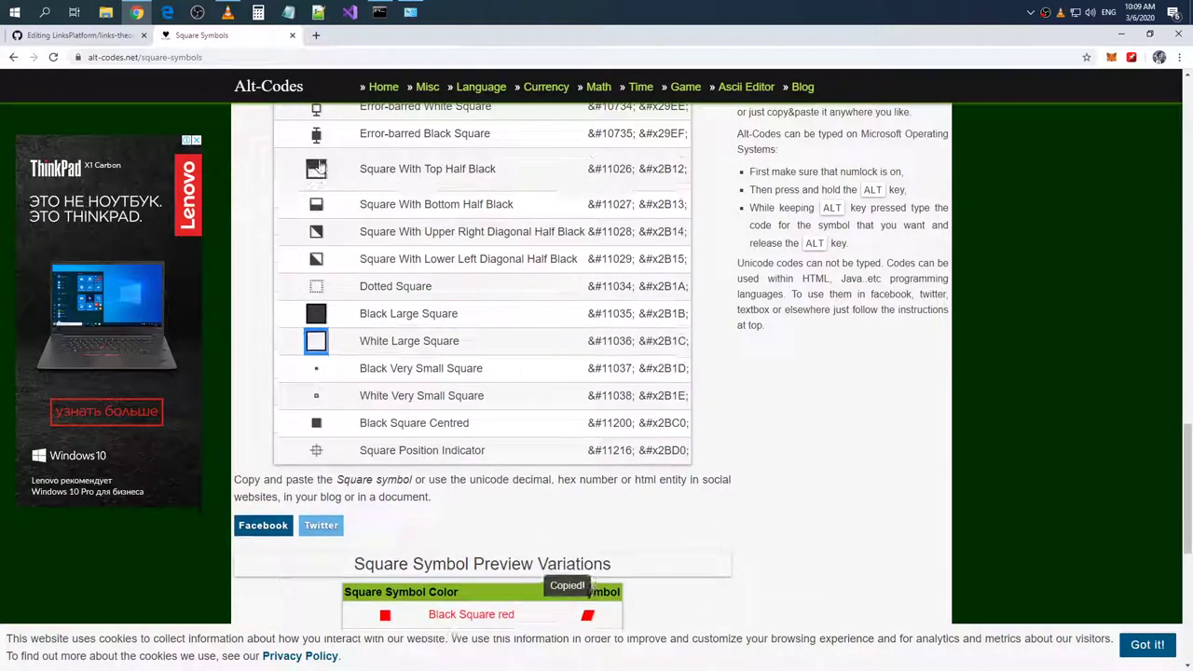
key(ctrl+shift+Tab)
key(ctrl+v)
- Copy the White Medium Square symbol from the Alt-Codes list and try it as the square ending the article's block-drawing sentence
click(216, 35)
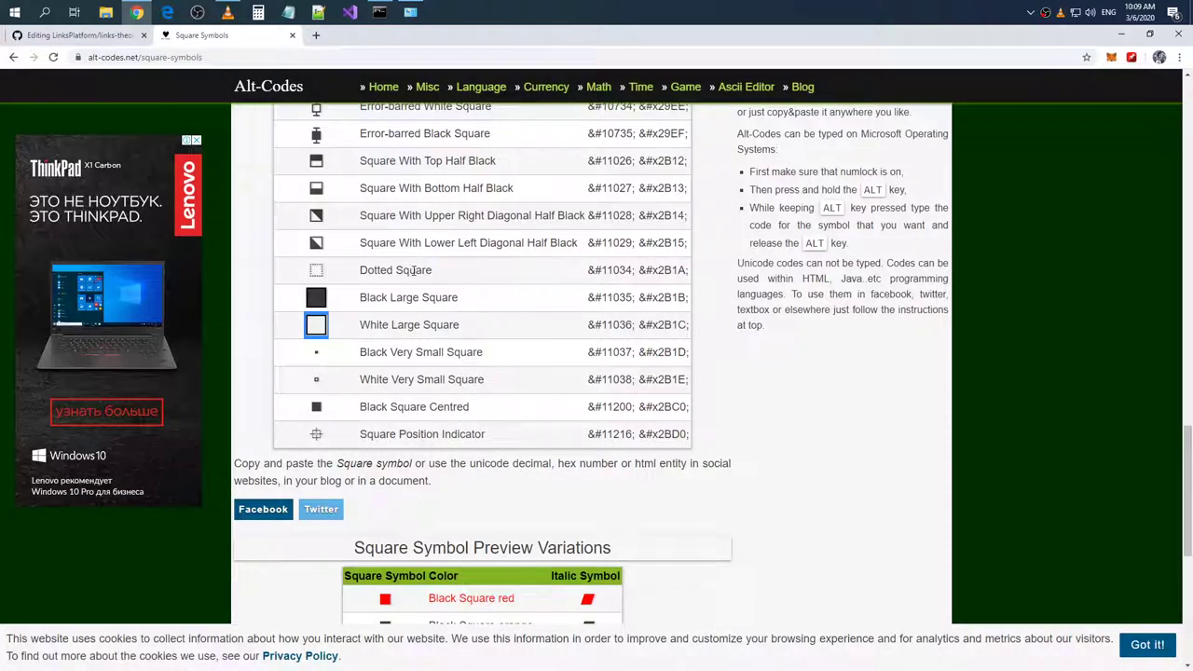
scroll(411, 269, up, 2)
scroll(414, 271, up, 2)
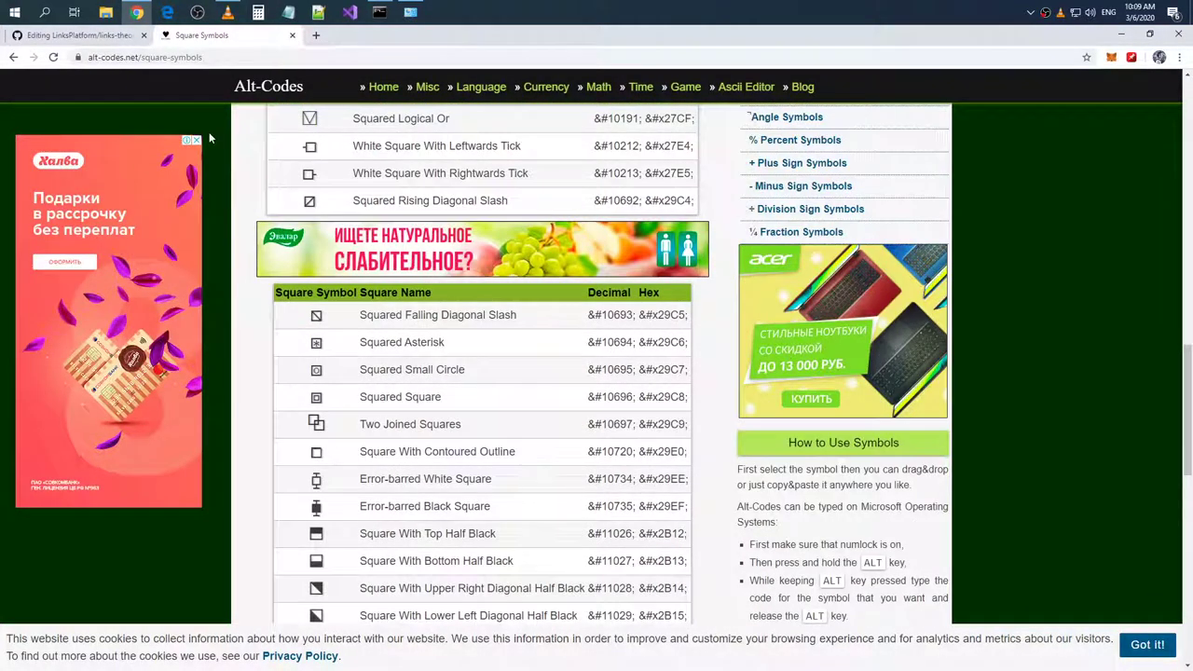
click(197, 139)
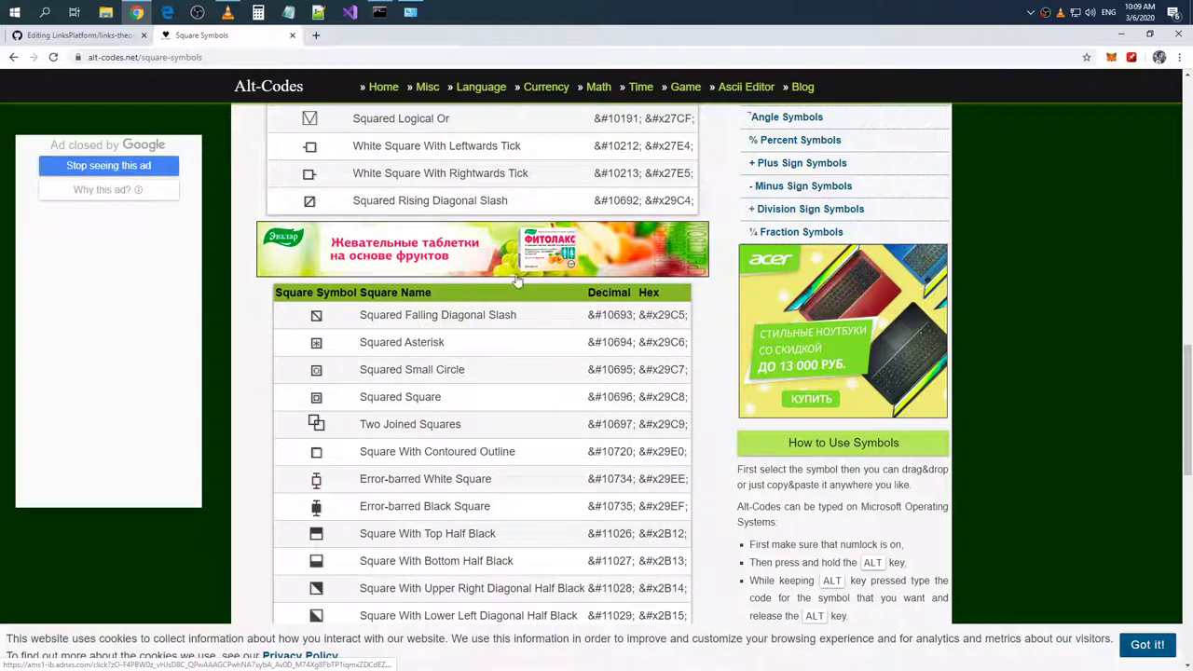
scroll(490, 354, up, 2)
scroll(526, 317, up, 2)
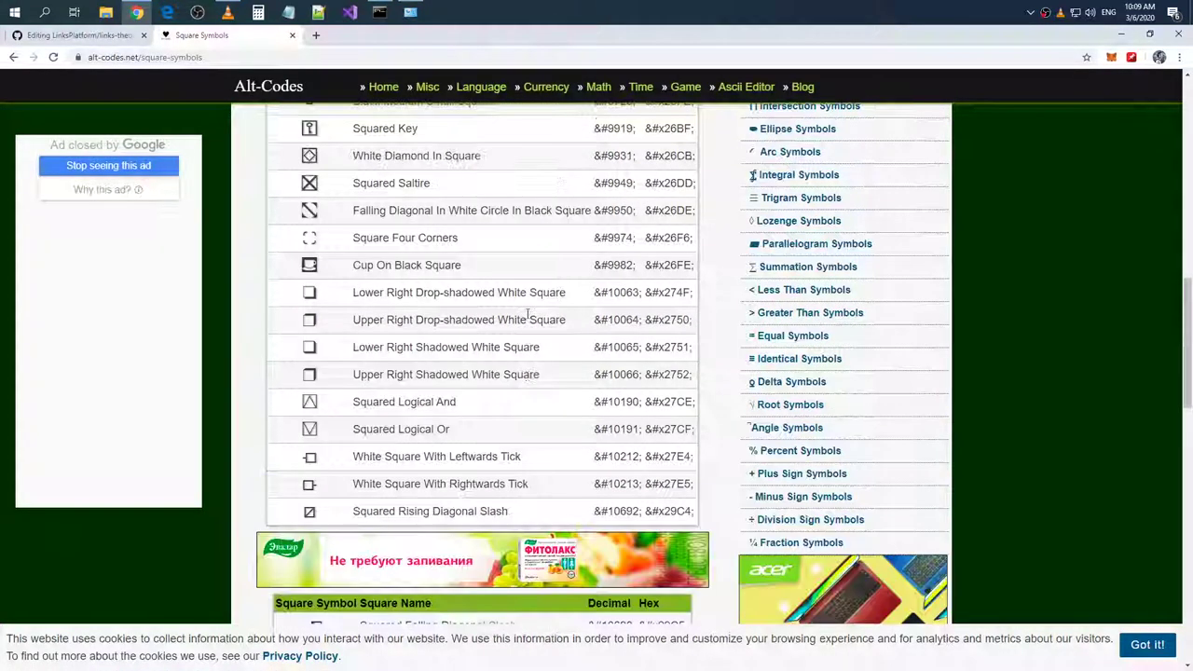
scroll(528, 319, up, 2)
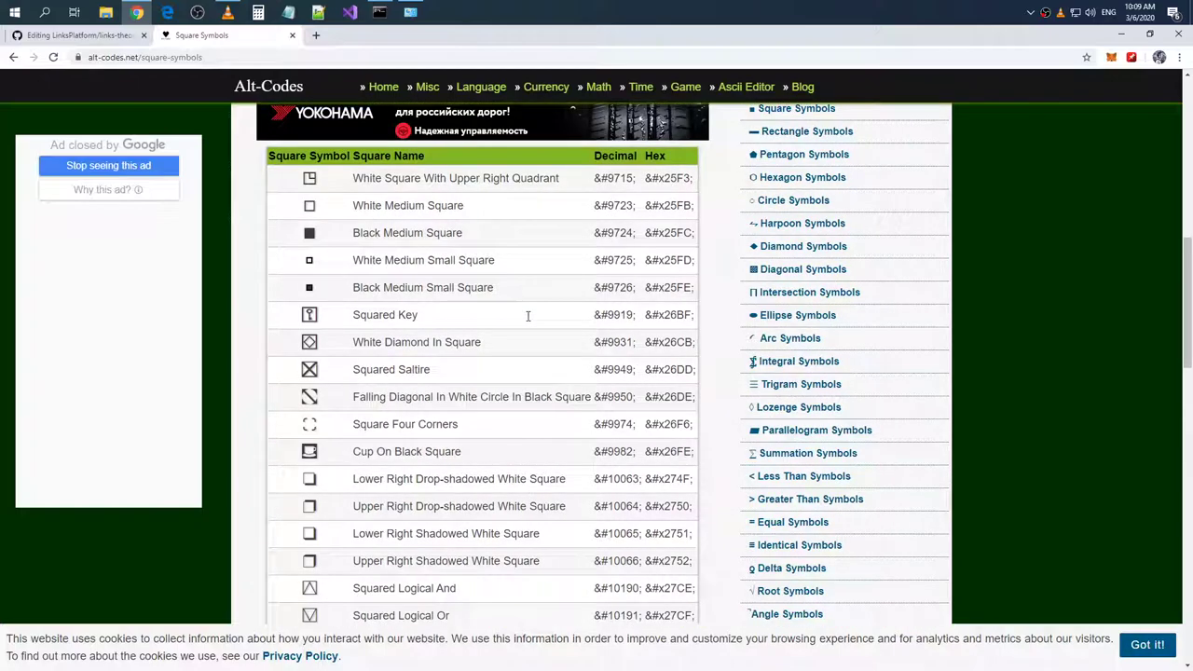
click(311, 226)
click(131, 42)
click(788, 378)
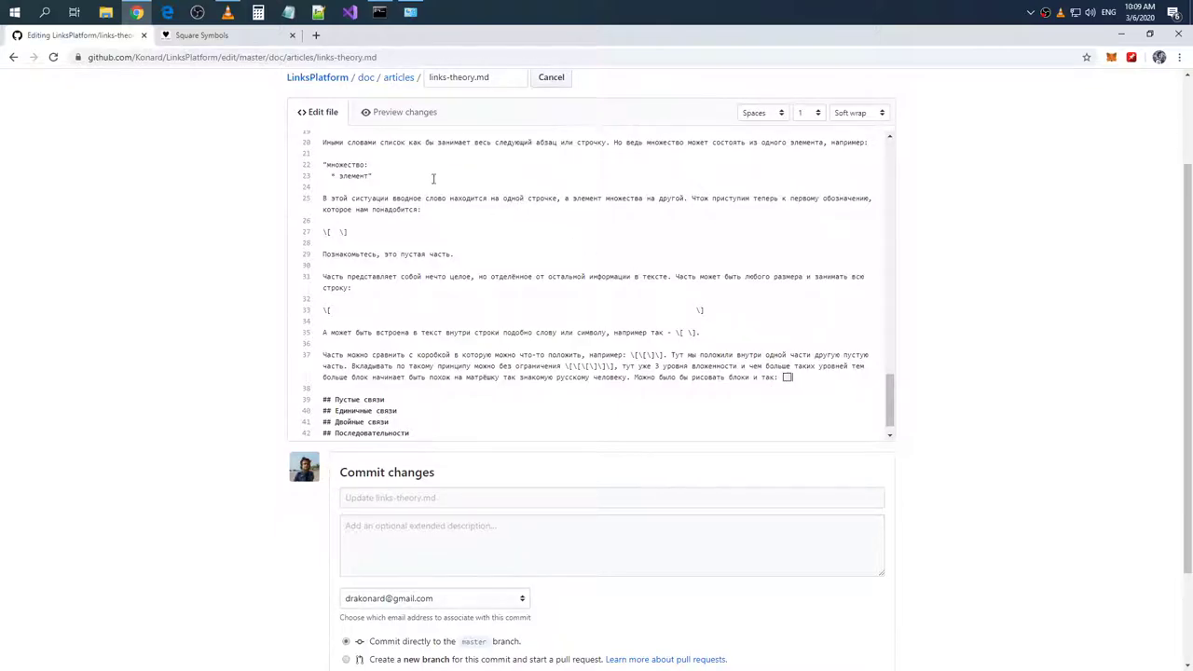
- Preview the article changes and check how the square after "Можно было бы рисовать блоки и так:" renders
click(365, 112)
scroll(579, 278, down, 20)
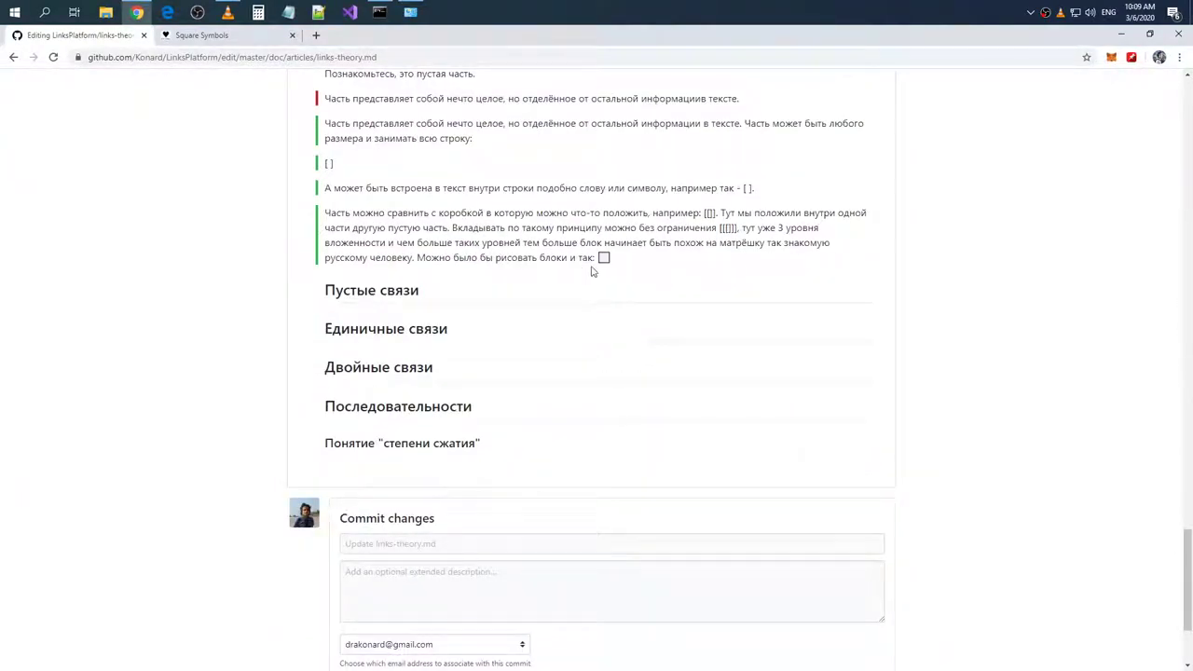
click(14, 57)
click(697, 152)
scroll(541, 240, up, 20)
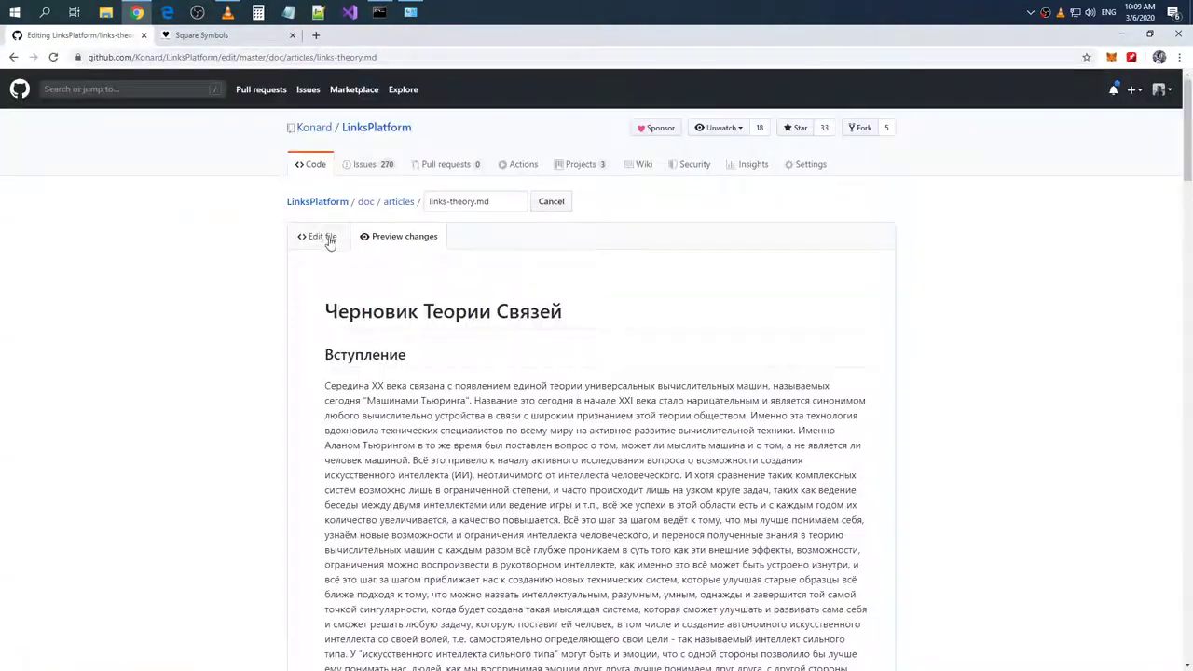
- Copy White Square With Rounded Corners from the Alt-Codes list and replace the square ending the article's block-drawing sentence with it
click(222, 37)
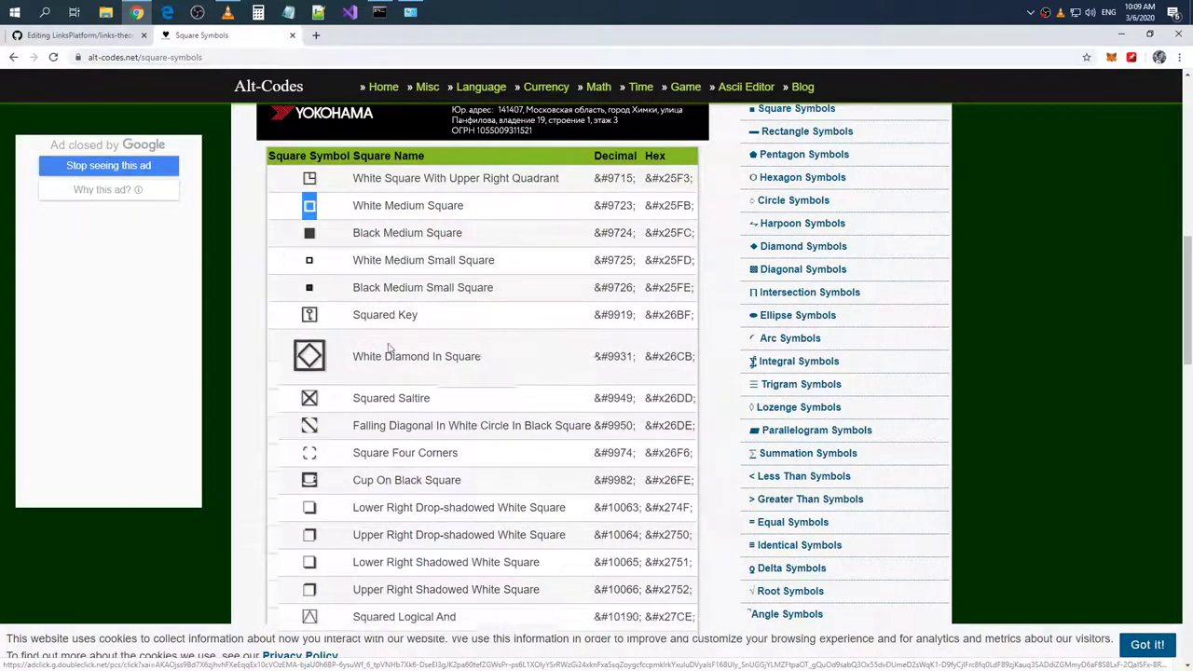
scroll(392, 359, up, 5)
scroll(403, 358, up, 4)
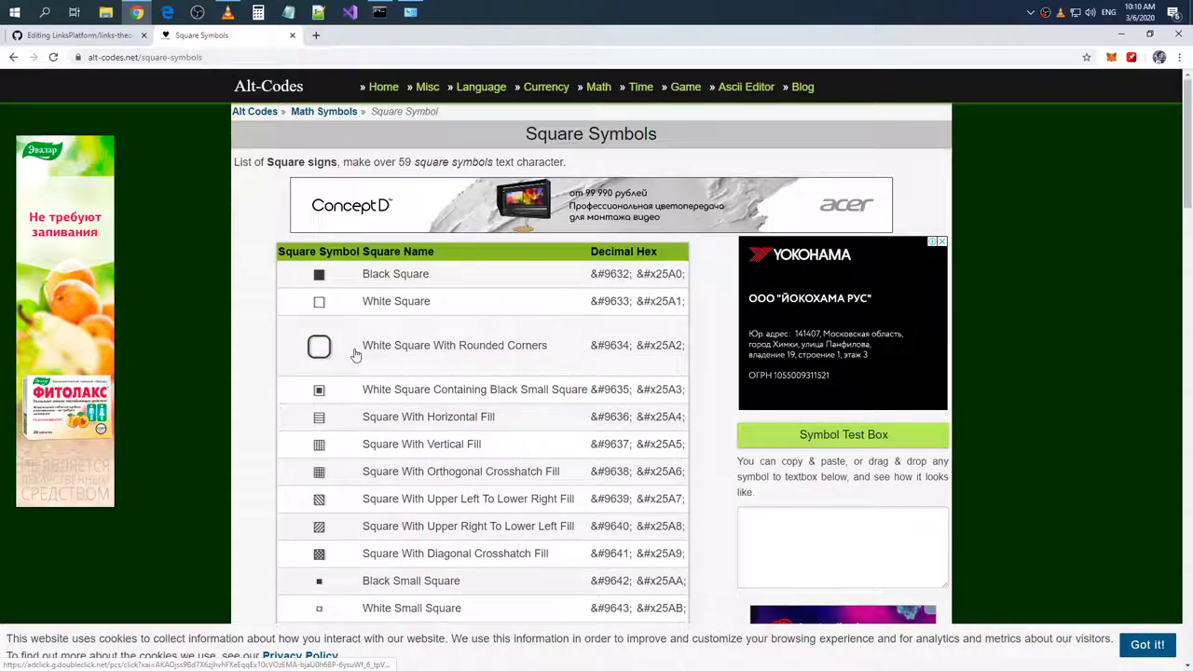
scroll(355, 354, down, 1)
scroll(357, 355, down, 5)
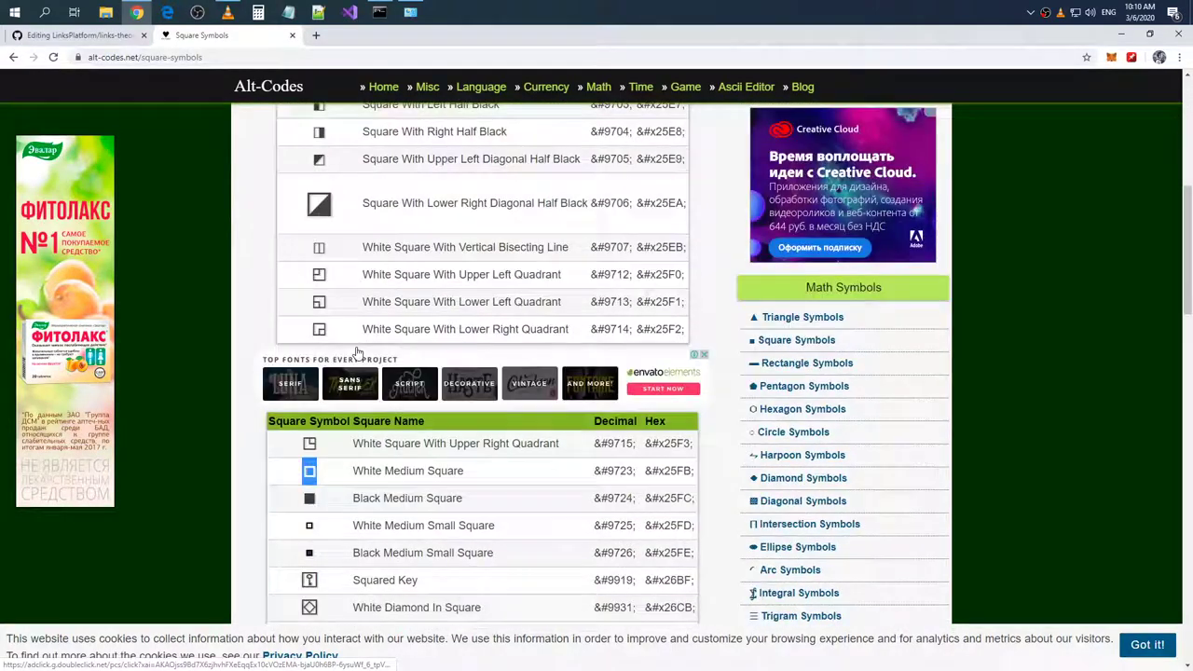
scroll(359, 353, up, 5)
scroll(357, 336, up, 1)
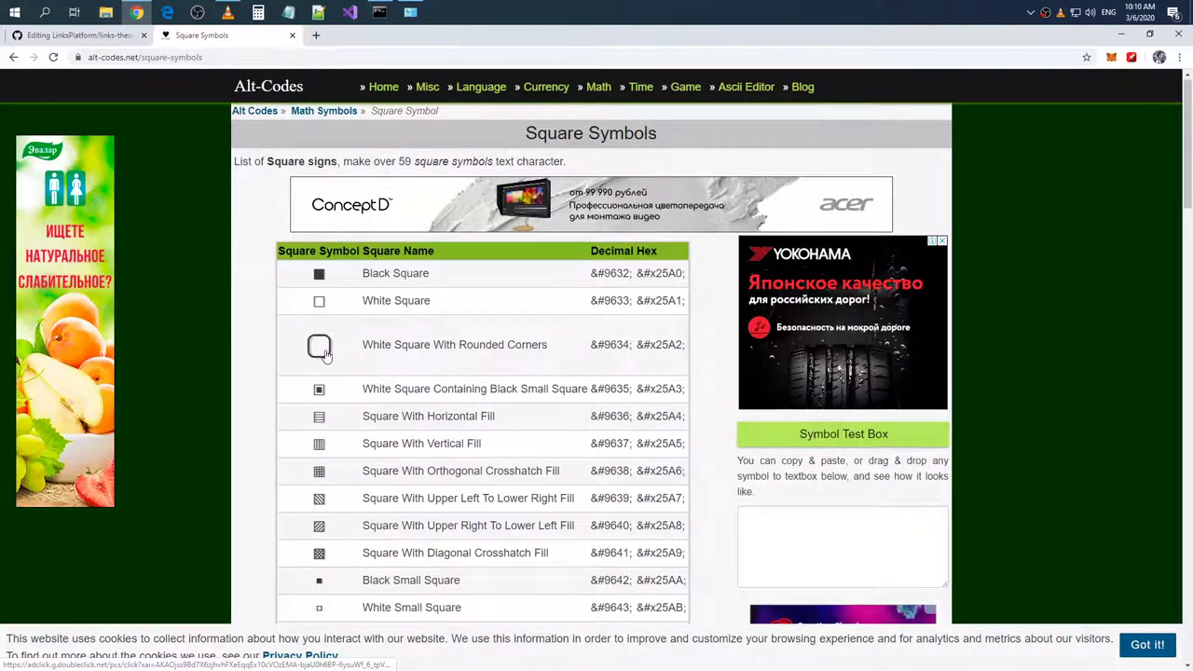
click(83, 35)
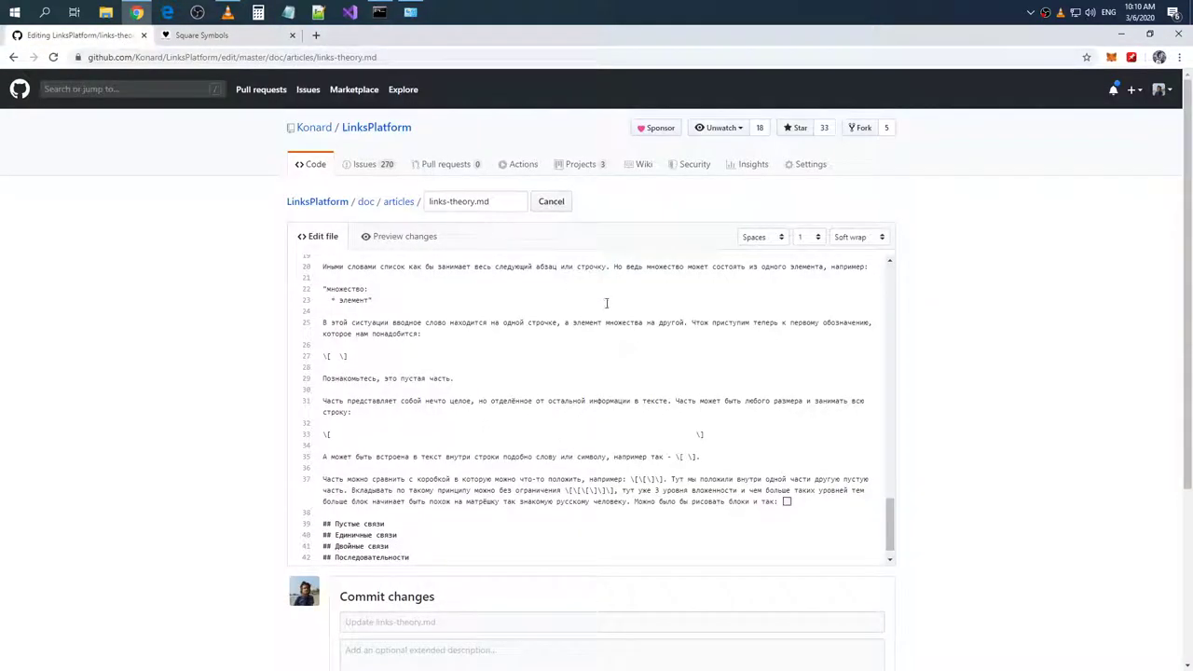
click(794, 503)
- Preview the article again and compare the rounded-corner square with the surrounding bracket notation
click(428, 241)
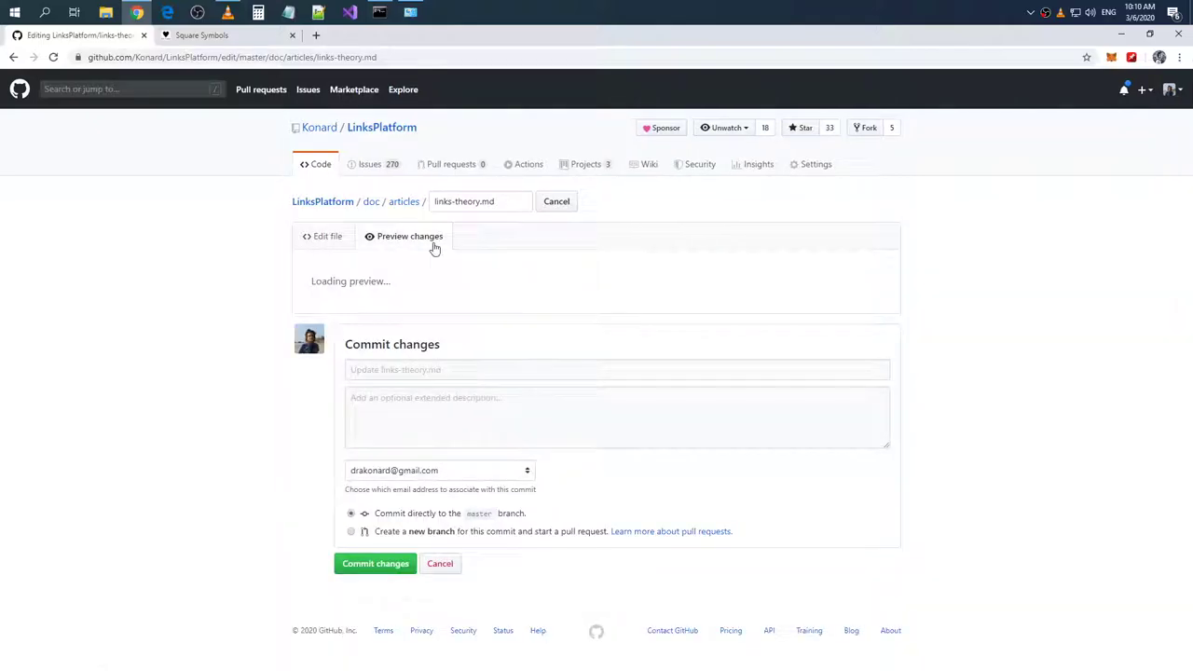
scroll(643, 261, down, 20)
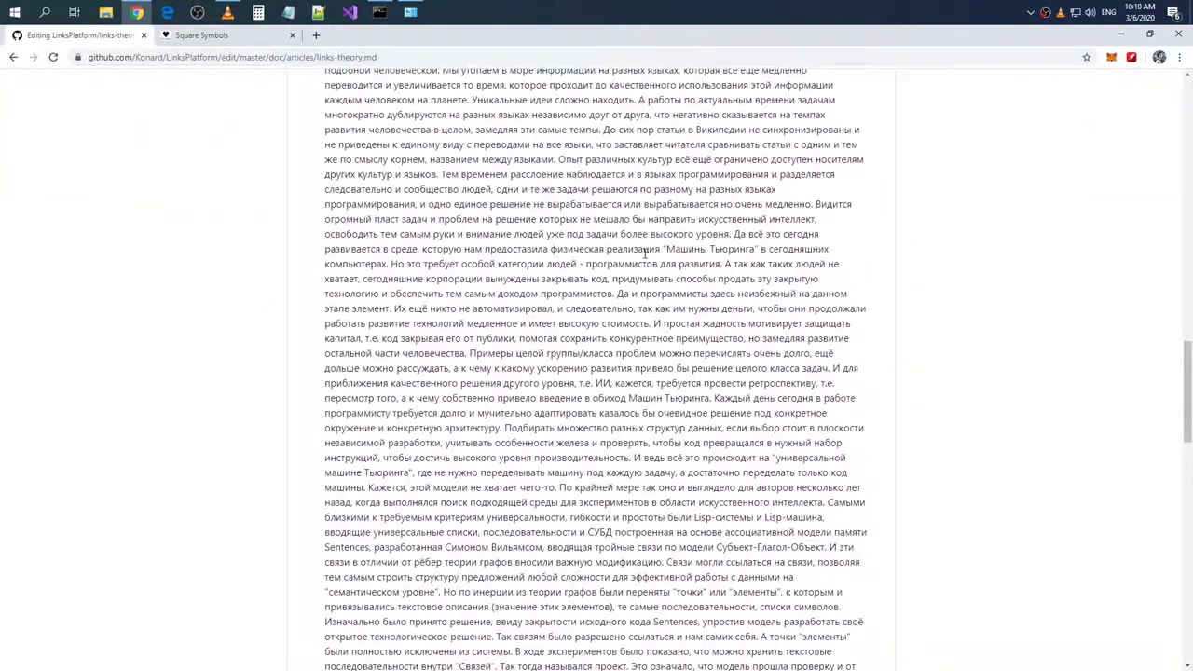
scroll(646, 258, down, 5)
scroll(645, 258, up, 3)
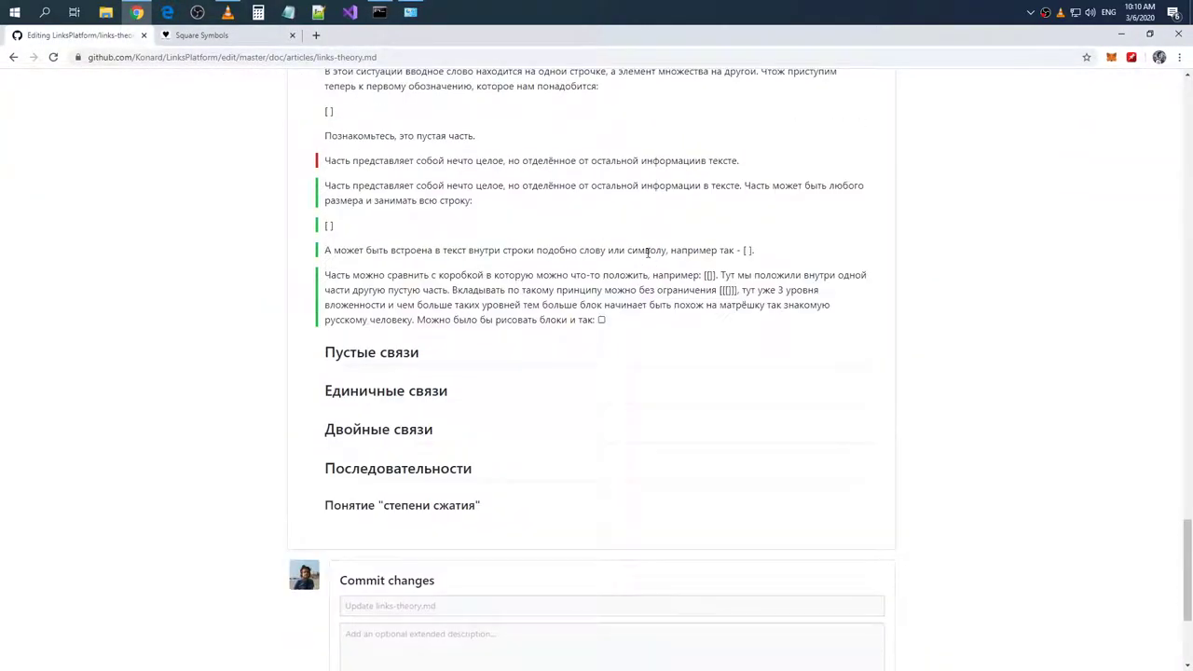
scroll(349, 202, up, 15)
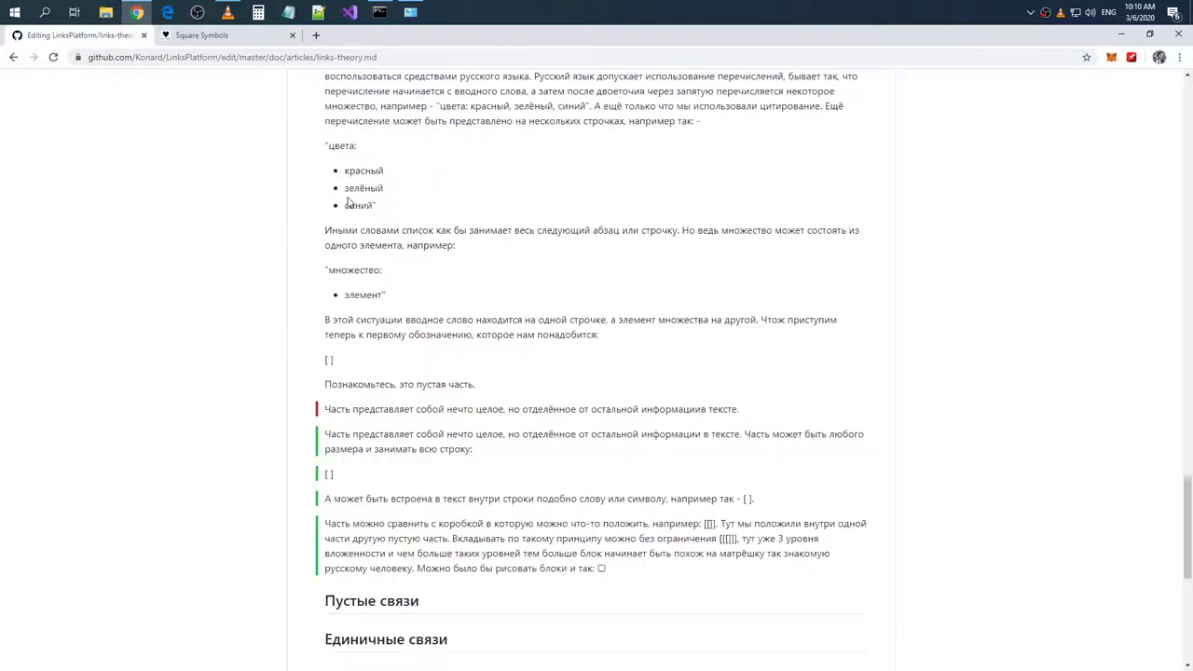
scroll(349, 202, up, 10)
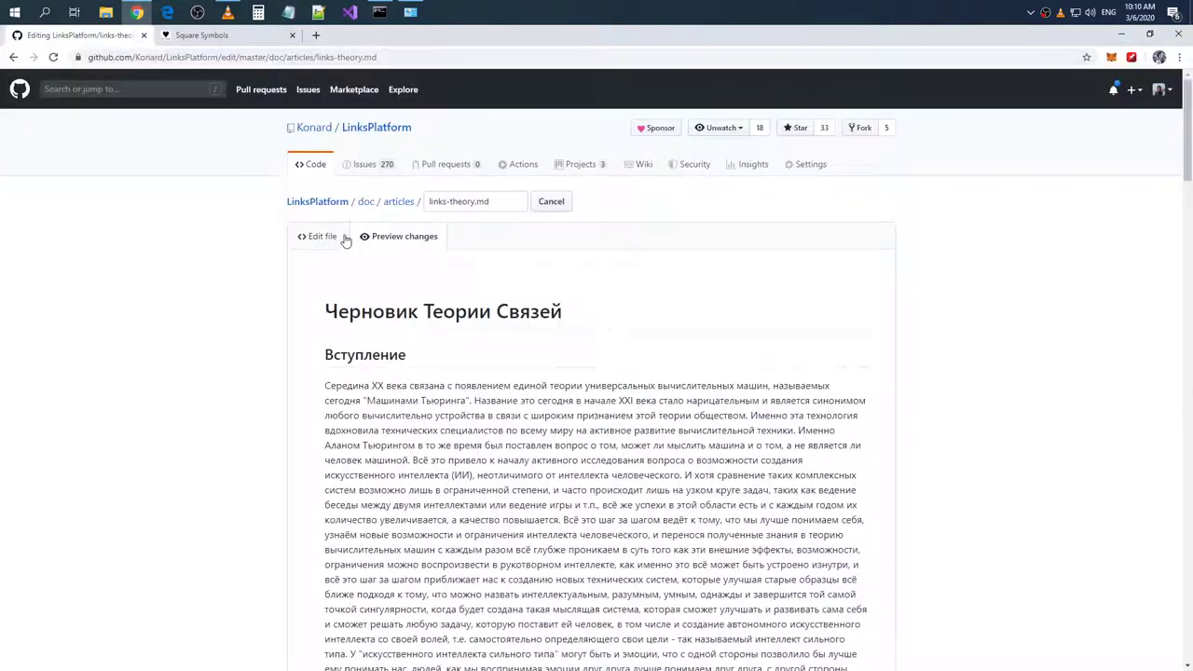
- Copy Square Four Corners from the Alt-Codes list and replace the bracket pair above "Познакомьтесь, это пустая часть." with it
click(317, 236)
click(222, 39)
scroll(384, 242, down, 10)
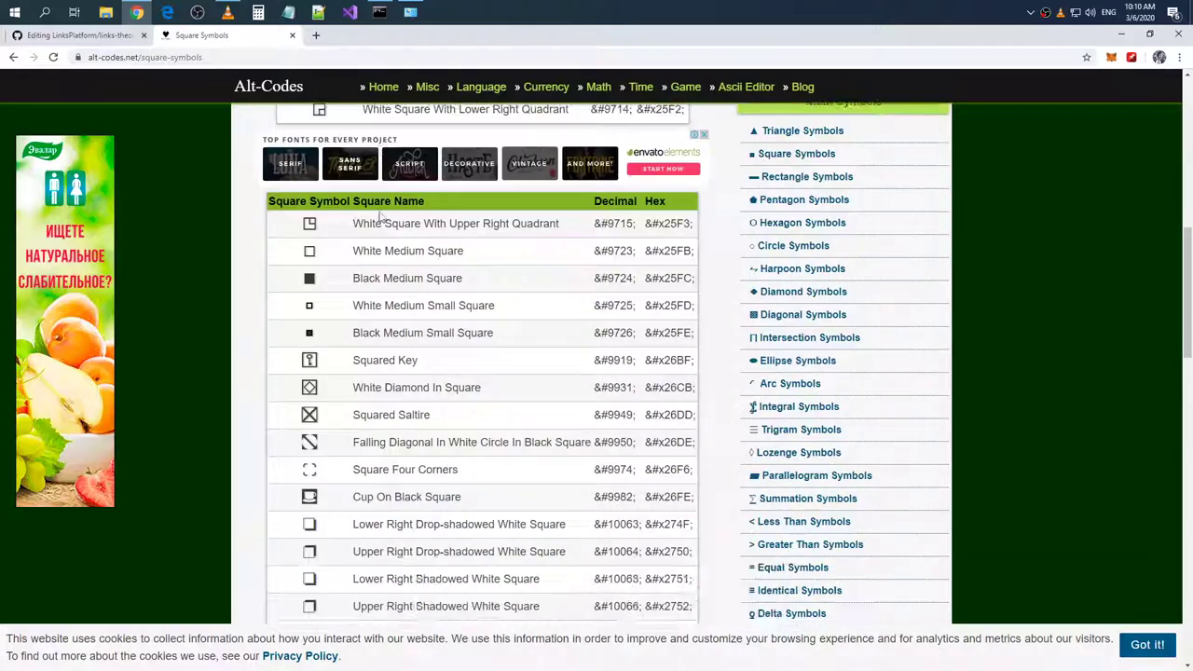
click(309, 284)
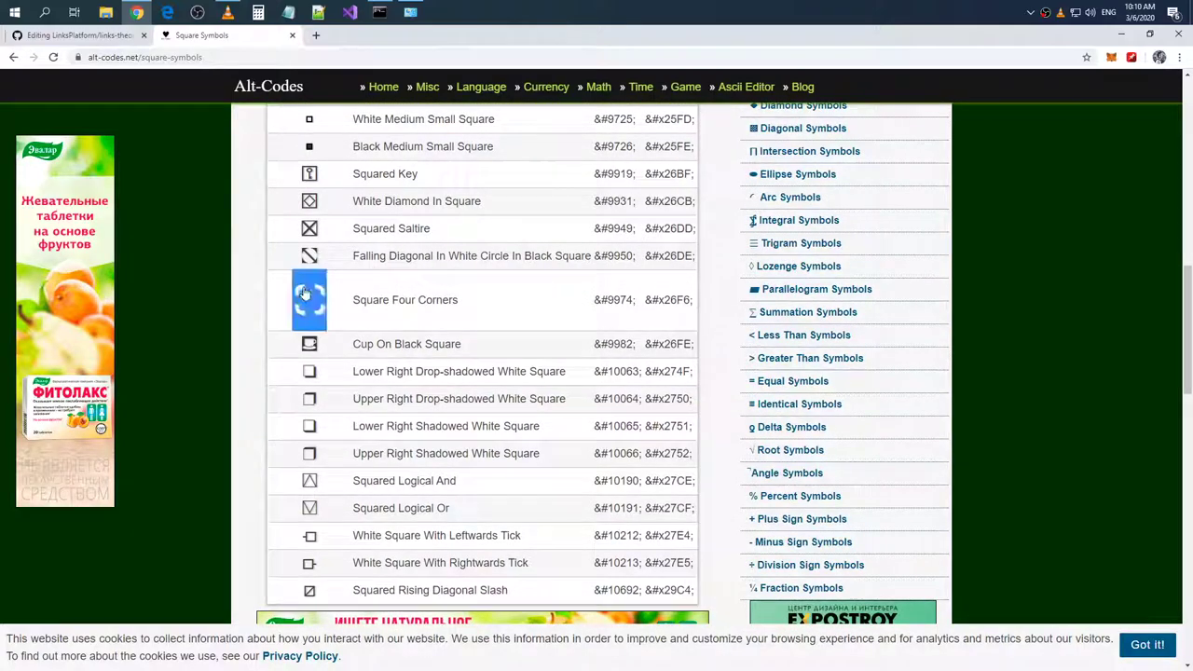
click(88, 35)
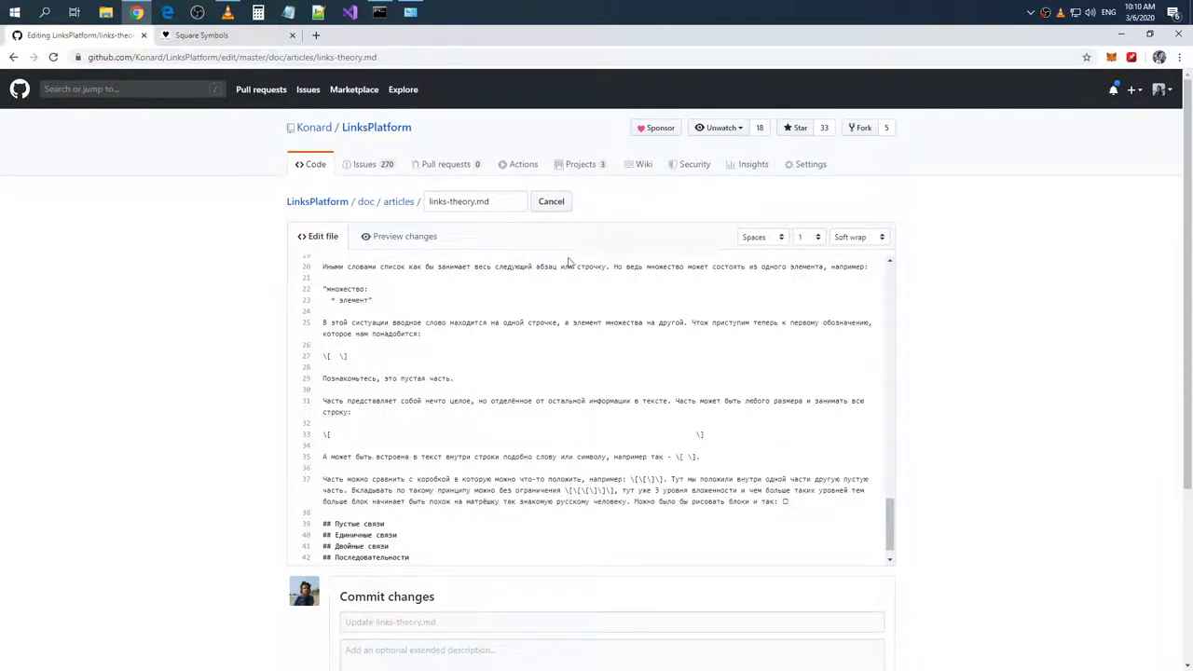
- Preview the article changes and check how the Square Four Corners symbol renders as the empty part
click(395, 239)
scroll(623, 298, down, 15)
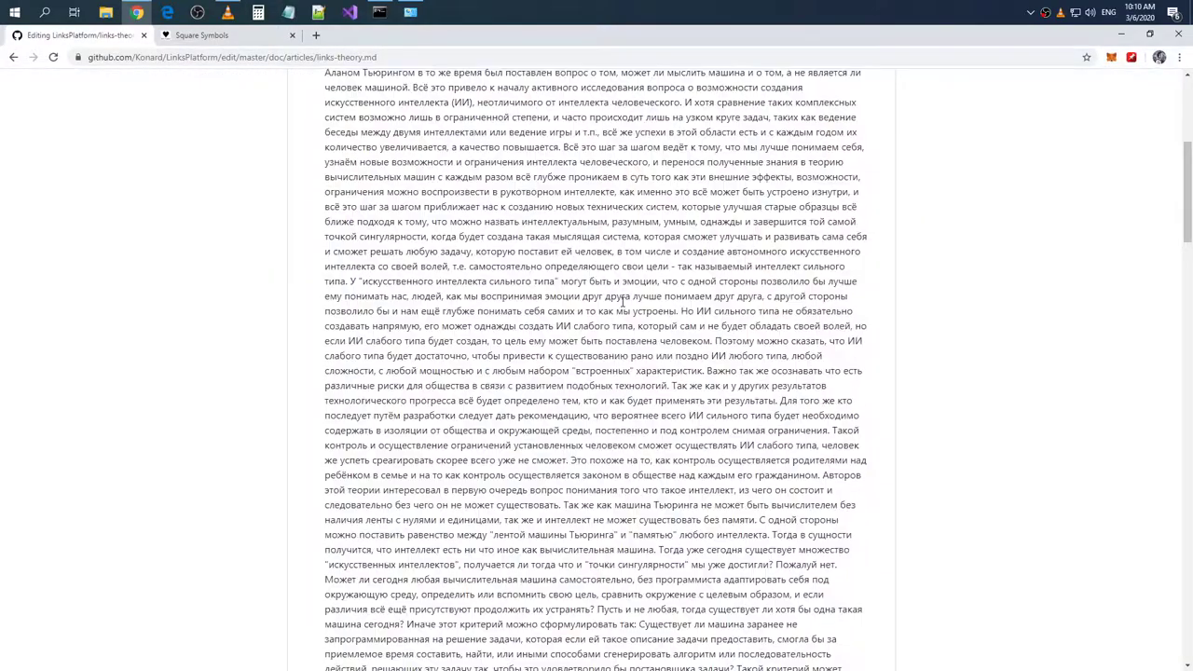
scroll(624, 298, down, 10)
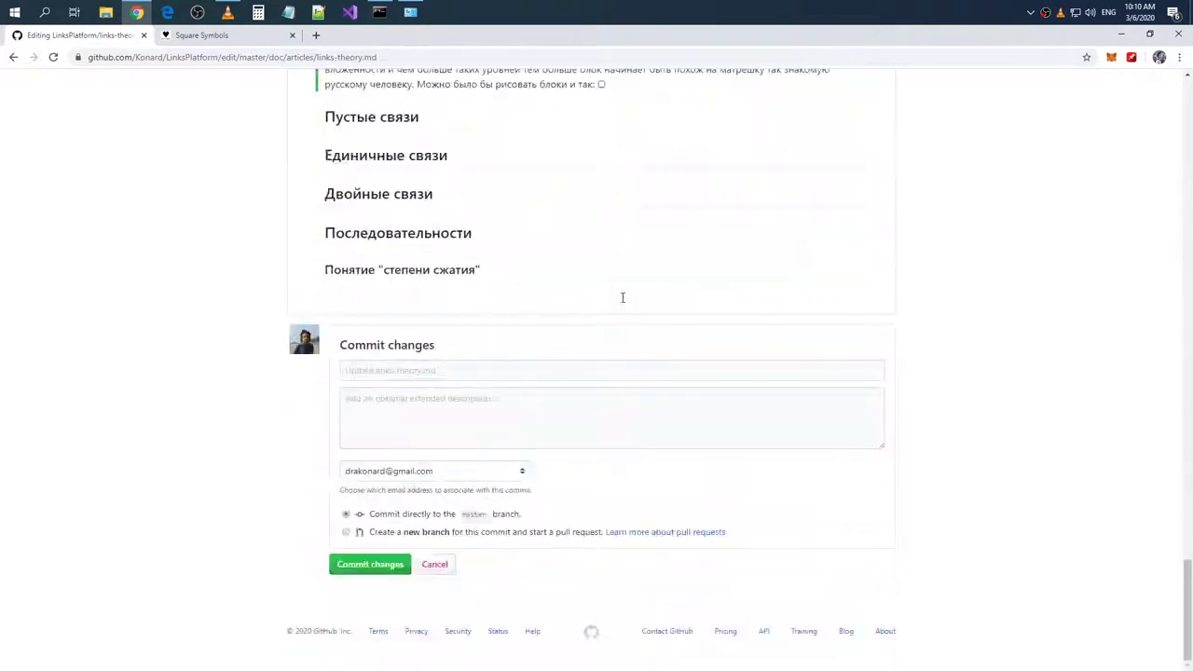
scroll(617, 312, up, 5)
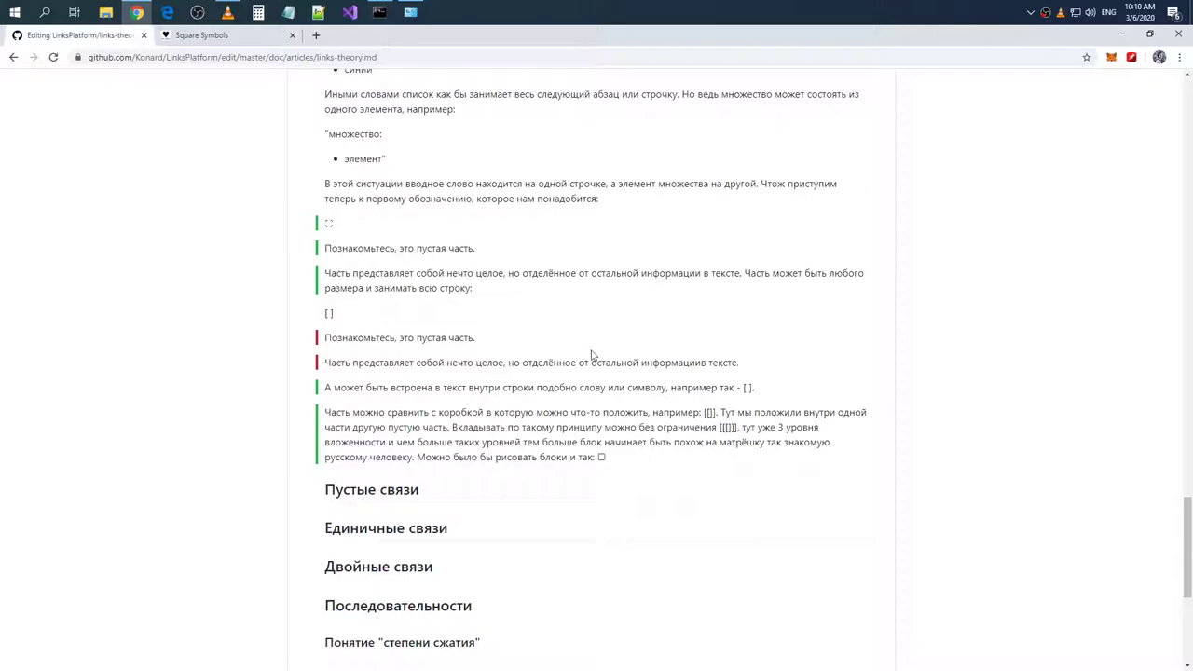
click(198, 42)
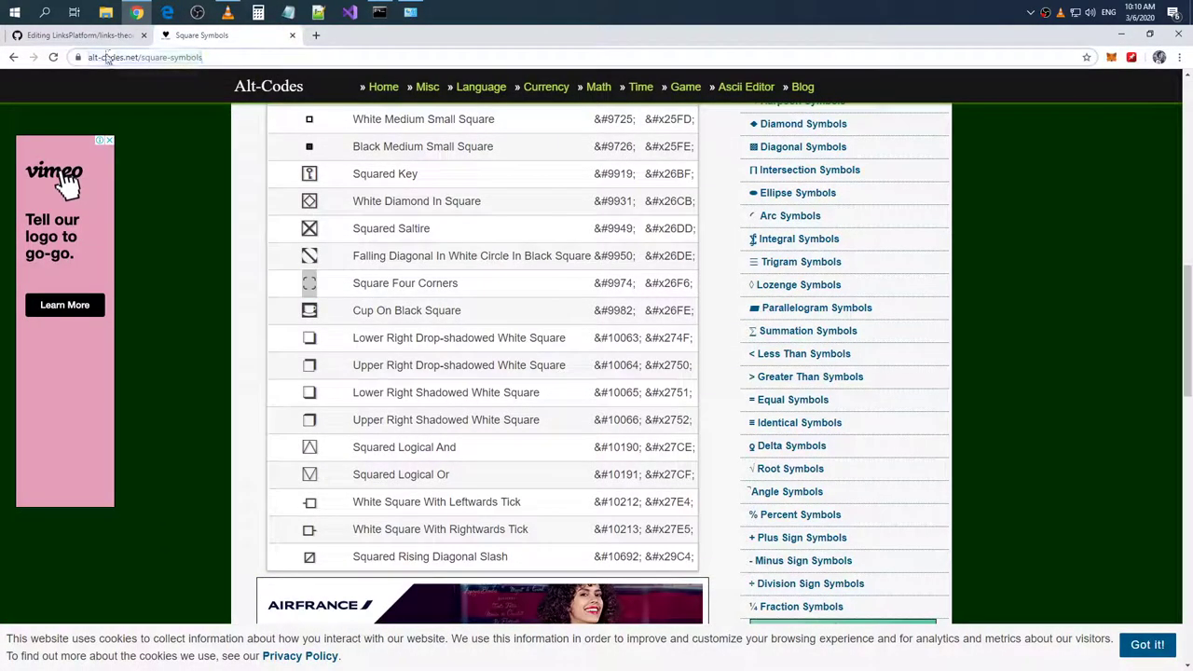
click(106, 41)
scroll(361, 213, up, 20)
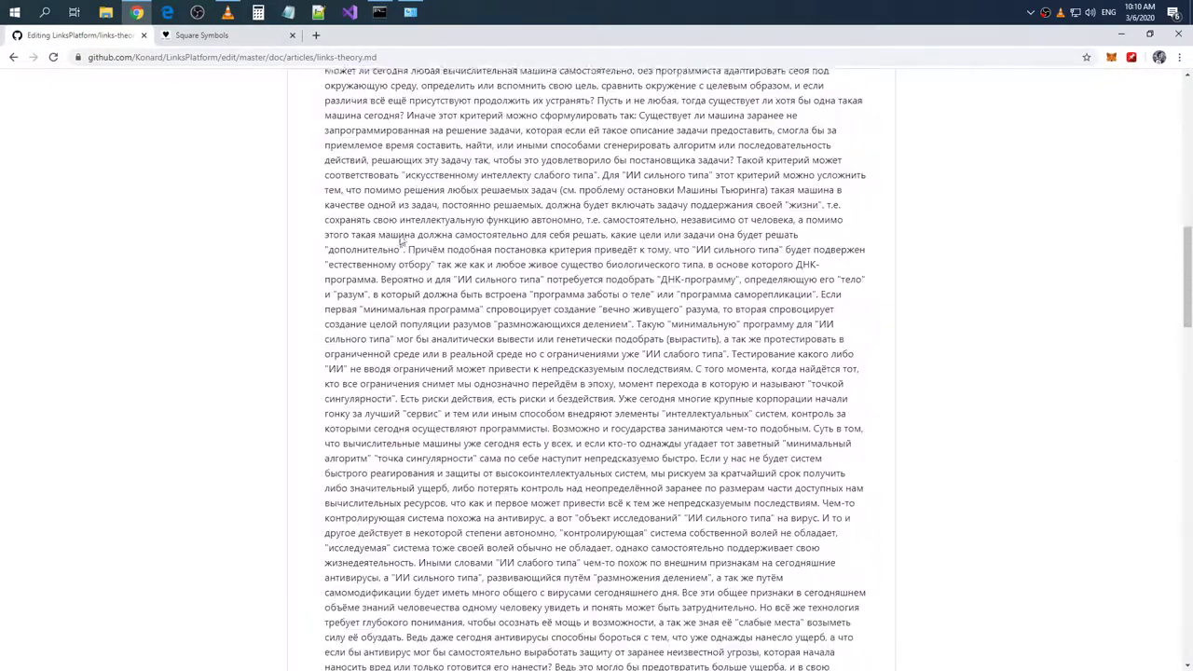
- Return to the article source, then look through the Alt-Codes square list for symbols related to Square Four Corners
click(317, 236)
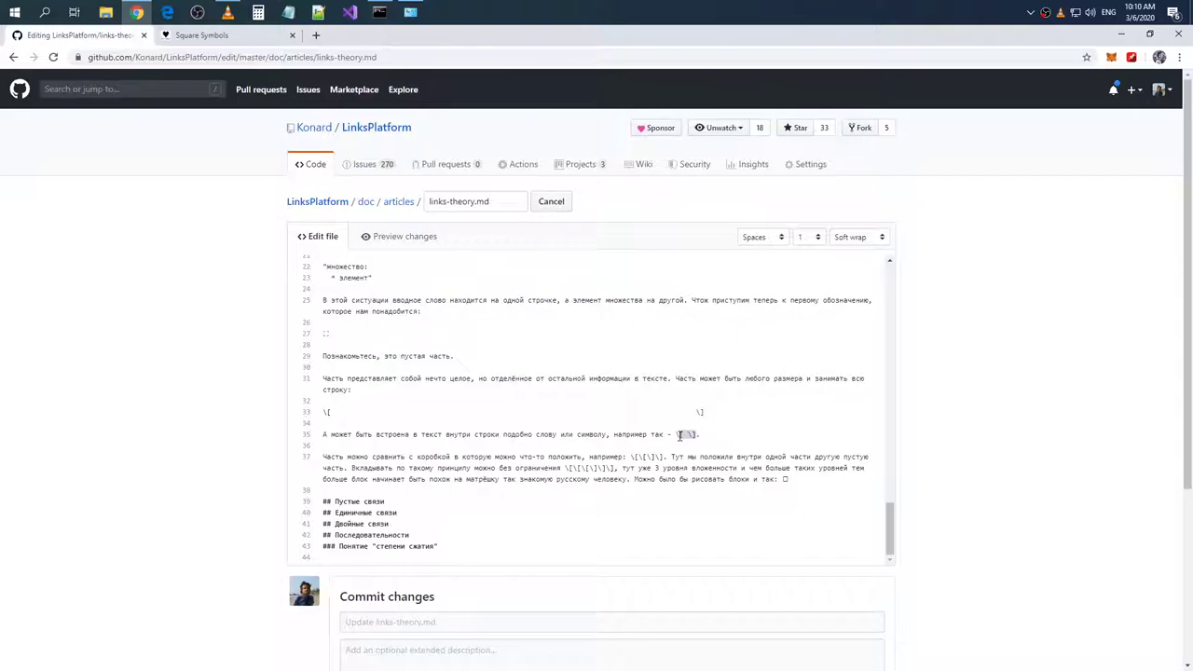
click(253, 37)
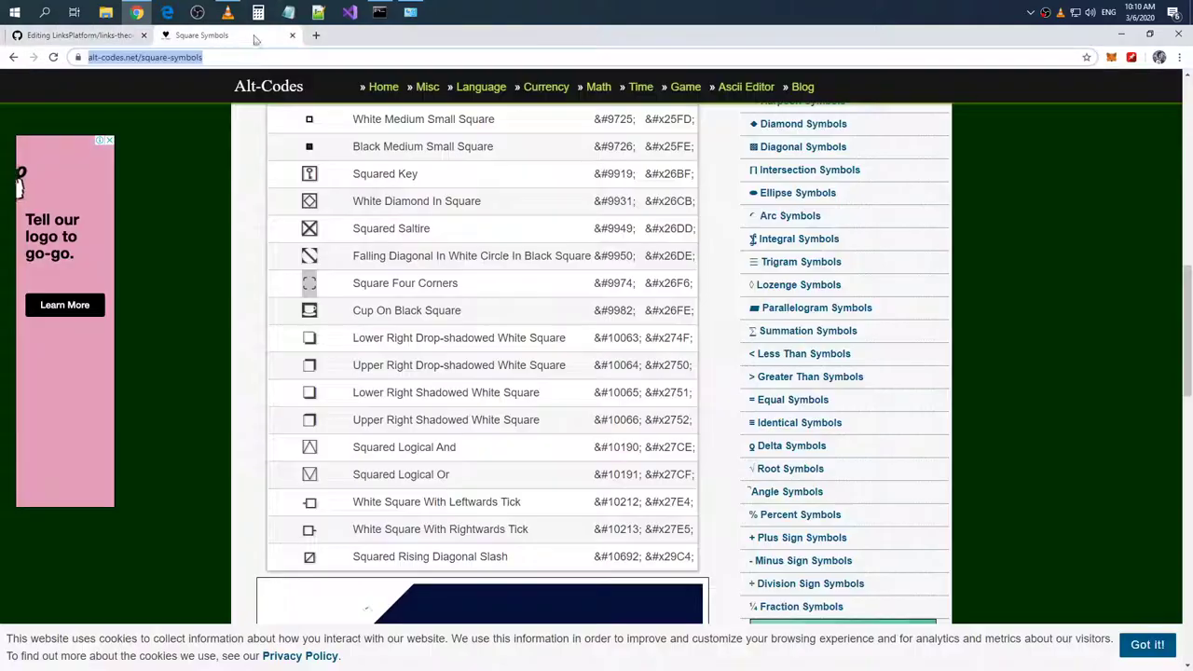
scroll(563, 260, down, 9)
scroll(563, 260, up, 7)
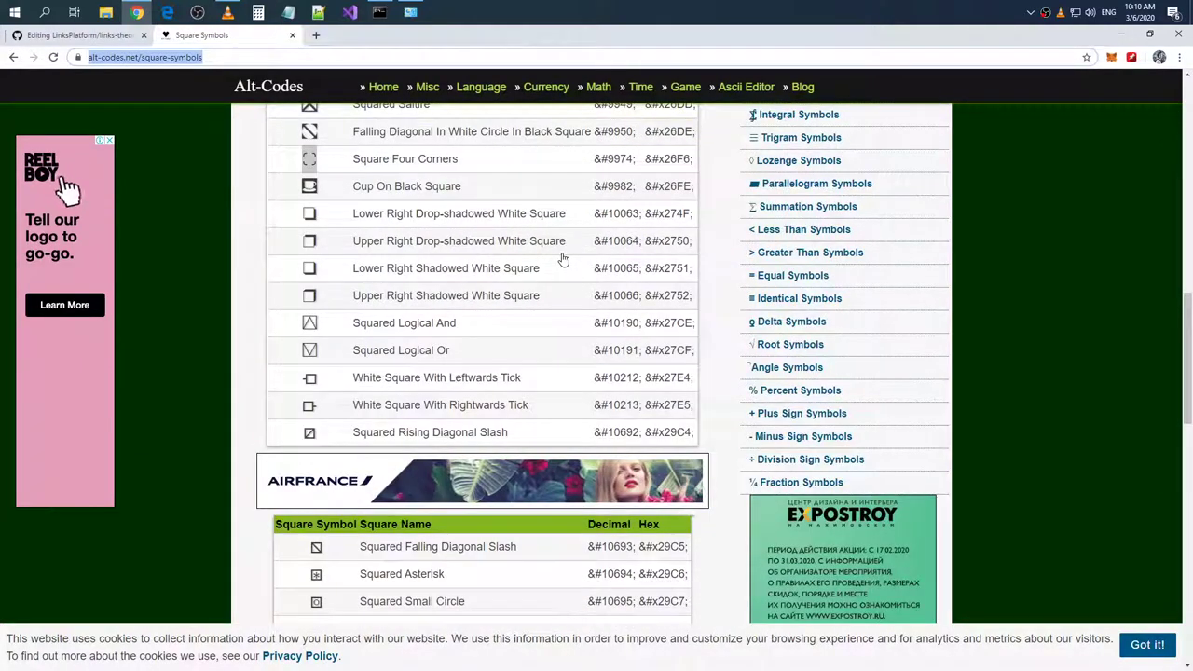
scroll(563, 261, up, 1)
scroll(563, 260, up, 4)
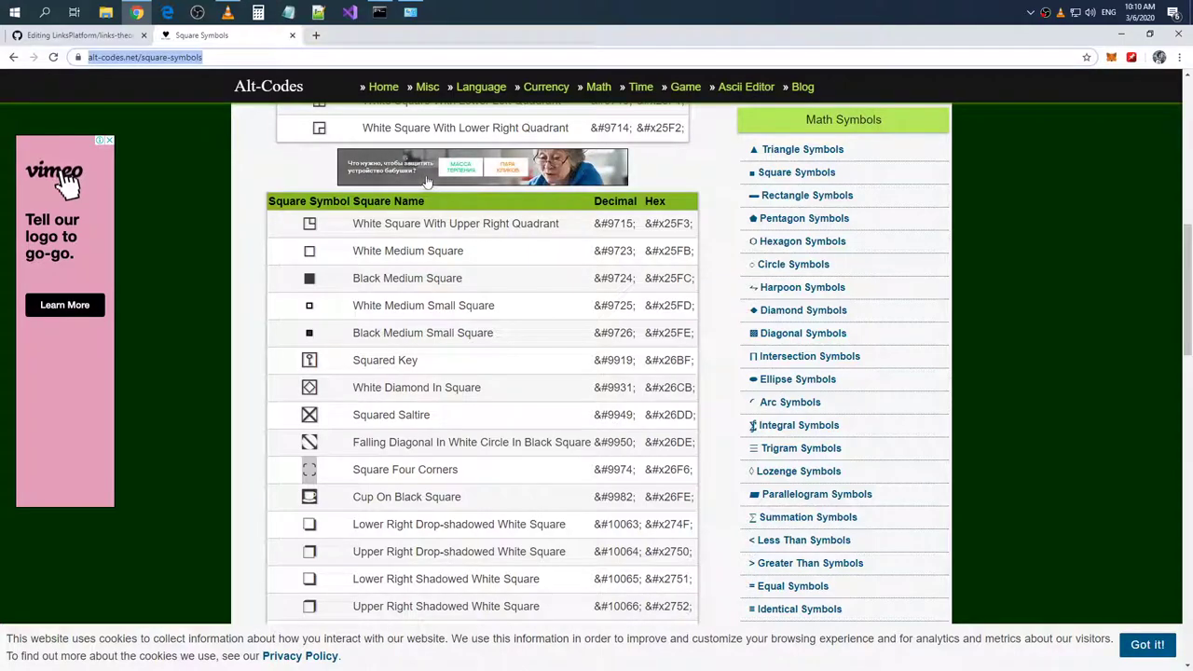
- Search Google in a new tab for "square four corners symbol"
click(317, 35)
text(squa)
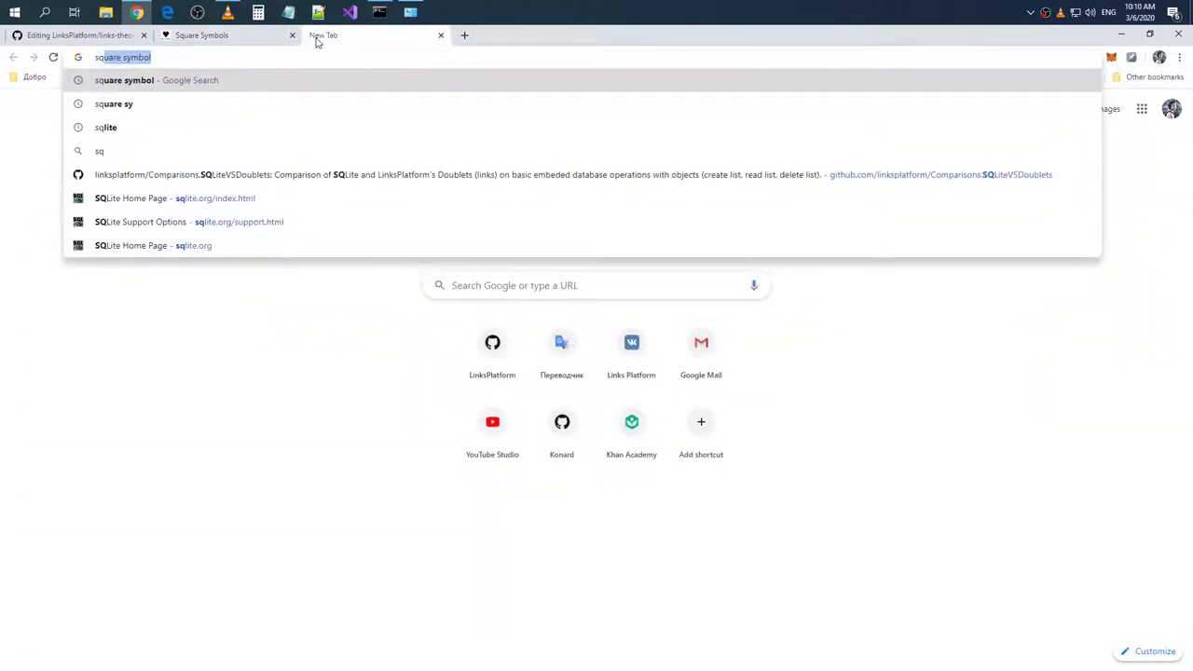
text(re f)
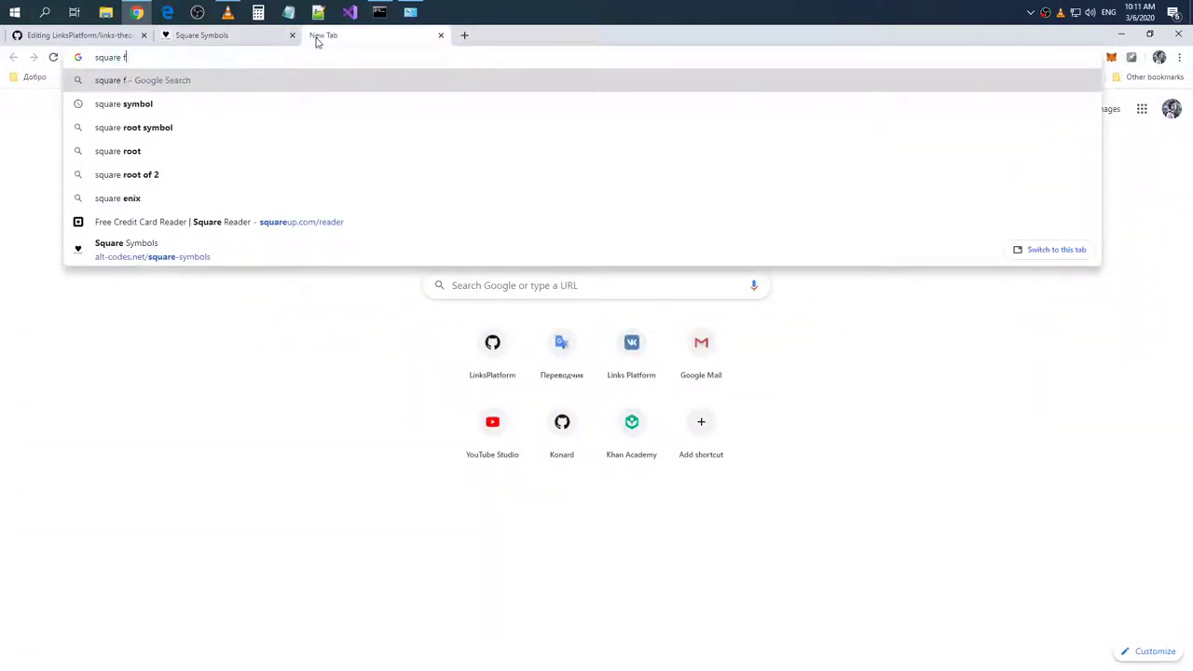
text(our co)
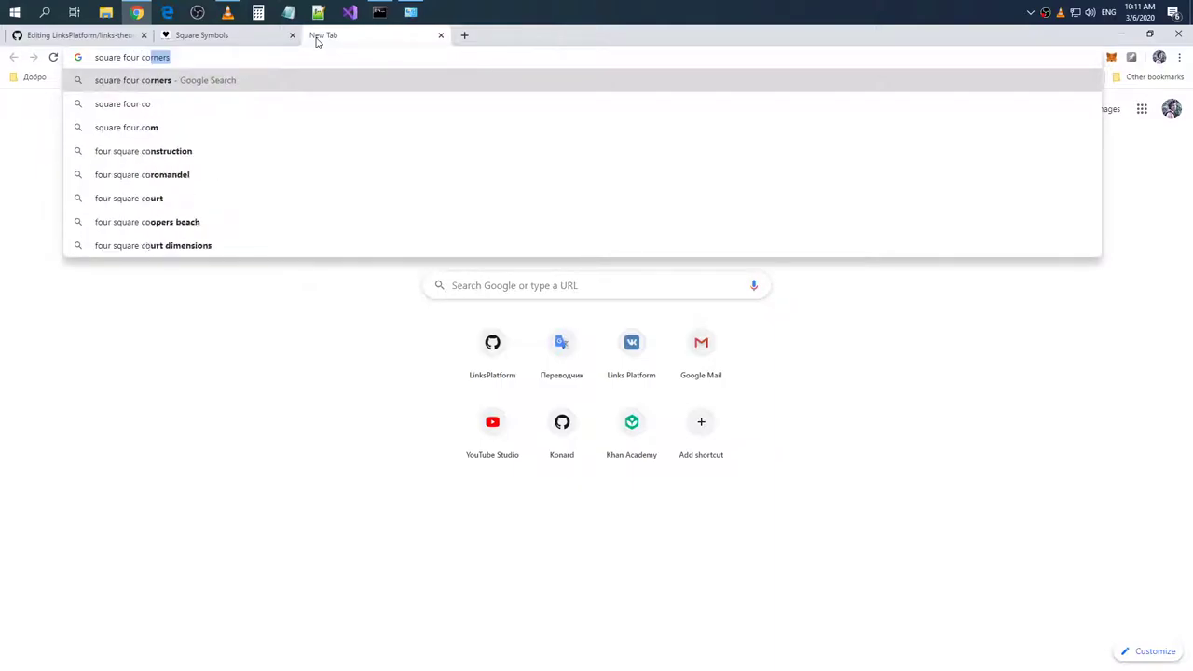
text(rners symbol)
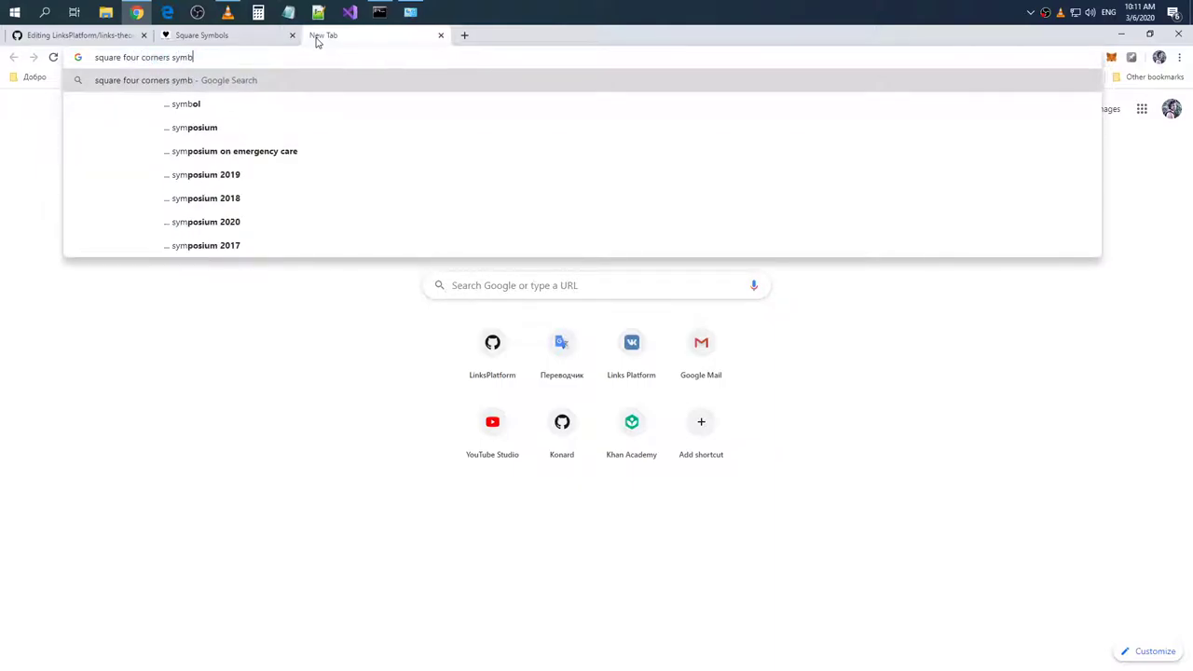
key(Return)
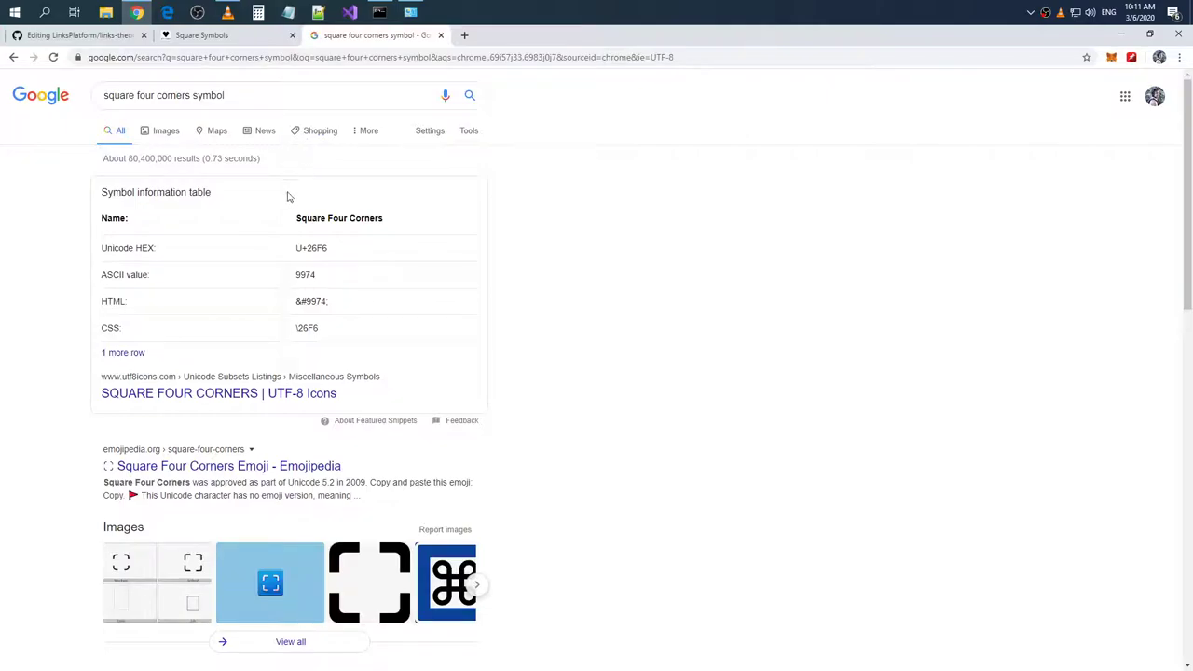
- Examine the UTF-8 Icons and Shareicon image results for the four-corners symbol, returning to the search results after each
scroll(239, 303, down, 3)
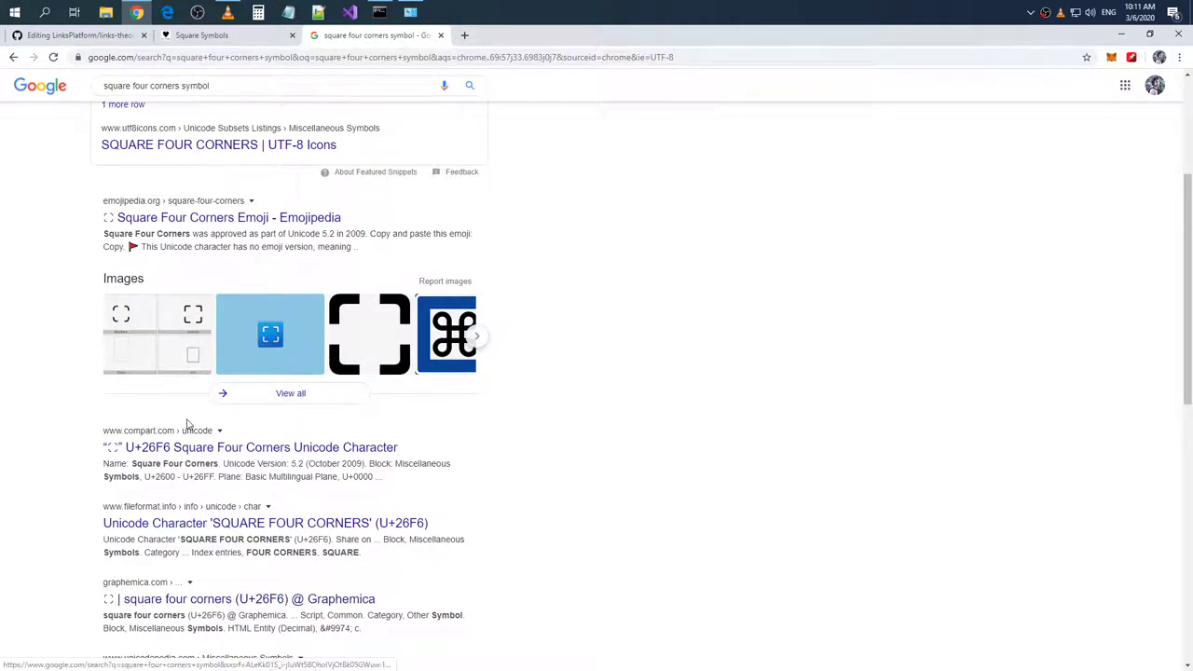
click(193, 315)
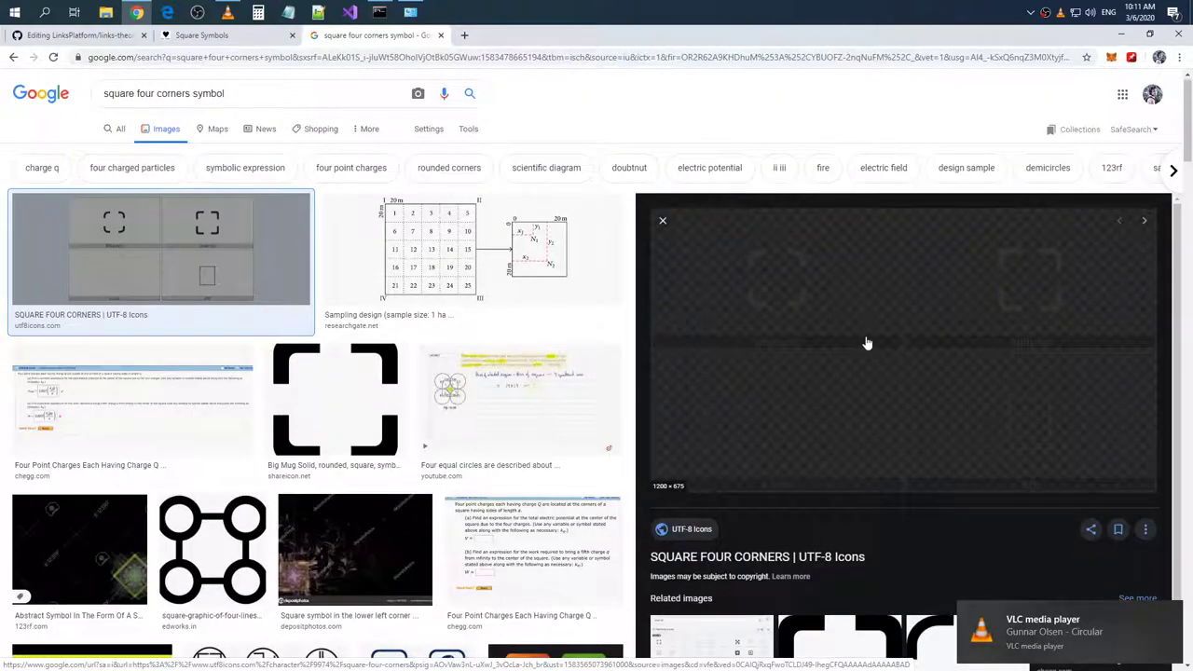
click(14, 58)
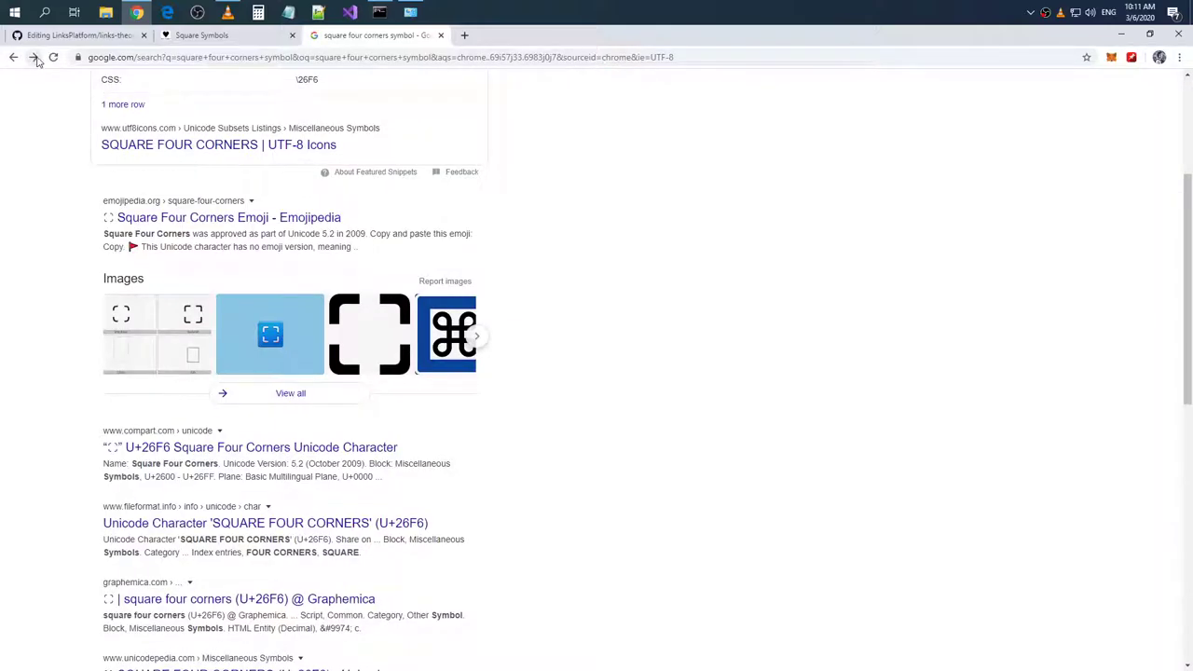
click(370, 335)
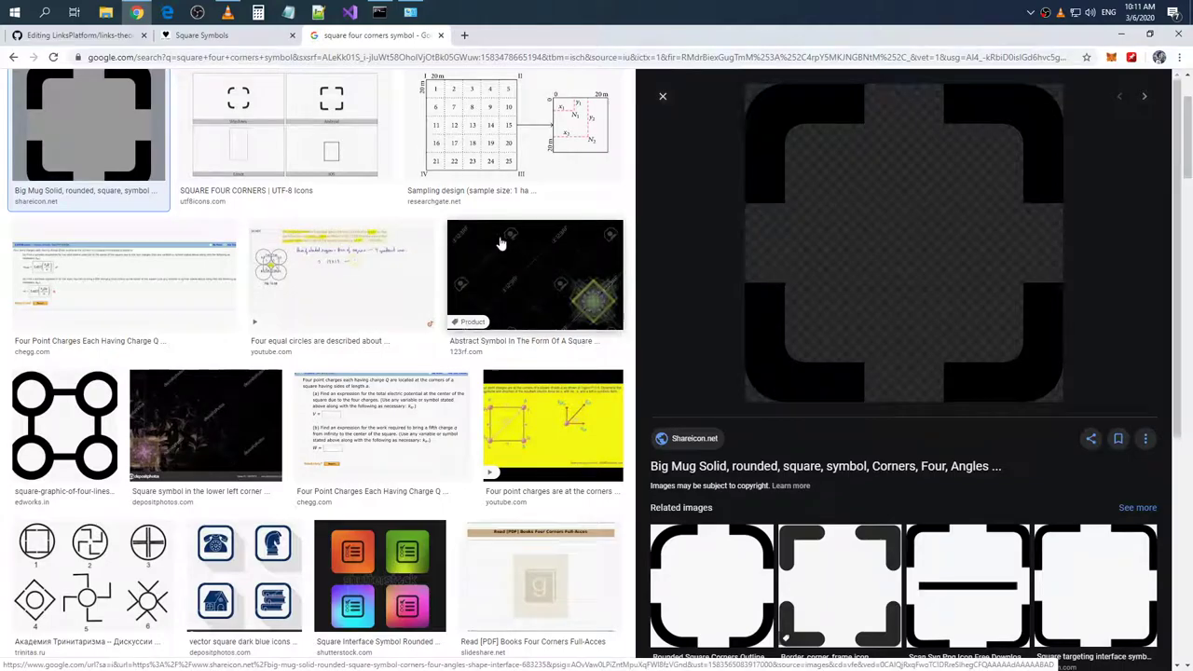
scroll(280, 158, down, 2)
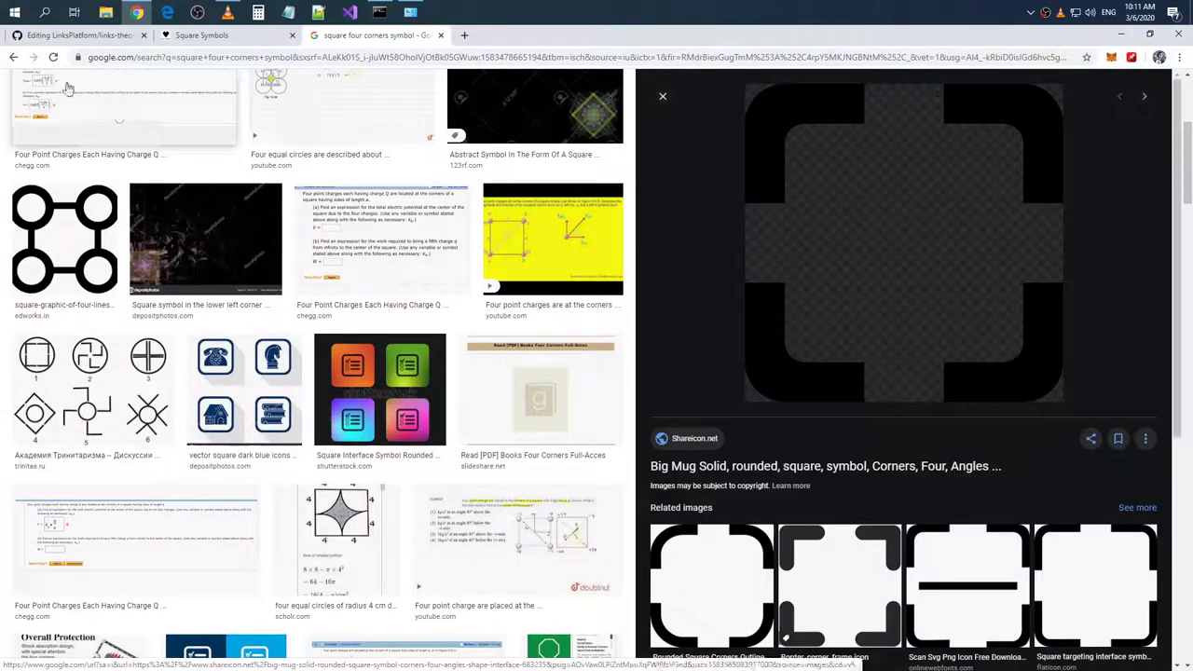
click(13, 57)
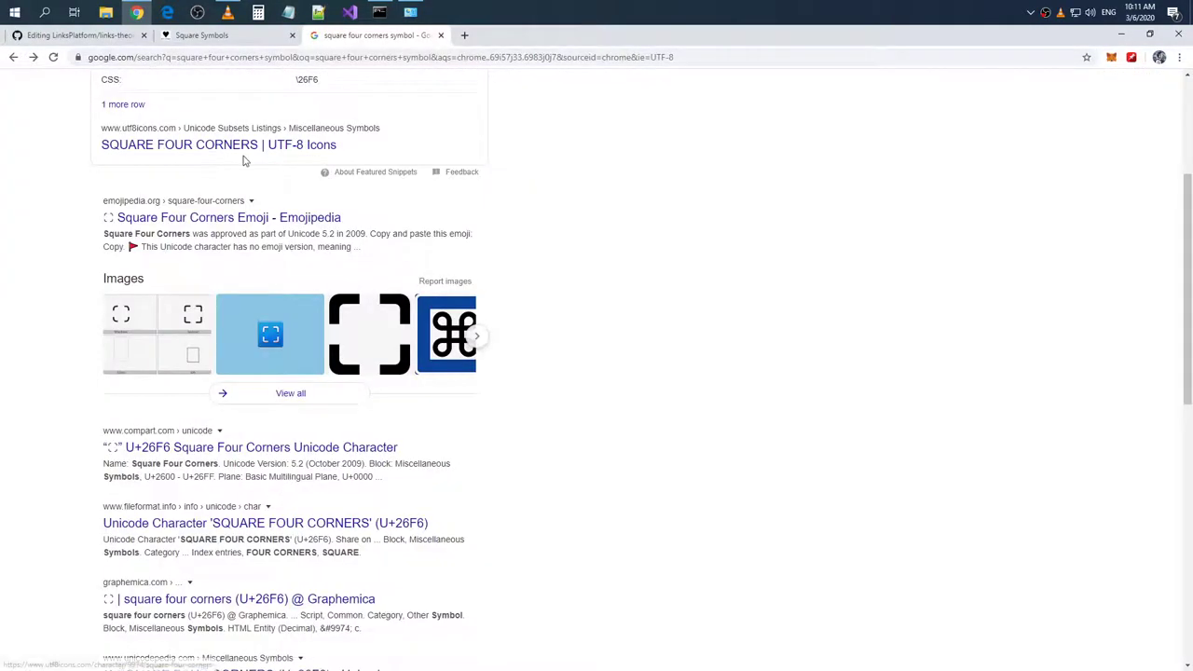
scroll(243, 160, down, 1)
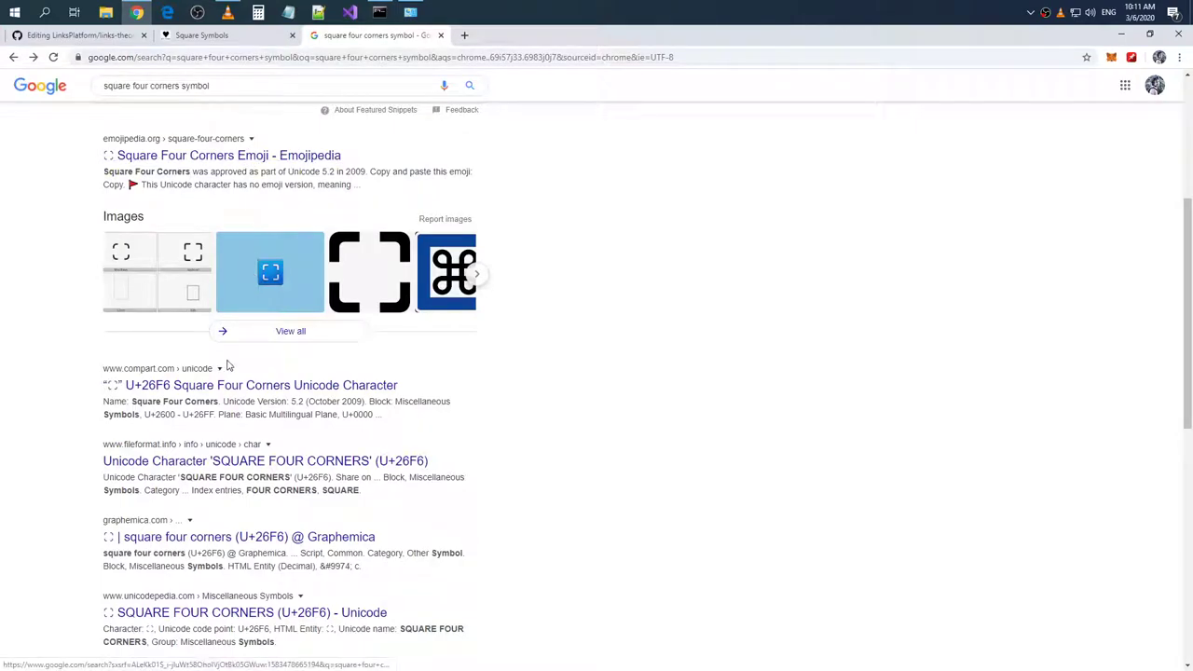
- Refine the search to "square four corners symbol unicode" and open the compart.com U+26F6 result in a separate tab
scroll(182, 184, up, 3)
click(265, 97)
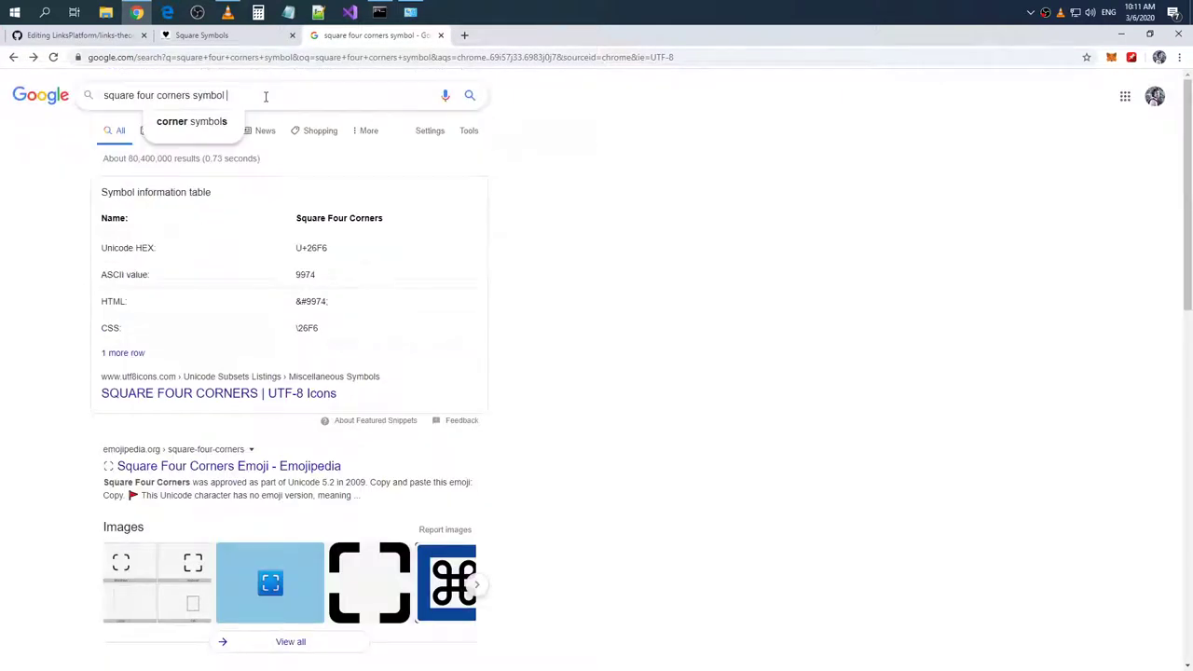
text(unicode)
key(Return)
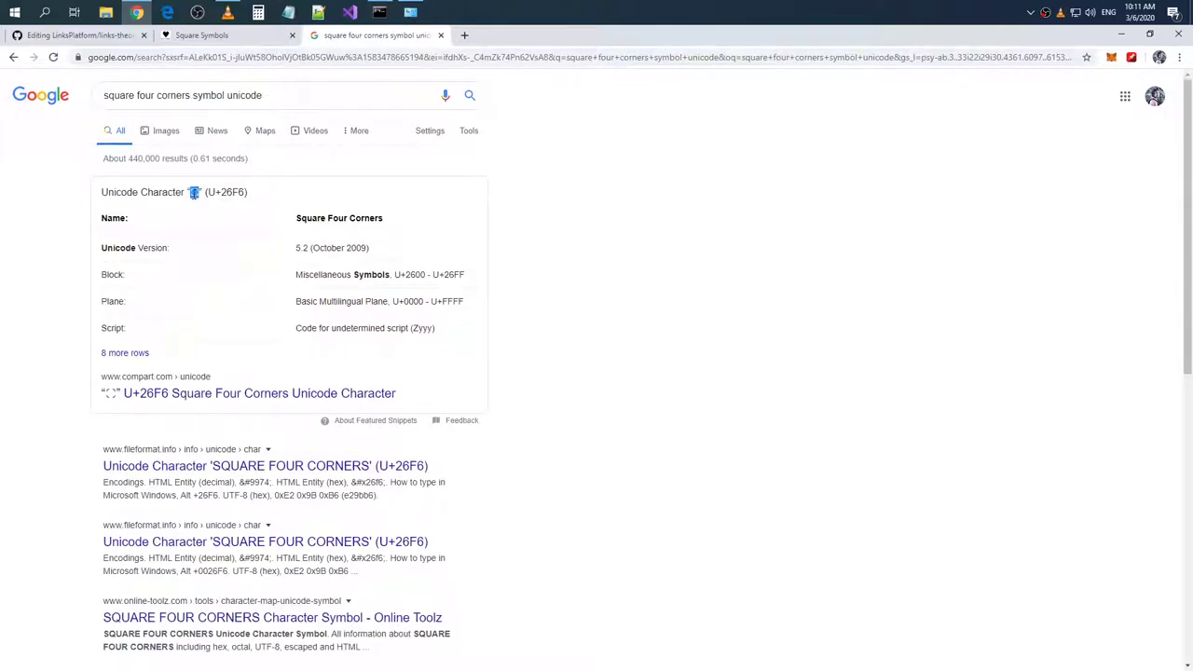
scroll(239, 269, down, 1)
right_click(214, 332)
click(245, 342)
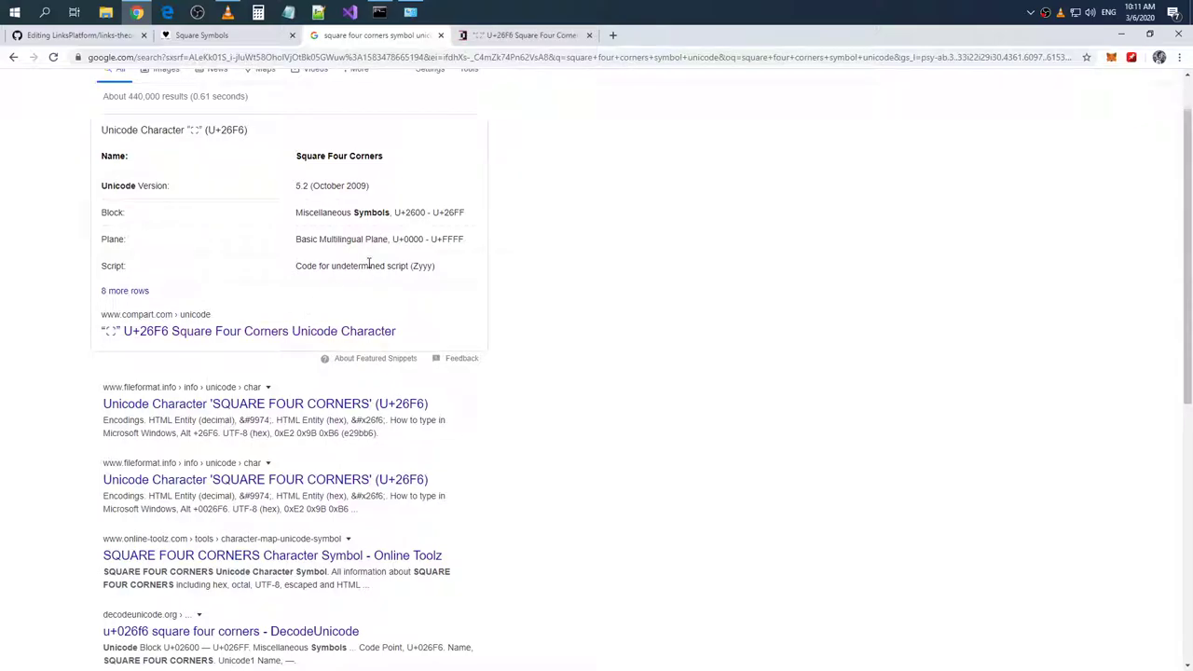
- Look through the remaining search results and open Wikipedia's Geometric Shapes article in its own tab
scroll(369, 266, down, 3)
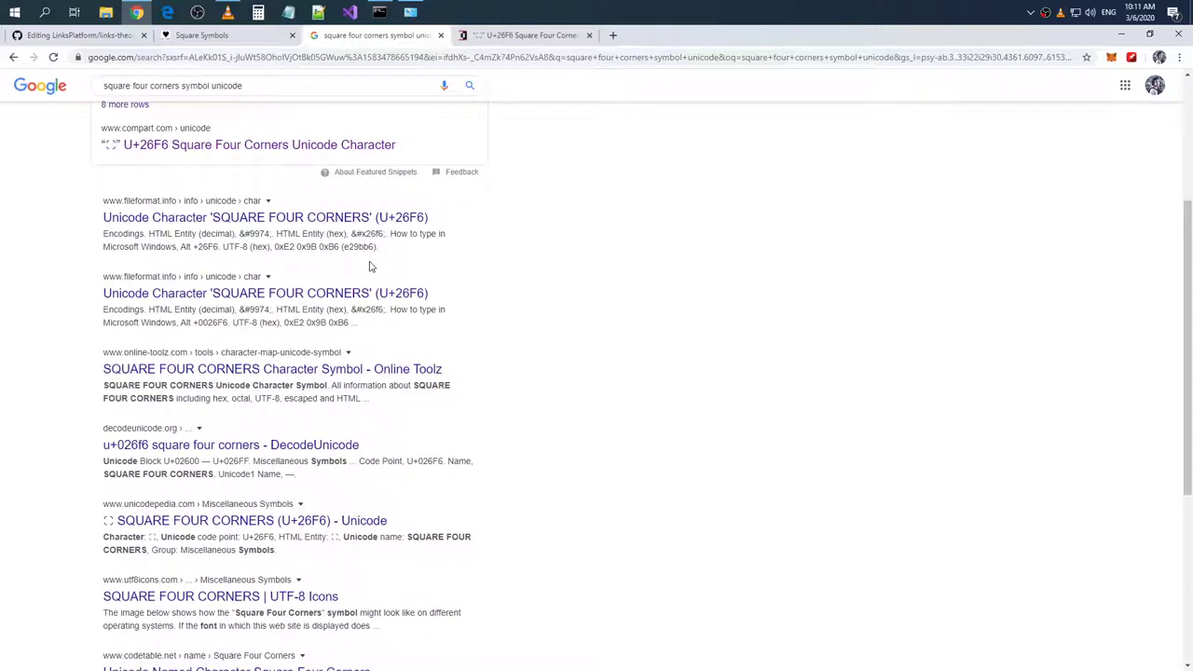
scroll(369, 266, down, 5)
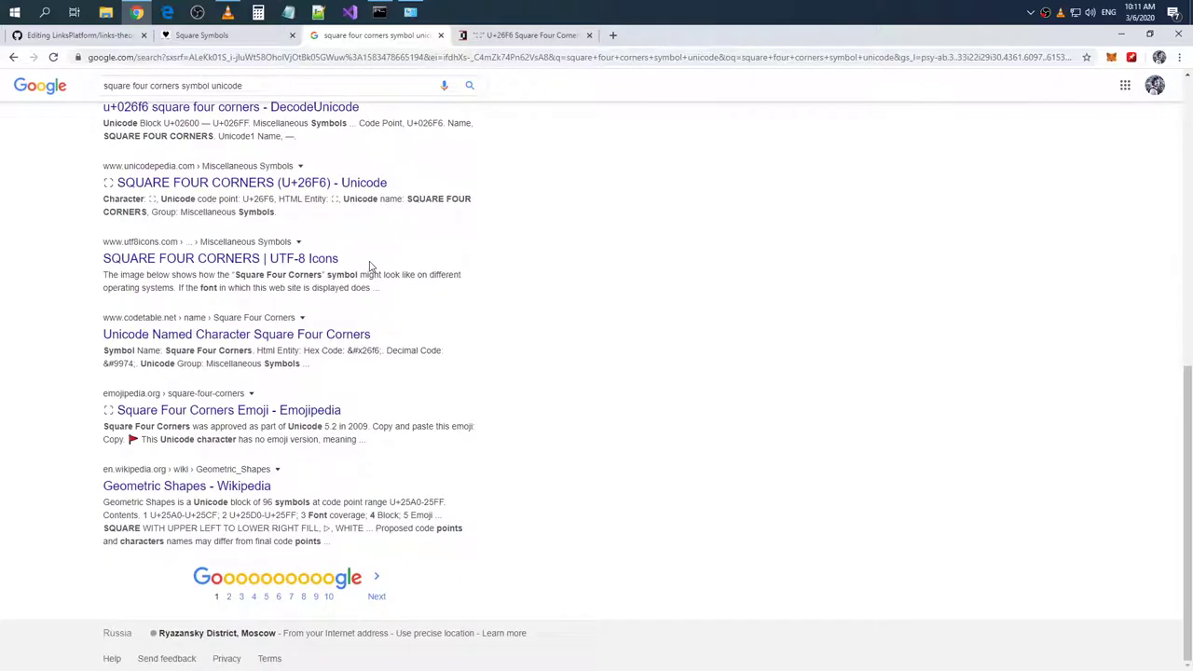
right_click(216, 485)
click(248, 495)
click(647, 36)
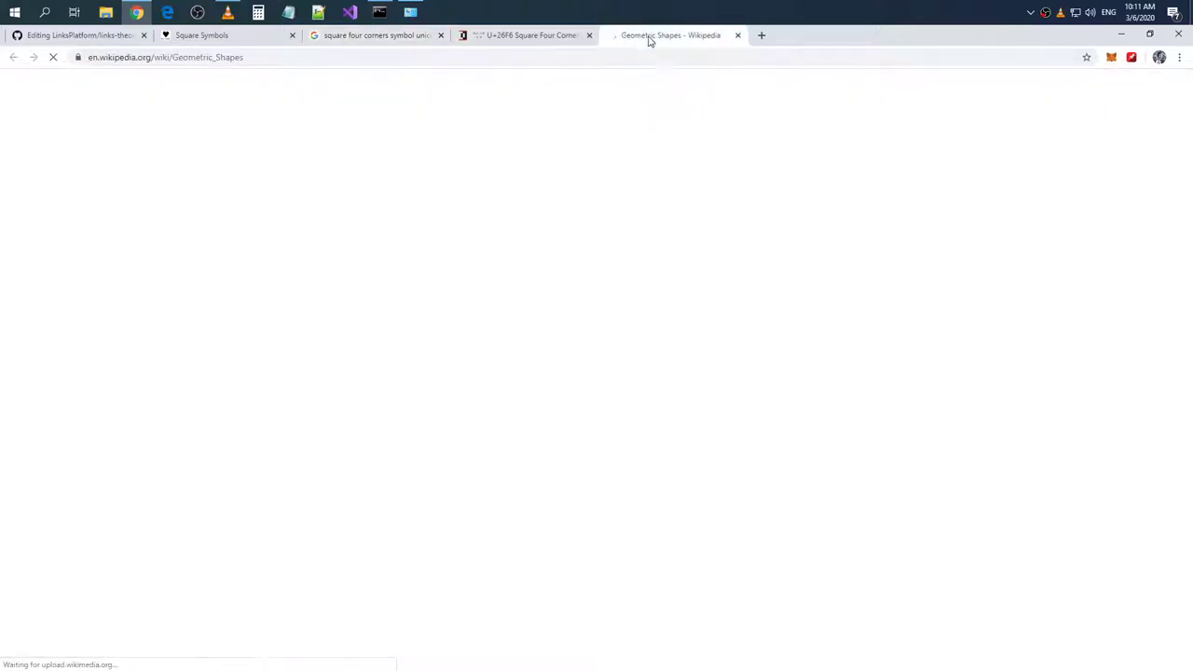
- Find "square" in the Geometric Shapes article and examine the matching square symbols in its tables
scroll(674, 158, down, 3)
key(ctrl+f)
text(square)
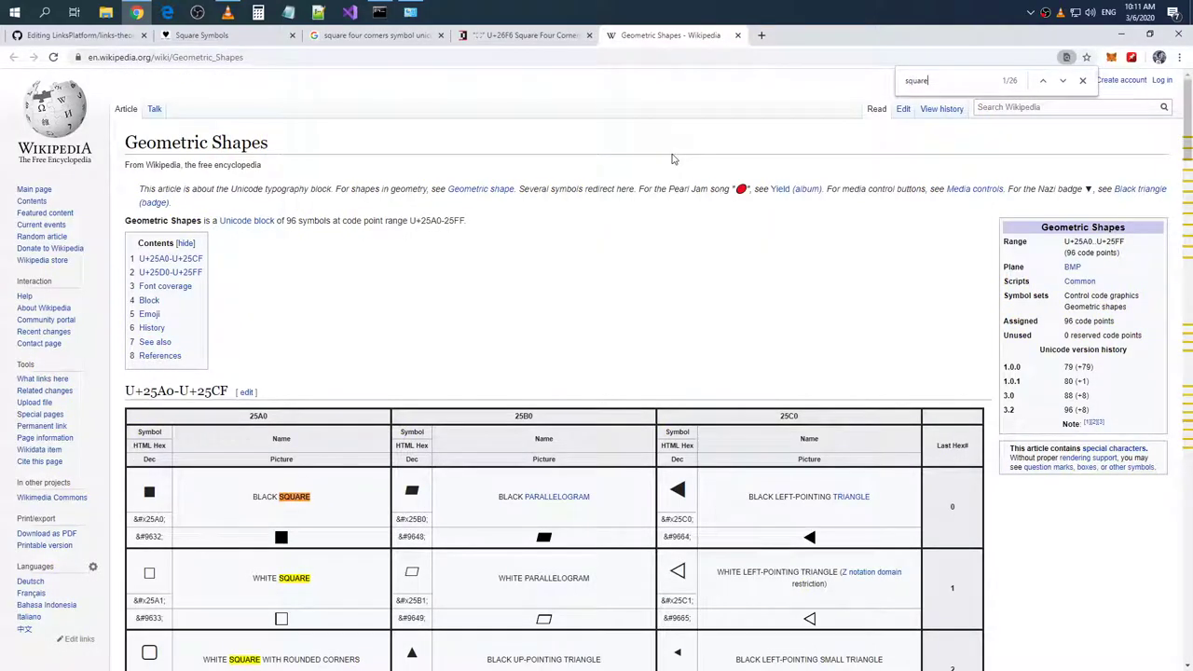
scroll(673, 159, down, 5)
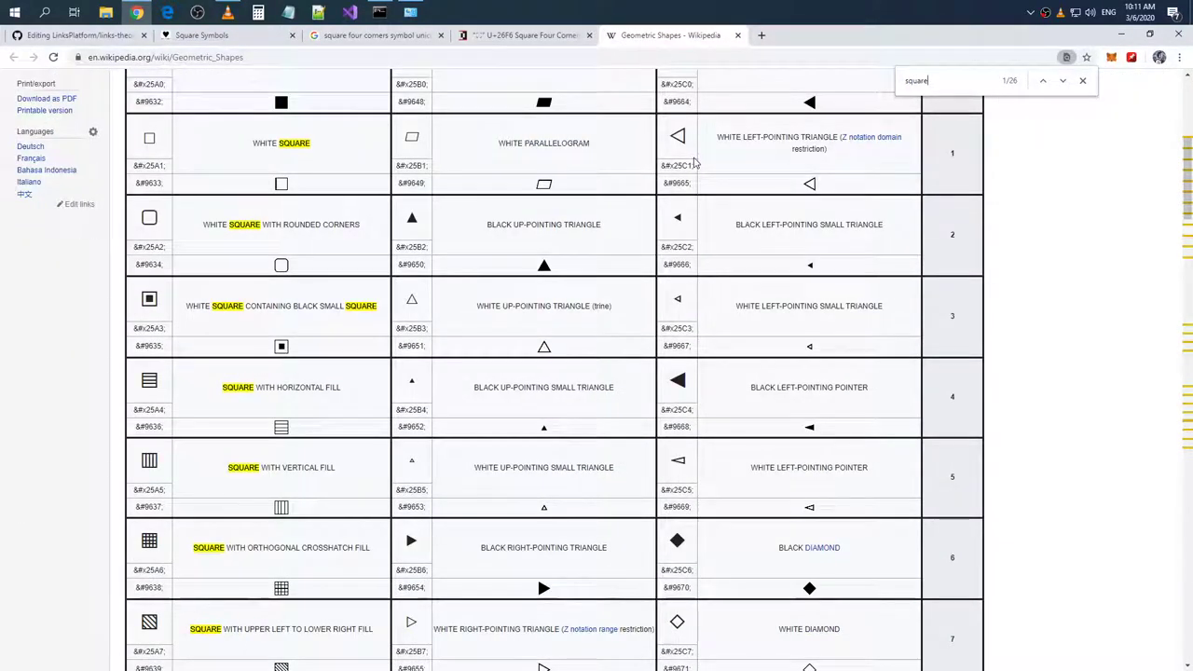
scroll(693, 164, down, 10)
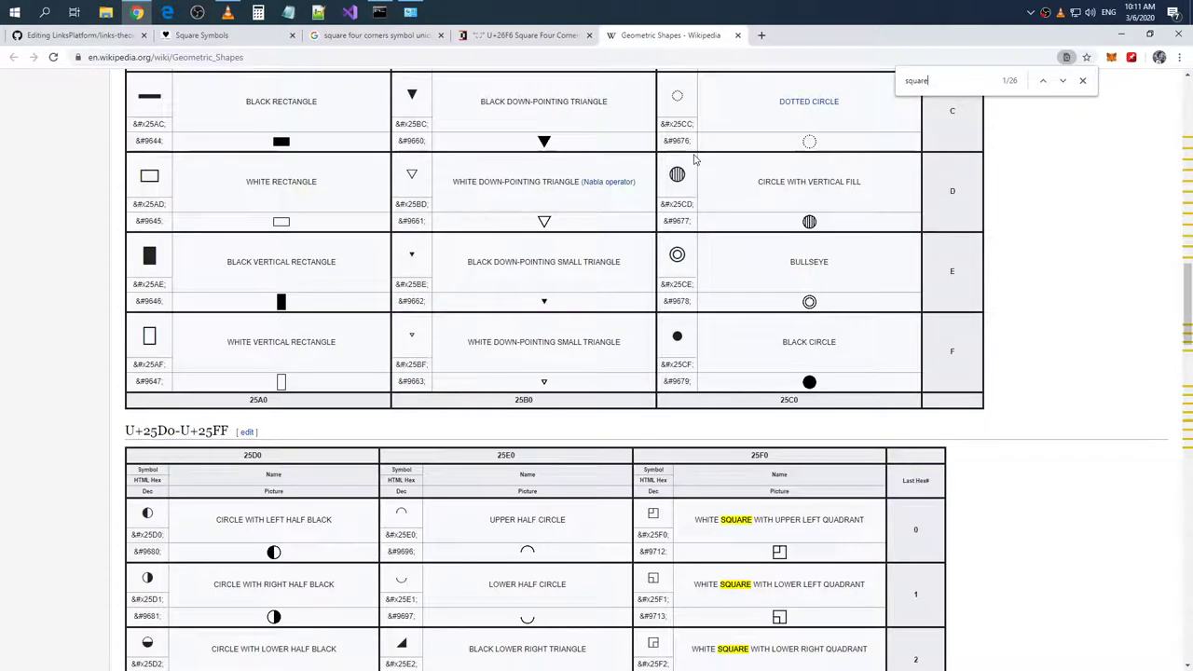
key(Return)
key(Return)
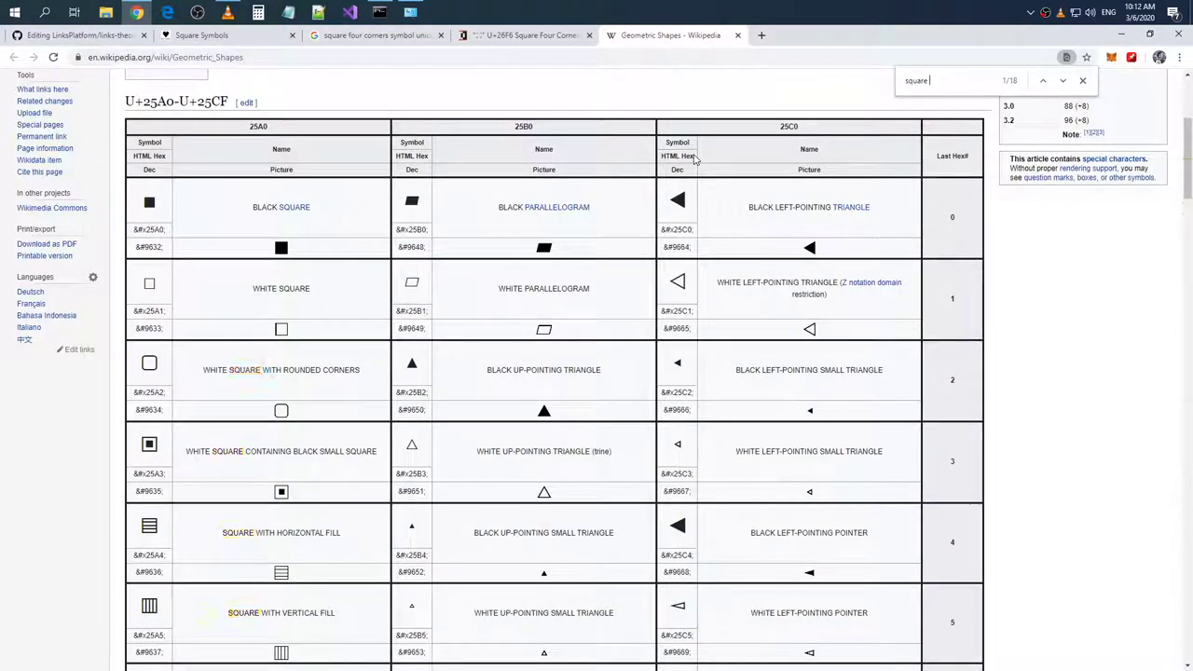
scroll(699, 162, down, 3)
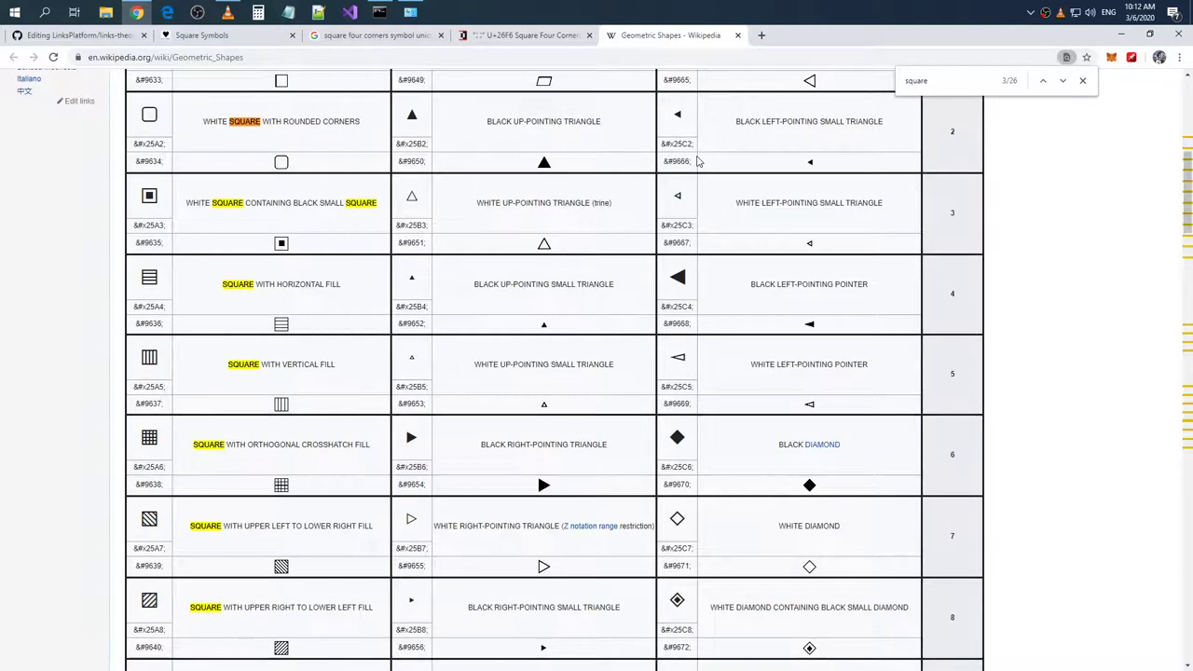
- Examine the remaining square symbols in the Geometric Shapes tables and read through the Block, Emoji, History and See also sections
scroll(699, 163, down, 8)
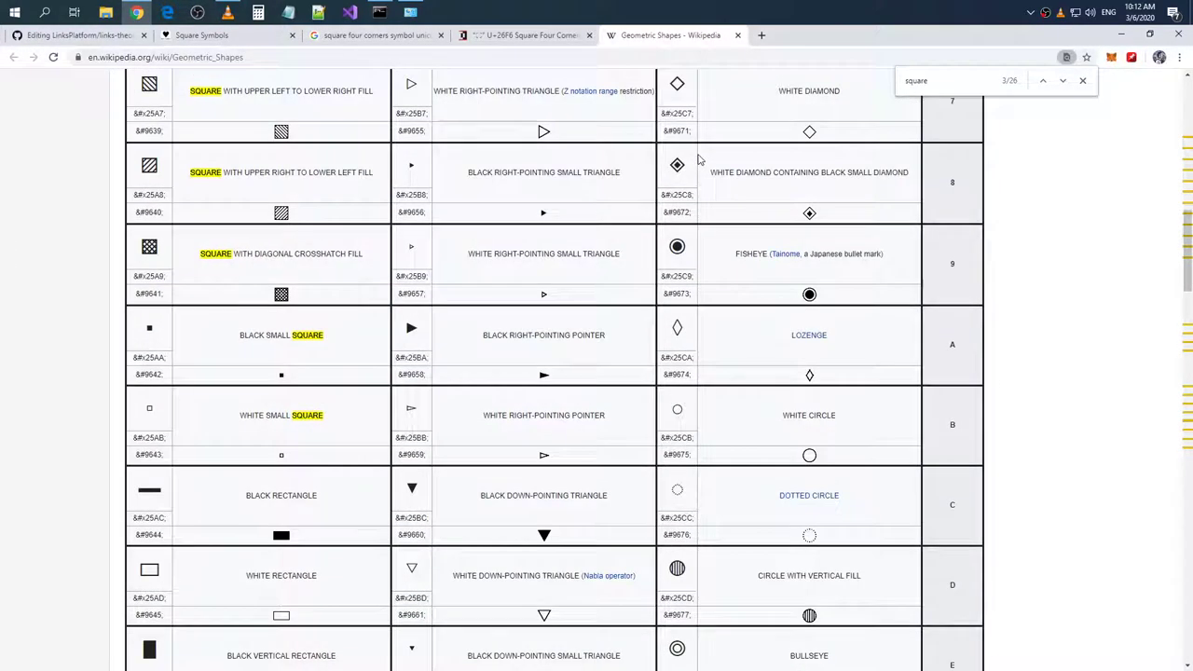
scroll(699, 162, down, 4)
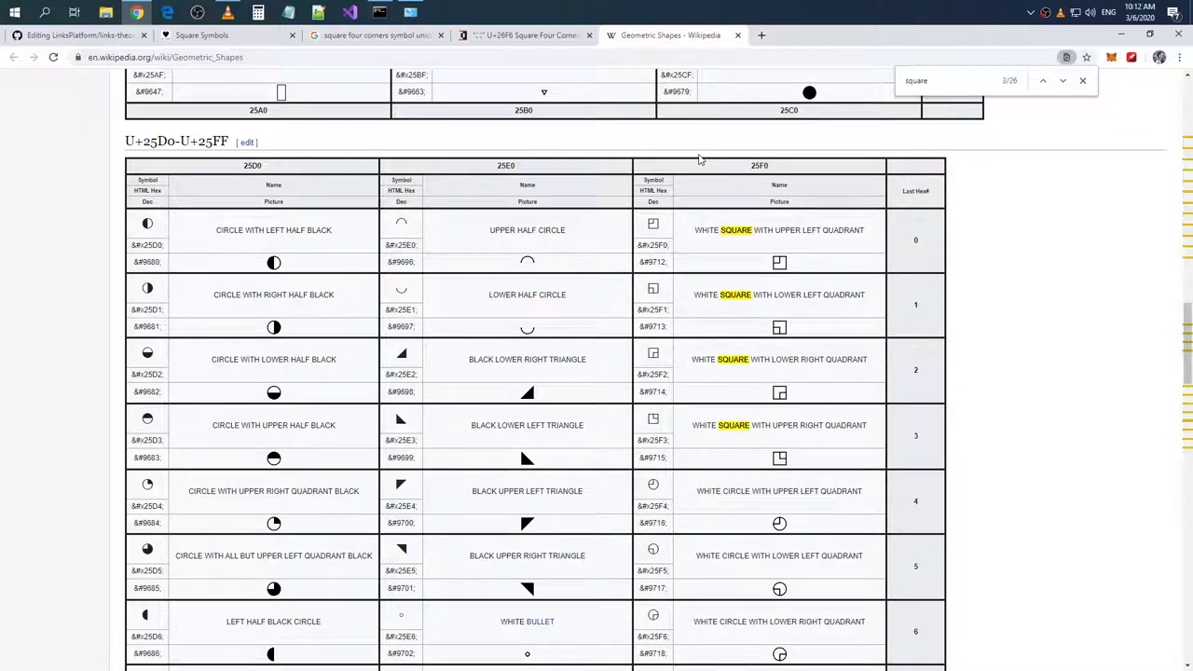
scroll(700, 159, down, 5)
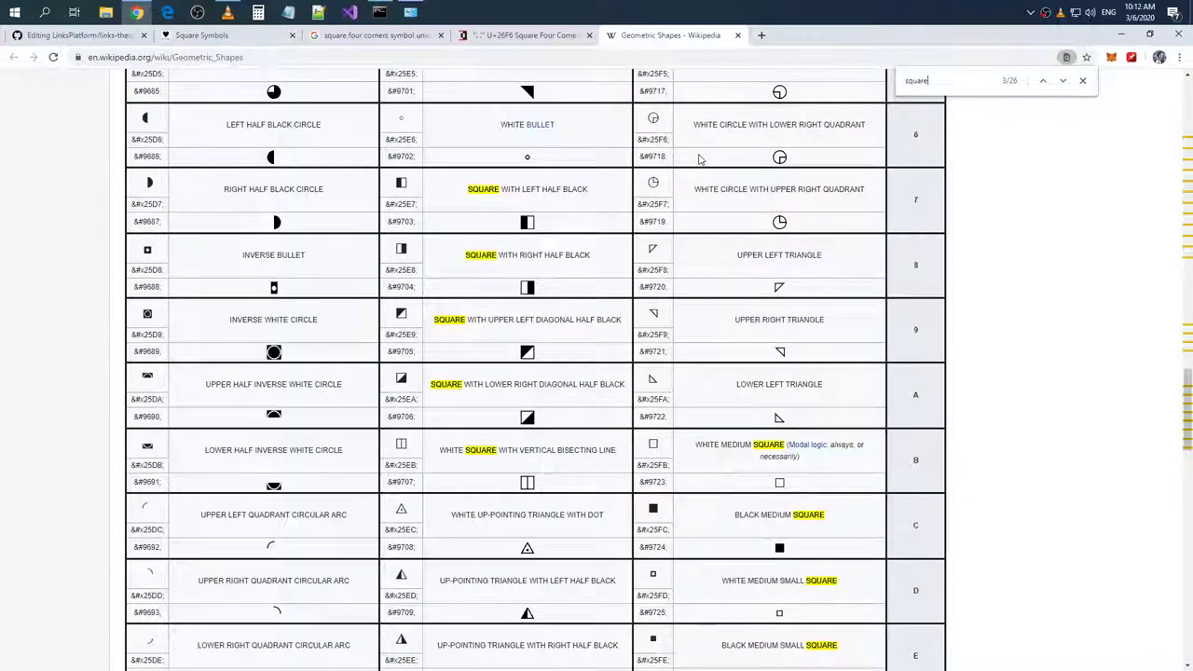
scroll(700, 159, down, 3)
scroll(700, 160, down, 3)
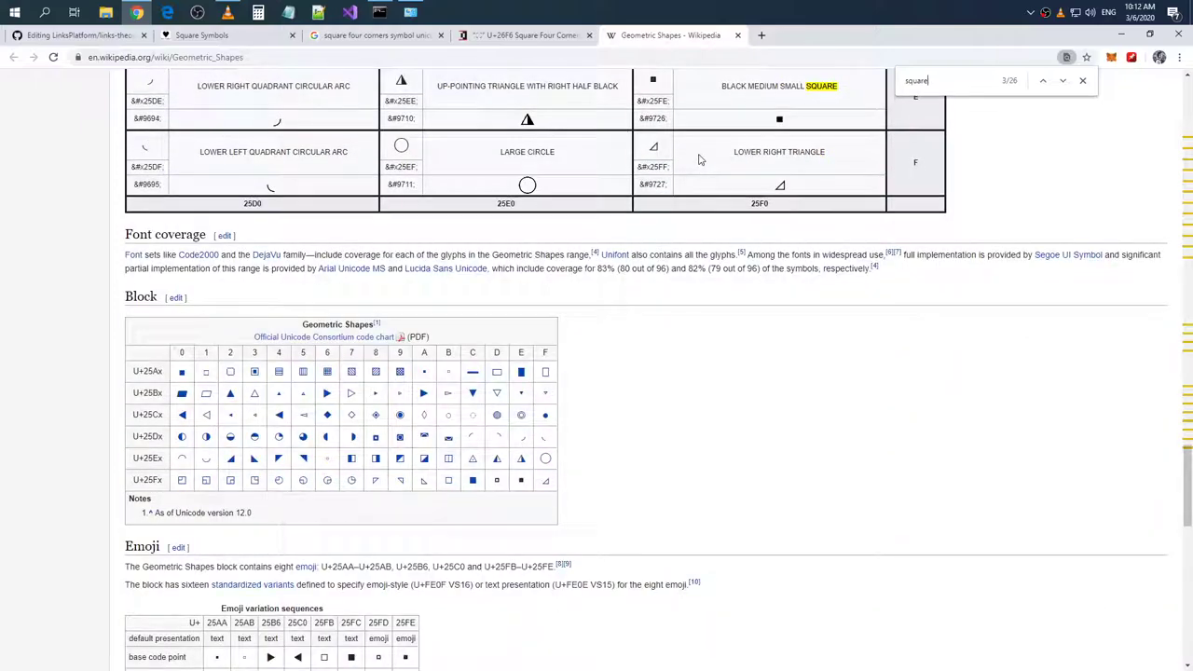
scroll(701, 160, down, 2)
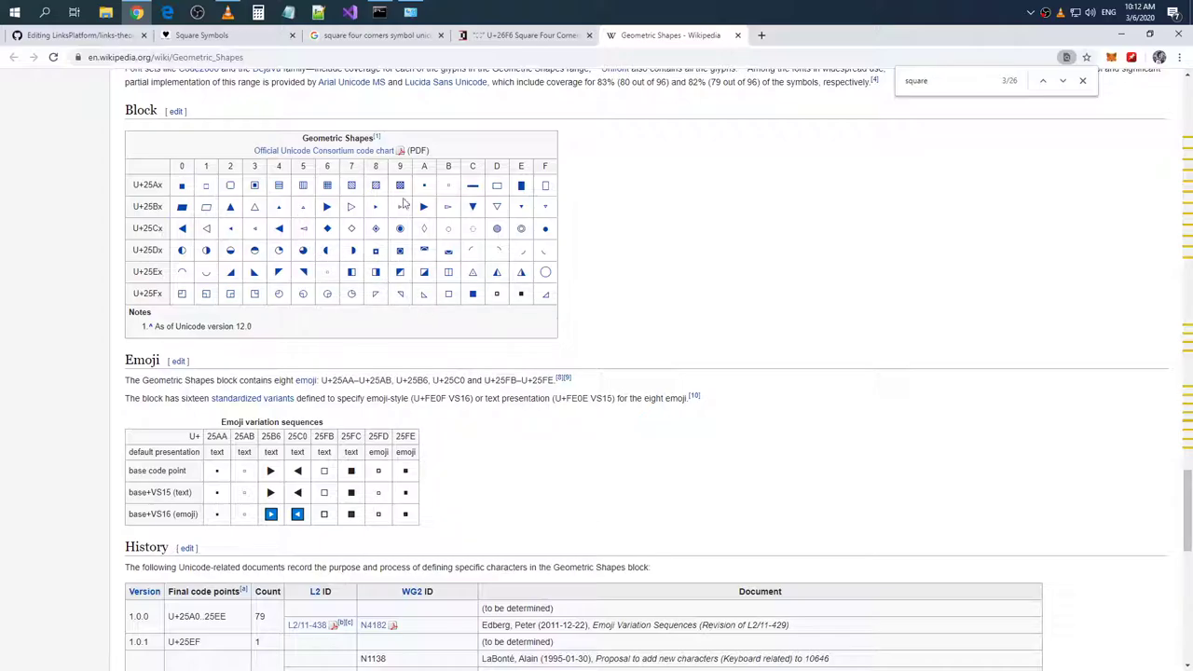
scroll(469, 258, down, 3)
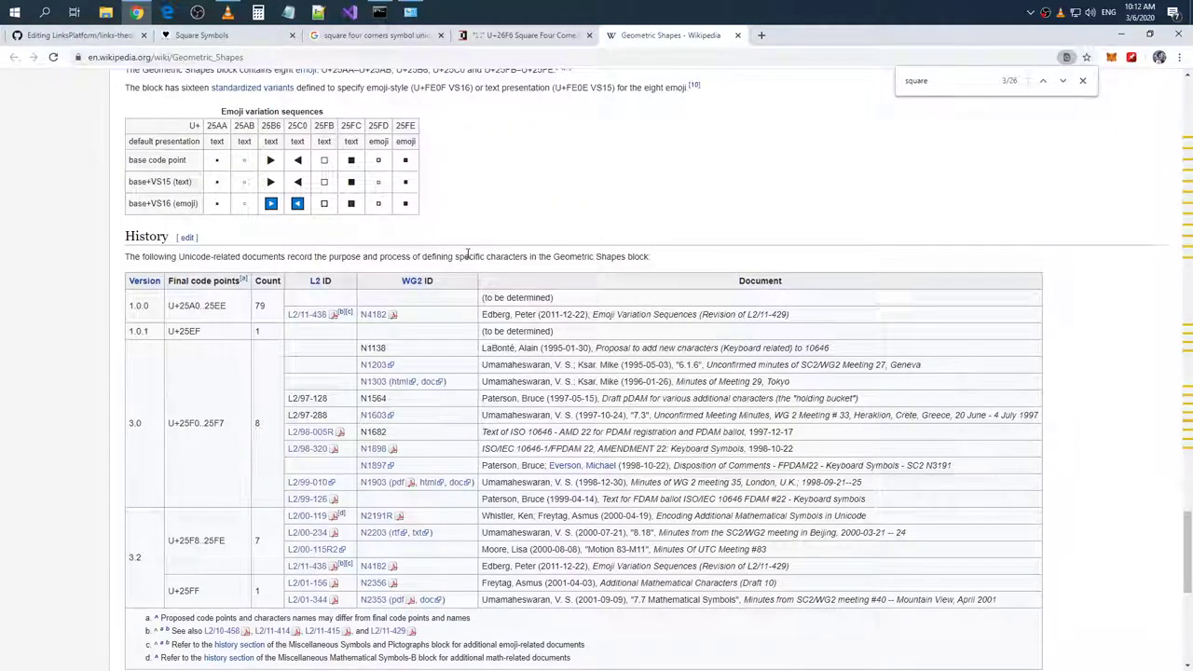
scroll(469, 256, down, 3)
scroll(469, 257, up, 3)
scroll(469, 256, down, 5)
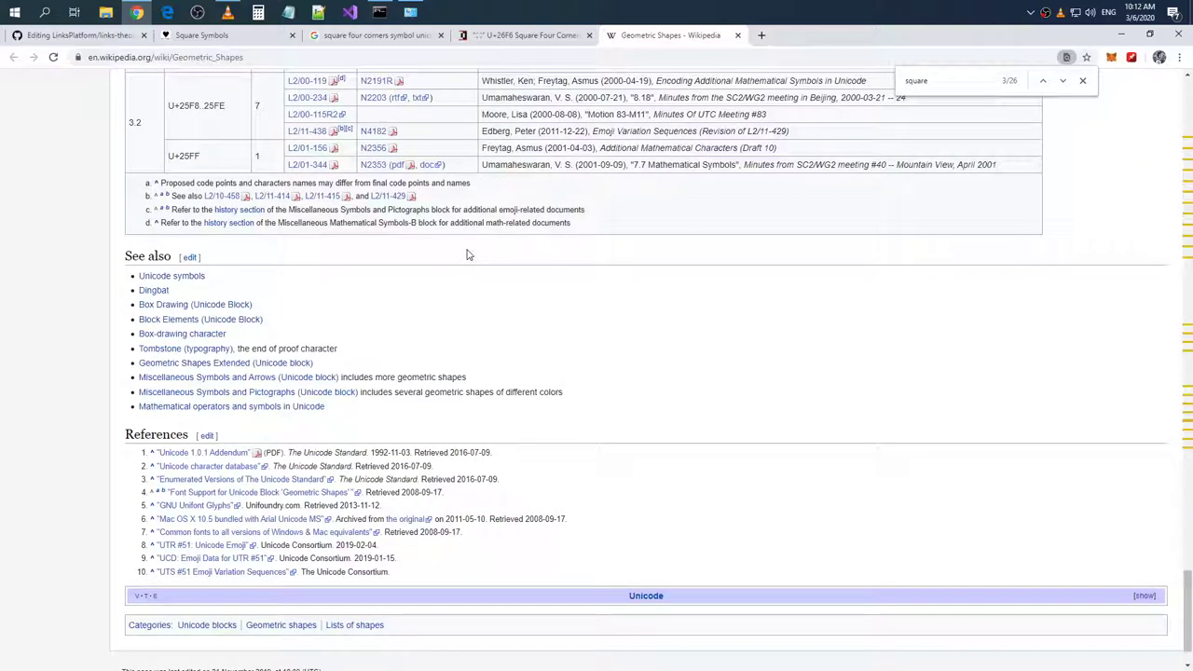
- Recheck both Geometric Shapes symbol tables for a suitable square and find "corners" in the article
scroll(469, 255, up, 9)
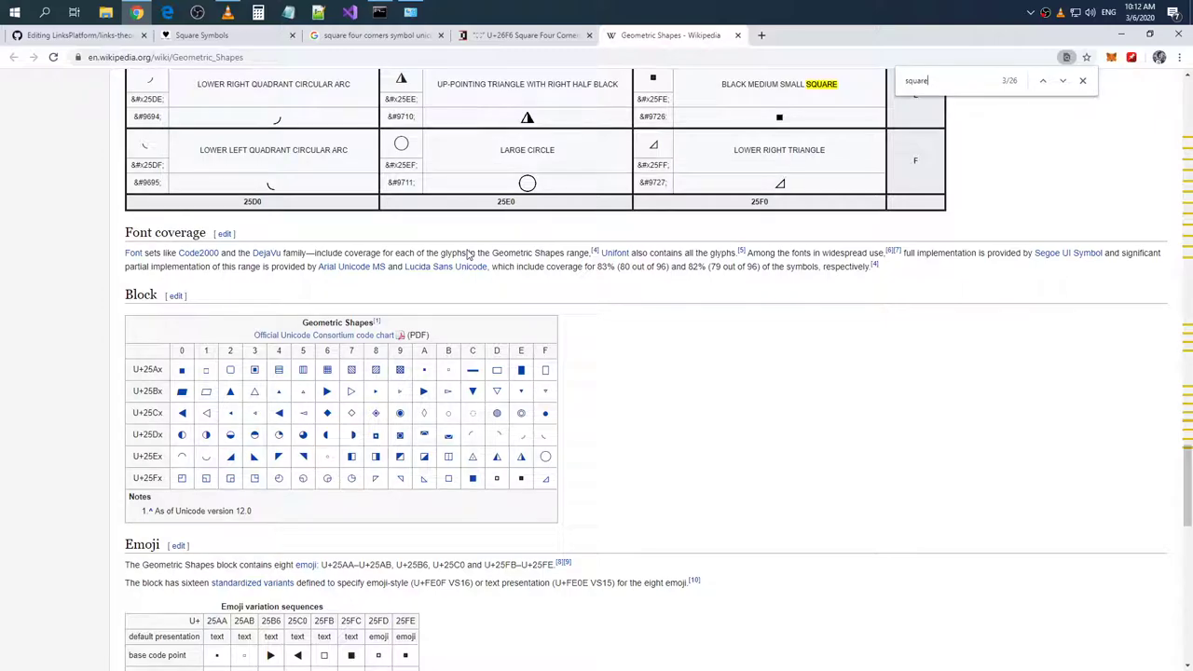
scroll(469, 253, up, 6)
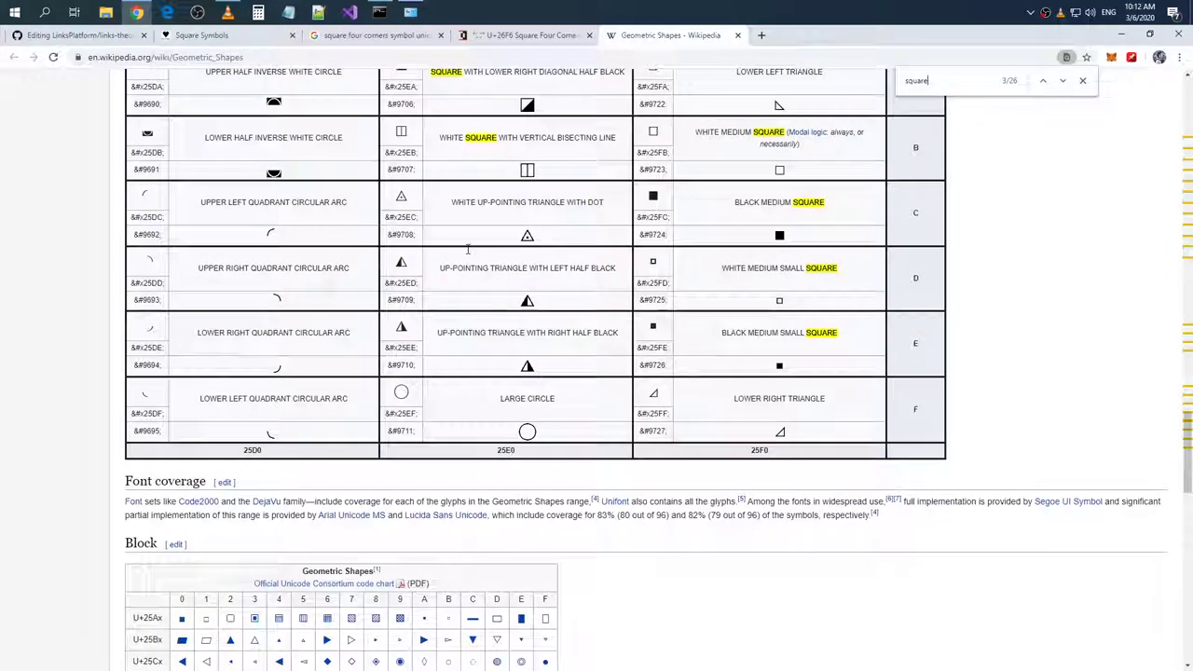
scroll(468, 249, up, 7)
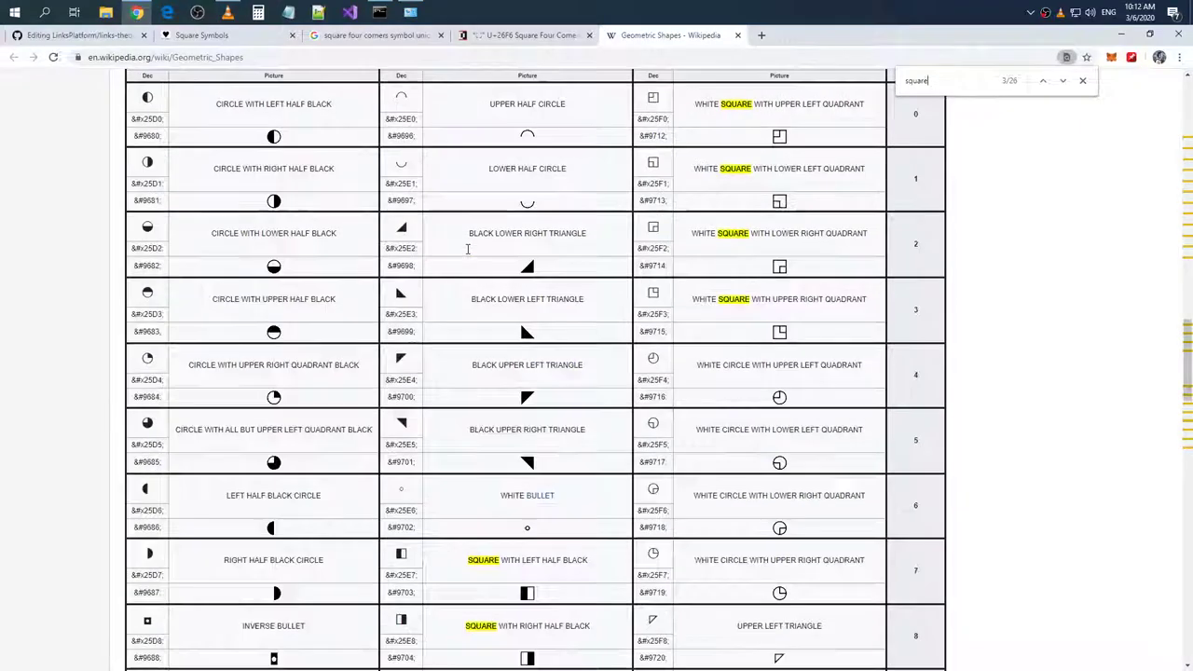
scroll(468, 249, up, 10)
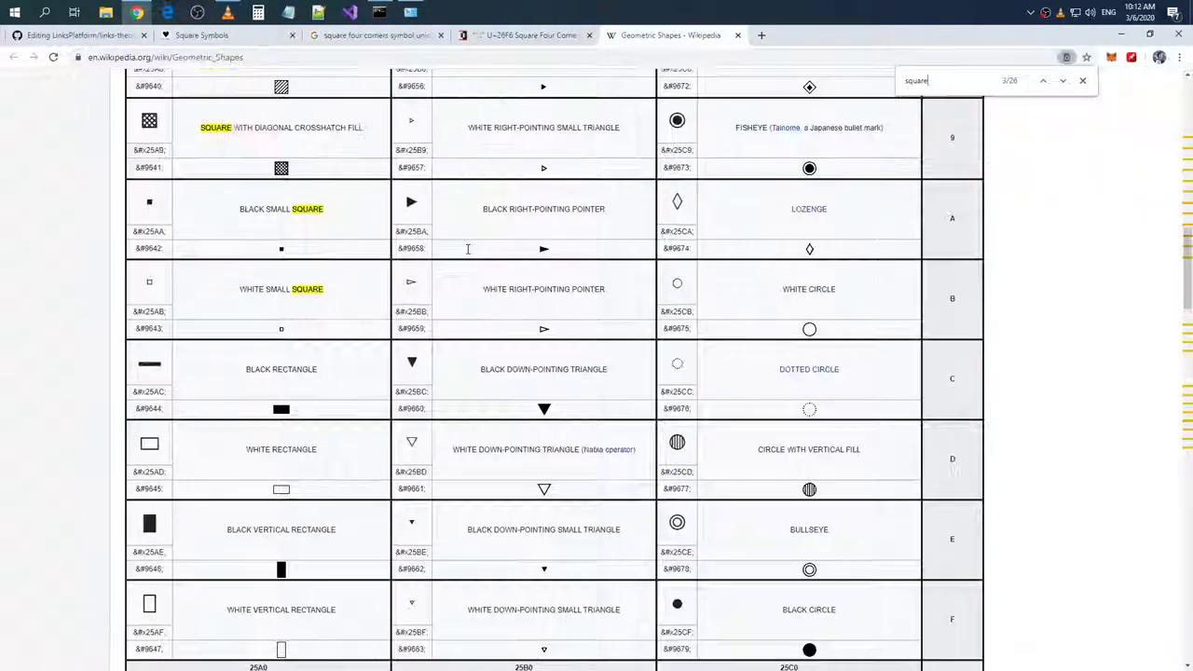
scroll(468, 249, up, 2)
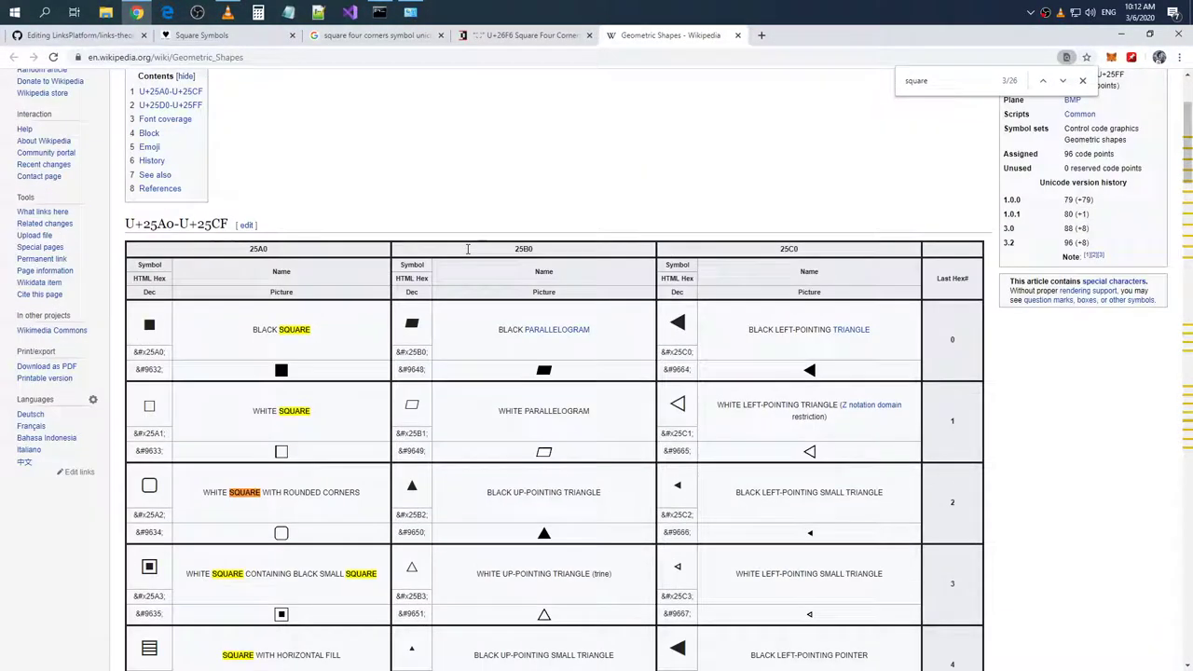
scroll(469, 249, up, 2)
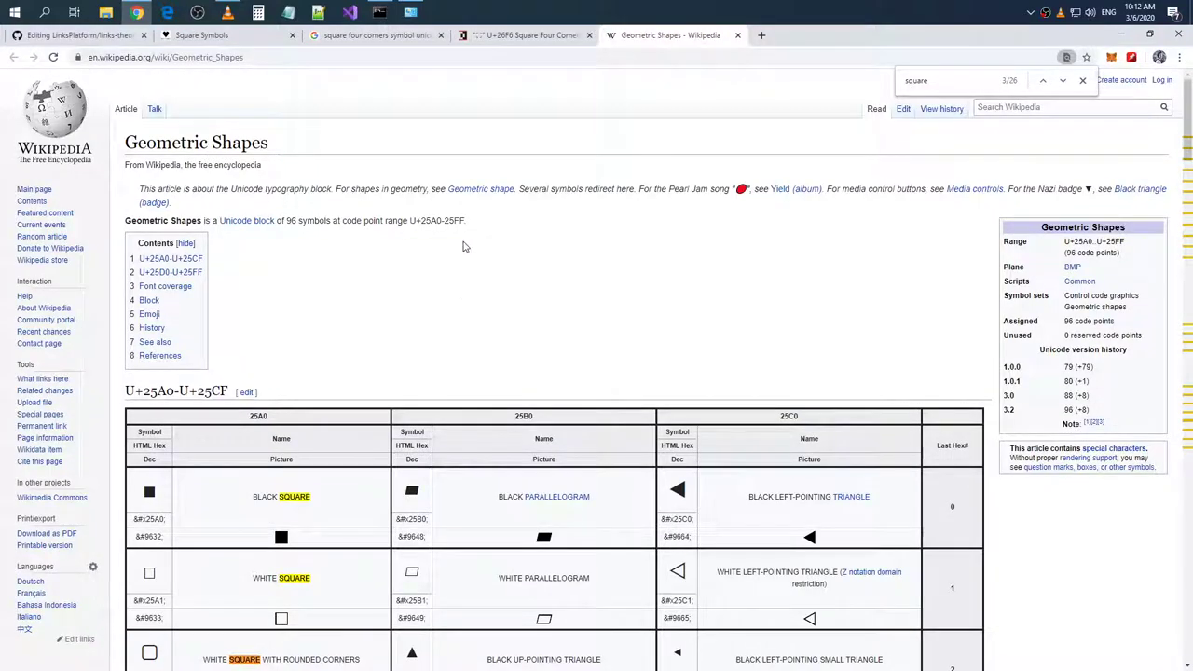
scroll(464, 246, down, 14)
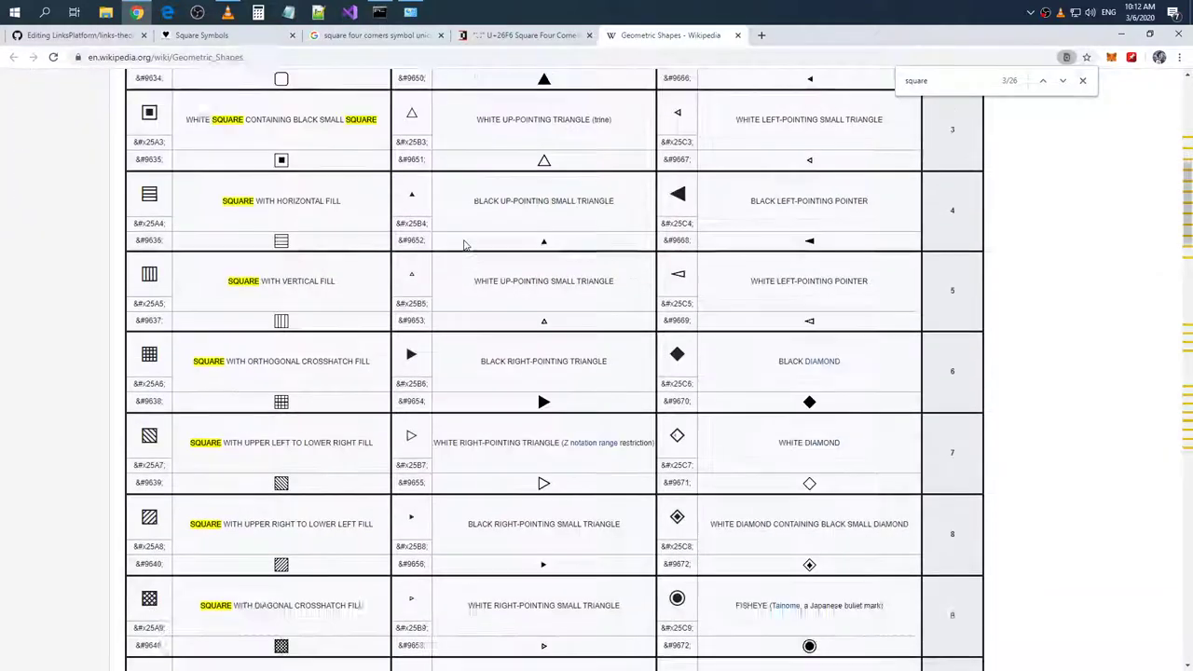
scroll(464, 244, down, 10)
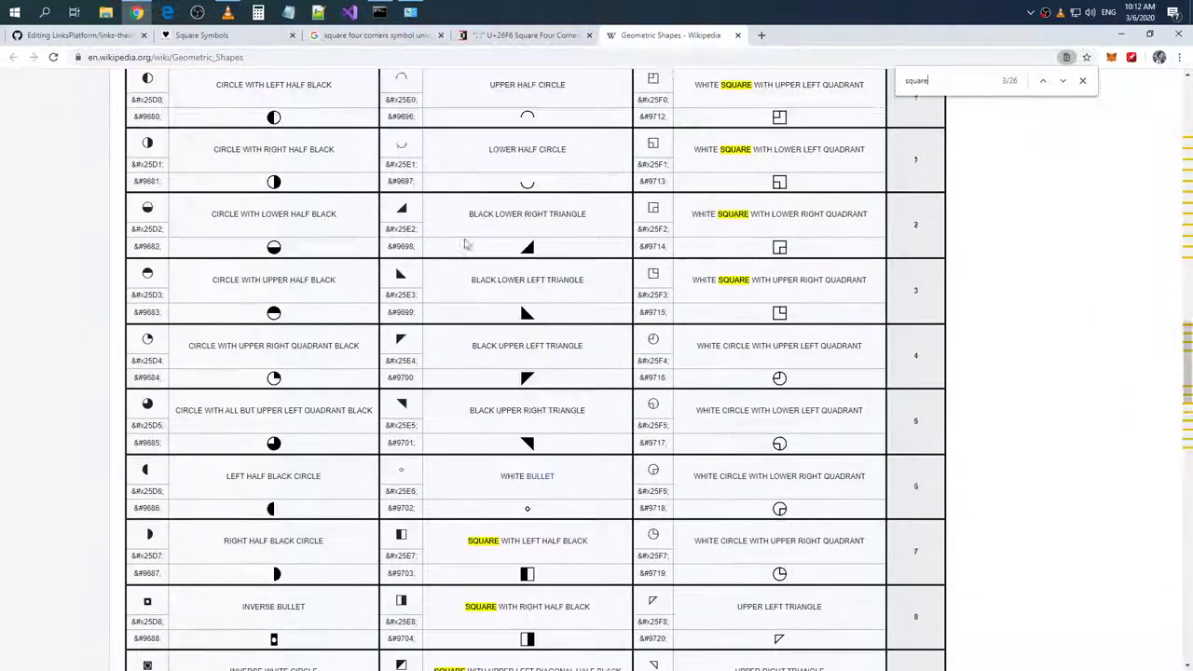
scroll(464, 244, down, 5)
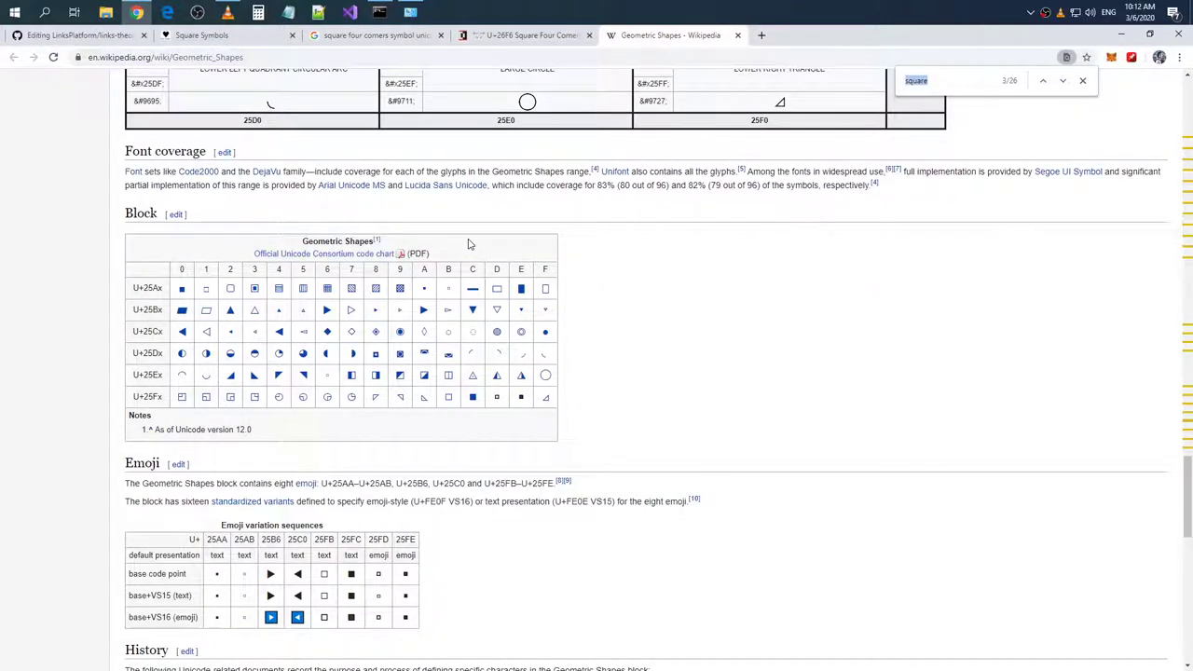
text(corners)
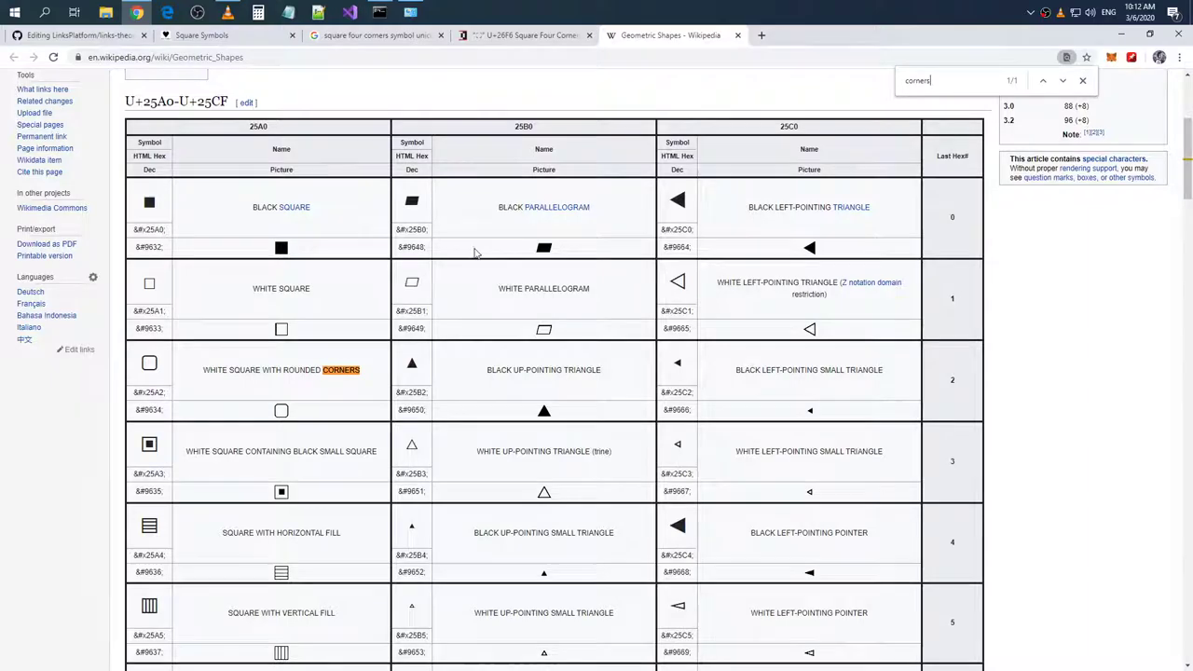
drag(1184, 157, 1182, 103)
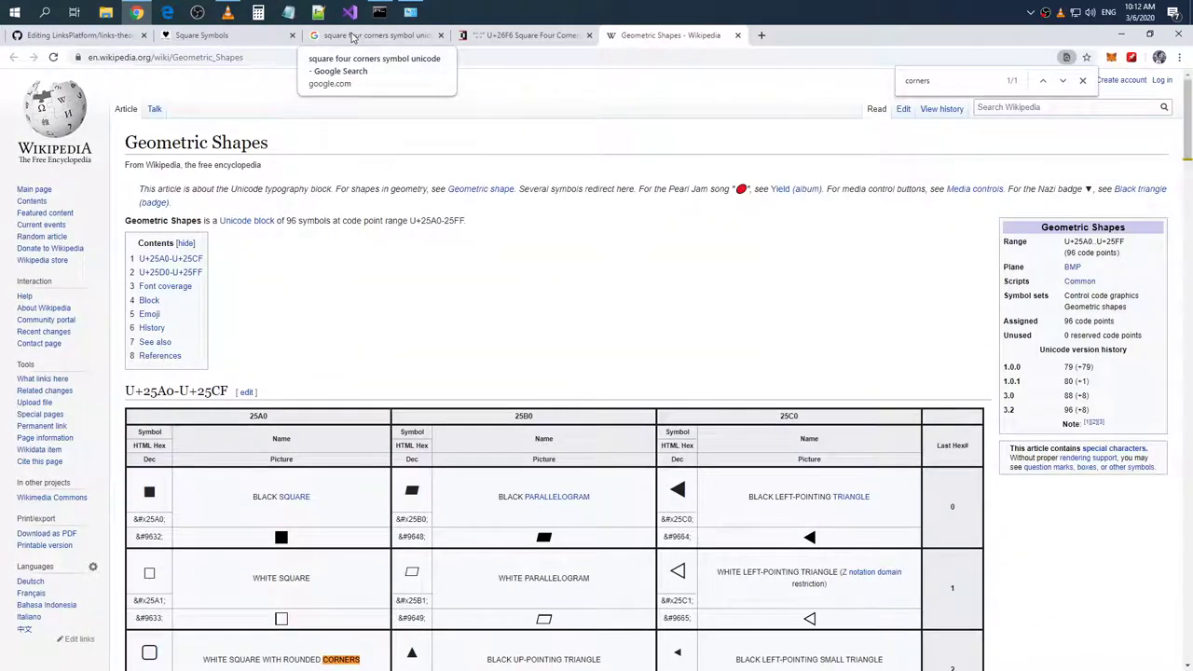
- Return to the "square four corners symbol unicode" search and look through its second page of results
click(511, 37)
click(360, 38)
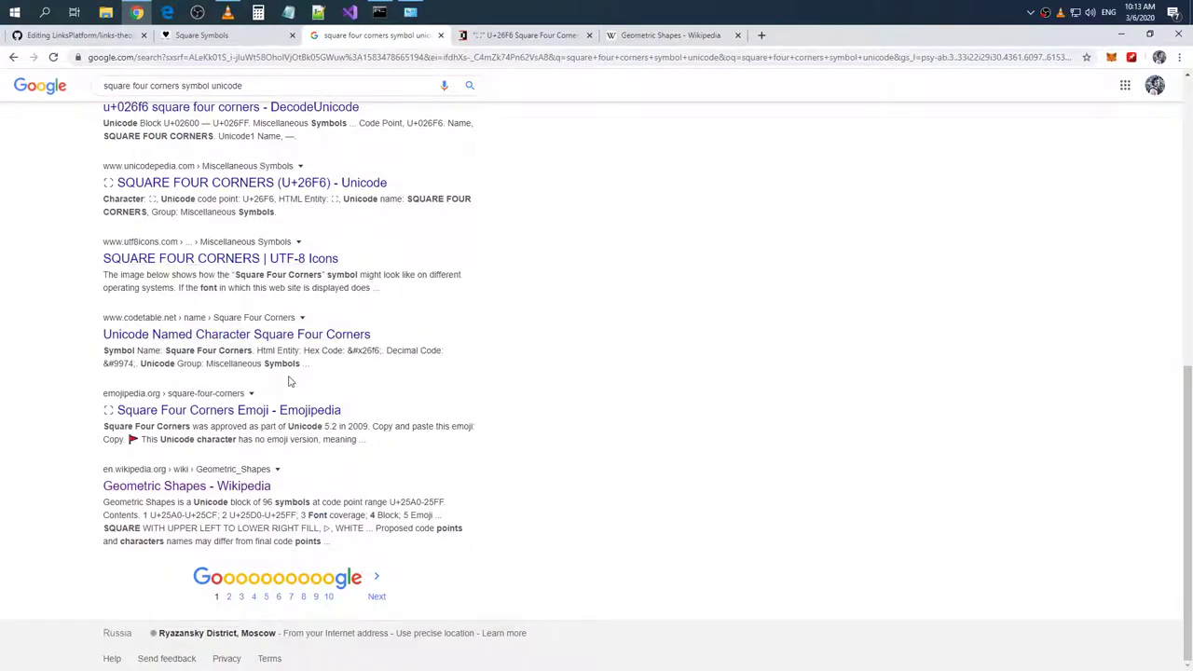
click(230, 596)
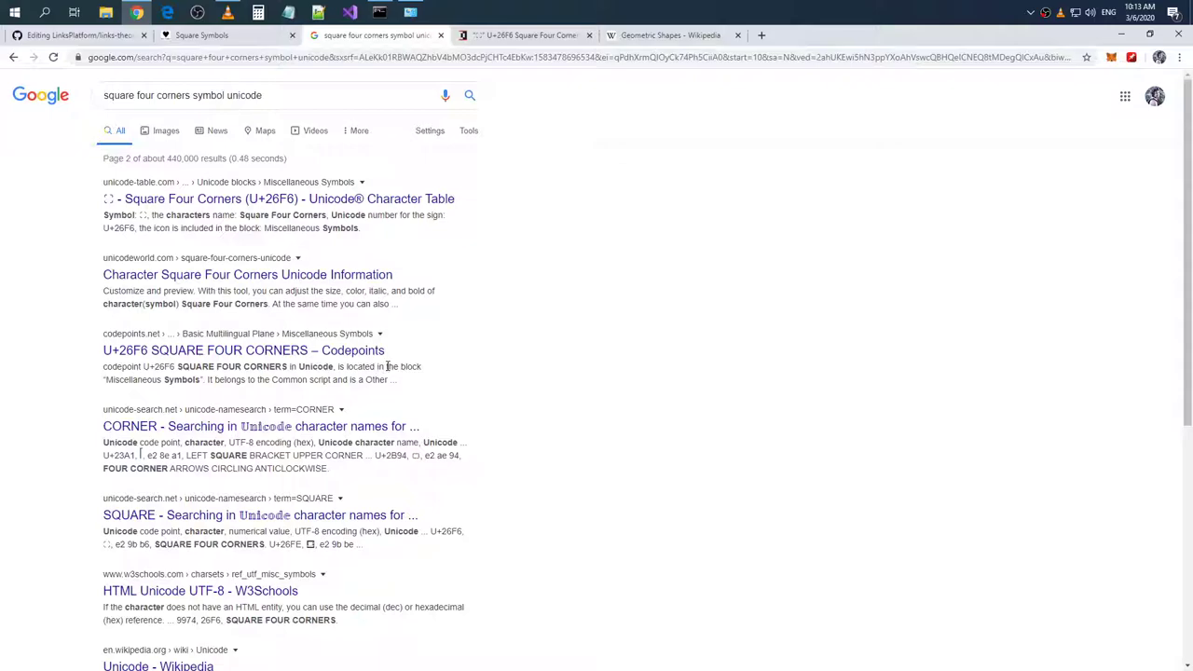
scroll(388, 367, down, 3)
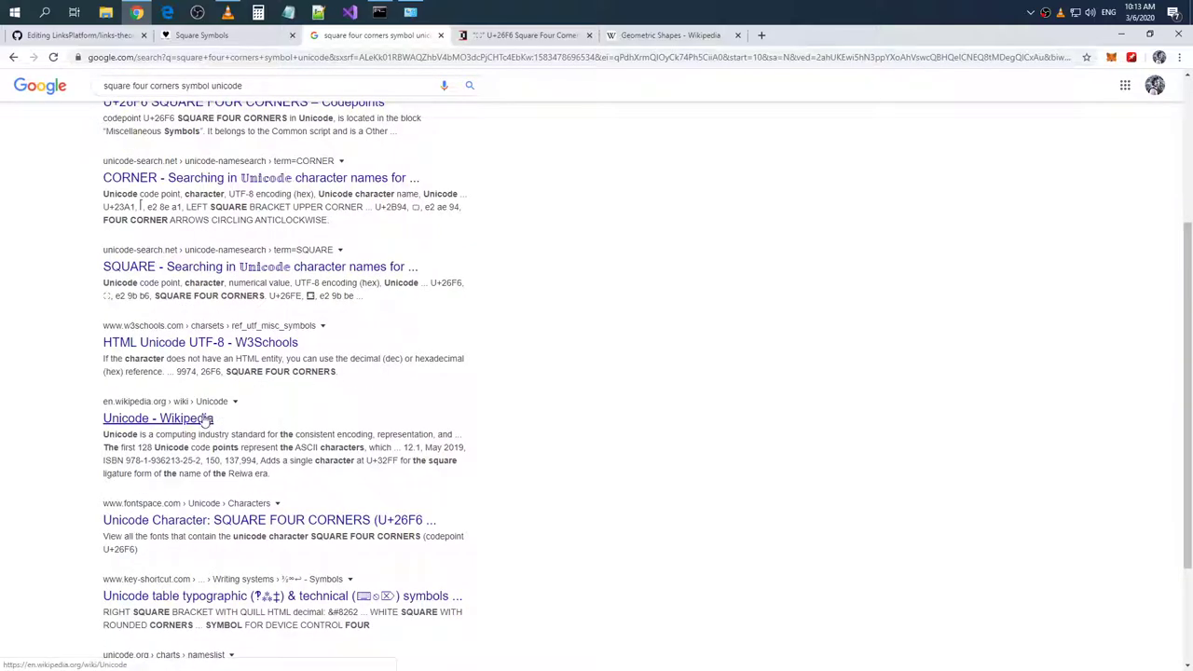
- Open the W3Schools "HTML Unicode UTF-8" result in a separate tab
right_click(322, 521)
click(549, 431)
scroll(553, 414, up, 3)
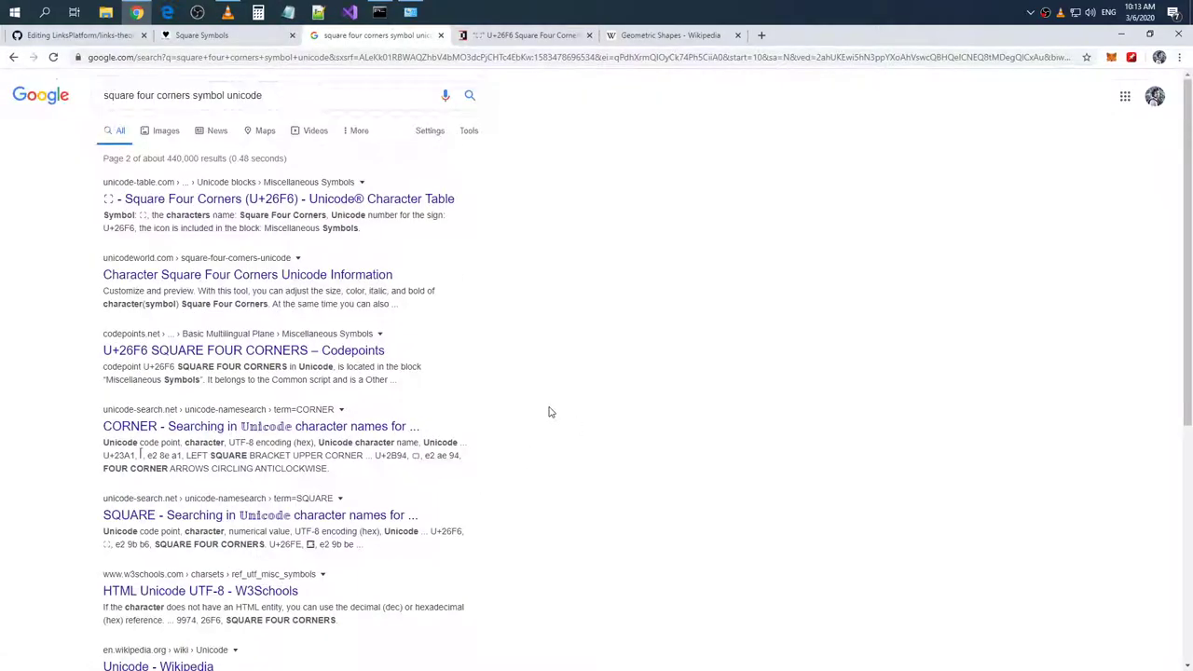
scroll(551, 411, down, 2)
right_click(288, 414)
click(288, 416)
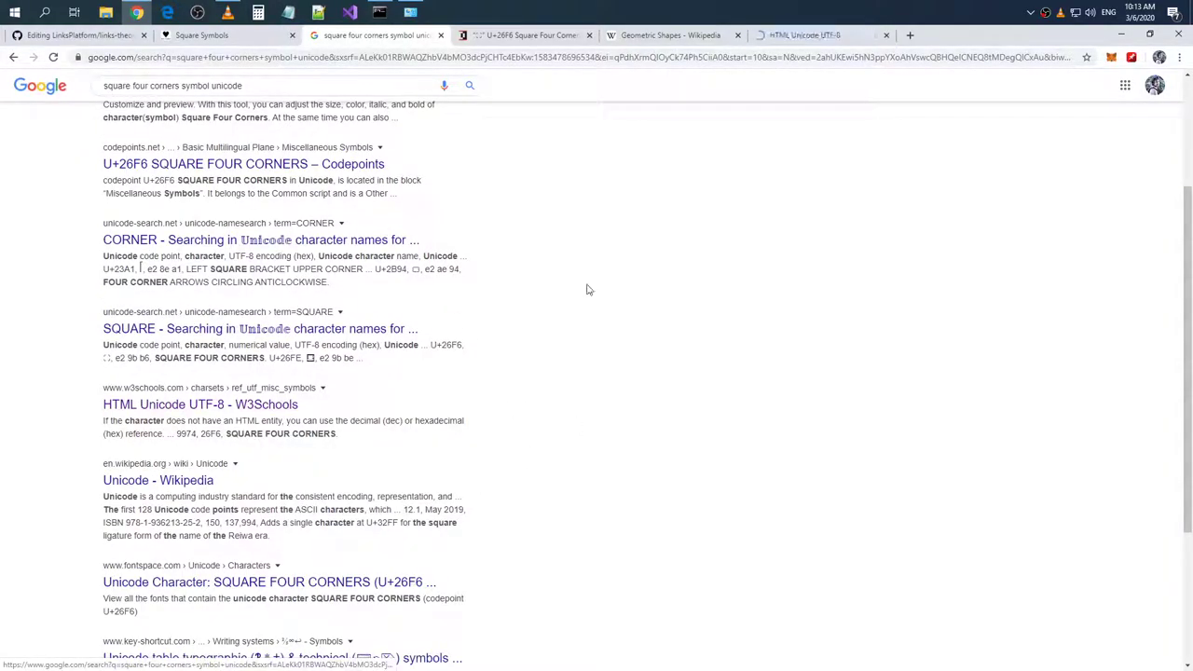
- Find "corners" on the W3Schools miscellaneous symbols page and examine the symbols around the match
click(810, 37)
scroll(757, 133, down, 10)
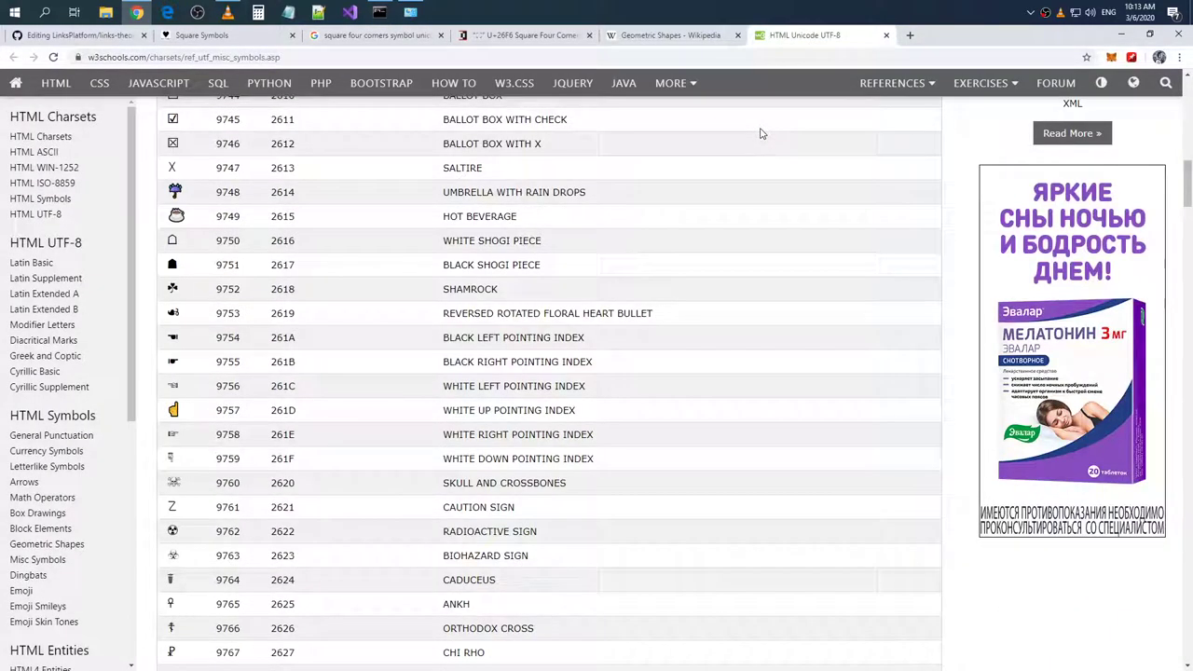
key(ctrl+f)
text(corners)
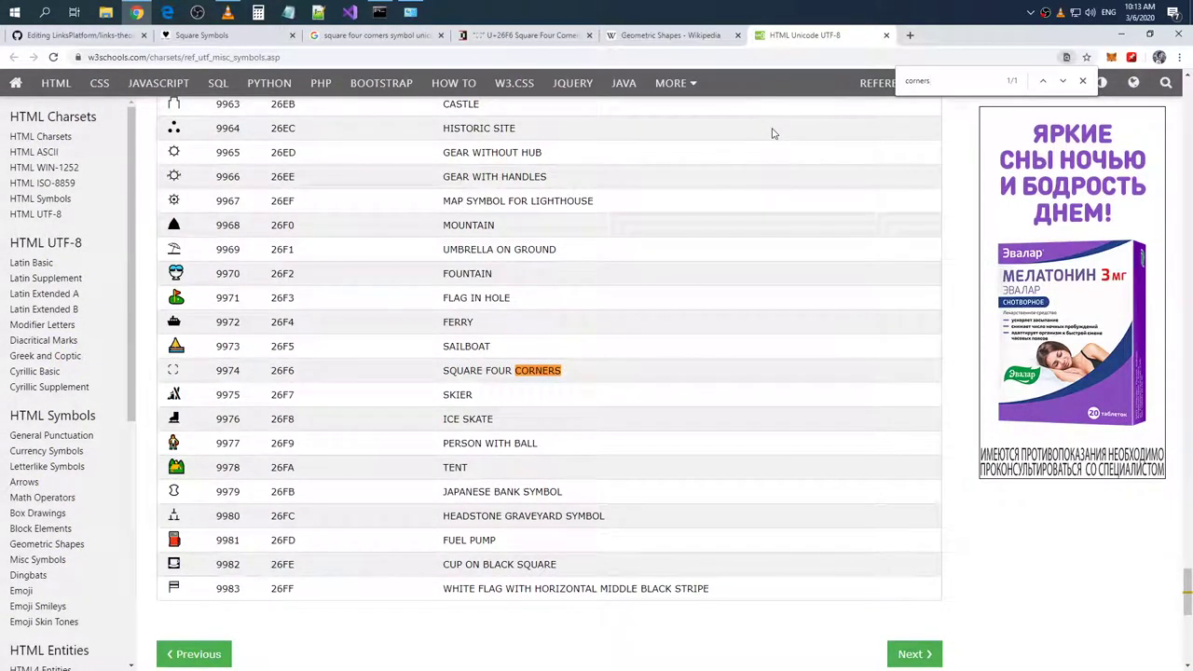
scroll(772, 133, up, 3)
scroll(759, 140, down, 6)
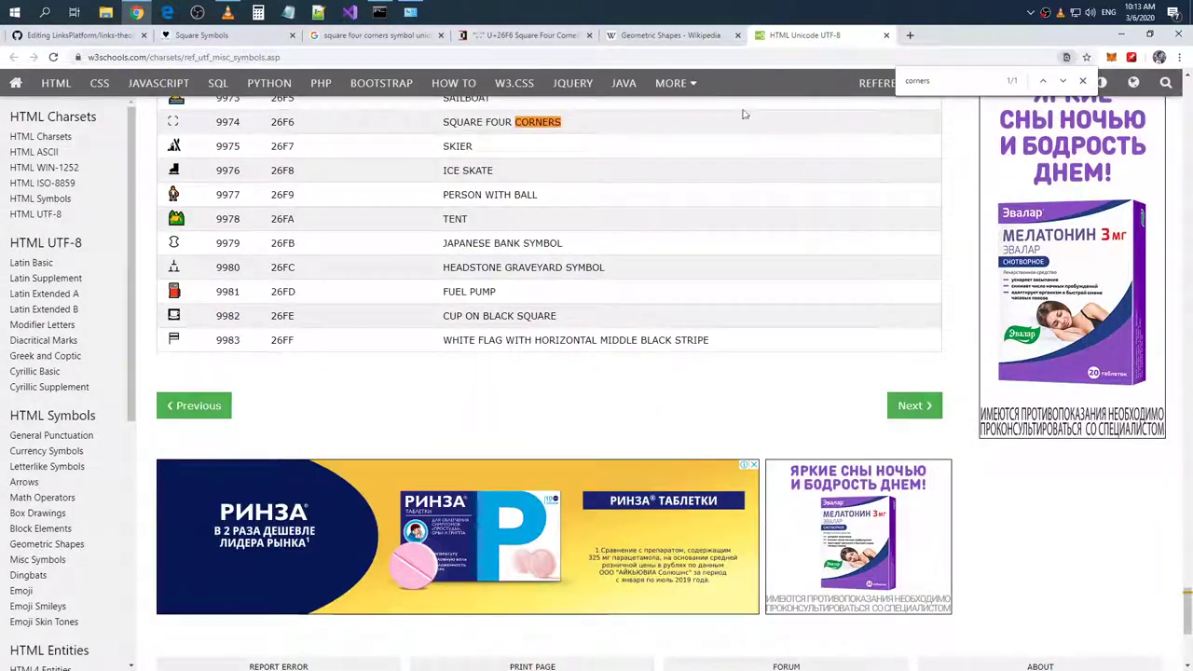
- Examine the W3Schools miscellaneous symbols table from the die faces to its end for square-shaped characters
drag(1186, 596, 1171, 133)
drag(1177, 166, 1180, 394)
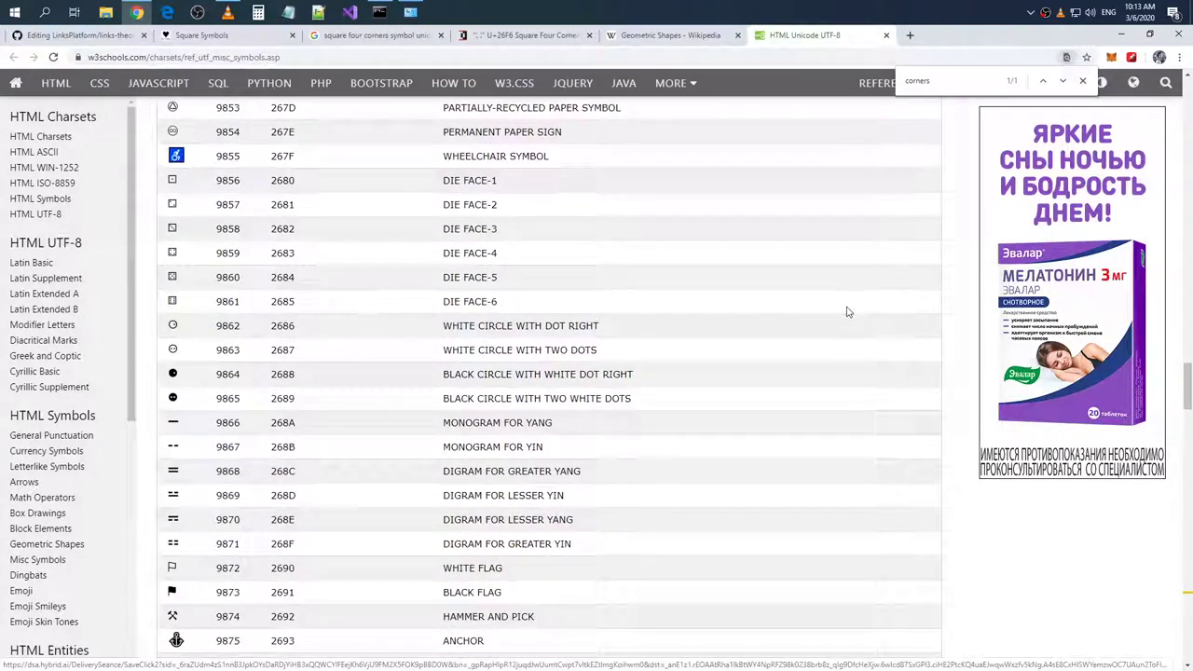
scroll(847, 311, down, 2)
scroll(847, 311, up, 1)
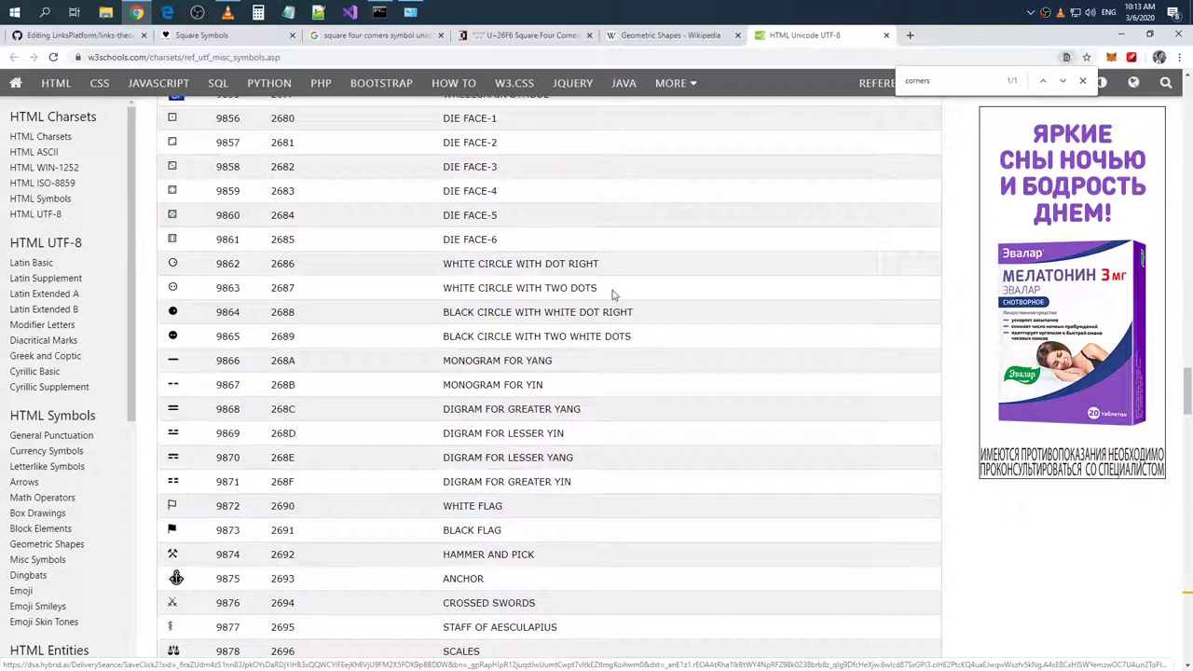
scroll(613, 295, down, 2)
scroll(613, 294, up, 2)
scroll(613, 295, down, 2)
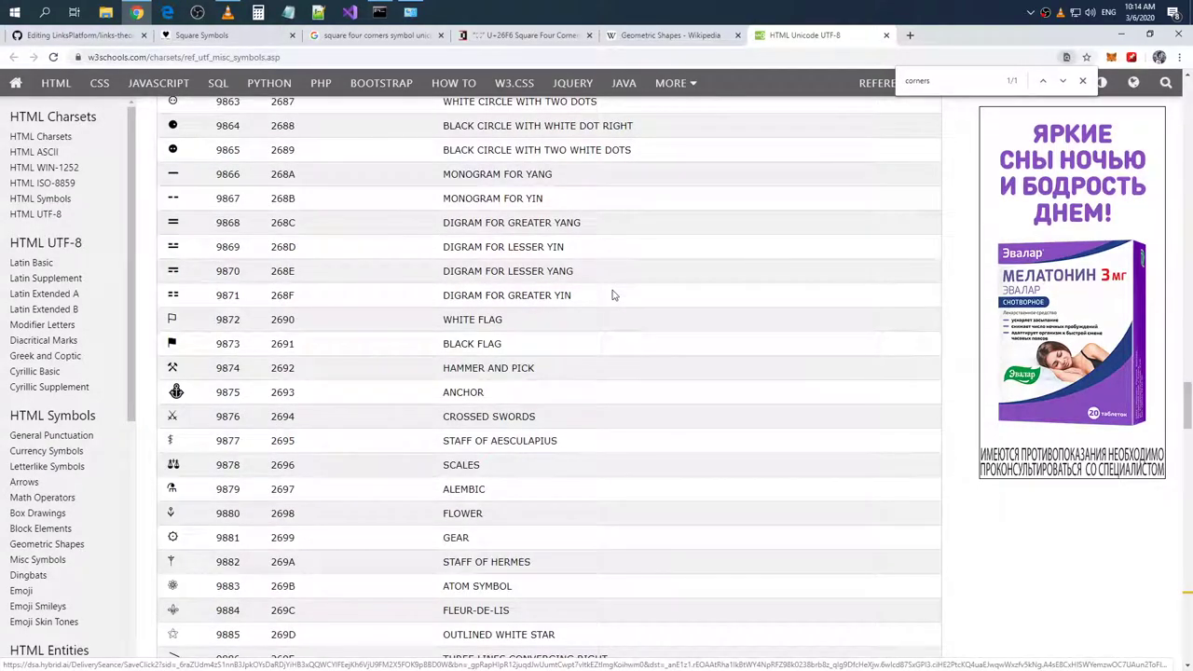
scroll(612, 295, down, 1)
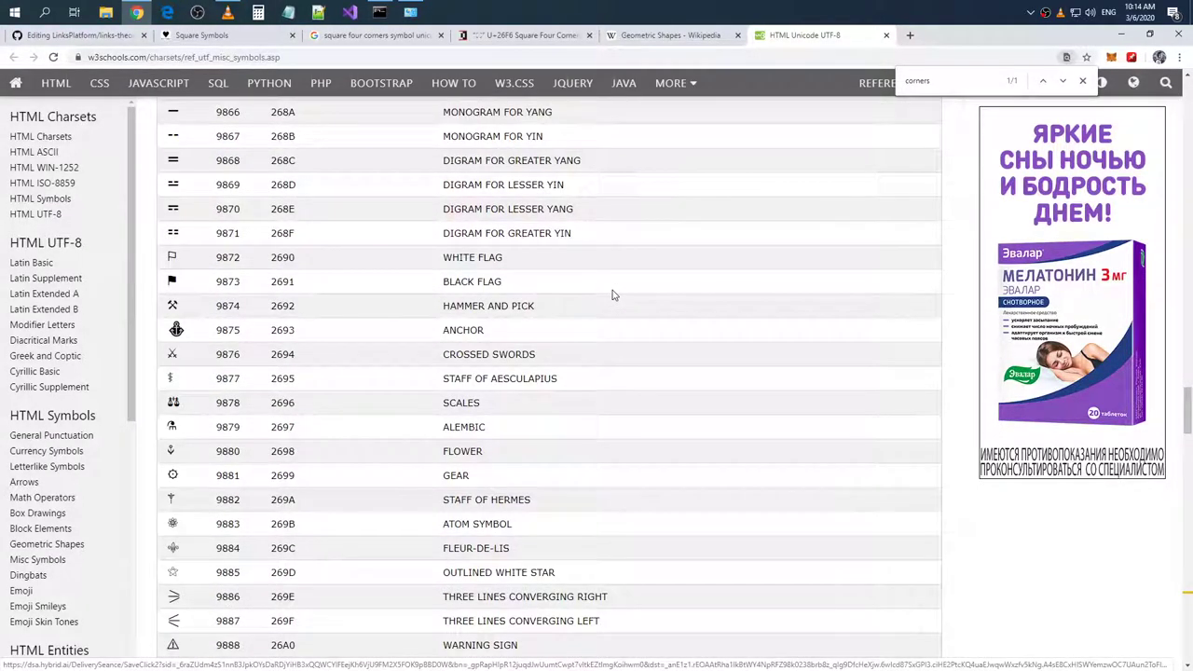
scroll(613, 295, down, 3)
scroll(613, 294, down, 9)
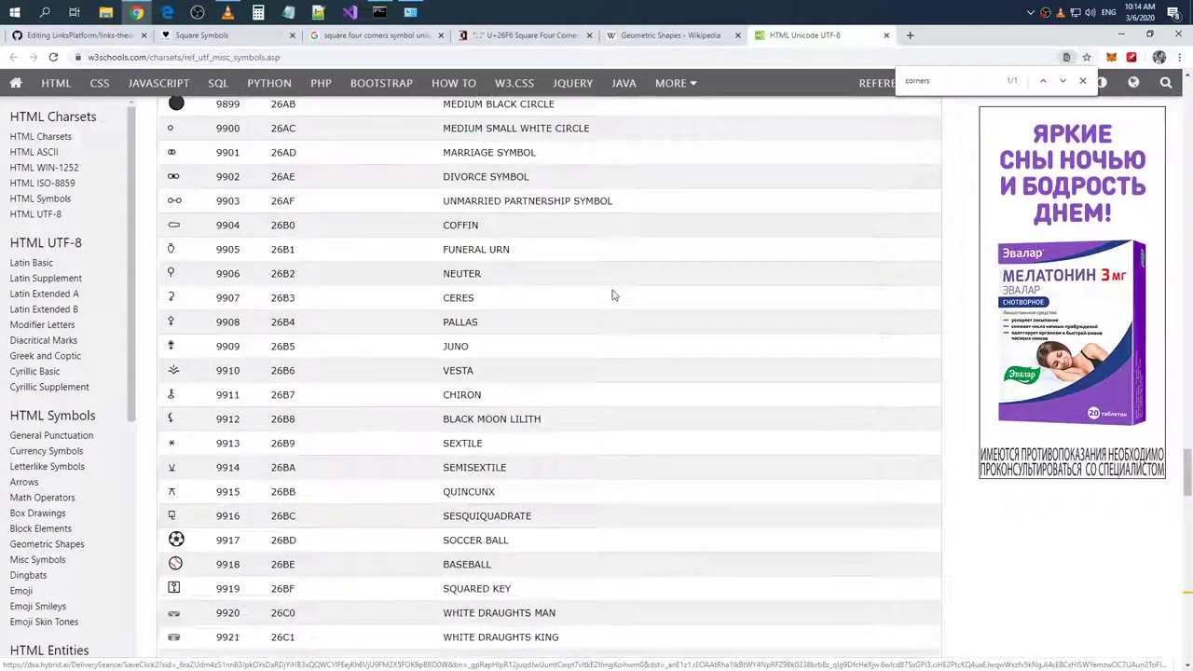
scroll(613, 295, down, 7)
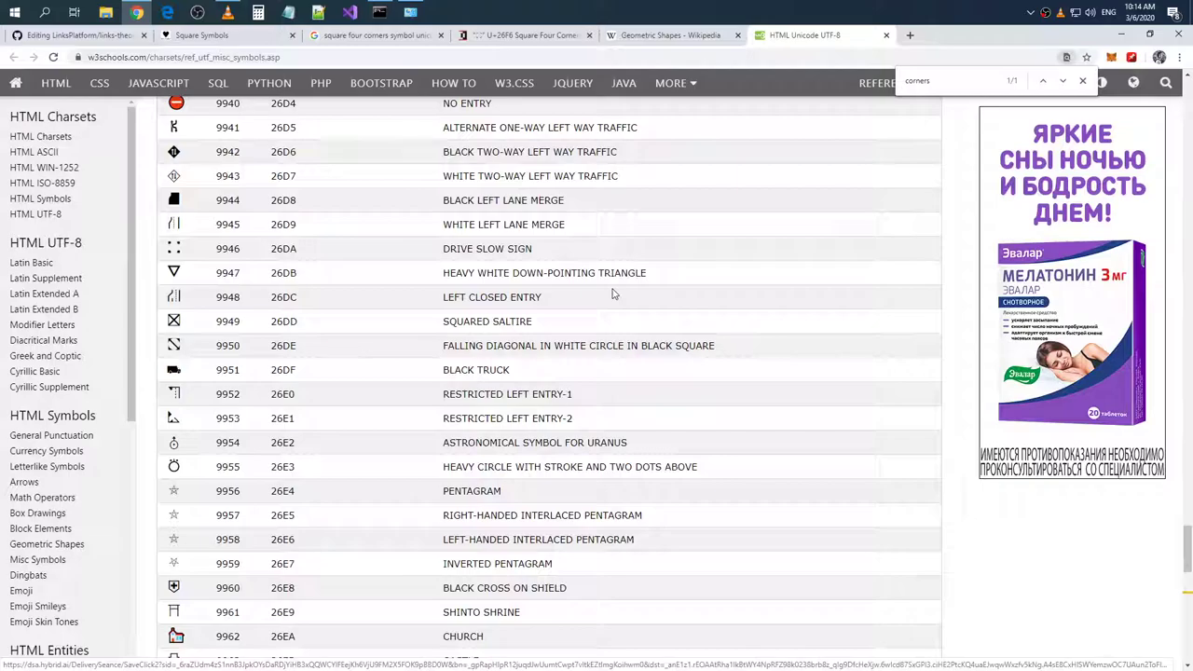
scroll(612, 295, down, 6)
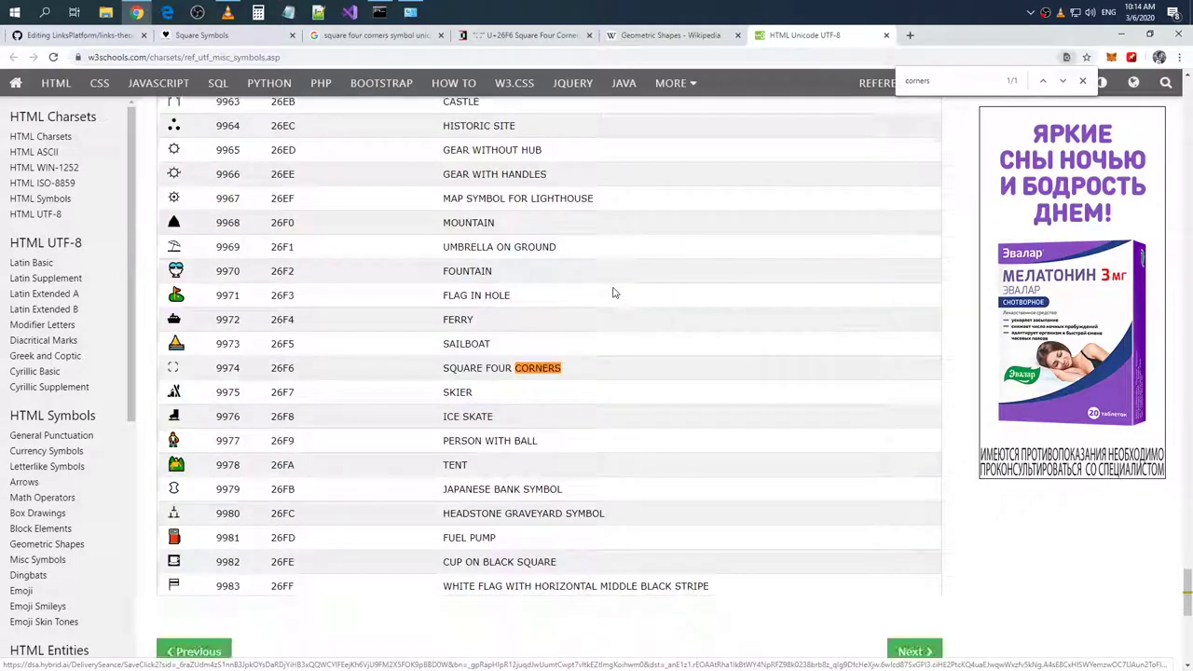
scroll(613, 293, down, 6)
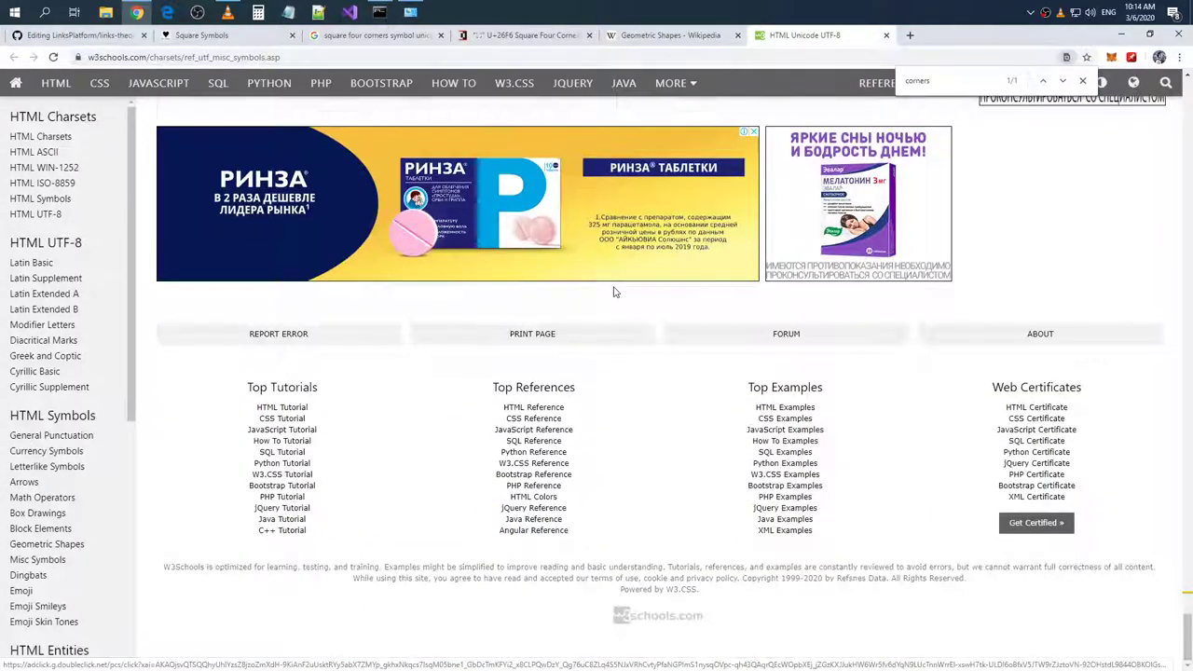
- Look back up through the W3Schools symbols table, revisit the Geometric Shapes article and bring up a new browser tab
scroll(613, 292, up, 6)
scroll(613, 292, up, 8)
scroll(614, 292, down, 3)
scroll(613, 292, up, 7)
scroll(614, 292, up, 2)
click(670, 35)
click(808, 35)
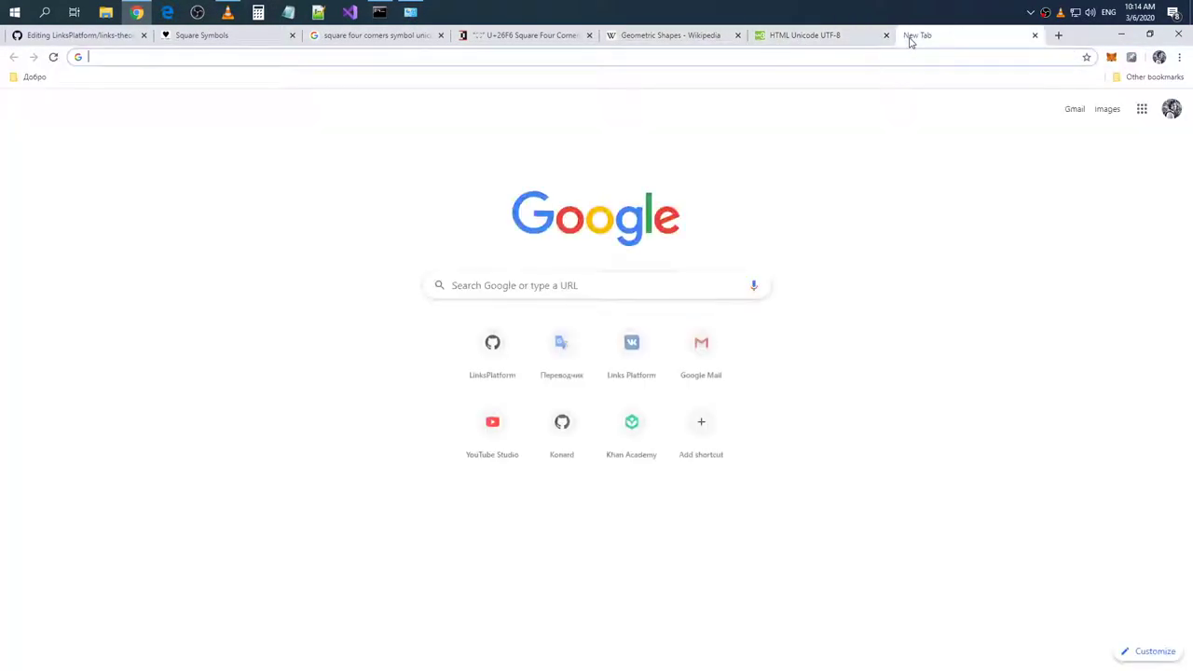
- Search Google for "unicode two corners symbol" in the new tab
click(910, 38)
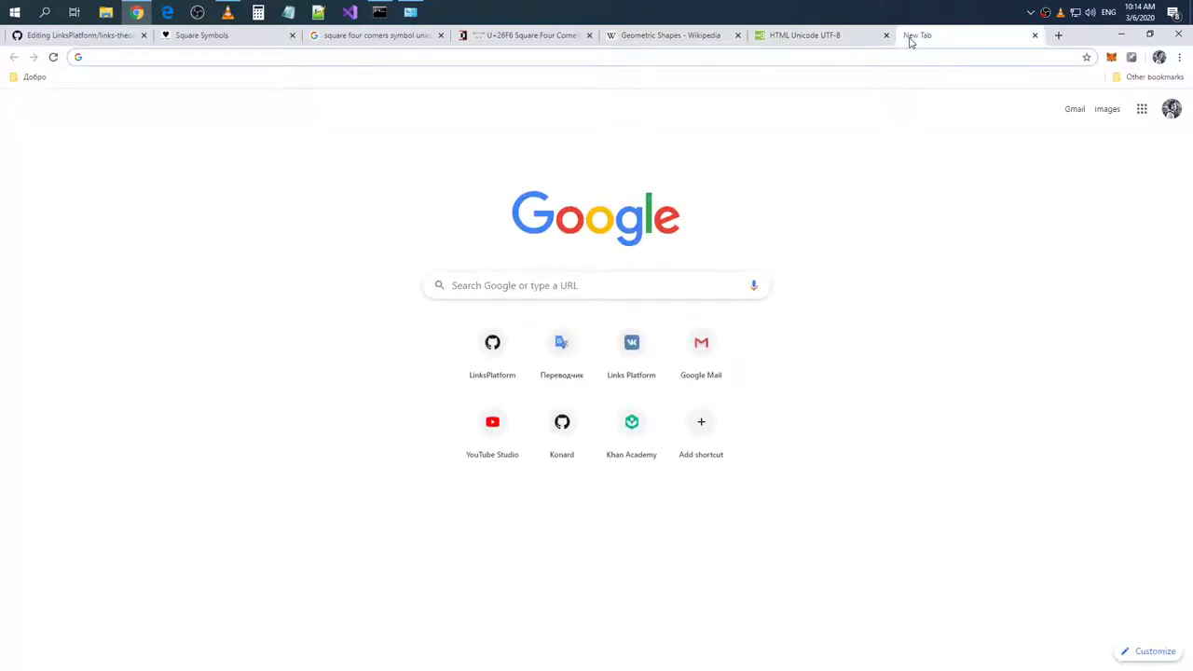
text(un)
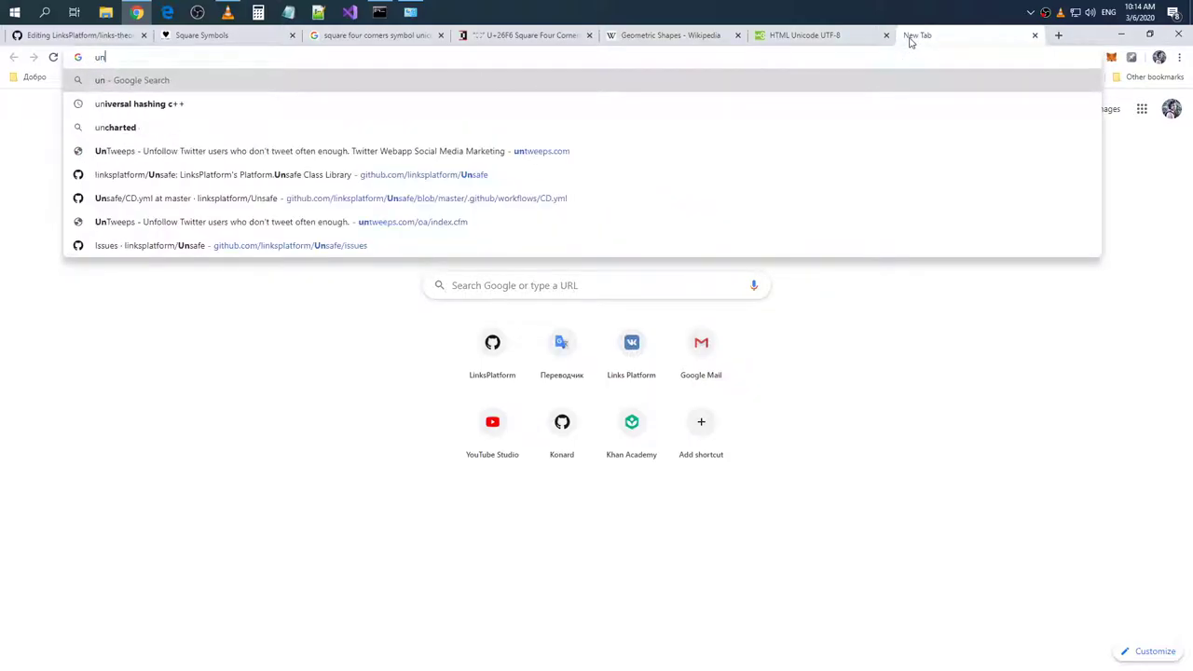
text(icode two)
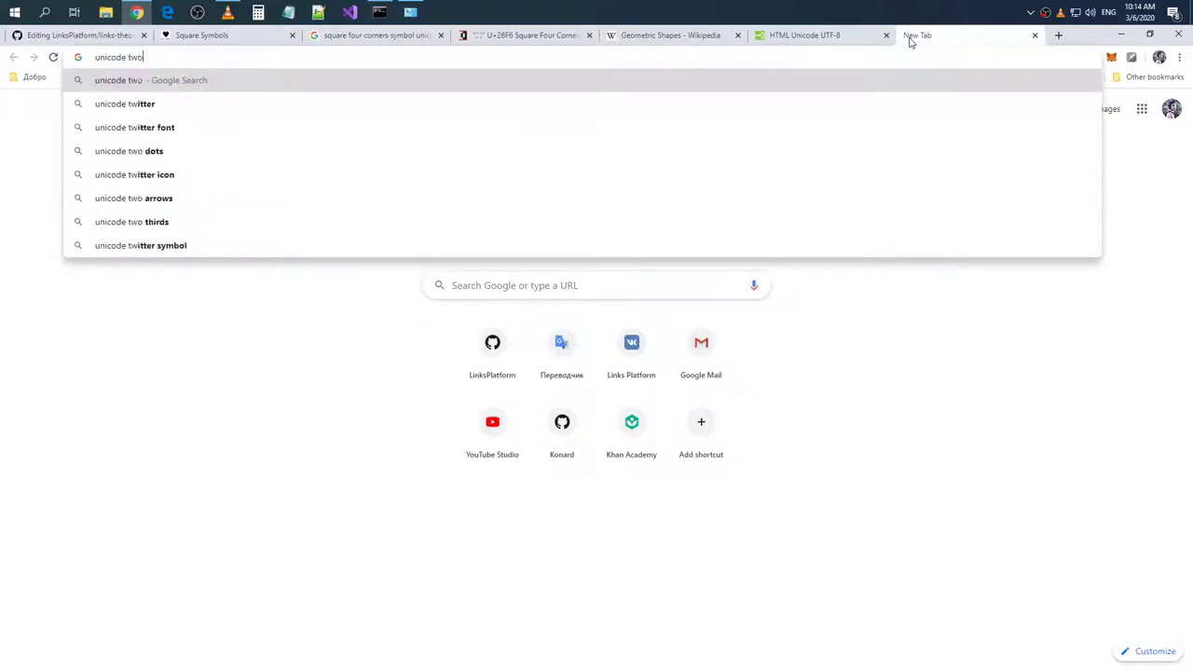
text( corn)
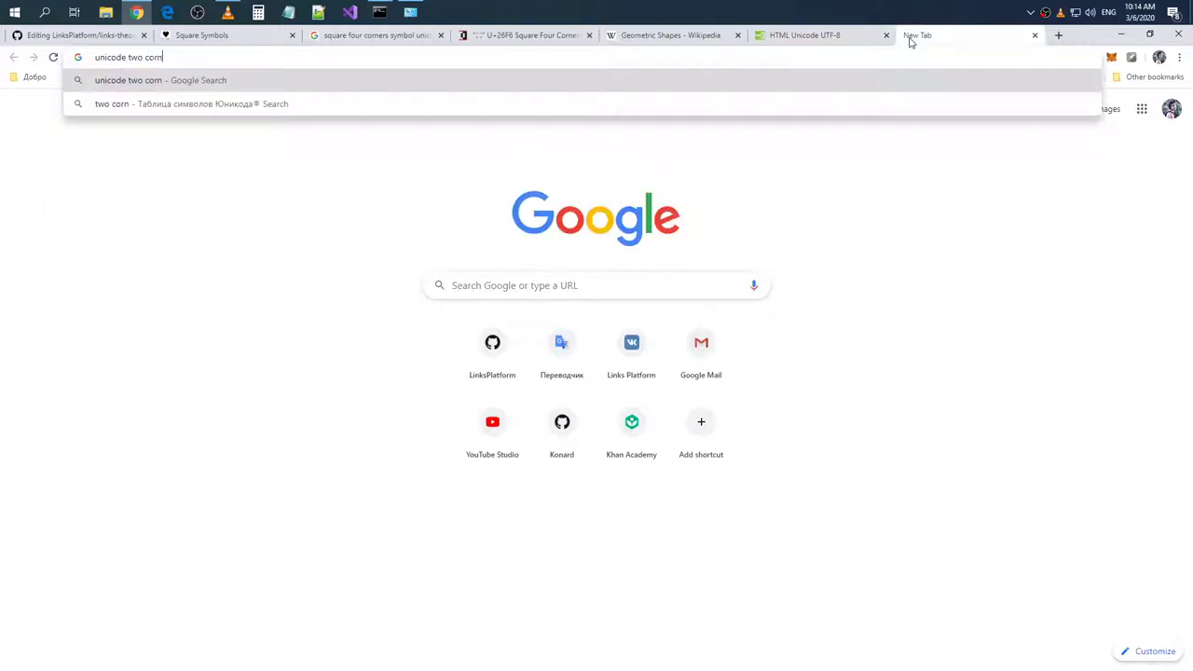
text(r)
key(BackSpace)
text(ers )
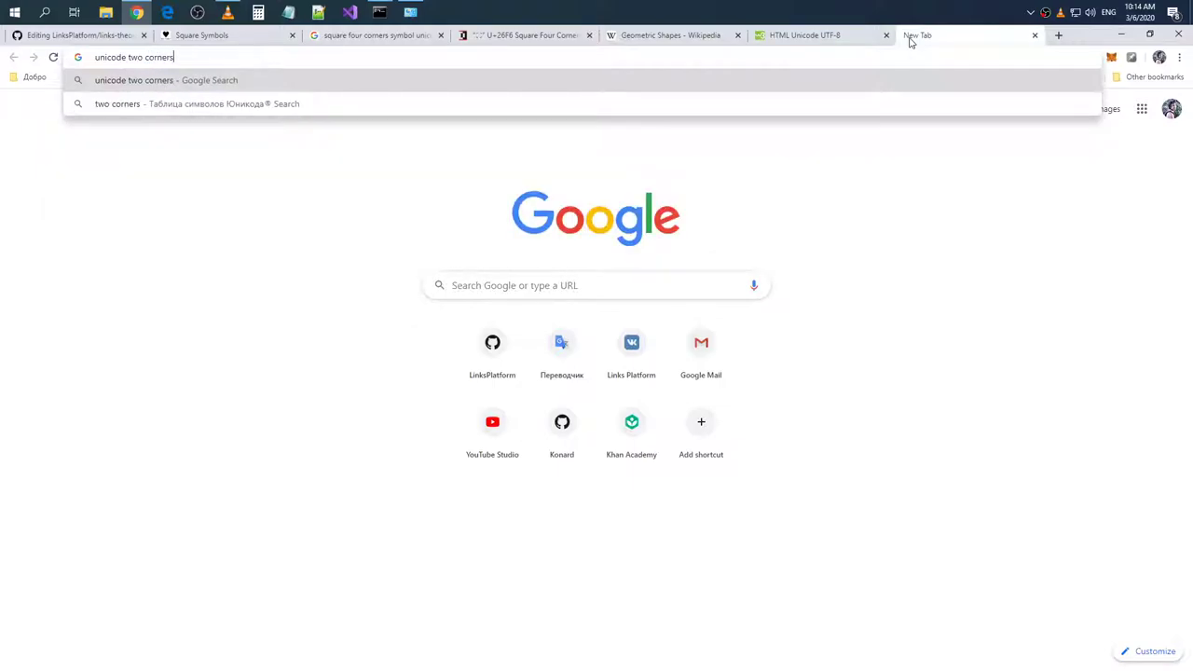
text(symbol)
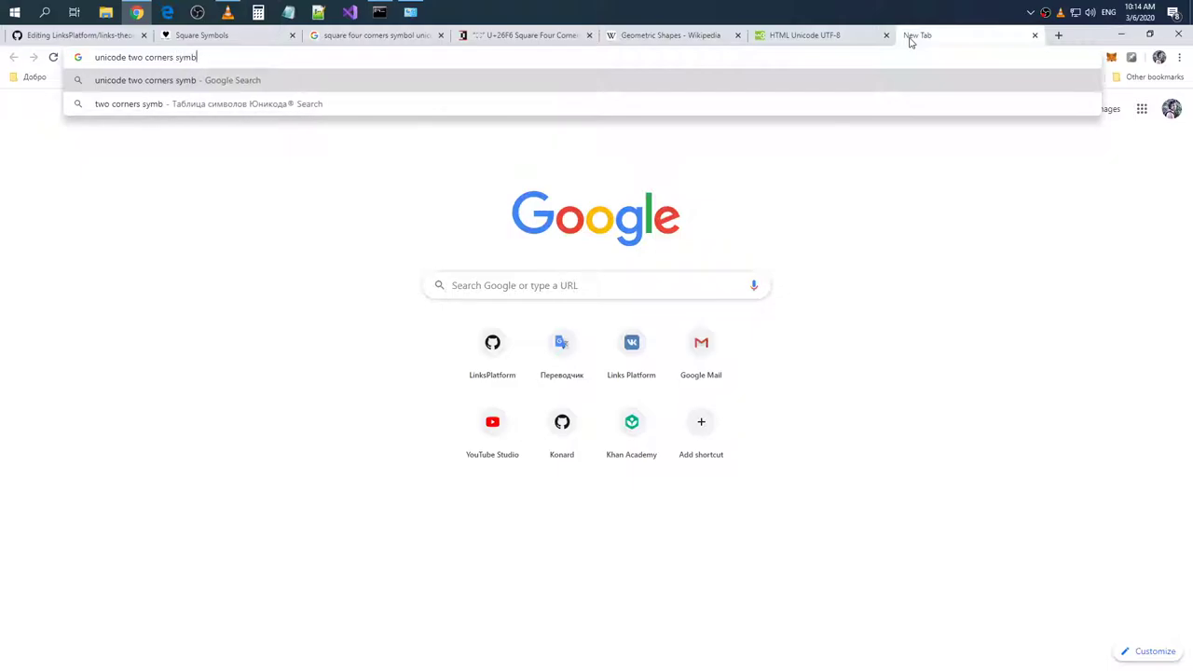
key(Return)
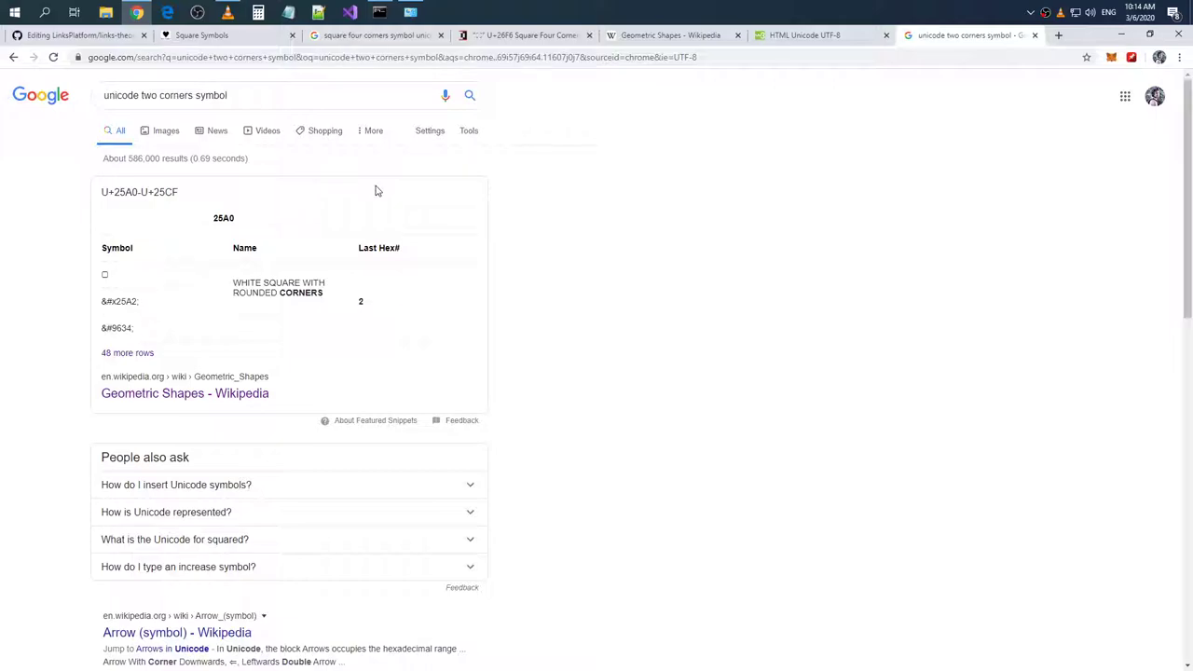
- Look through the results, refine the search to "unicode two corners symbol brakets" and open the unicode-search.net BRACKET result in a separate tab
scroll(377, 191, down, 2)
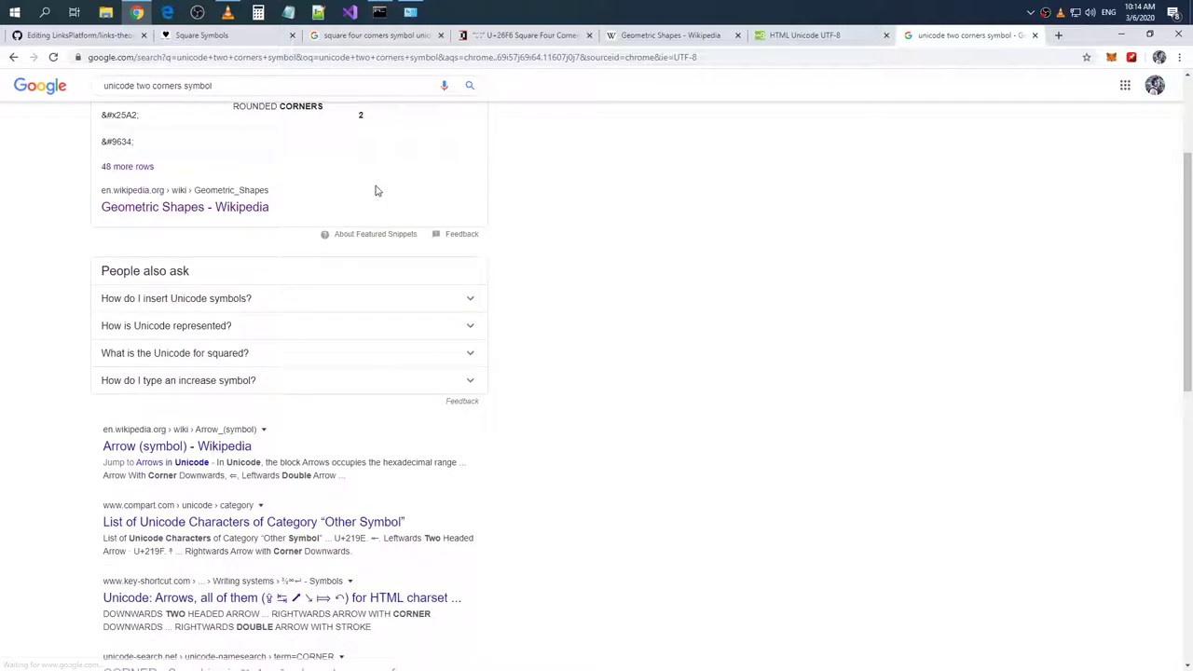
scroll(376, 189, up, 2)
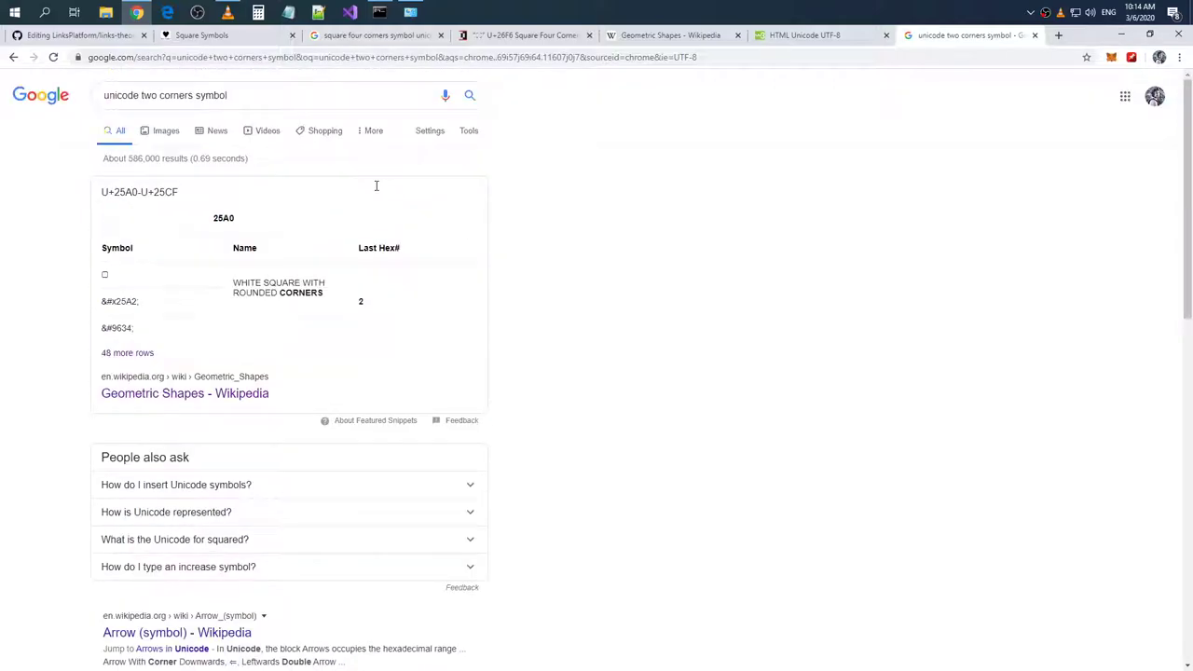
scroll(378, 191, down, 3)
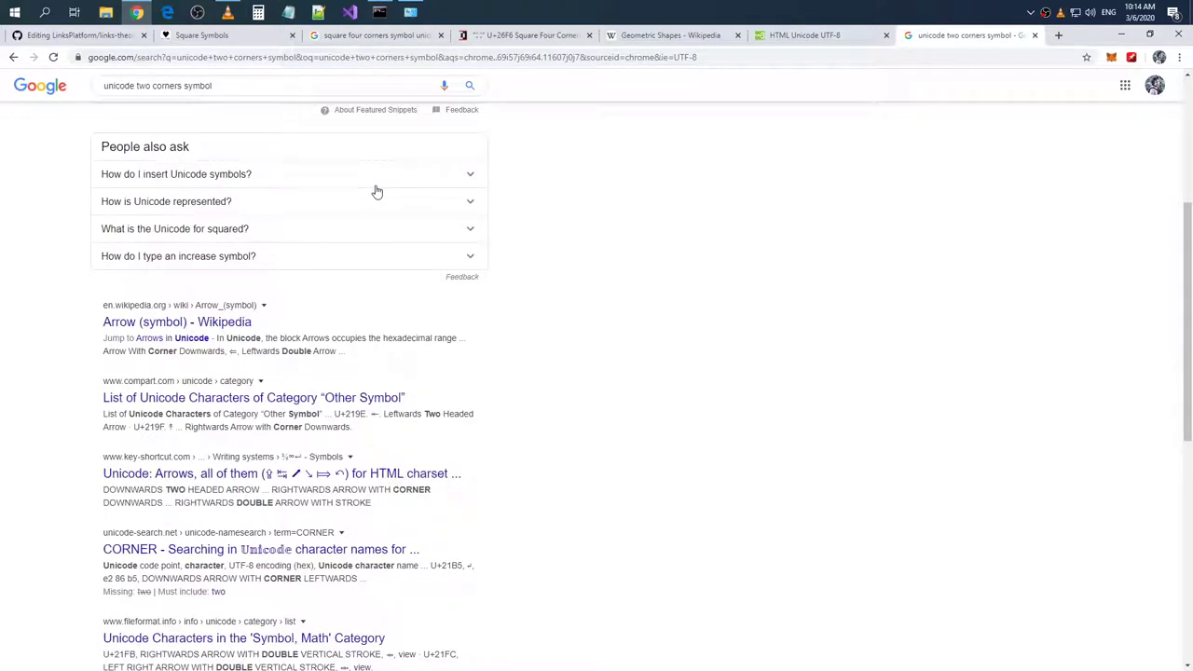
scroll(377, 191, down, 4)
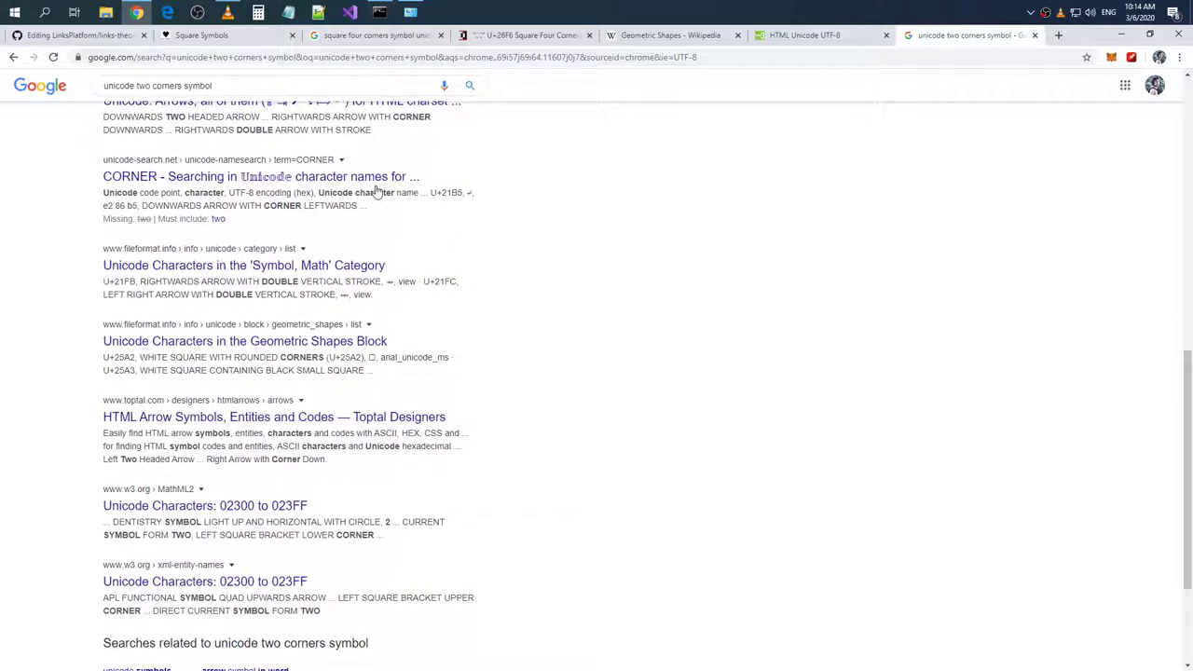
scroll(377, 192, up, 8)
click(276, 93)
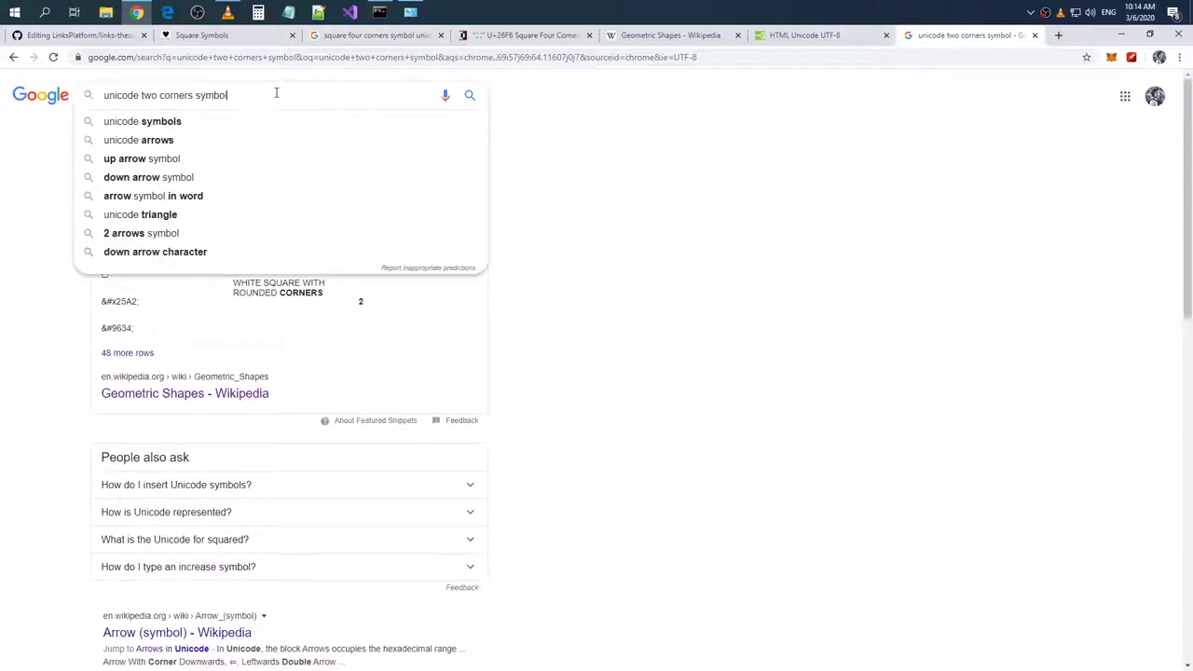
text(brakets)
key(Return)
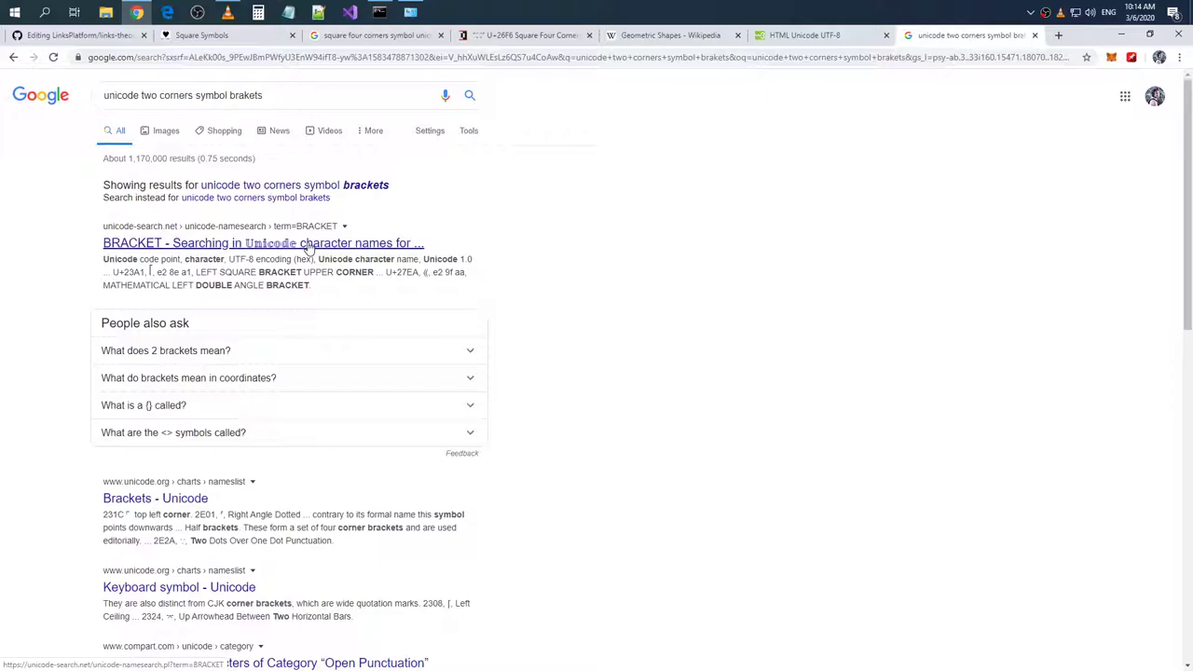
middle_click(307, 245)
click(965, 37)
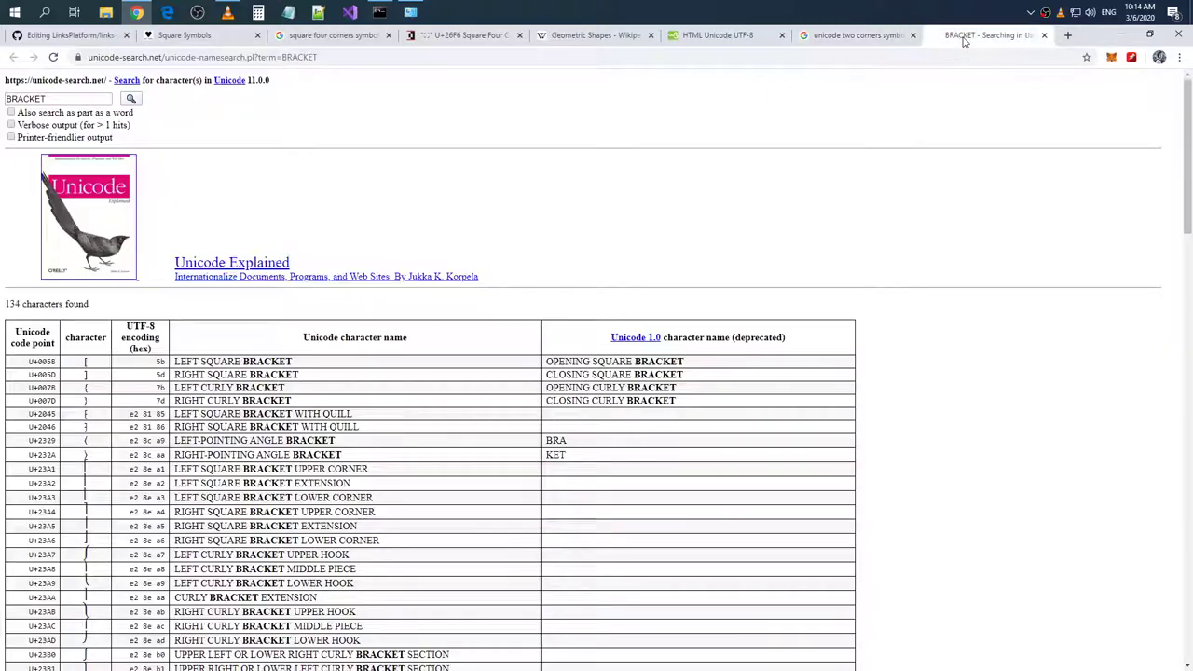
- Examine the whole BRACKET character table for corner-shaped symbols, down to its end and back up to its start
scroll(662, 159, down, 2)
scroll(652, 165, down, 10)
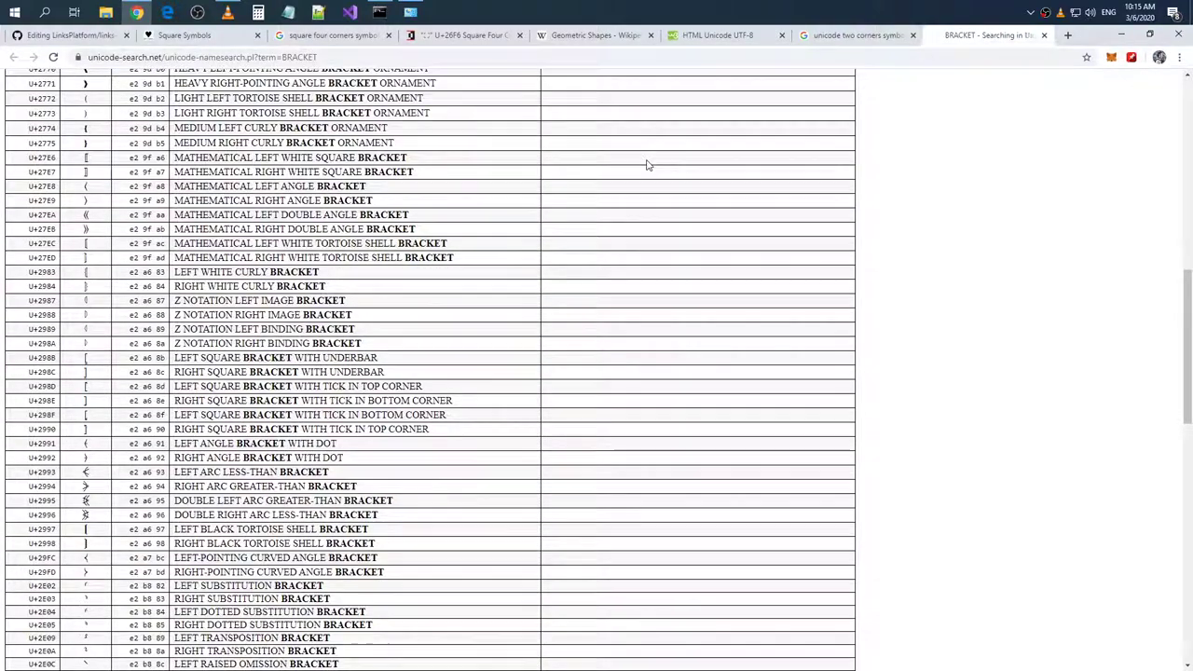
scroll(648, 165, down, 5)
scroll(648, 165, down, 6)
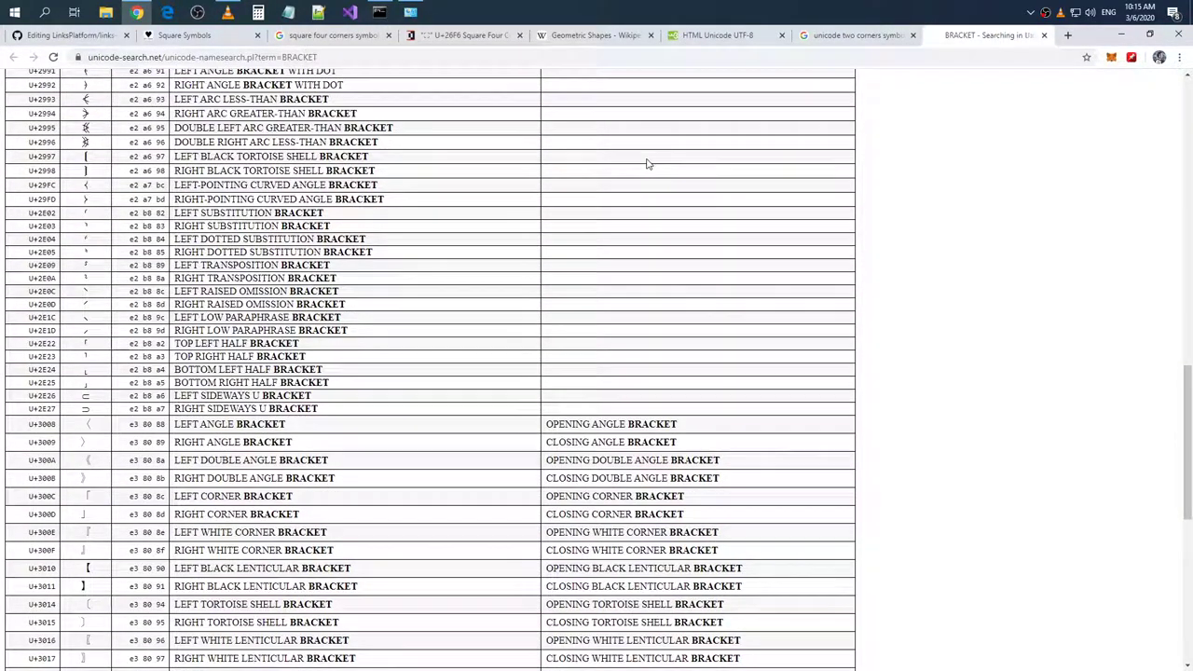
scroll(648, 165, down, 4)
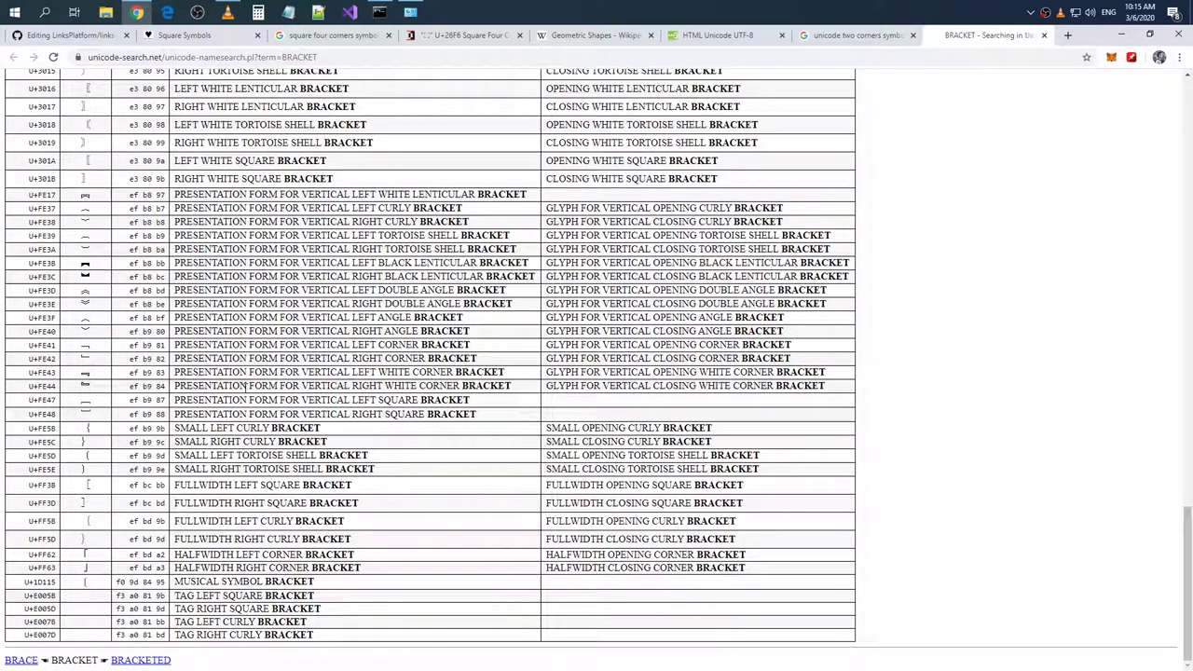
scroll(100, 482, up, 7)
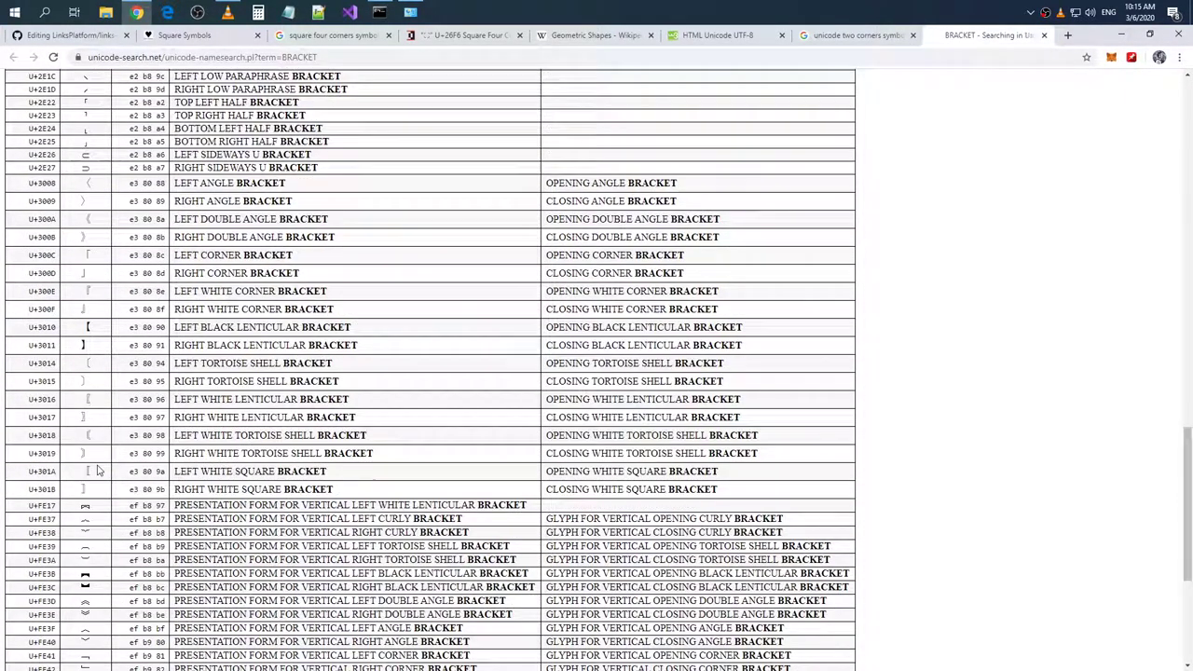
scroll(100, 469, up, 8)
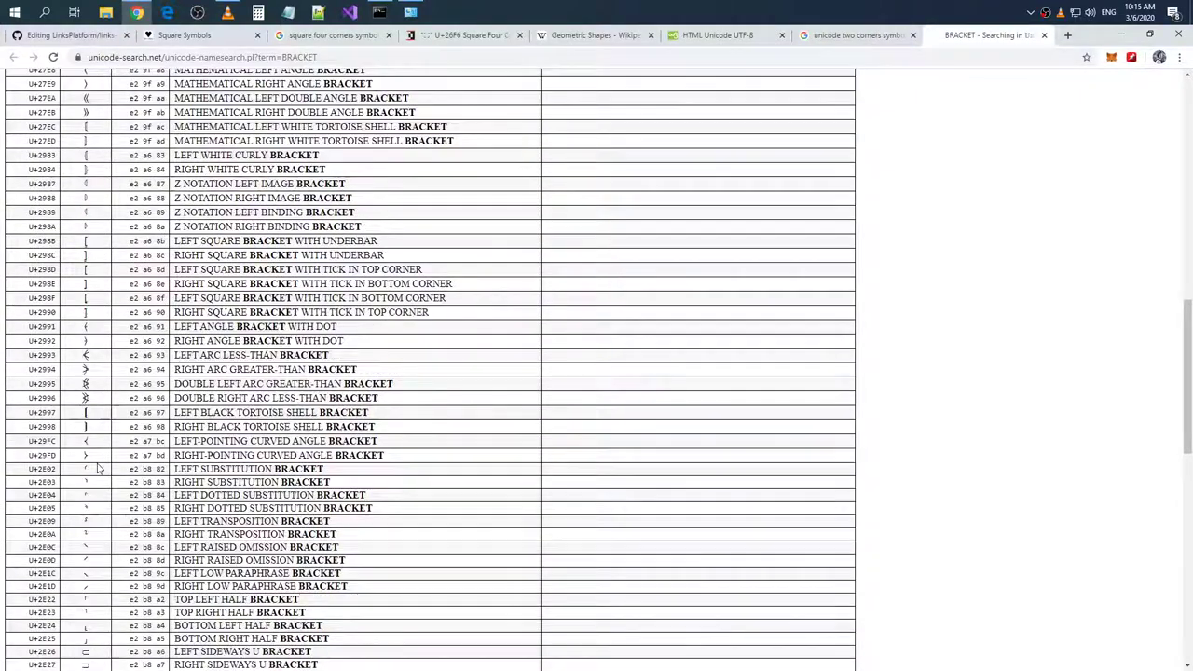
scroll(100, 469, up, 6)
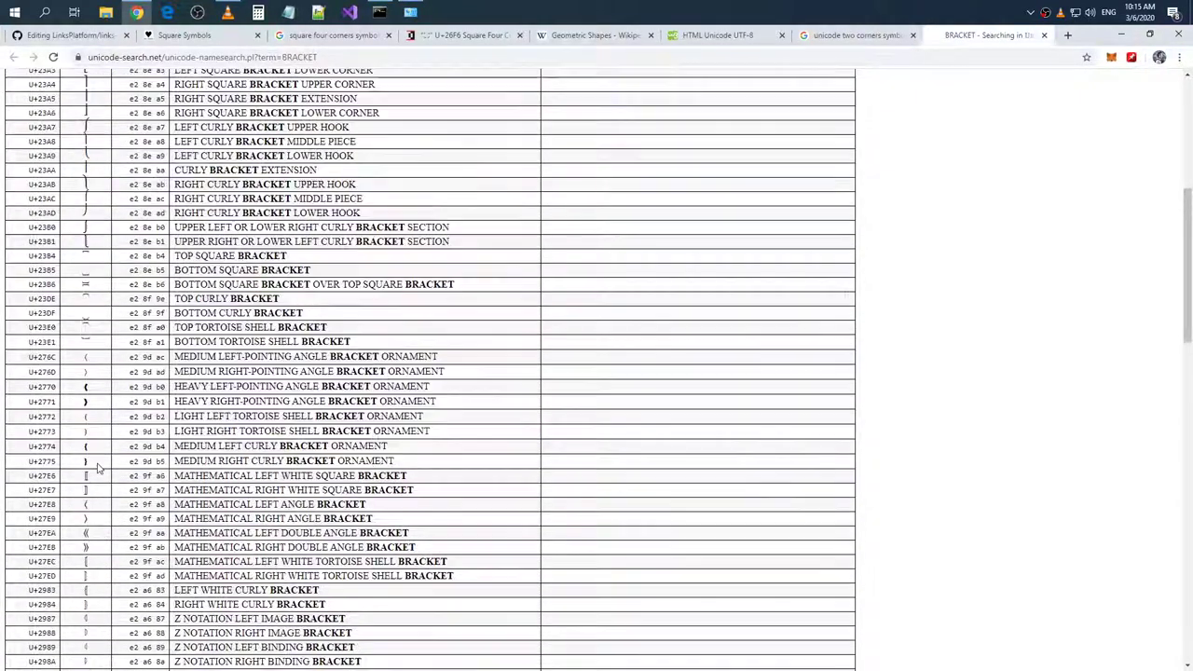
scroll(100, 469, up, 3)
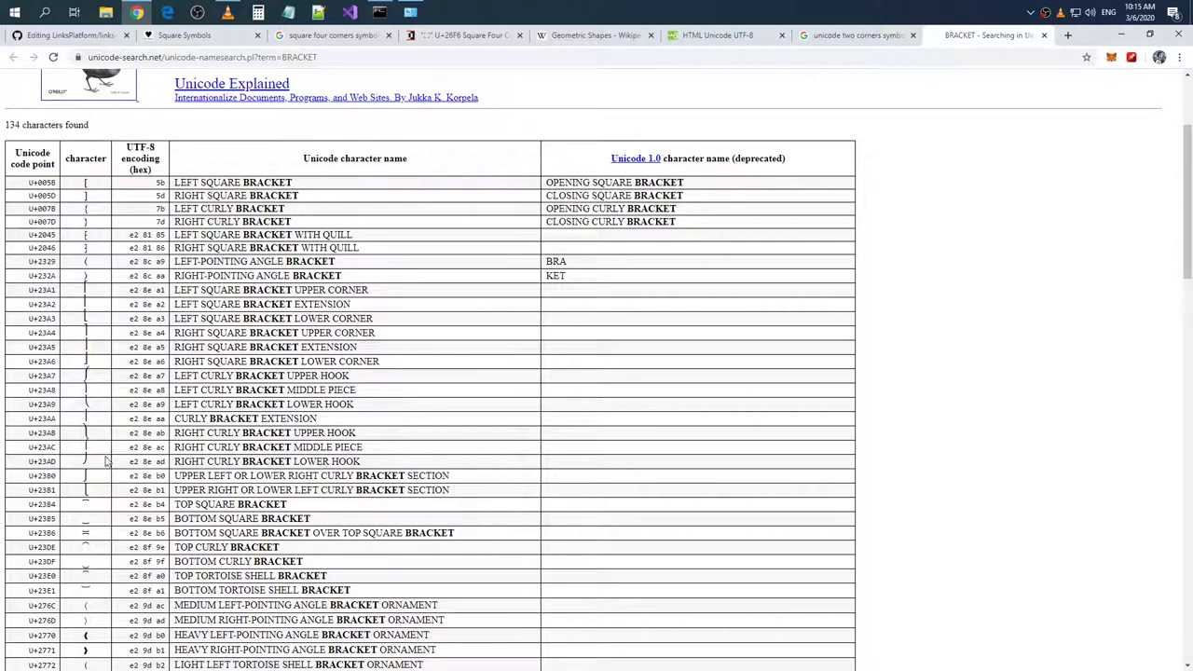
- Select the RIGHT SQUARE BRACKET LOWER CORNER name and try selecting the right square bracket corner characters in the table
mouse_move(396, 363)
mouse_down()
mouse_move(179, 362)
mouse_move(387, 367)
mouse_up()
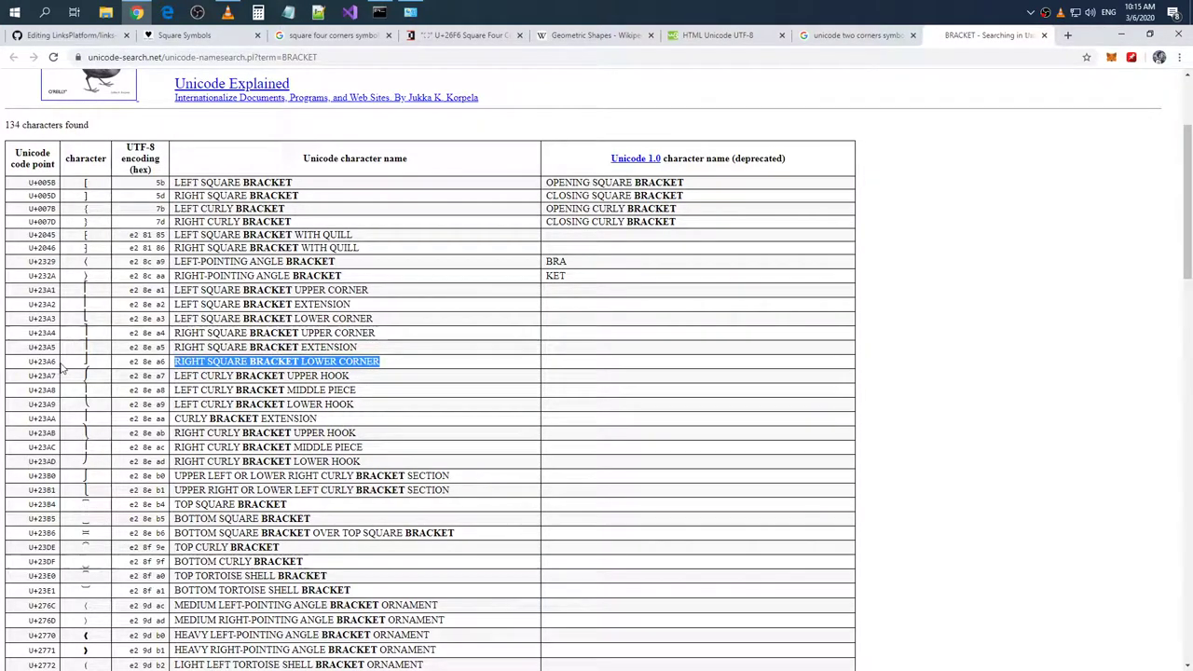
click(85, 332)
drag(85, 333, 92, 360)
click(87, 337)
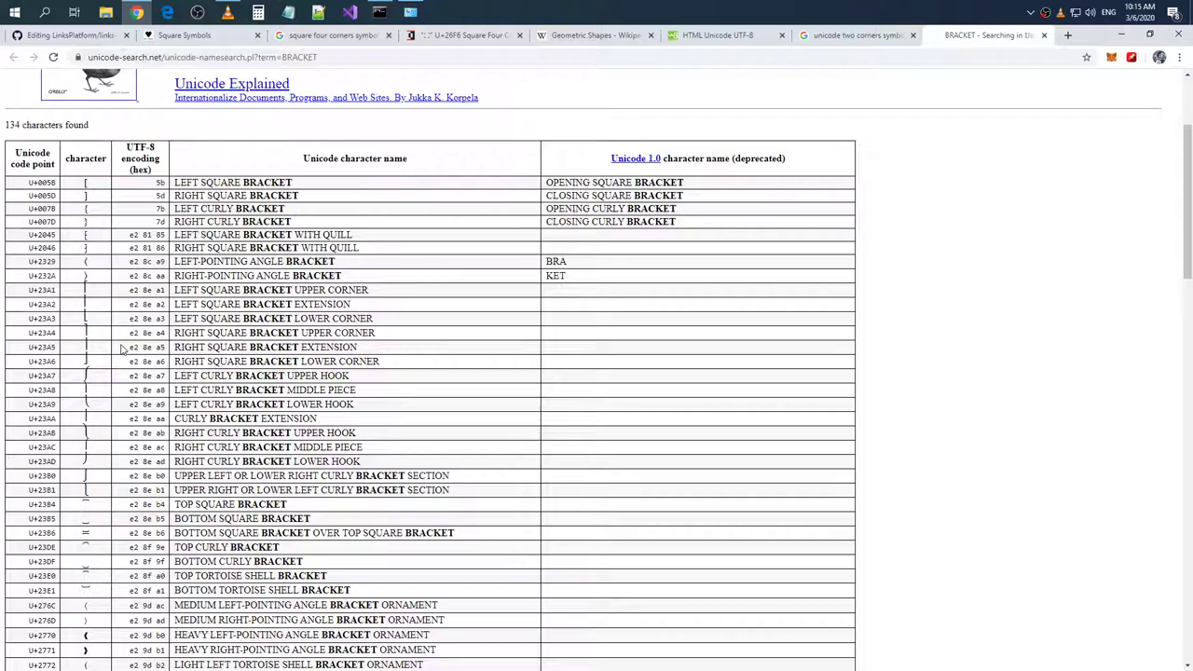
- Find the TOP RIGHT HALF BRACKET row and select its code point U+2E23
scroll(121, 349, down, 2)
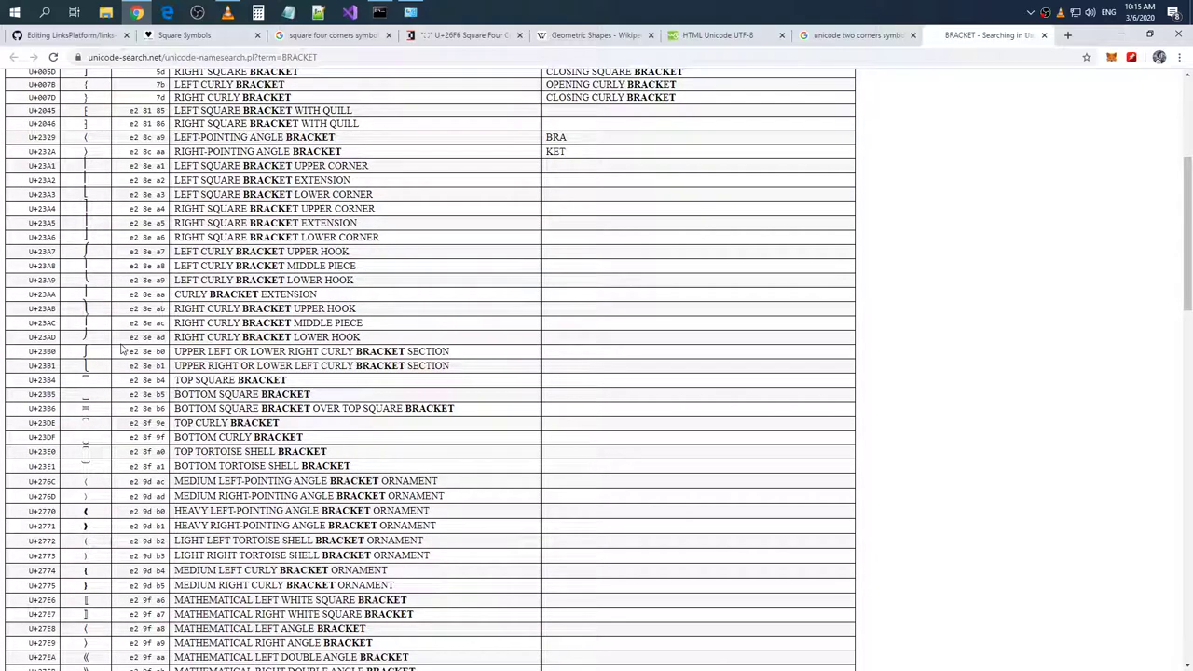
scroll(121, 349, down, 5)
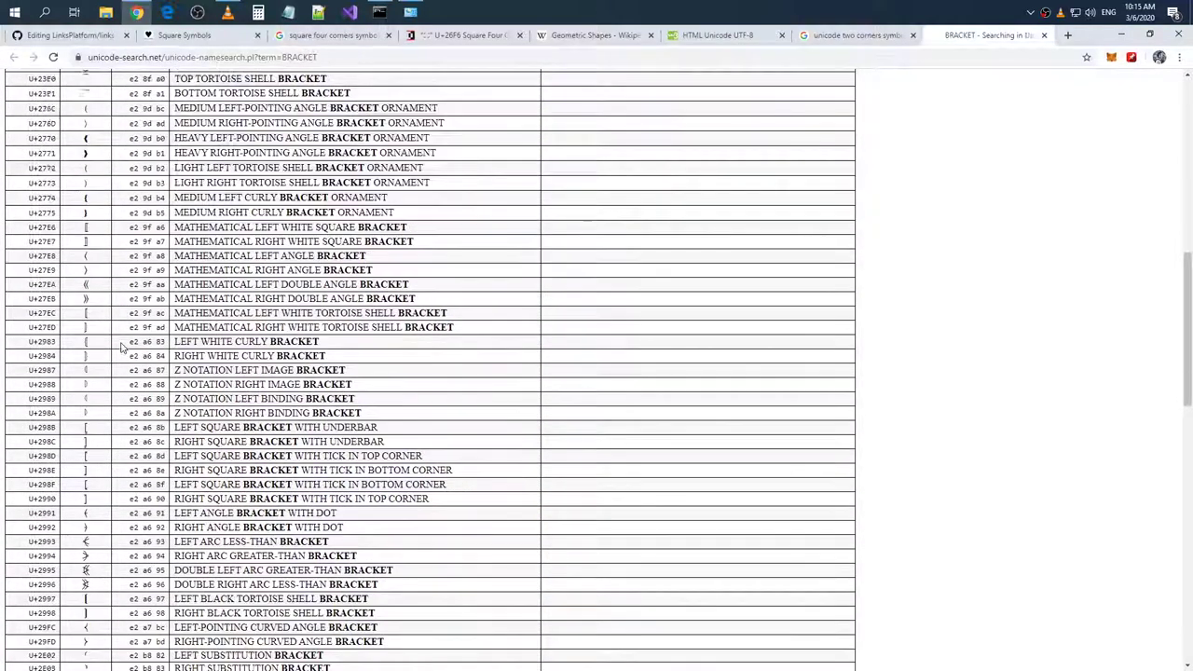
scroll(121, 349, down, 3)
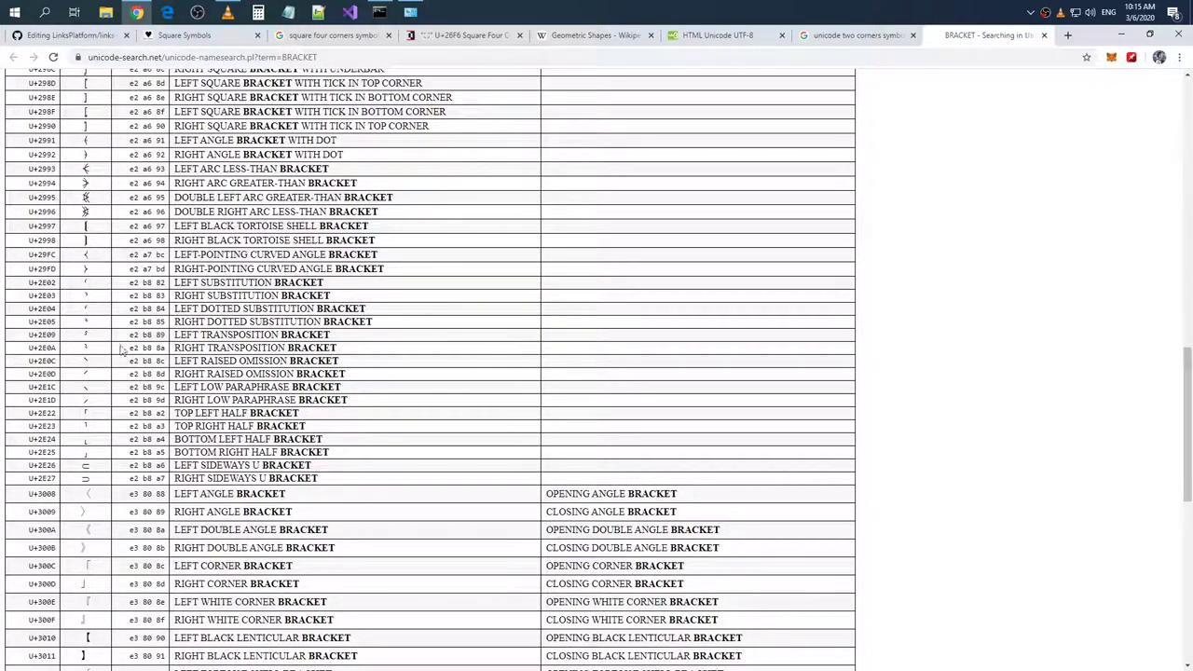
click(87, 416)
double_click(86, 426)
drag(54, 426, 28, 426)
- Add a new empty paragraph after the rounded-square sentence in links-theory.md, try inserting the code point U+2E23 there and undo it
click(77, 37)
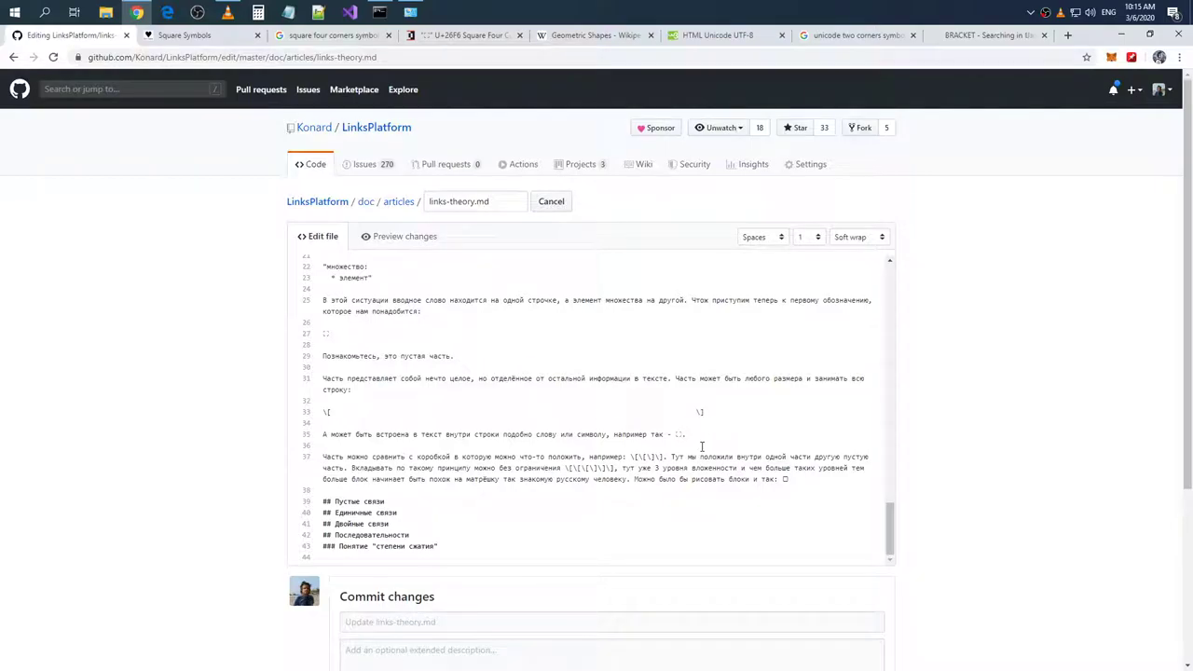
click(799, 481)
key(Return)
key(Return)
text(U+2B23)
key(ctrl+z)
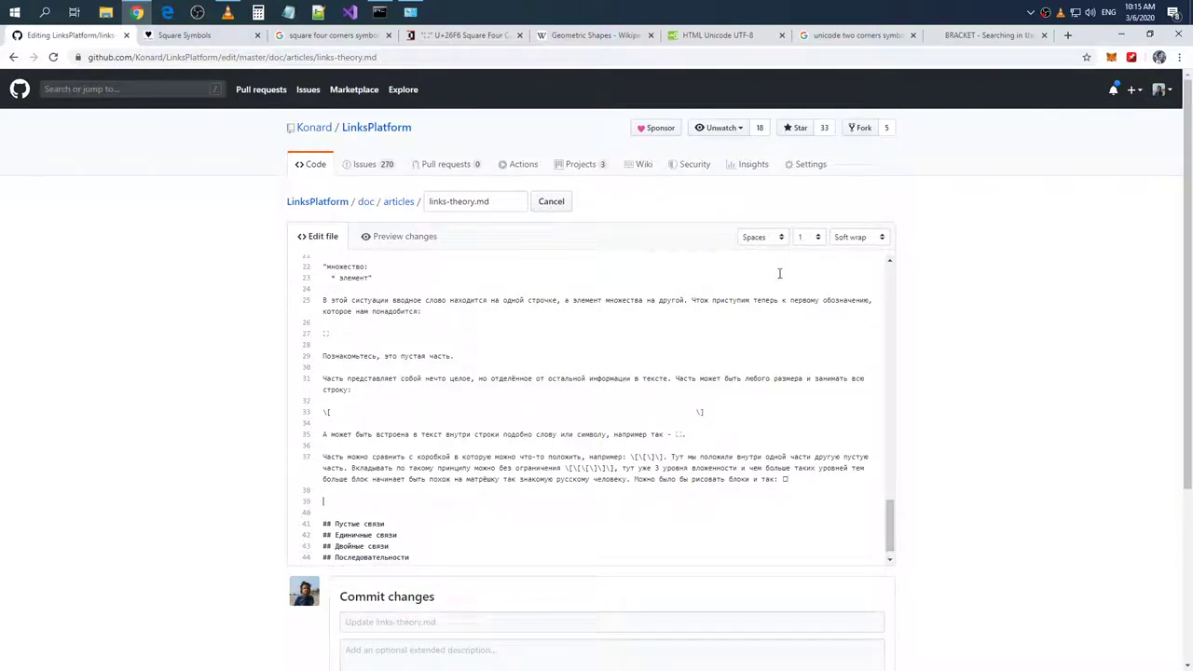
- Copy the top right half bracket ⸣ and bottom right half bracket ⸥ from the table onto two consecutive lines of the article
click(973, 35)
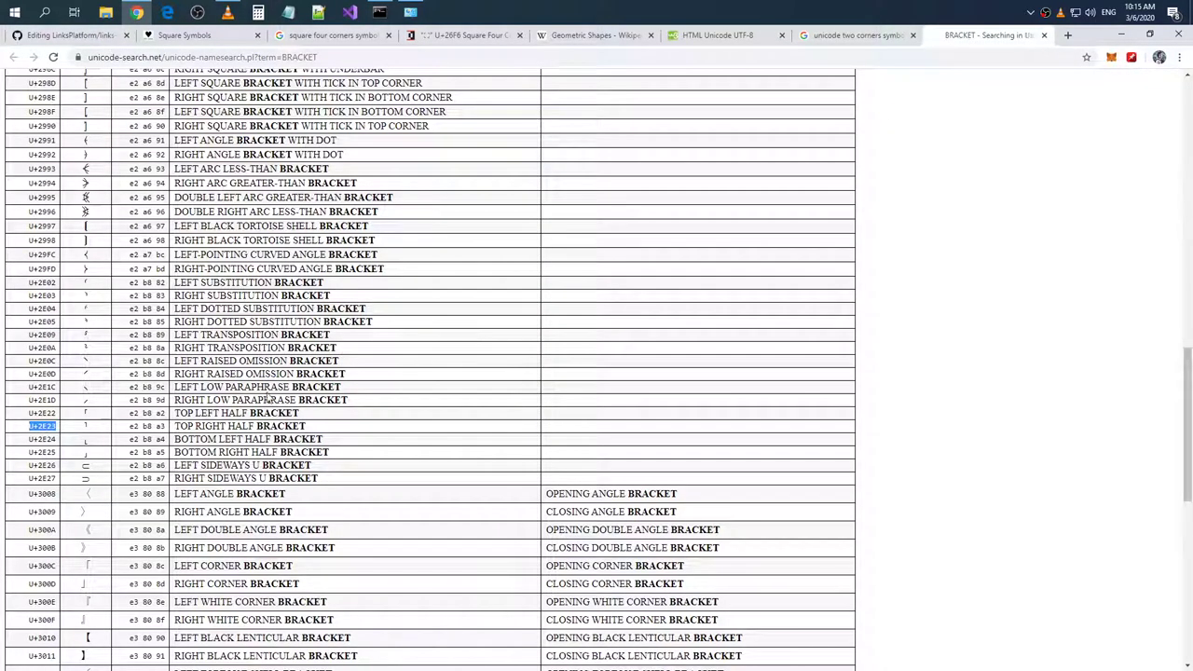
click(40, 37)
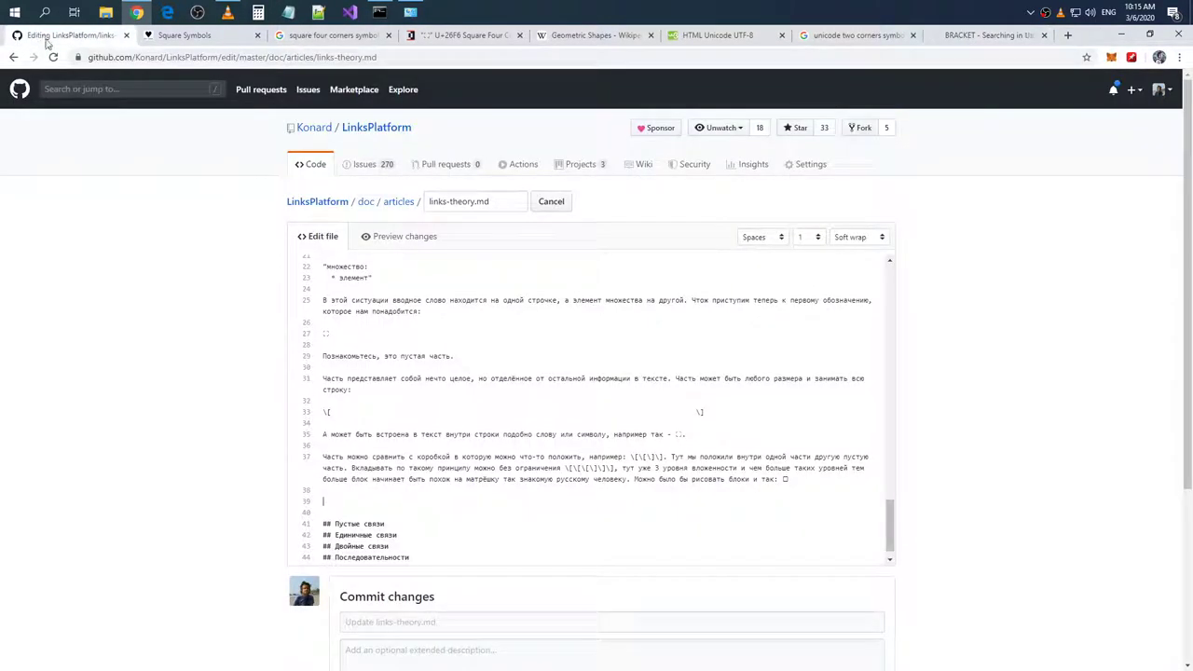
click(974, 37)
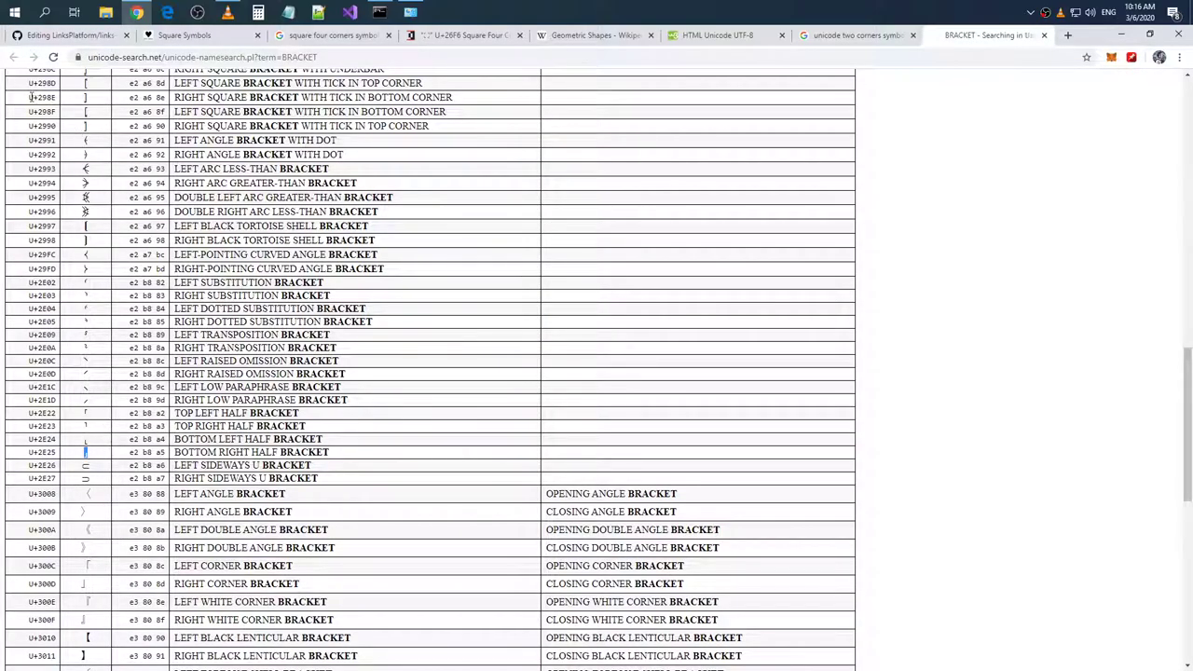
click(39, 37)
key(Return)
text(⌟)
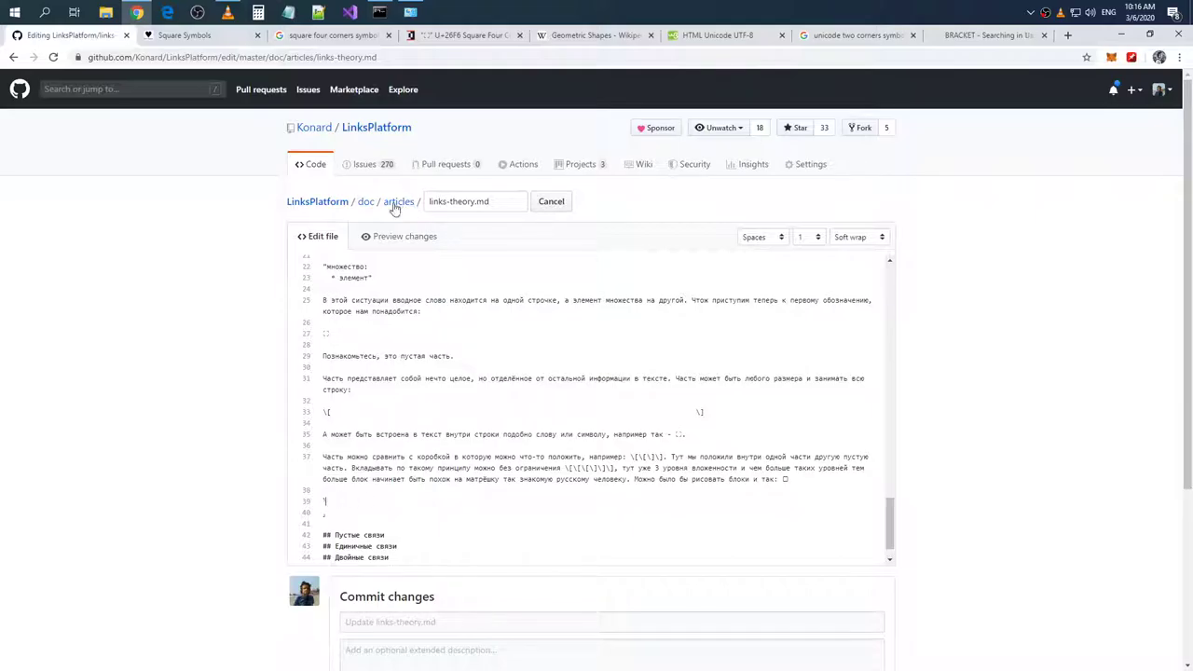
- Preview the article changes and check how the two half brackets render above the "Пустые связи" heading
click(391, 237)
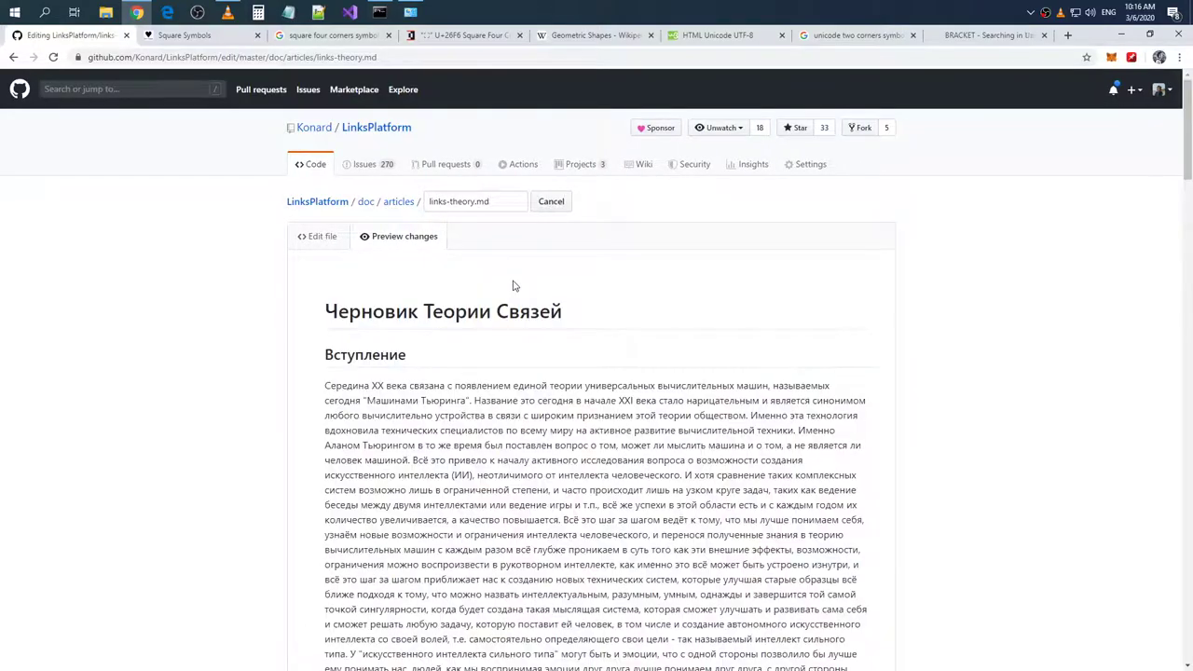
scroll(513, 287, down, 20)
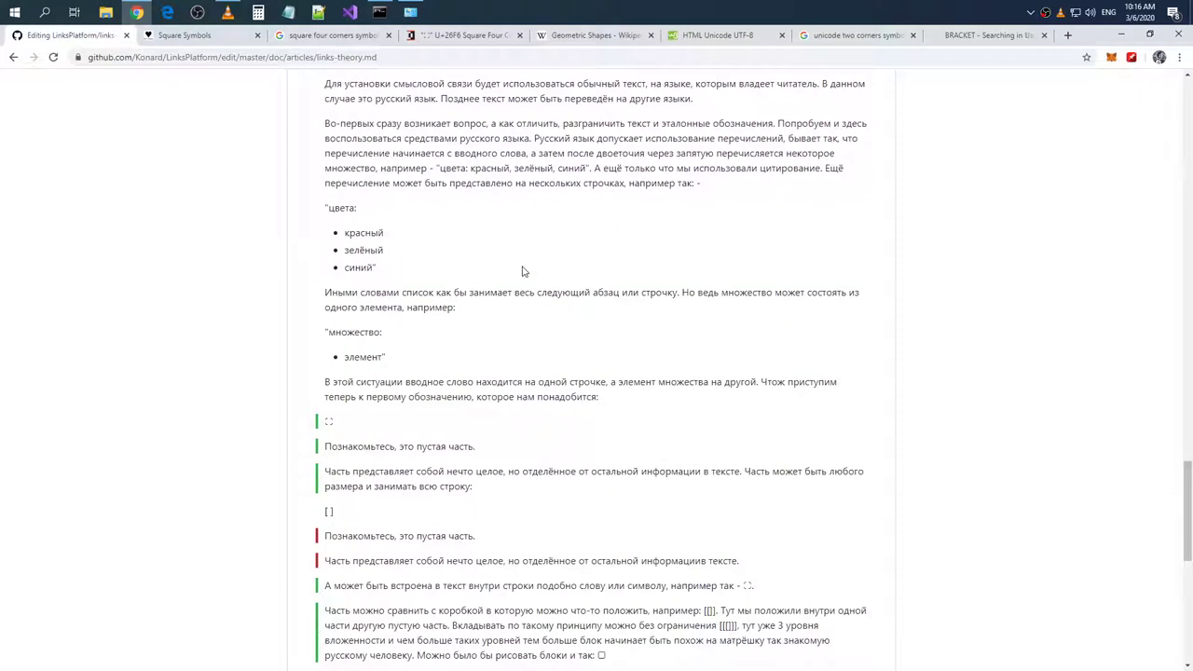
scroll(522, 271, down, 3)
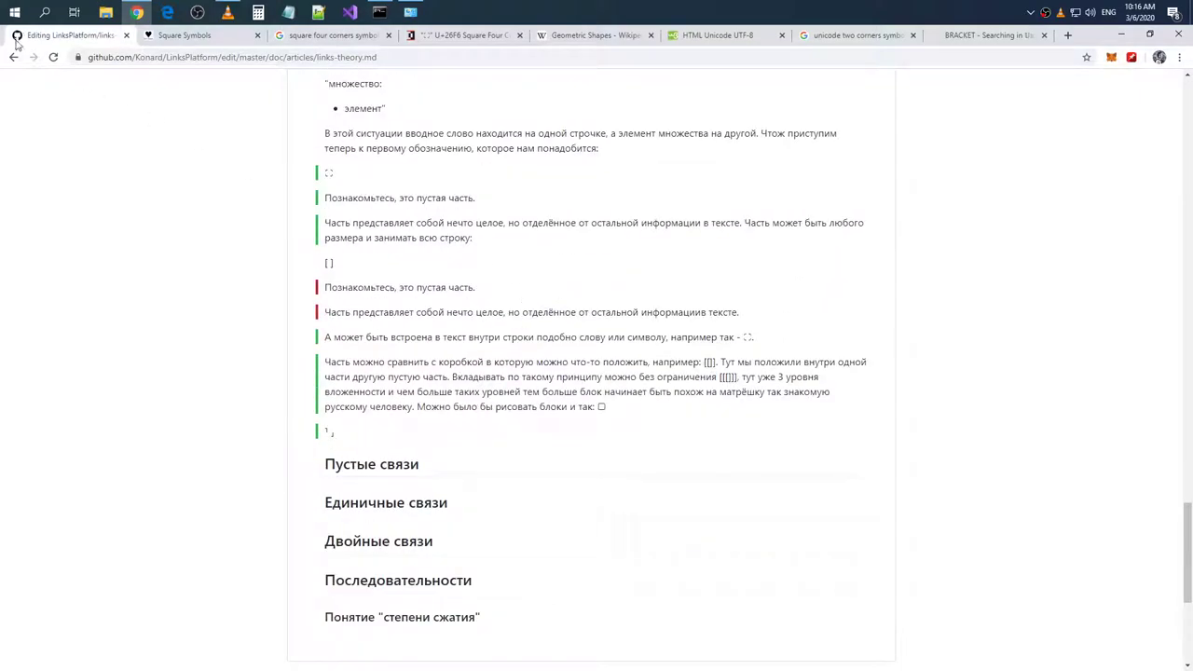
- Return to editing the article and cut the two half-bracket lines above the "Пустые связи" heading
scroll(292, 162, up, 20)
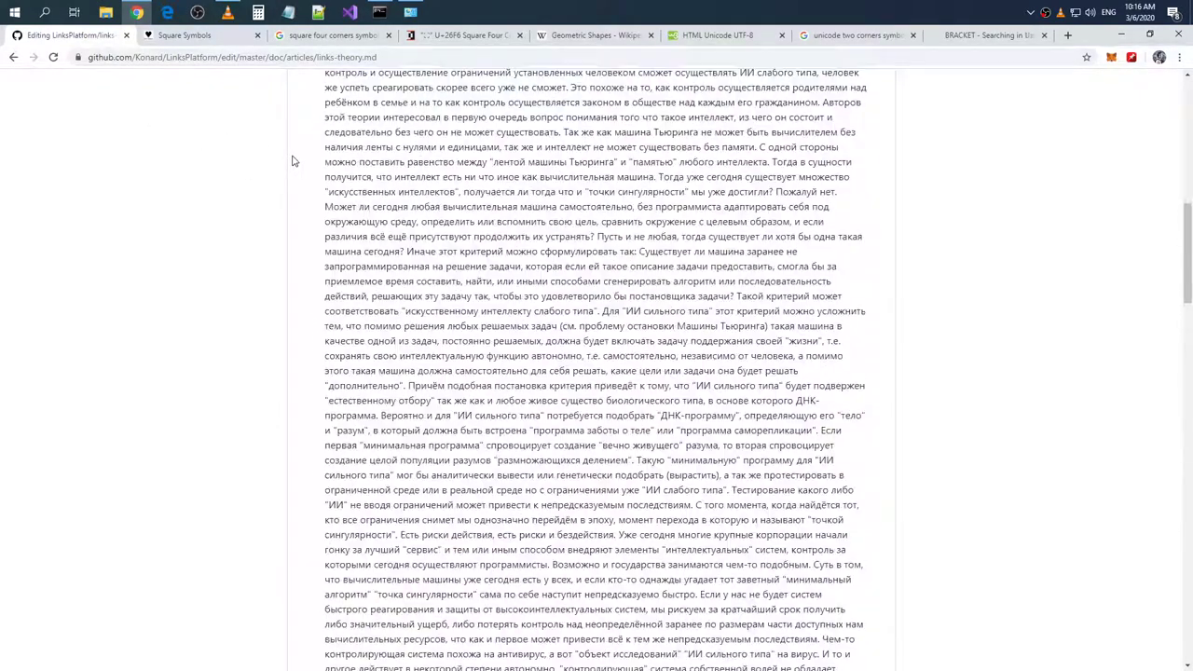
scroll(292, 161, up, 10)
click(319, 236)
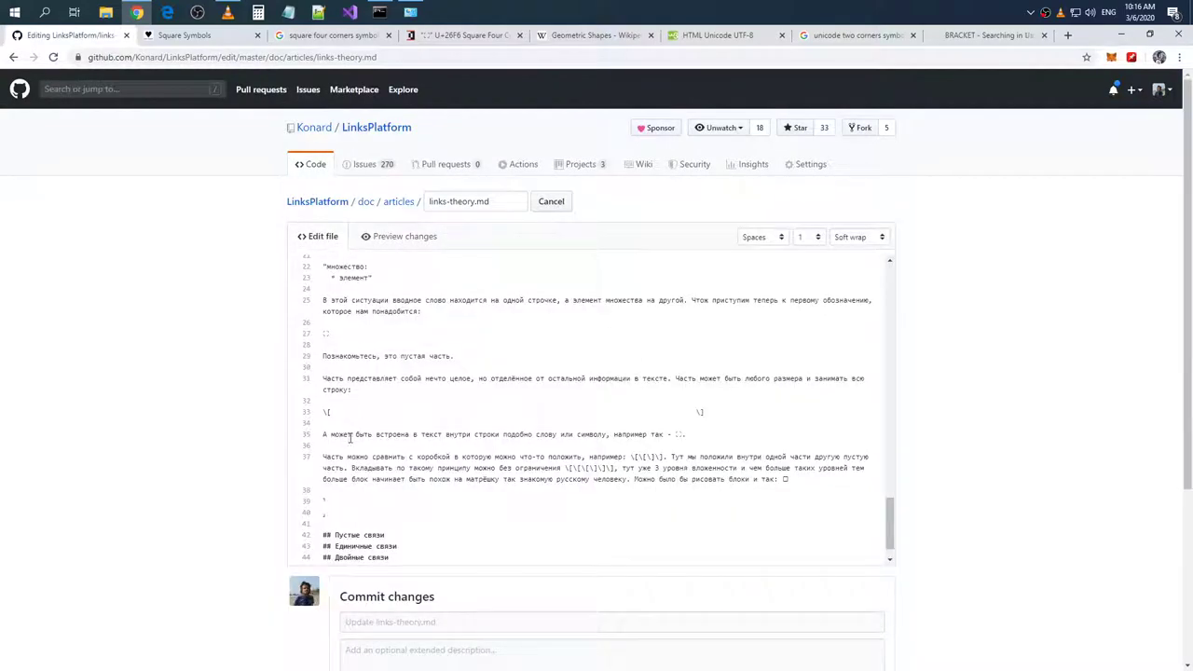
drag(323, 508, 355, 502)
key(BackSpace)
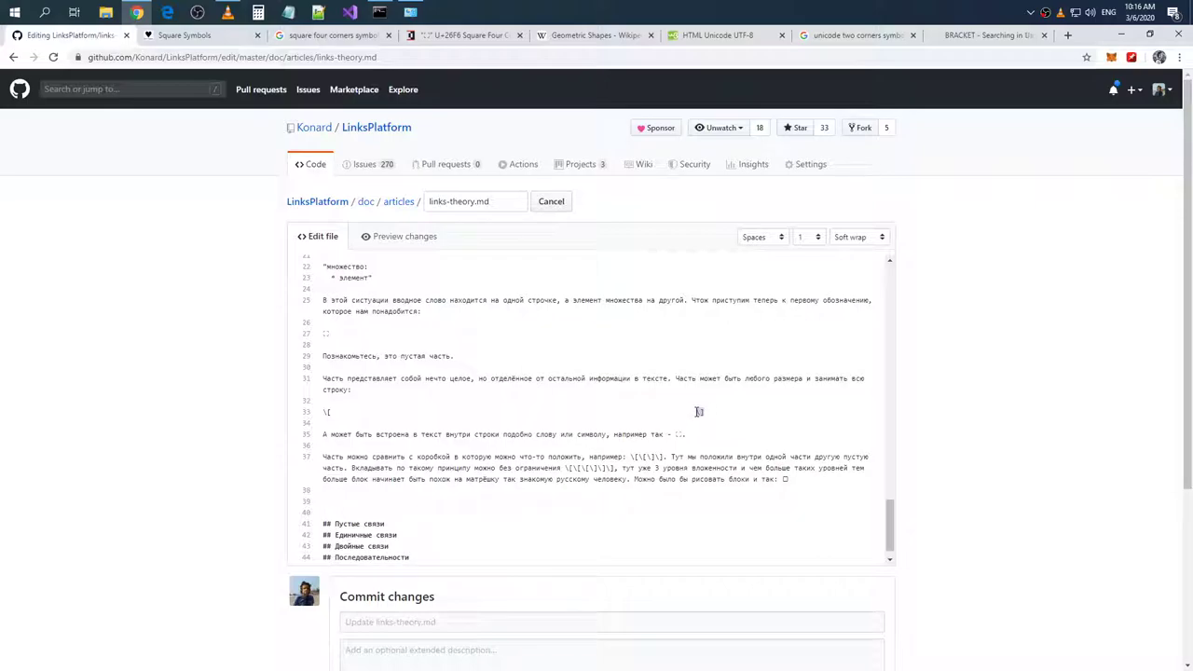
- Wrap the wide line with the square brackets \[ \] in a triple-backtick code block
drag(700, 413, 360, 413)
click(334, 404)
key(Return)
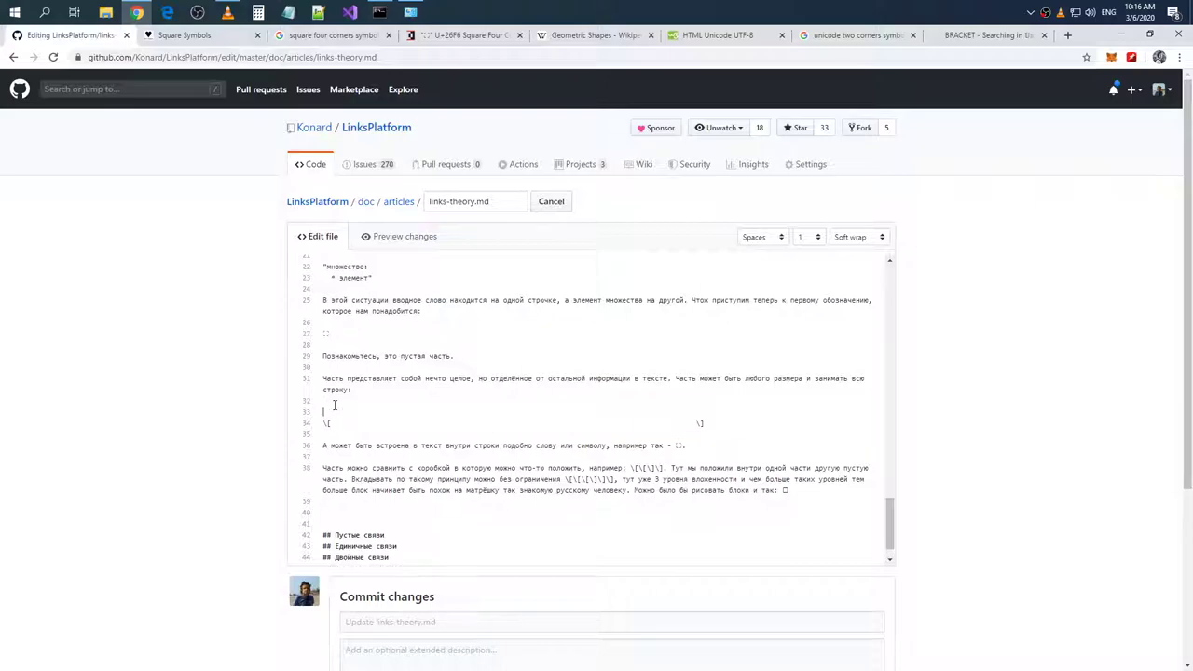
key(ctrl+v)
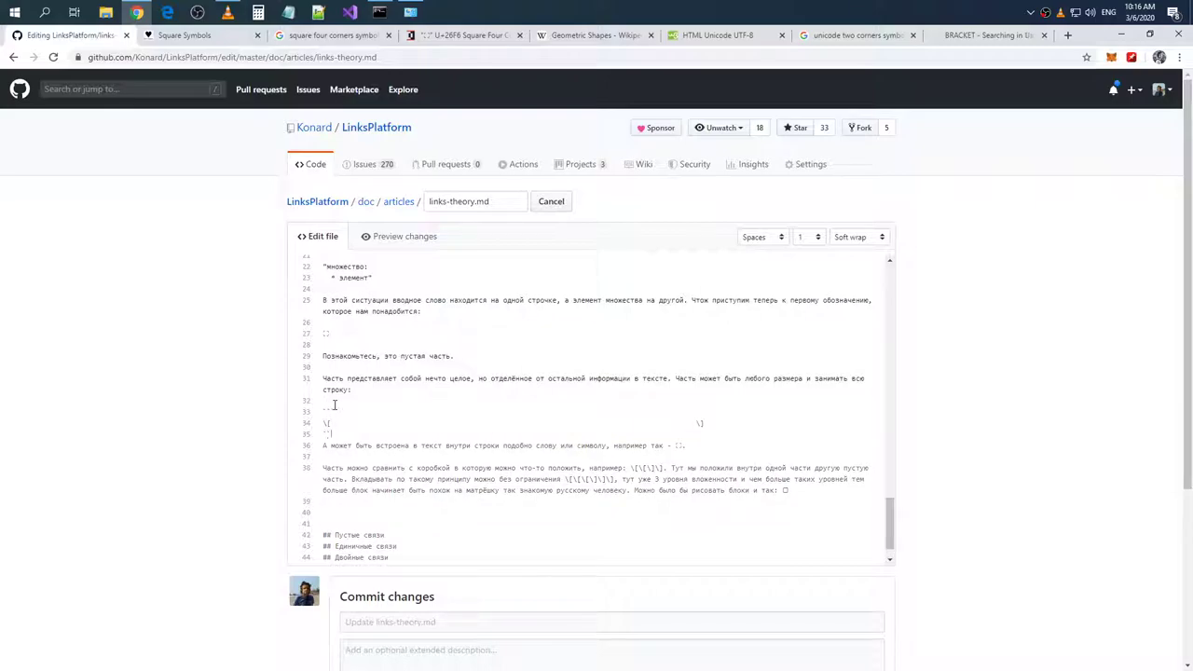
scroll(668, 399, down, 1)
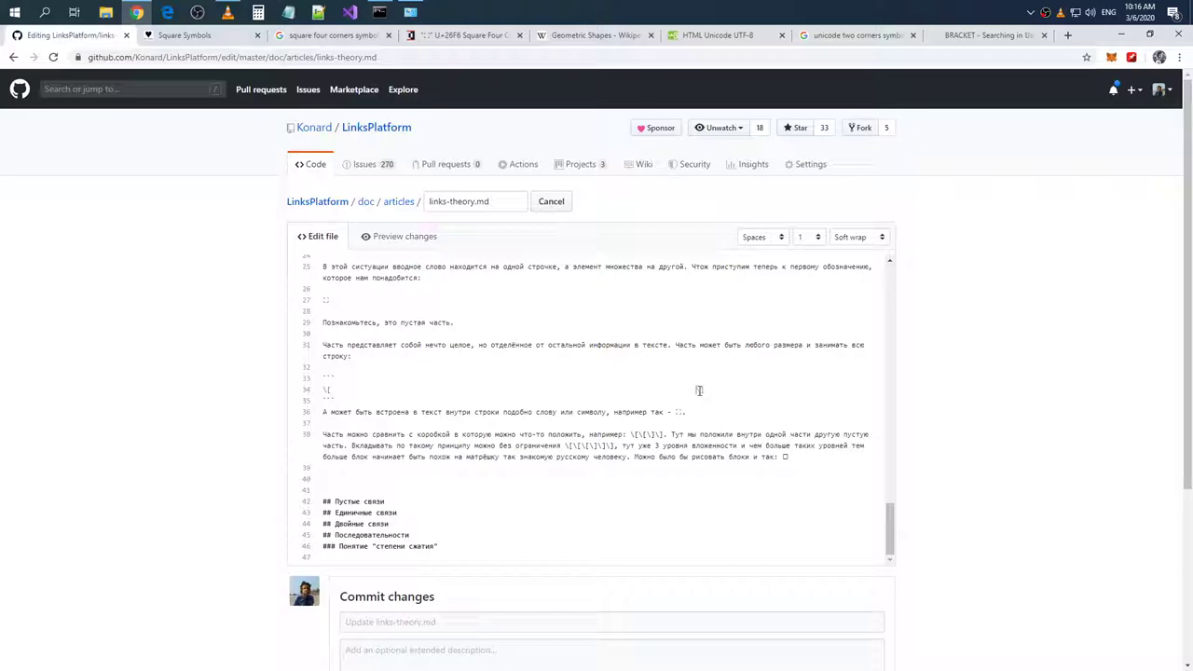
- Replace the closing \] in the code block with ⸣ and ⸥ on two lines, and delete the opening \[
key(Return)
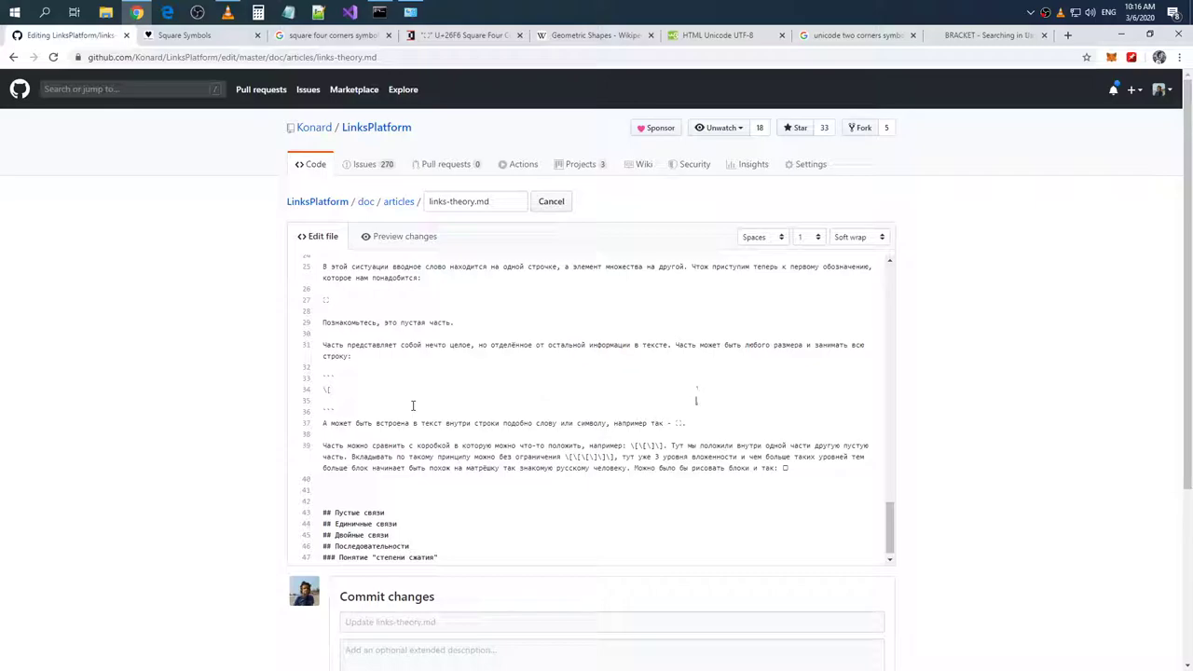
click(307, 392)
key(BackSpace)
key(BackSpace)
key(BackSpace)
- Copy the top left half bracket ⸢ and bottom left half bracket ⸤ from the Unicode table to the starts of the code block's two lines
click(994, 36)
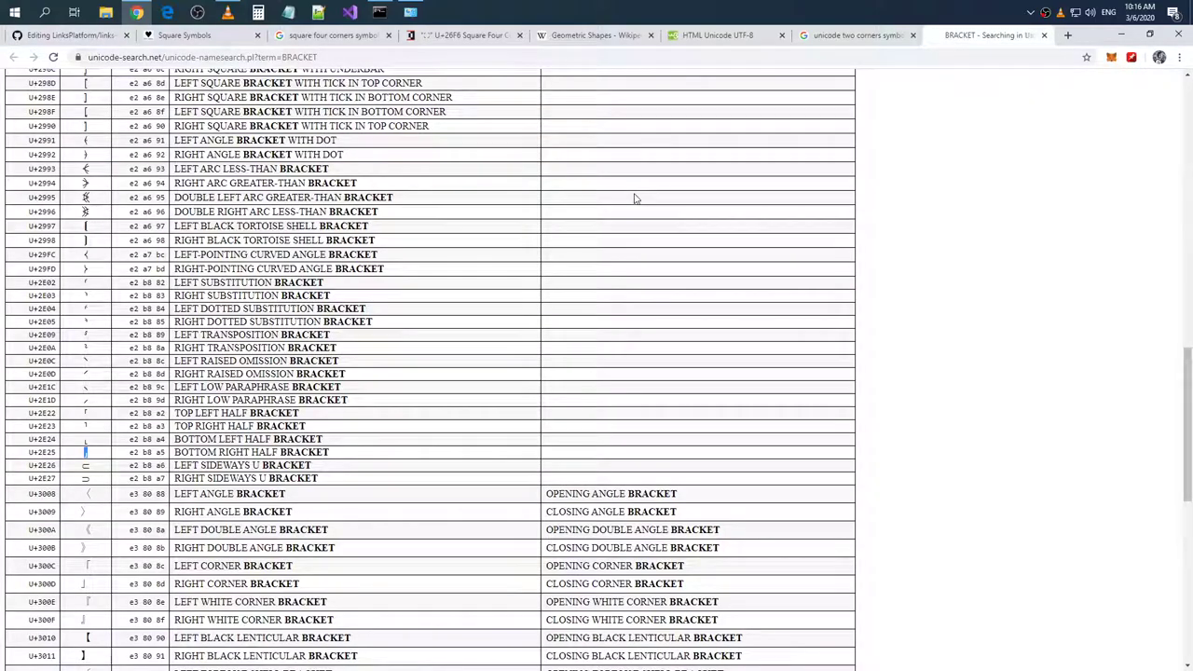
click(87, 412)
click(51, 36)
double_click(87, 444)
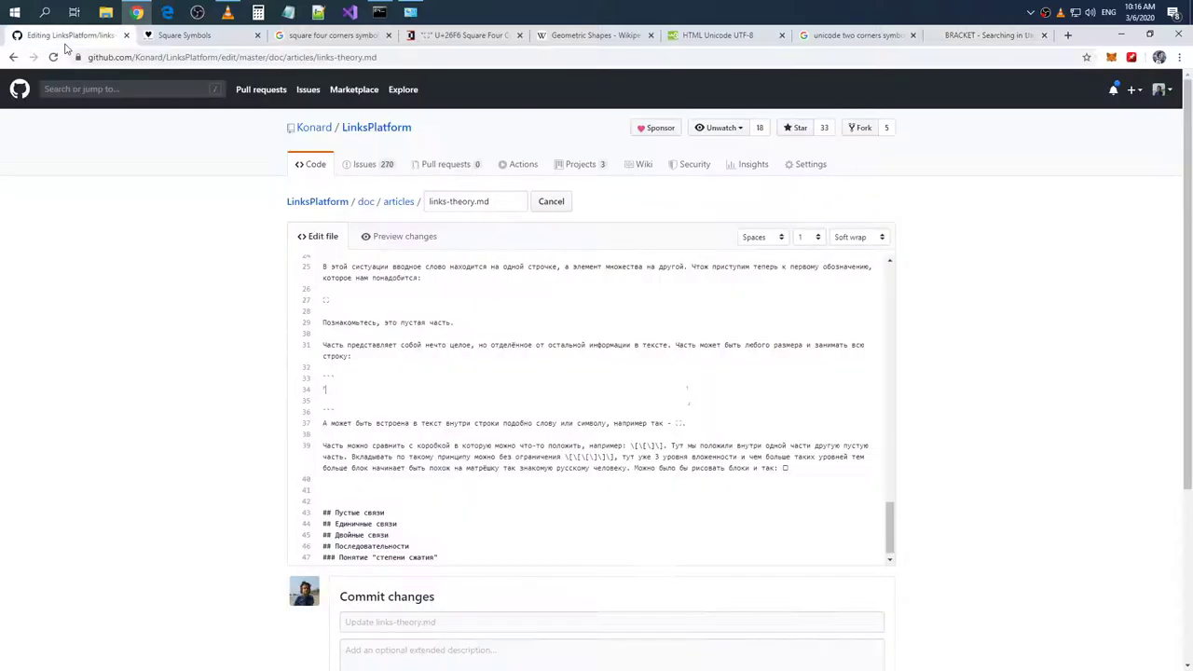
click(64, 38)
click(696, 400)
- Preview the article changes and examine how the half-bracket code block and the paragraphs around it render
click(392, 239)
scroll(516, 291, down, 15)
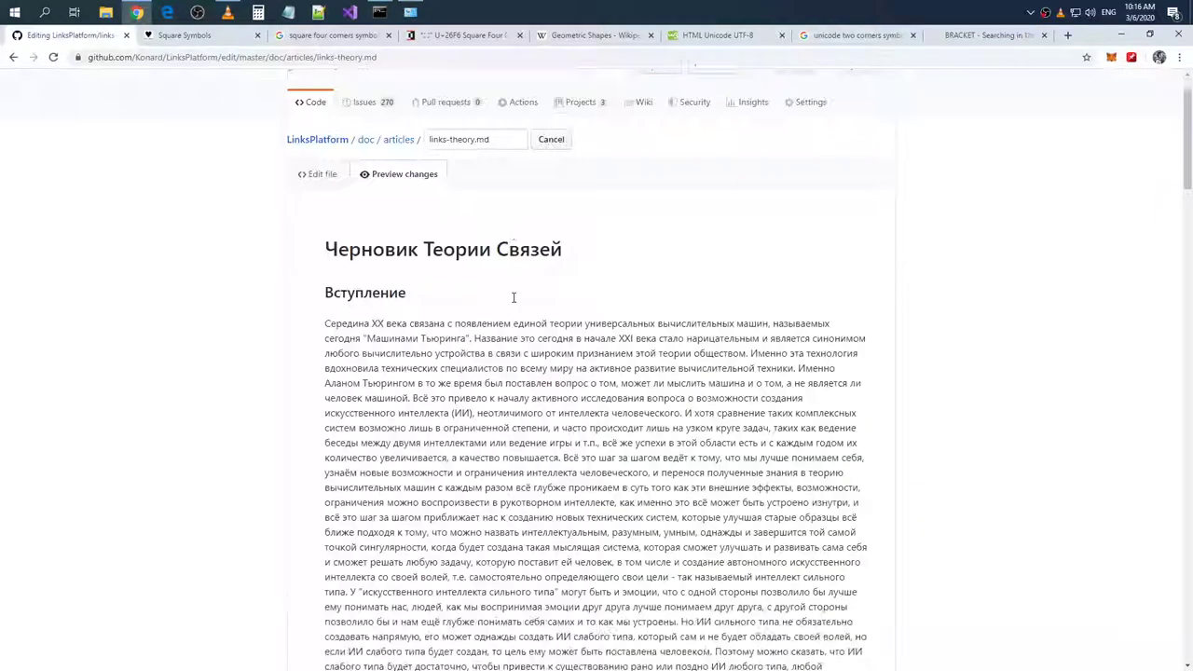
scroll(519, 279, down, 5)
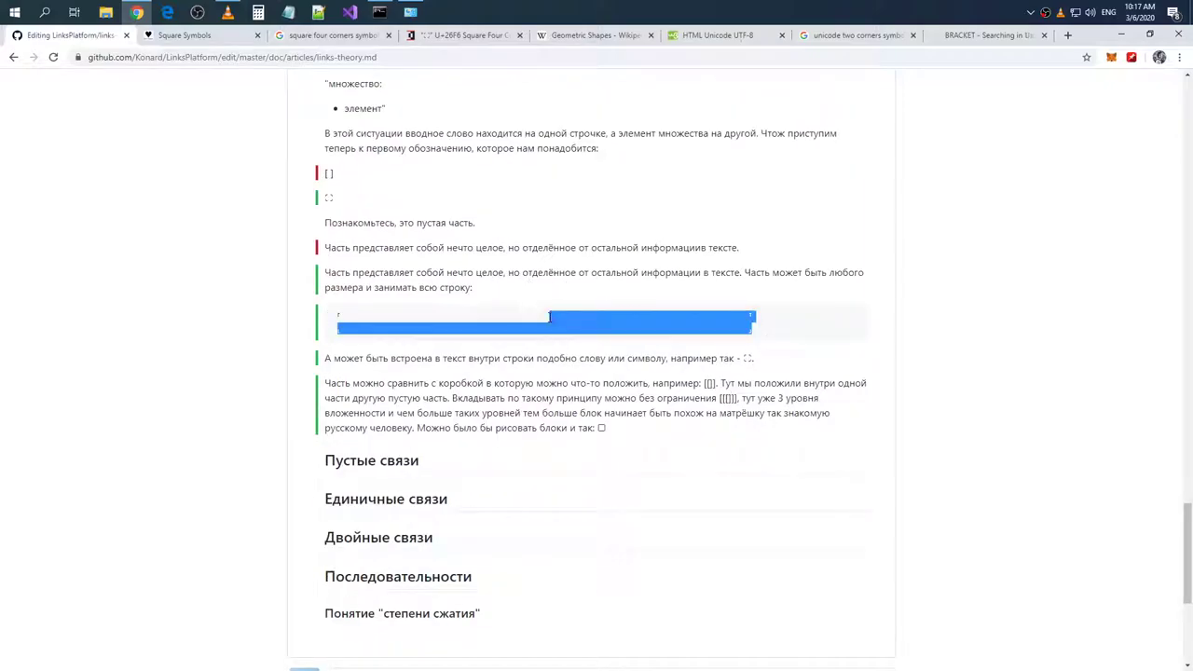
drag(475, 288, 338, 263)
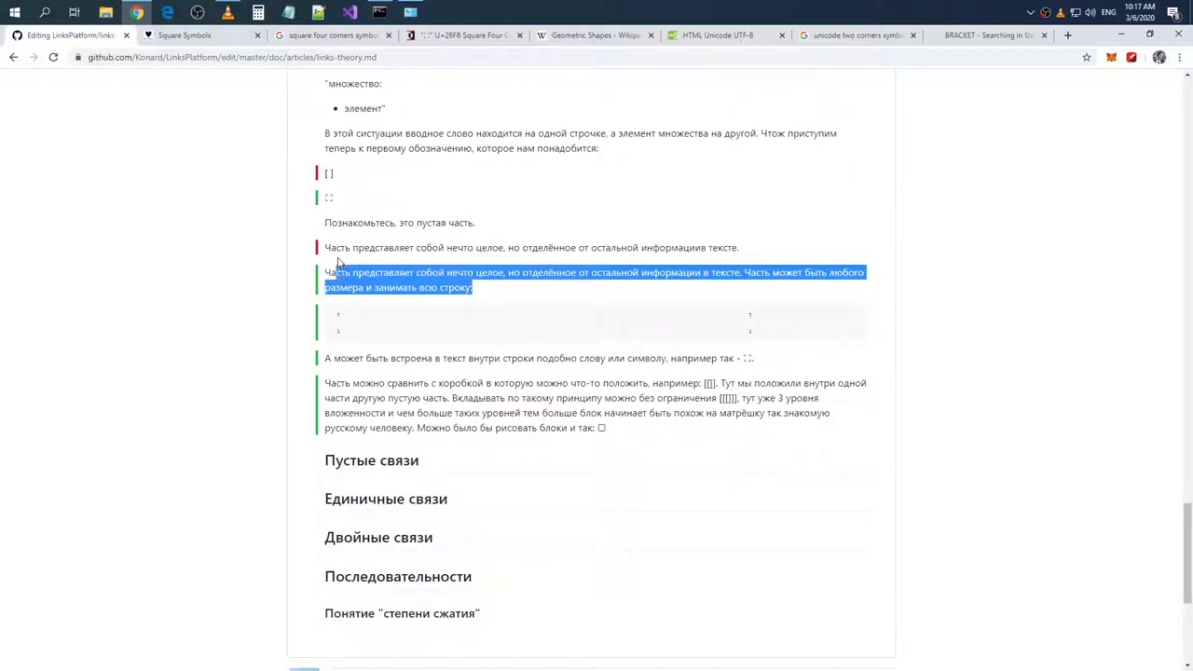
click(373, 264)
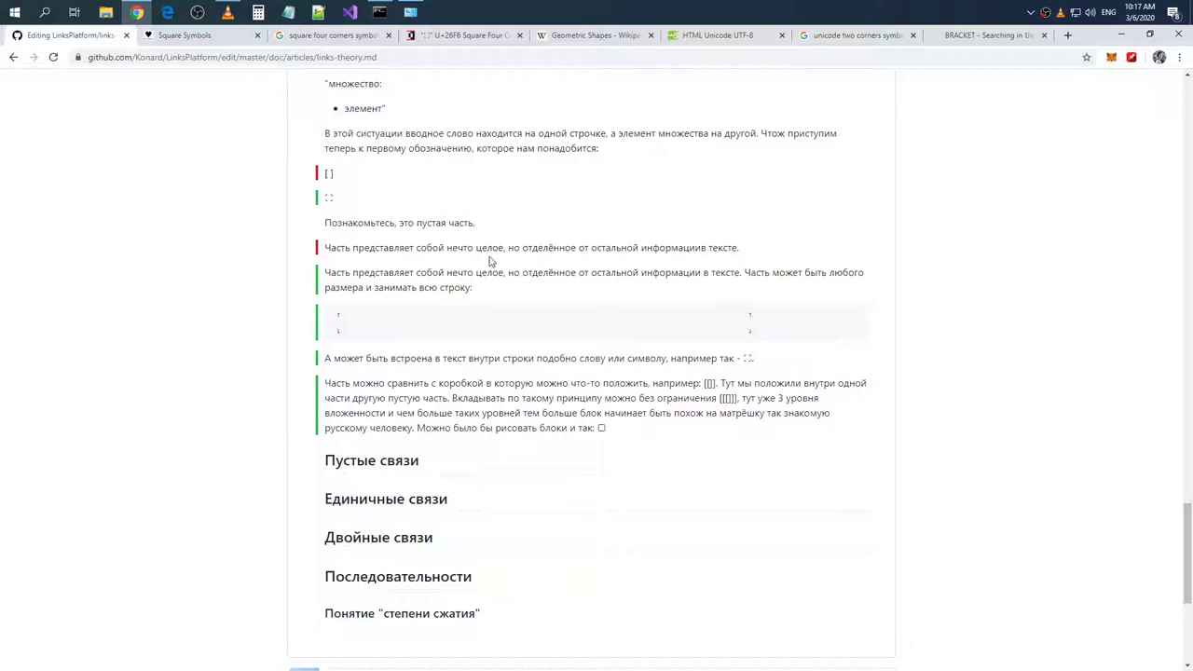
triple_click(760, 332)
click(756, 324)
triple_click(761, 336)
click(746, 317)
triple_click(759, 337)
click(792, 333)
drag(830, 415, 757, 398)
click(757, 398)
drag(748, 429, 644, 413)
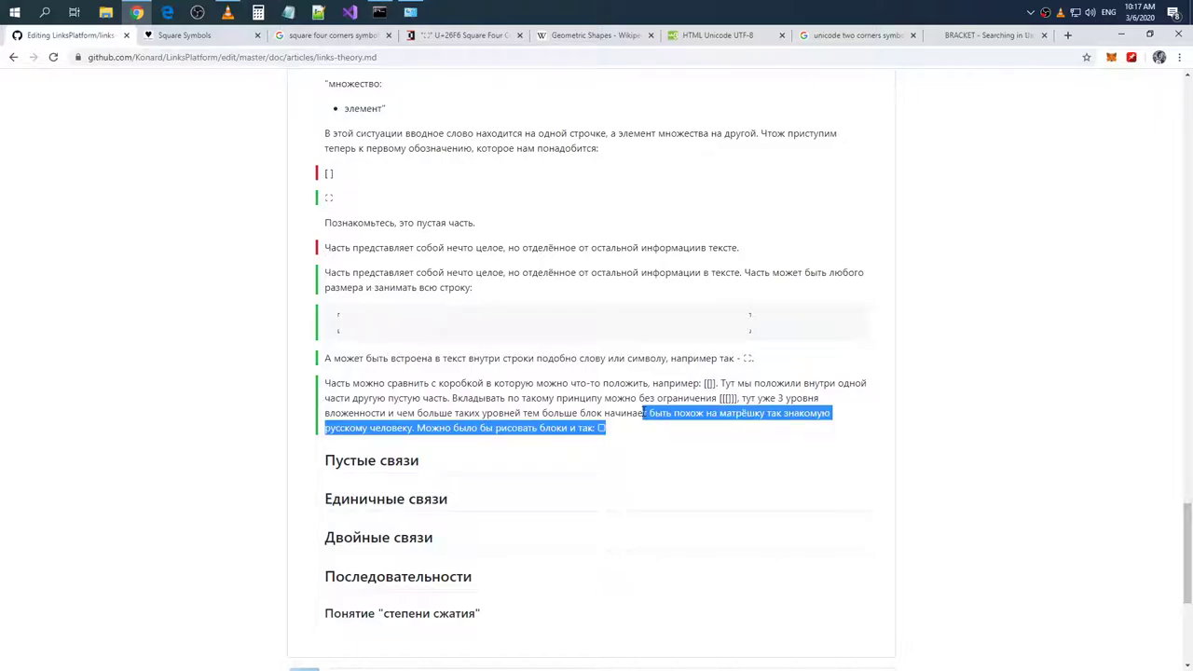
click(645, 414)
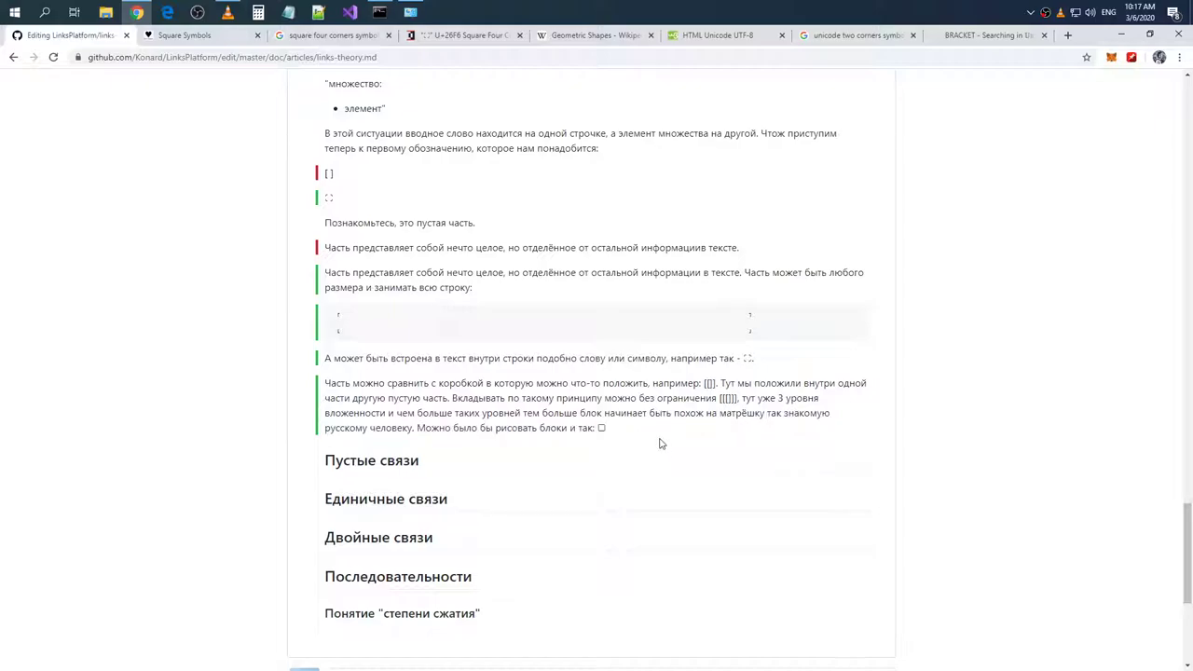
click(13, 58)
click(706, 151)
scroll(711, 160, up, 20)
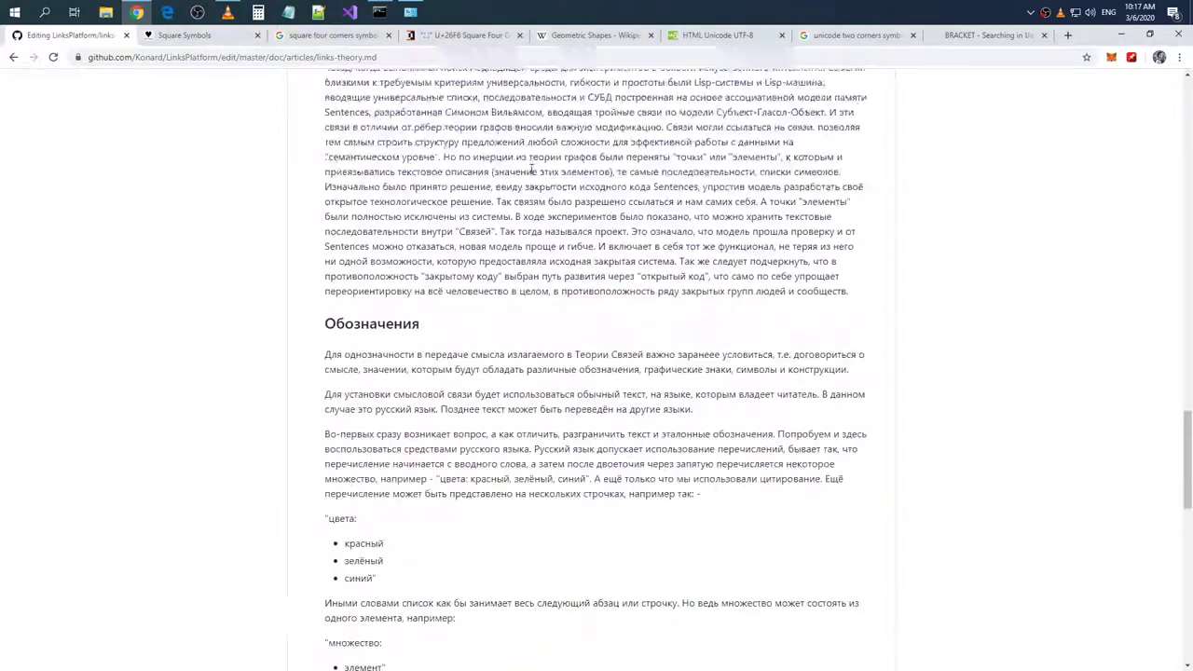
- Continue the rounded-square sentence with ", но для экономии краски, чернил, будем считать, что достаточно обозначить только углы блока"
click(328, 238)
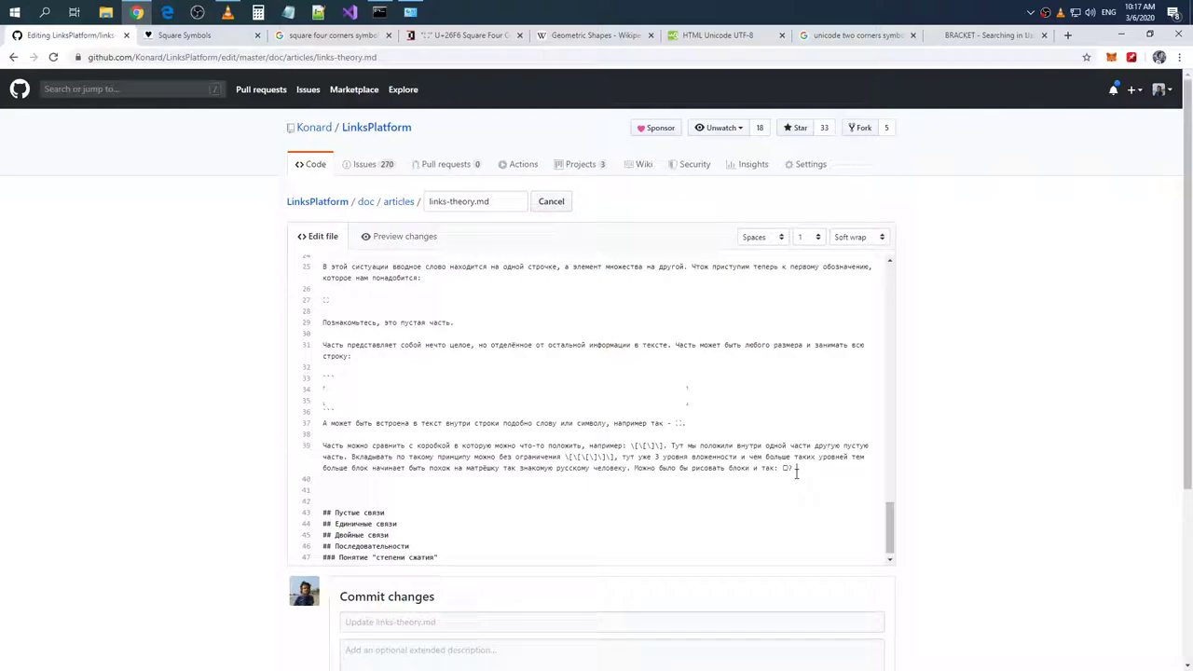
key(BackSpace)
key(BackSpace)
key(BackSpace)
key(alt+shift)
text(, ход)
text( для эконо)
text(мии краски)
text(, чернил)
text(, бдем)
key(BackSpace)
key(BackSpace)
key(BackSpace)
text(уд)
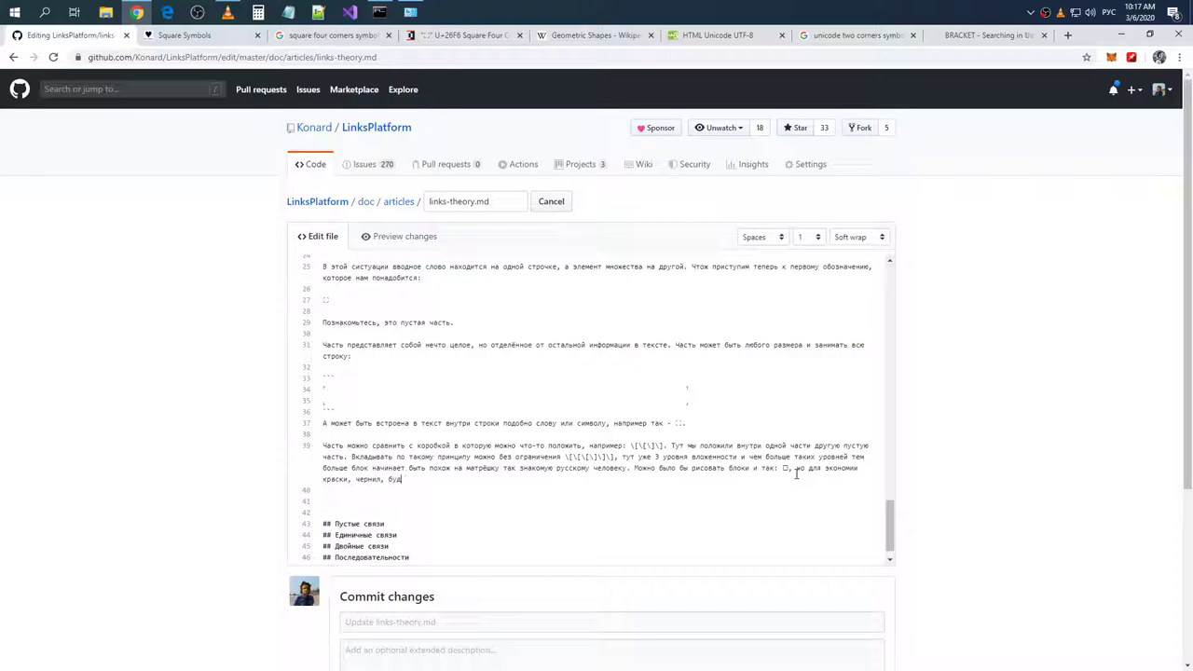
text(ем считать, что достаточно)
text(обозначить только углы блока)
- Copy the four-corners symbol ⛶ from the inline example to the end of the sentence about marking only the corners
click(687, 388)
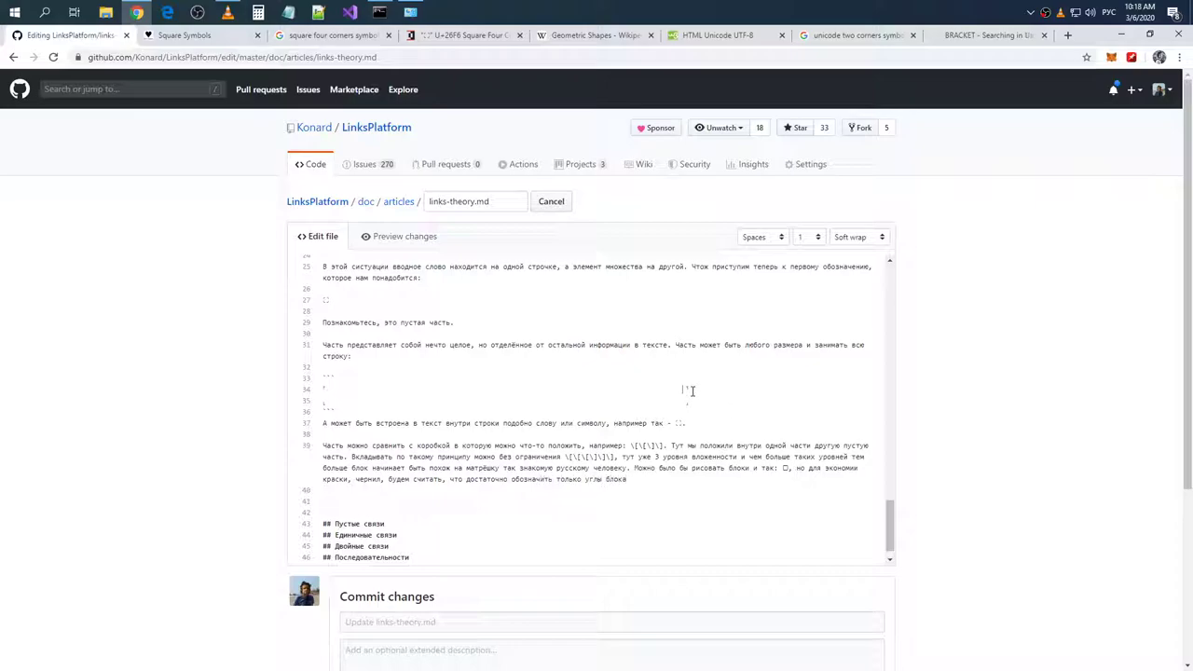
click(682, 479)
drag(680, 421, 674, 421)
key(ctrl+c)
click(656, 475)
key(ctrl+v)
- Replace "блока" before the four-corners symbol and "блоки" in the drawing sentence with "части"
key(shift+Left)
key(shift+Left)
key(shift+Left)
key(shift+Left)
key(shift+Left)
text(части)
double_click(733, 468)
key(ctrl+v)
text(части)
- Search the article for "блок", replace the remaining occurrence with "часть" and change "похож" to "похожа"
key(ctrl+f)
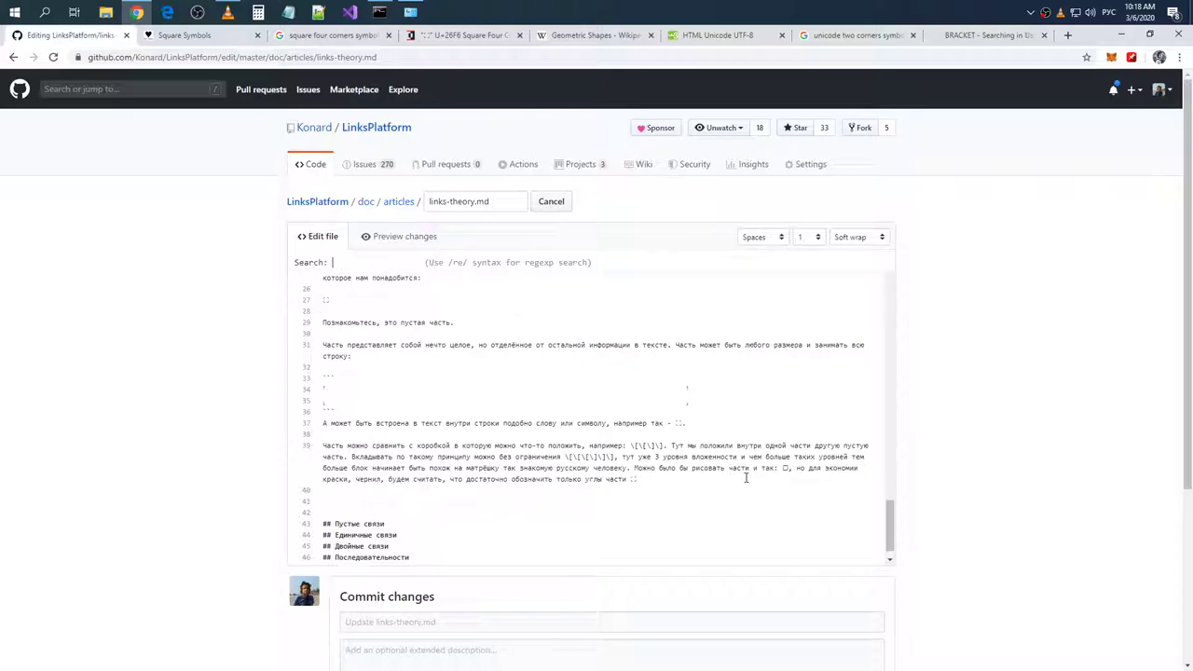
text(блок)
key(Return)
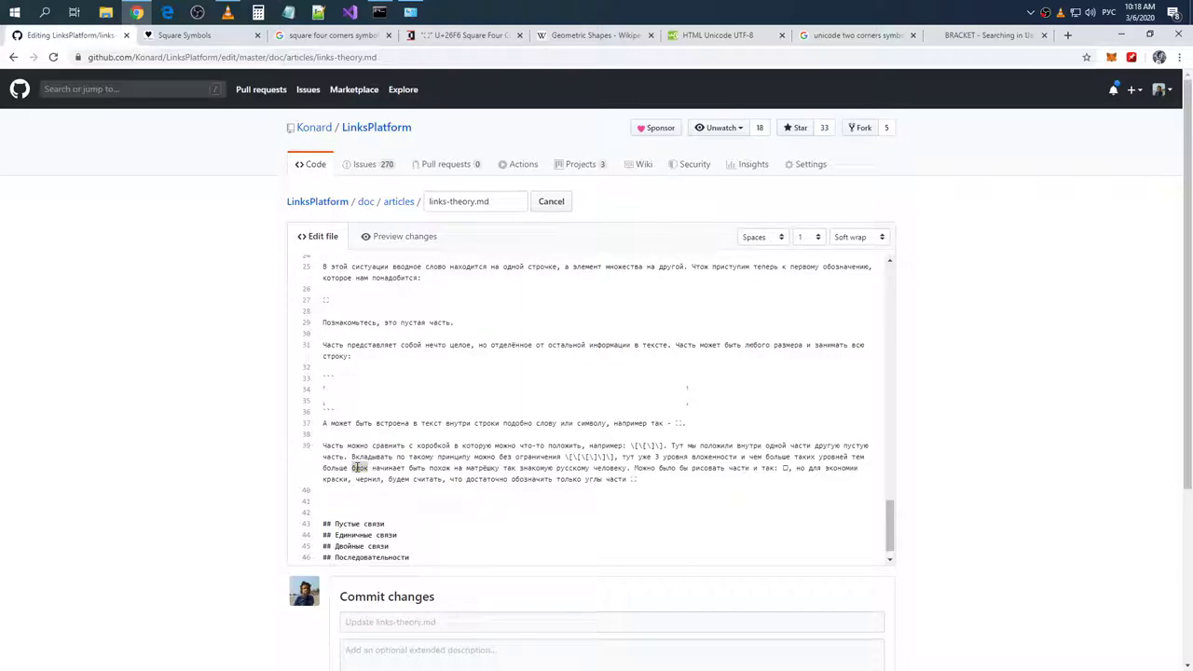
text(часть)
click(463, 468)
text(асть)
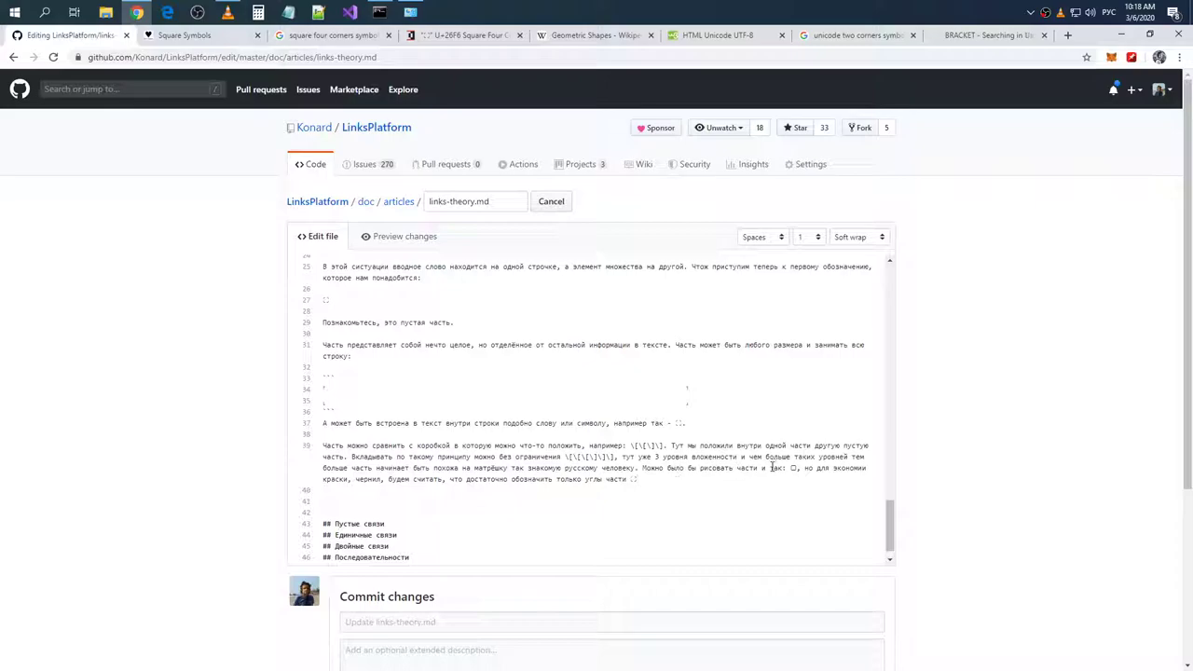
- End the corners sentence with a period and add "Ещё такой подход позволит не путать часть с квадратом или прямоугольником"
click(715, 489)
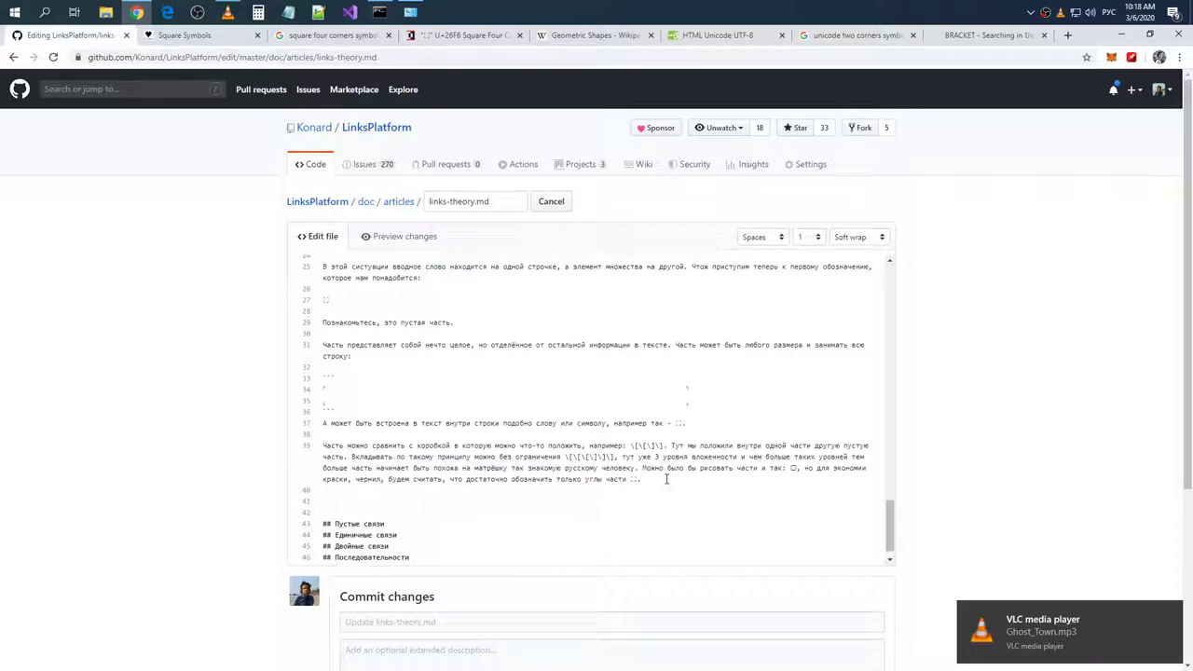
text(Ещ)
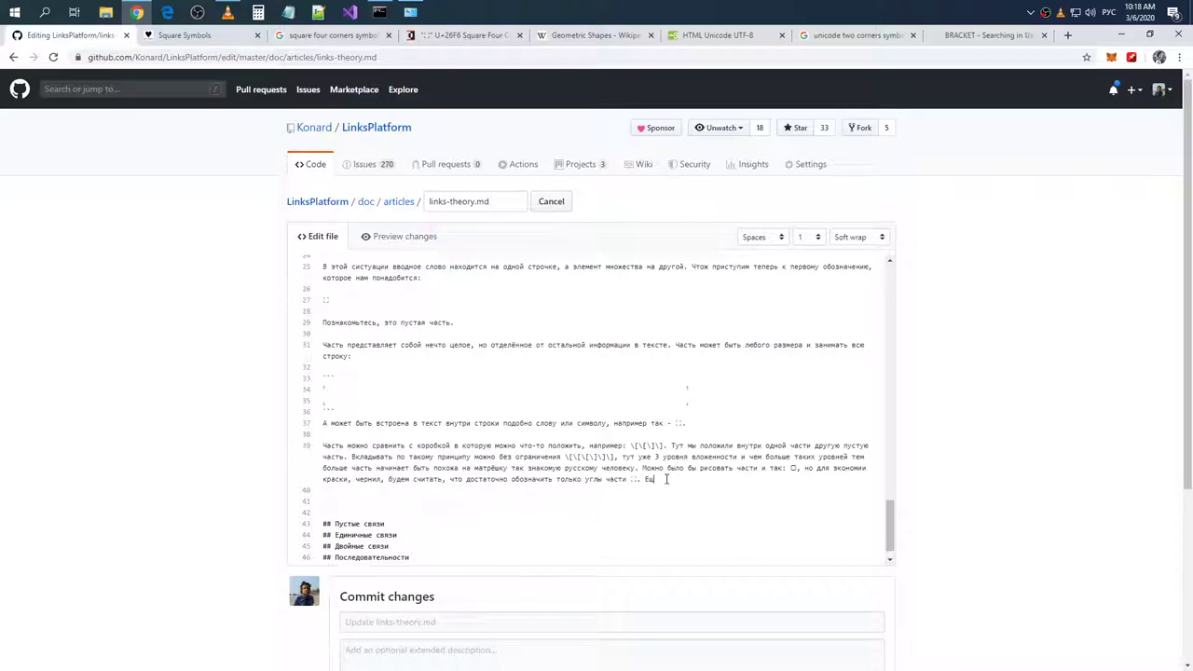
text(ё такой подход позволит не путать блок с квадратом или прямоугольником)
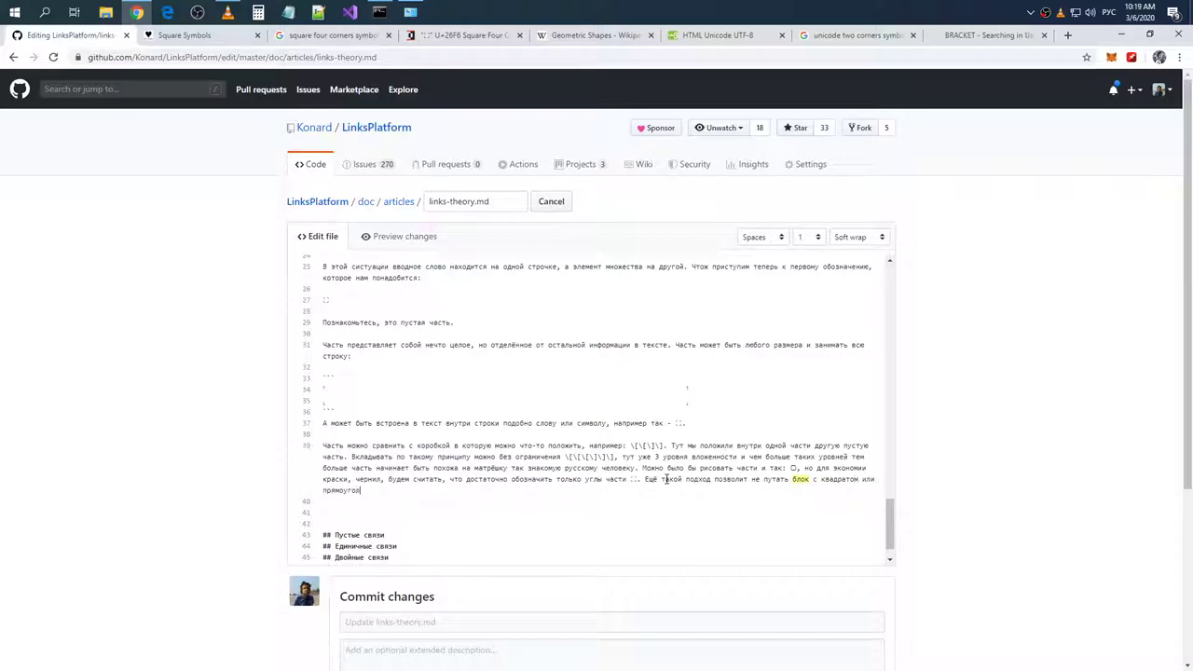
right_click(801, 479)
click(804, 481)
text(часть)
- Extend the new sentence with ", и тогда в части можно будет складывать фигуры:" and start a new line
text(в бл)
key(BackSpace)
key(BackSpace)
text(части )
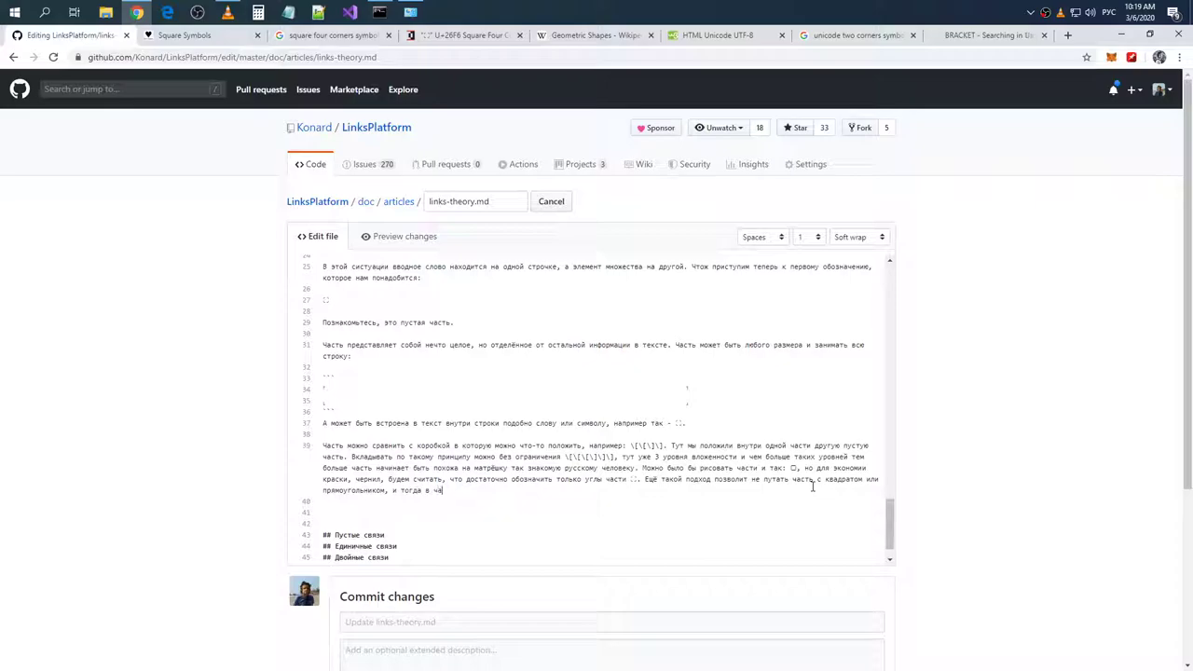
text(можно буде)
text(т складывать фиг)
text(ур)
text(ык)
key(Return)
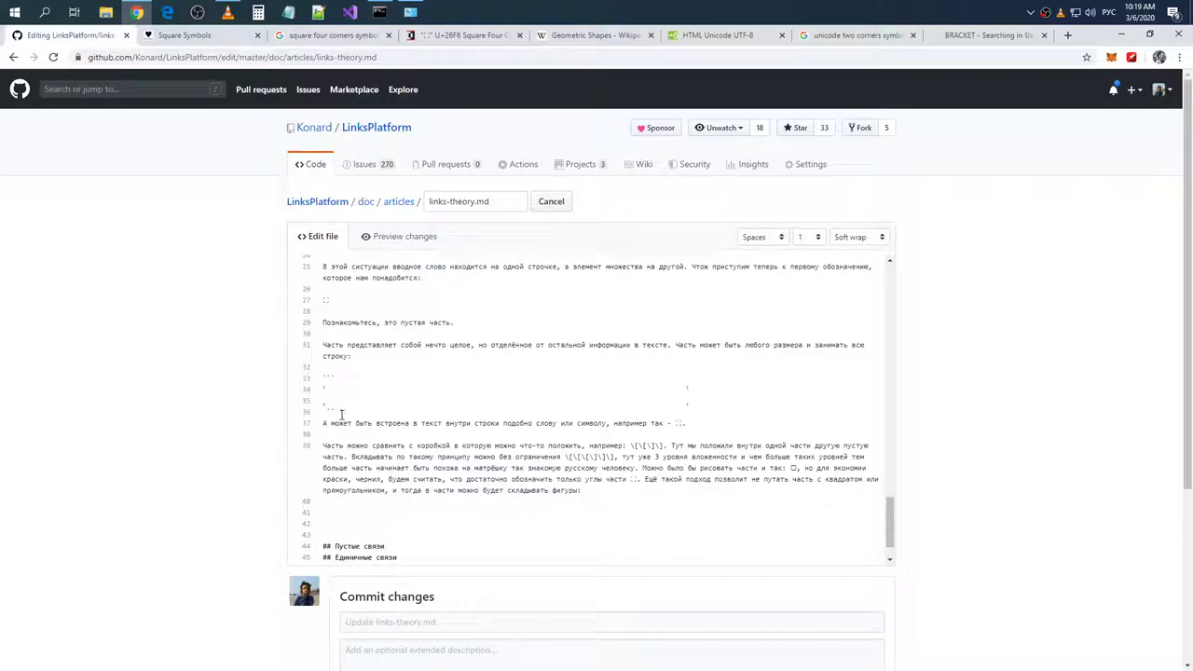
- Copy the half-bracket code block and paste it below the sentence ending in "складывать фигуры:"
drag(337, 413, 317, 383)
key(ctrl+c)
click(399, 501)
key(ctrl+v)
scroll(399, 501, down, 1)
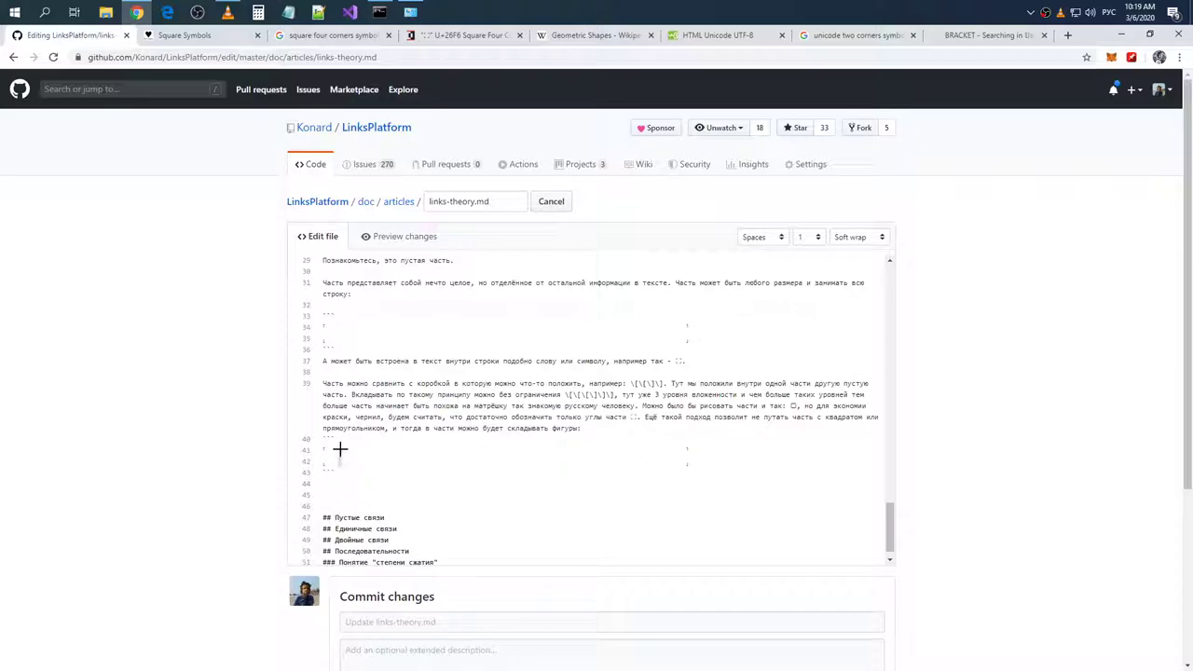
- Turn the copied wide frame into a row of three short half-bracket frames and delete the surplus width
drag(343, 461, 386, 463)
click(344, 450)
key(ctrl+v)
key(ctrl+v)
click(344, 464)
key(alt+shift)
click(418, 459)
mouse_move(700, 459)
mouse_down()
mouse_move(456, 449)
mouse_move(704, 463)
mouse_up()
click(390, 448)
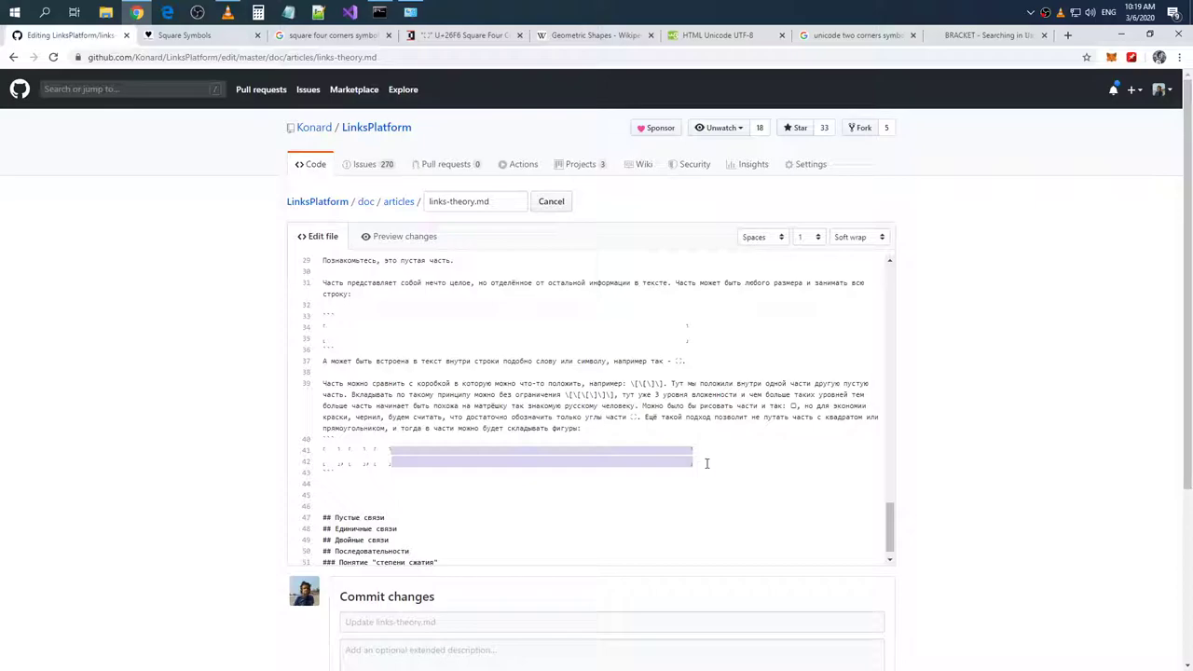
key(Delete)
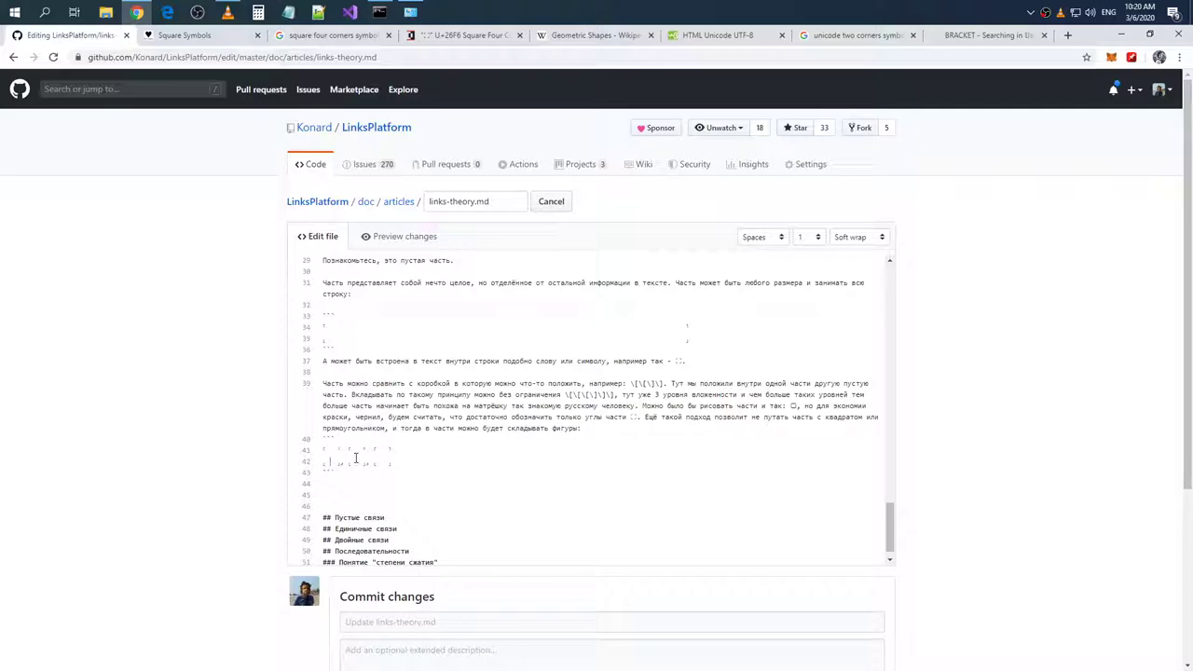
- Insert an empty line between the top and bottom brackets of the three short frames
click(404, 456)
key(Return)
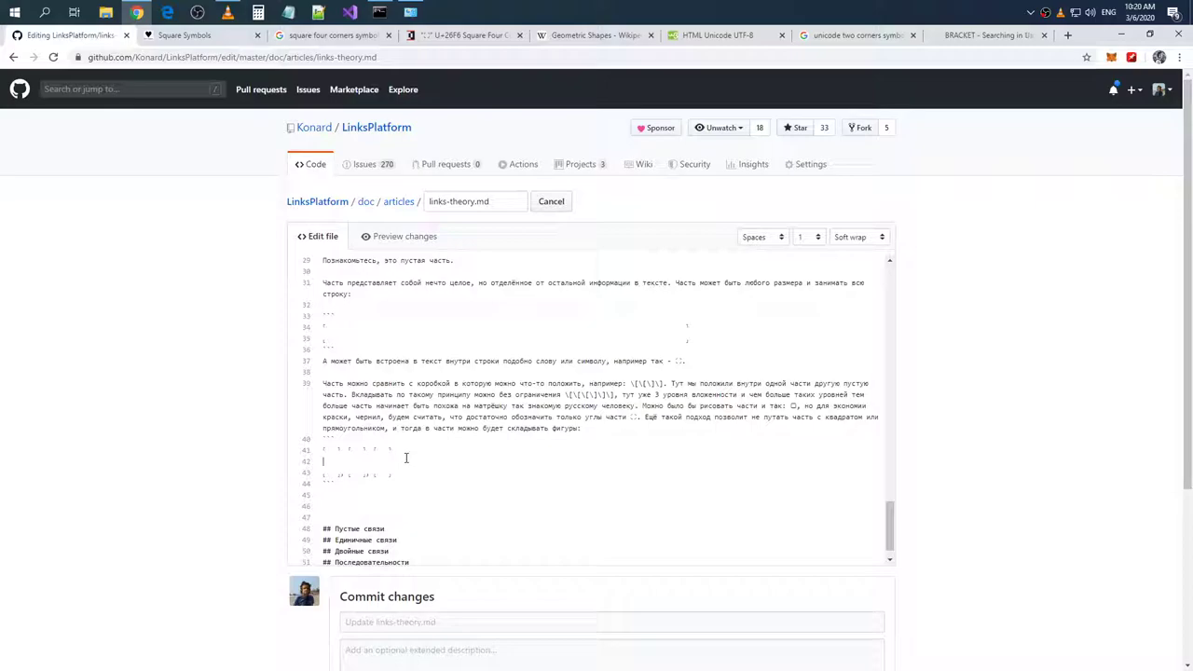
click(331, 464)
drag(328, 459, 334, 461)
- Find the white up-pointing triangle on Wikipedia's Geometric Shapes page and copy the symbol
click(993, 34)
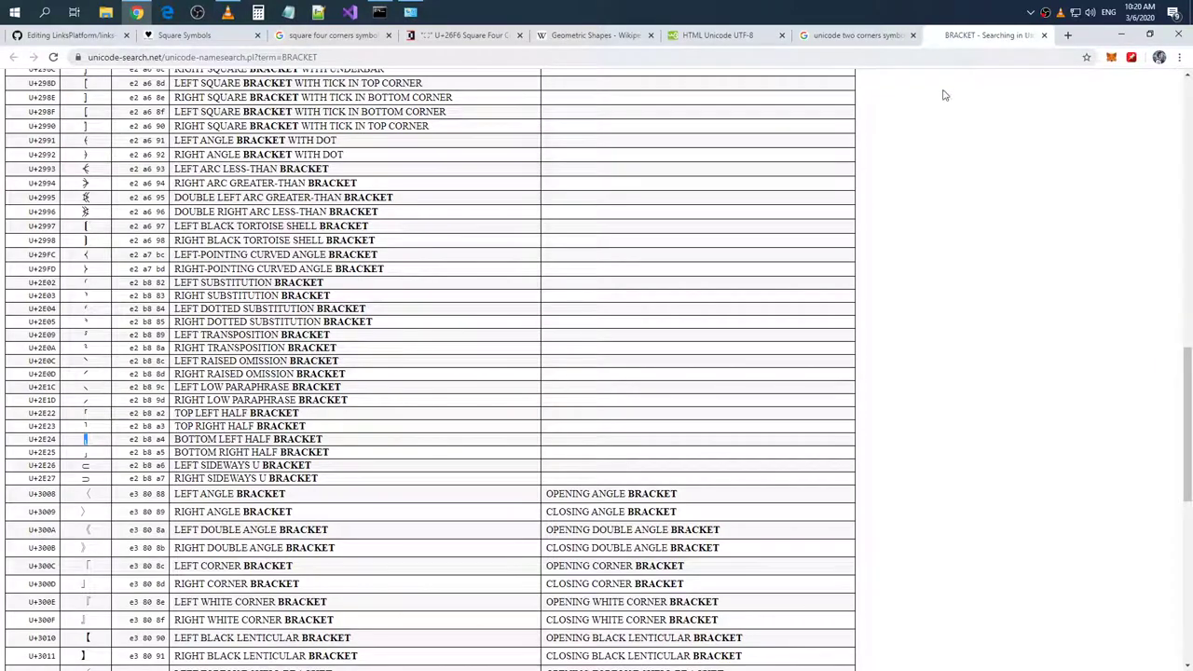
scroll(938, 115, up, 7)
scroll(940, 107, up, 5)
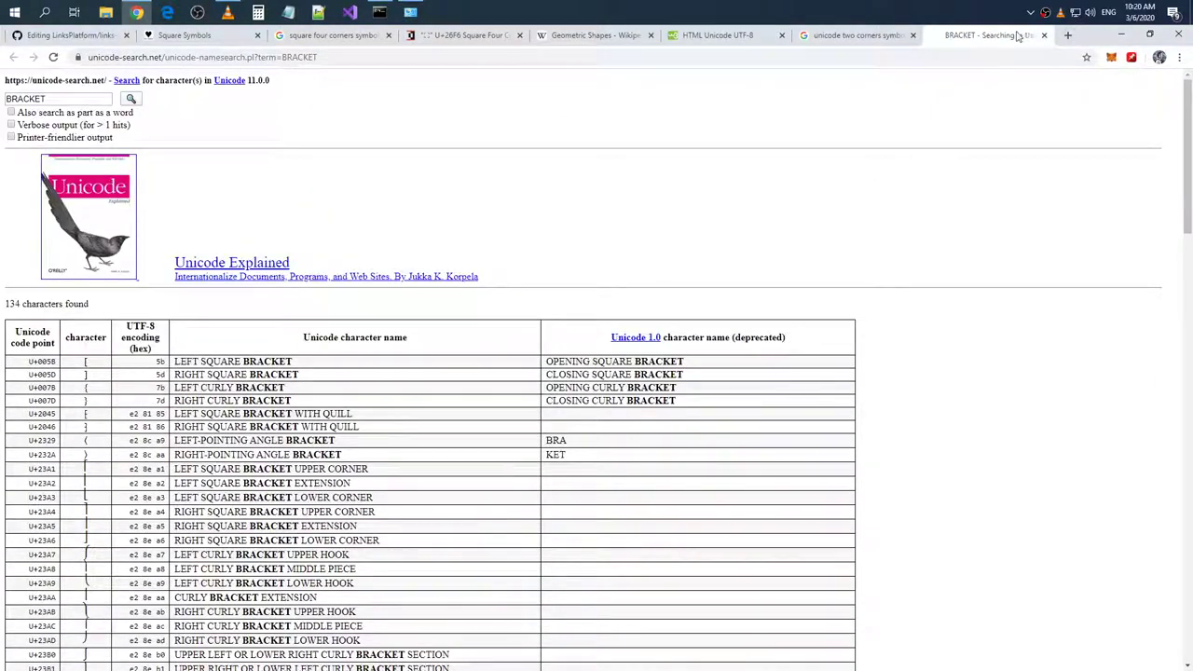
click(895, 35)
click(1067, 34)
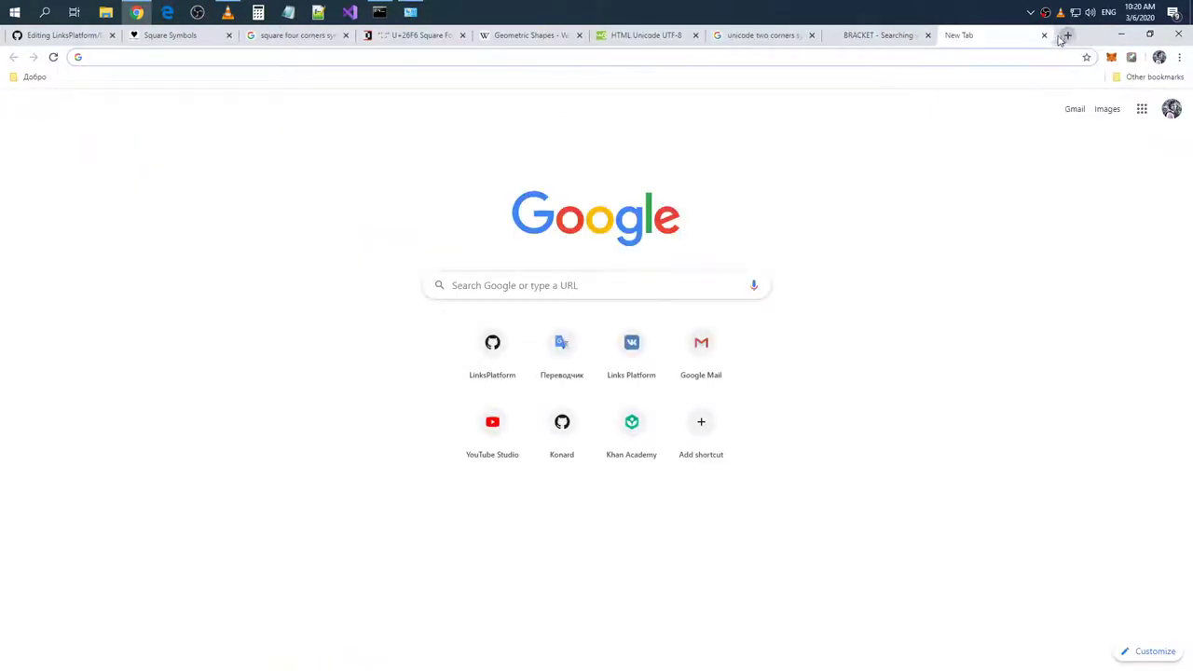
click(1066, 35)
click(604, 40)
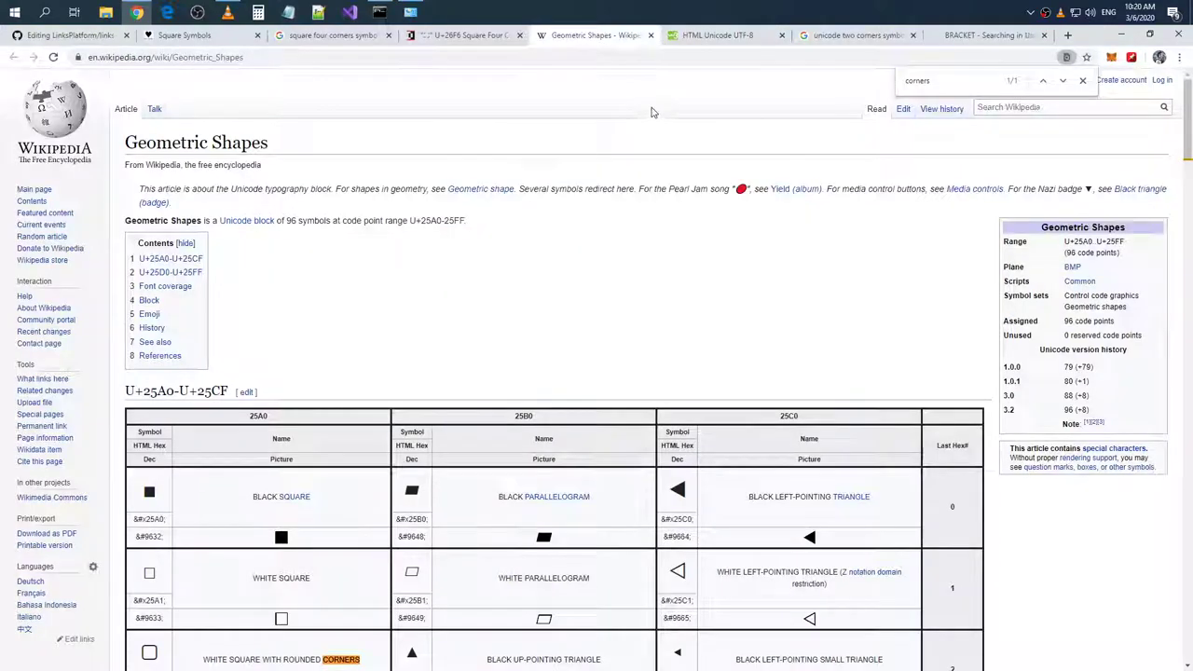
scroll(652, 112, down, 4)
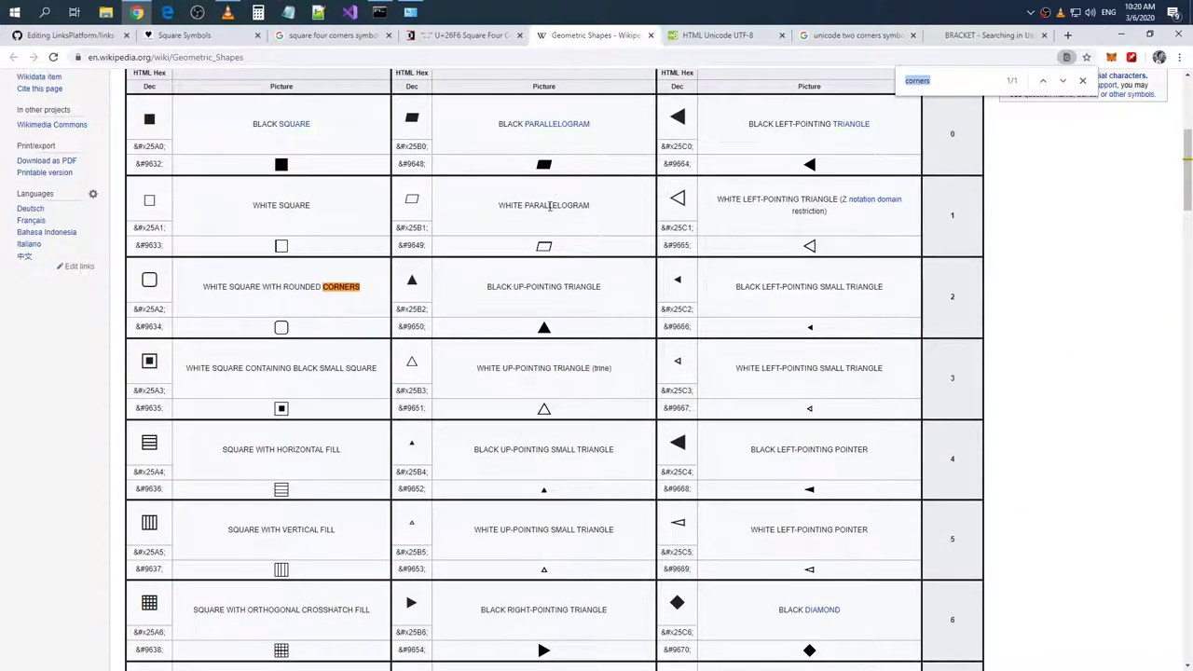
double_click(411, 363)
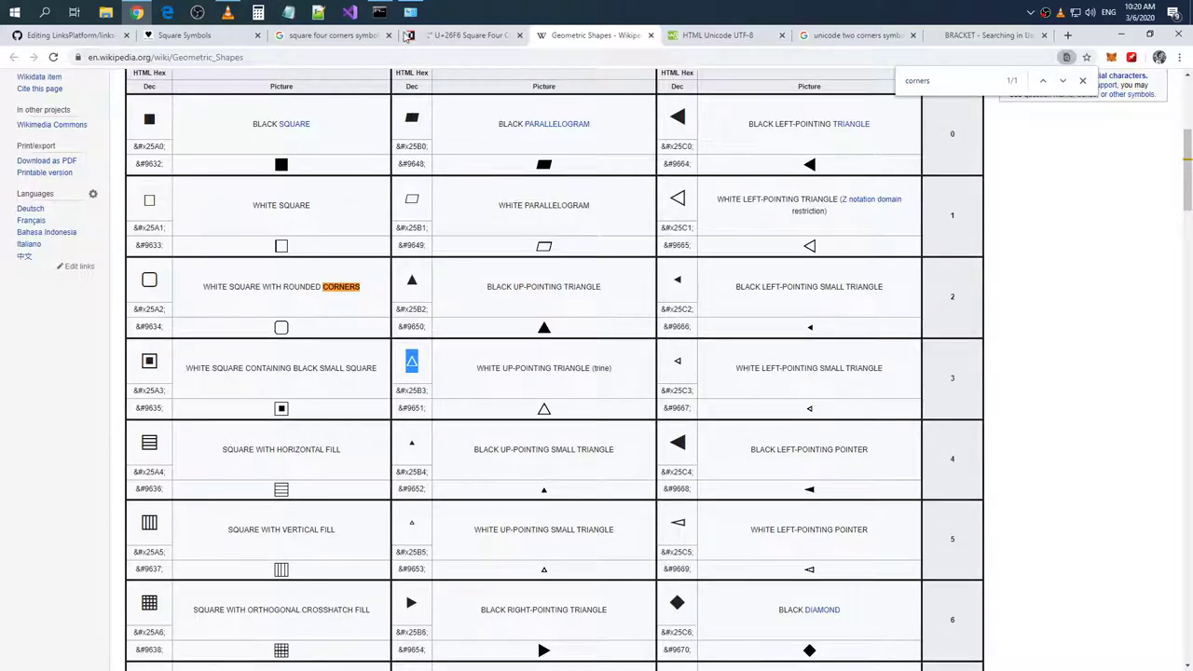
- Paste the triangle inside the middle half-bracket frame of the article's new code block
click(73, 35)
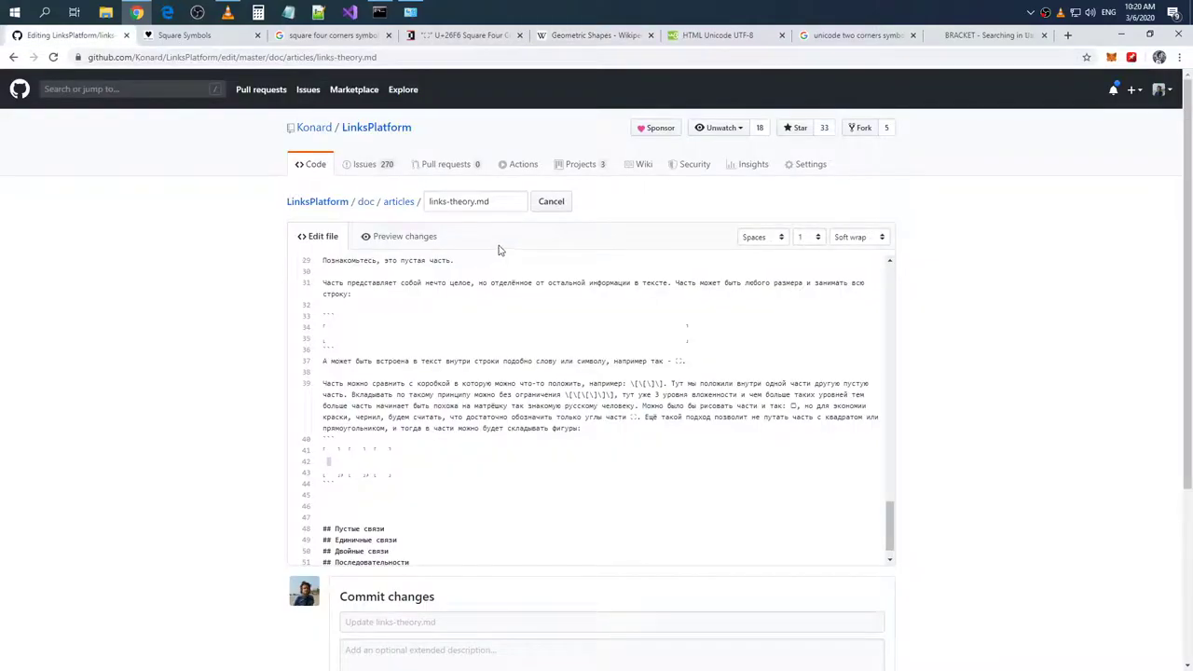
click(356, 463)
key(ctrl+v)
key(BackSpace)
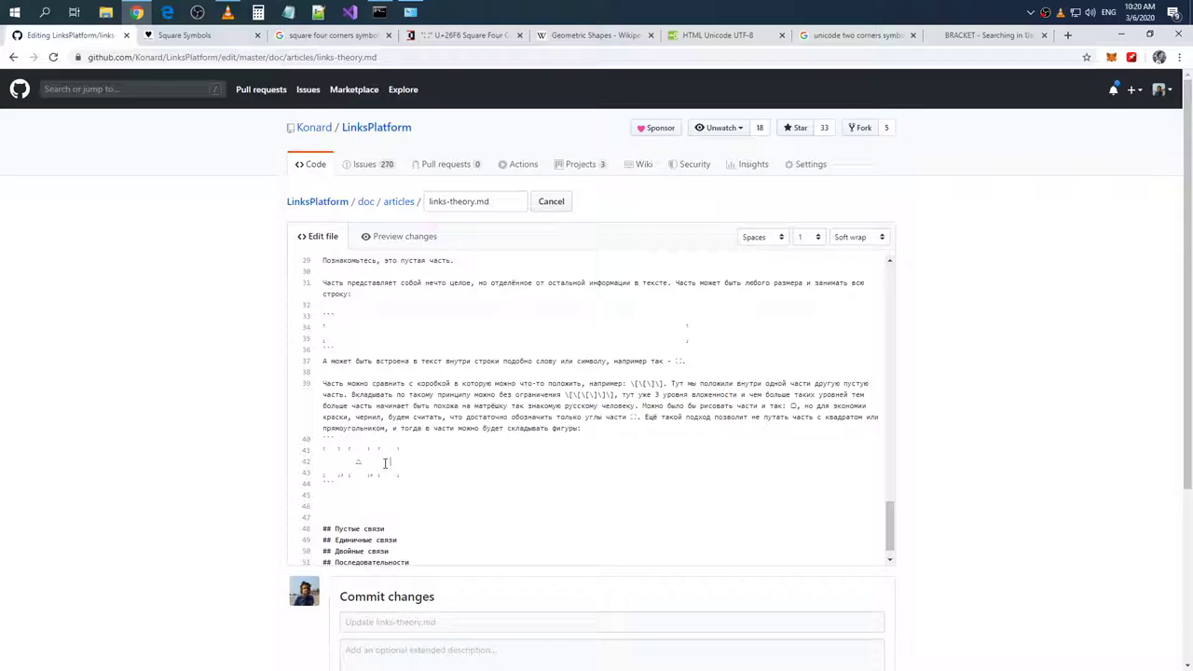
- Search the Geometric Shapes page for "circle" and copy the white circle symbol
click(968, 35)
click(578, 36)
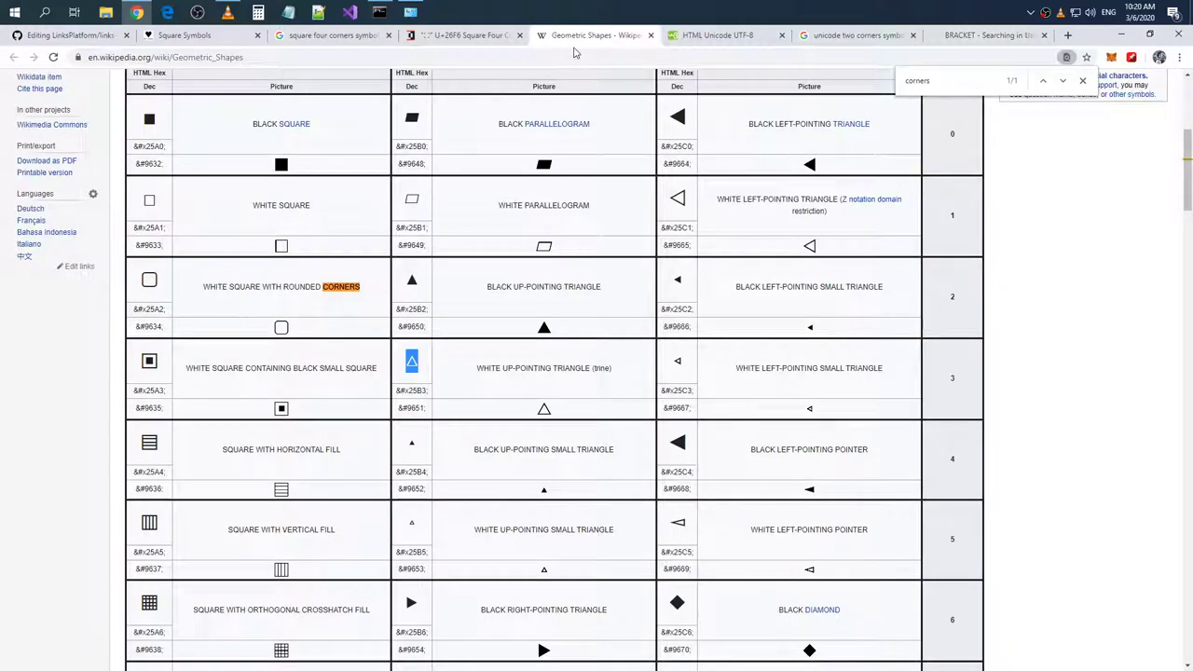
key(ctrl+f)
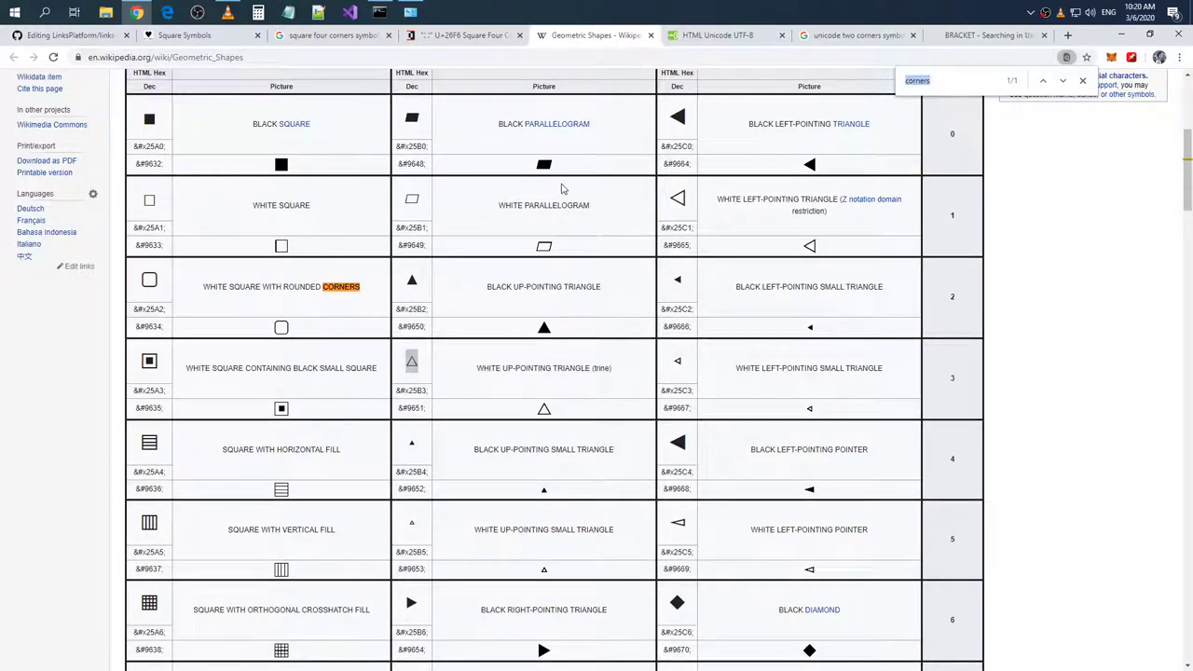
text(c)
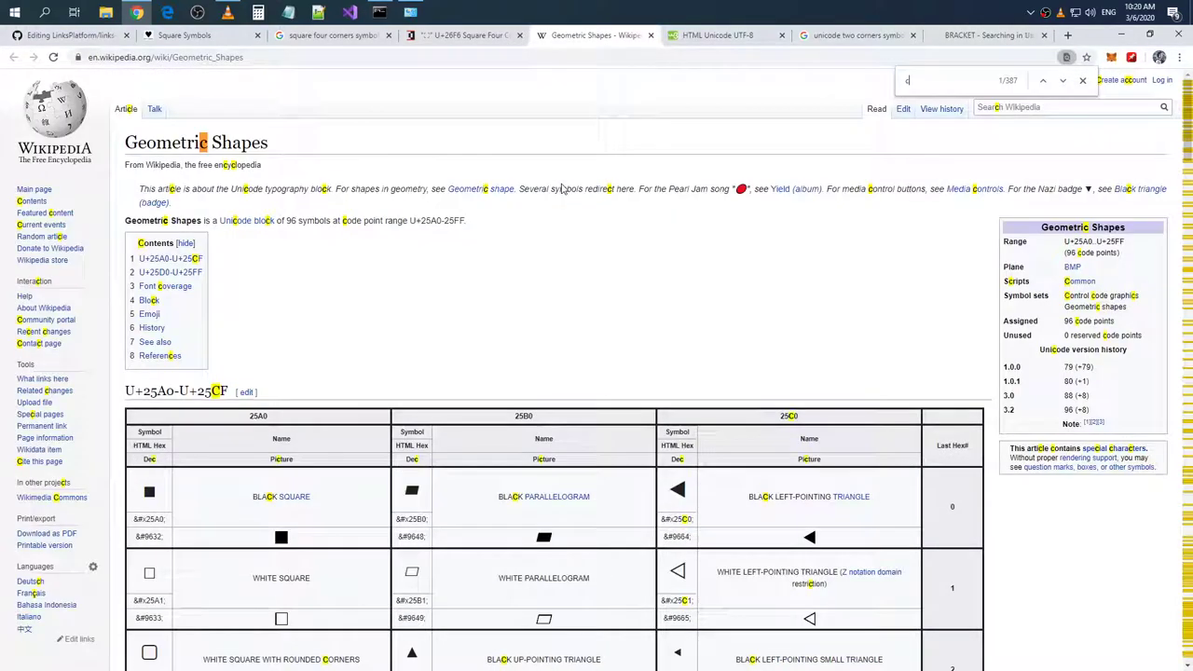
text(ircle)
drag(685, 374, 663, 334)
key(ctrl+c)
- Paste the circle inside the third half-bracket frame in the article
click(173, 35)
click(71, 35)
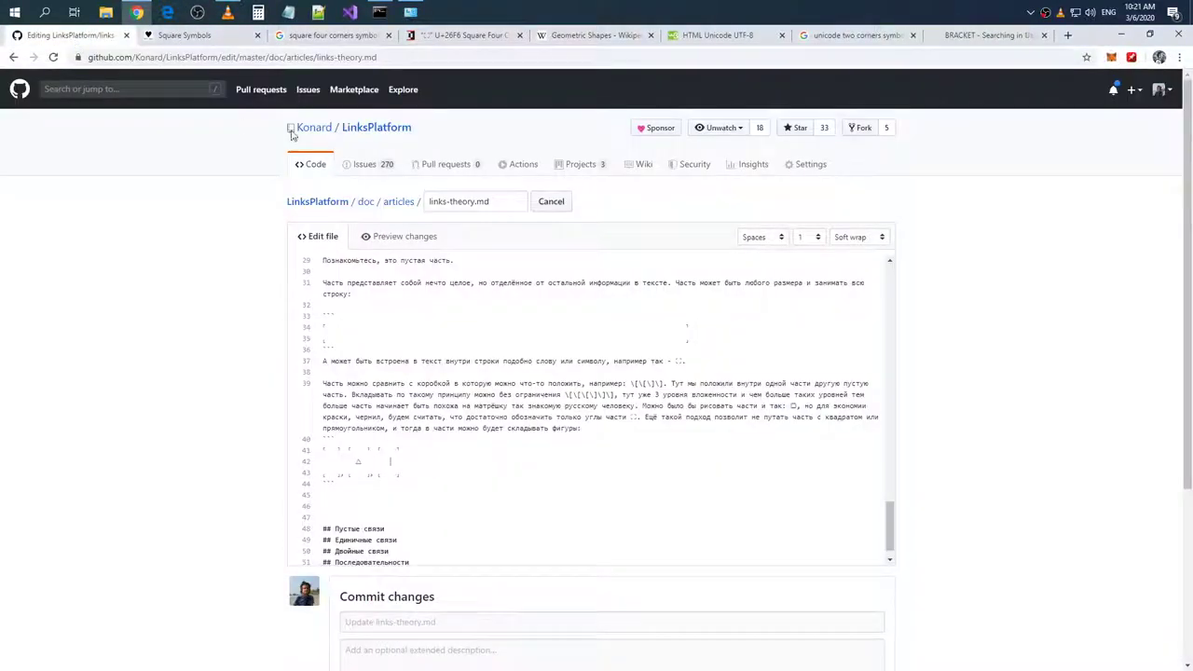
click(388, 464)
key(ctrl+v)
- Search the Geometric Shapes page for "square", copy the white square symbol and place it in the article's first frame
click(983, 39)
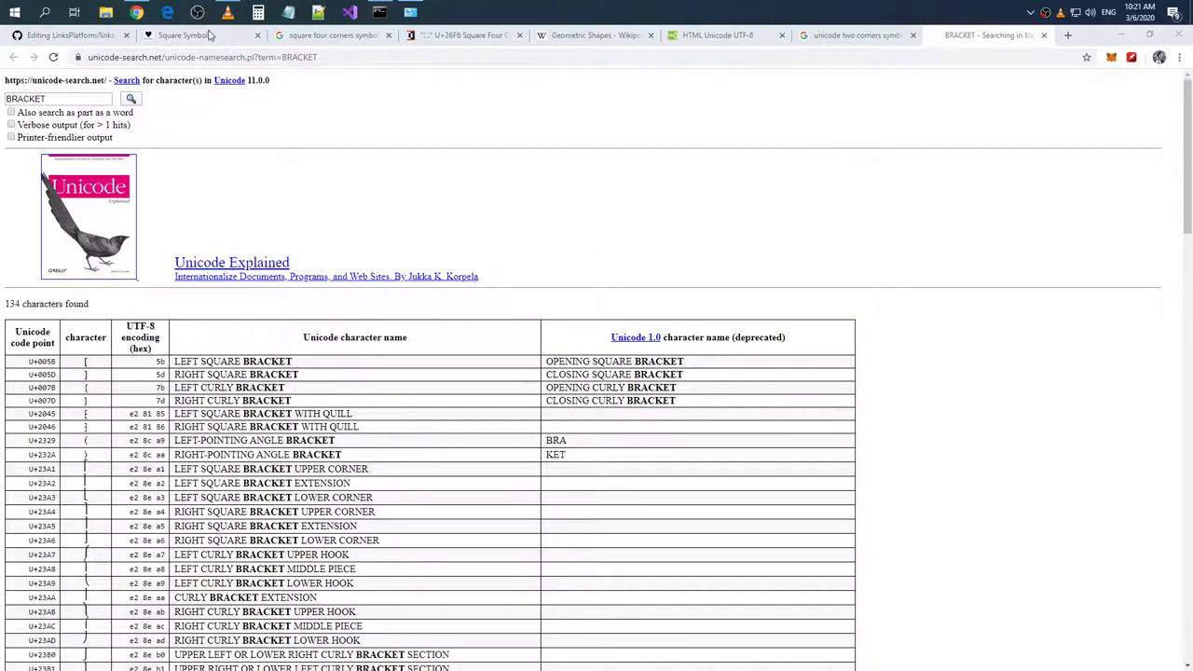
click(211, 35)
click(540, 36)
key(ctrl+f)
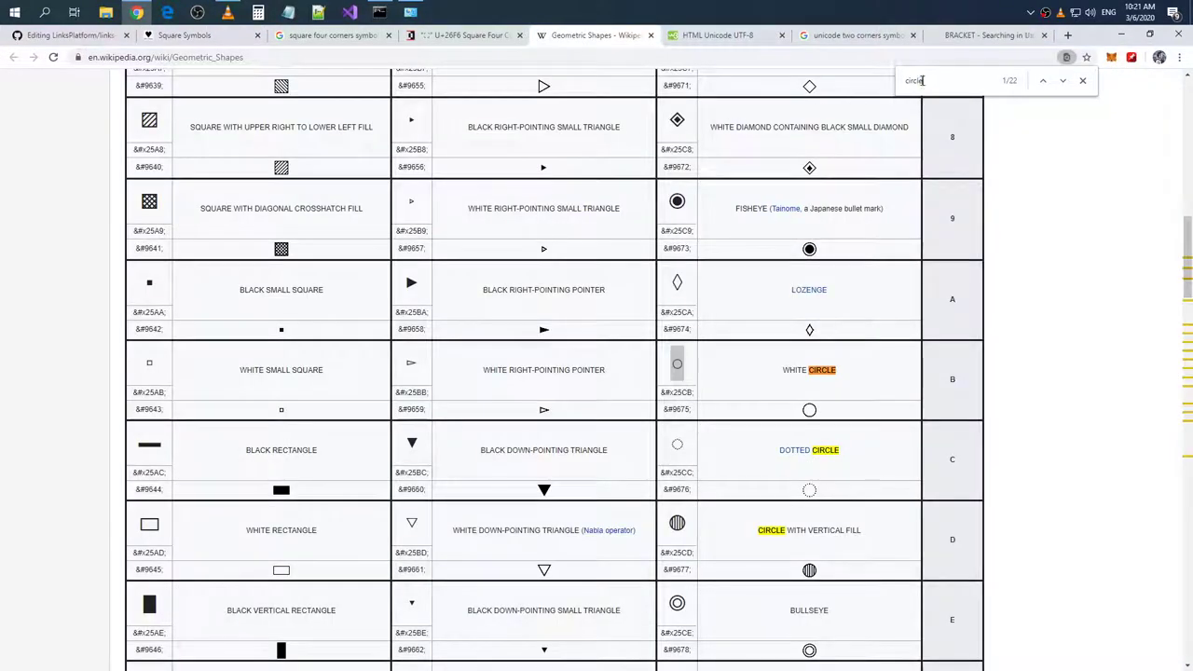
text(square)
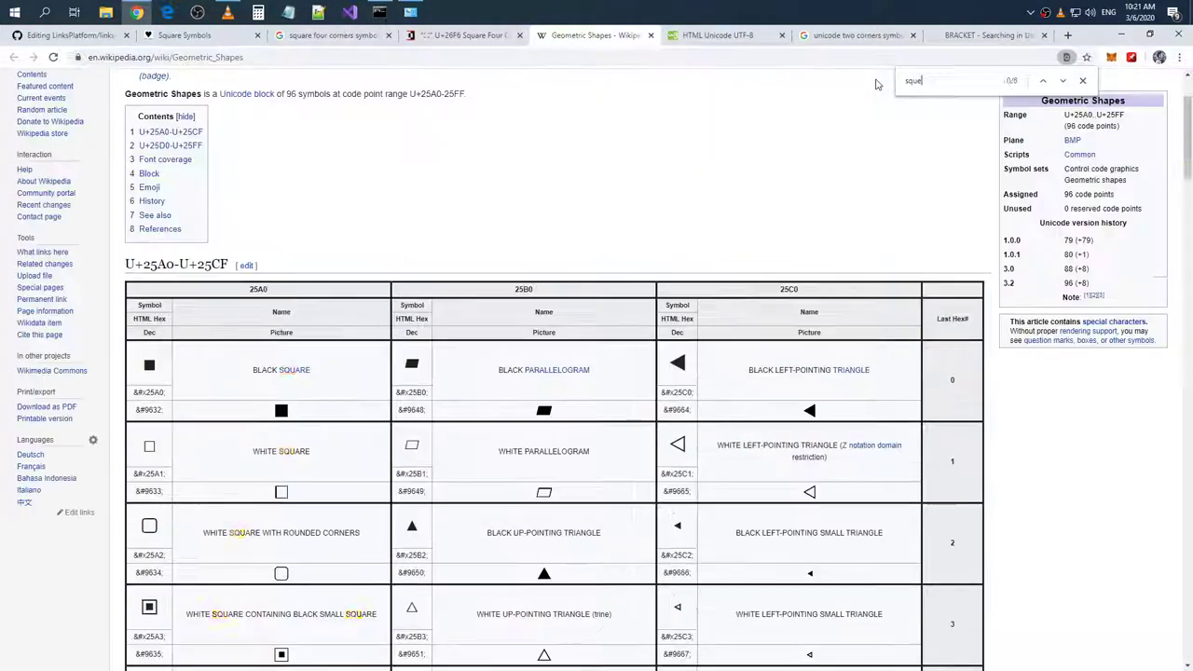
double_click(161, 446)
click(74, 35)
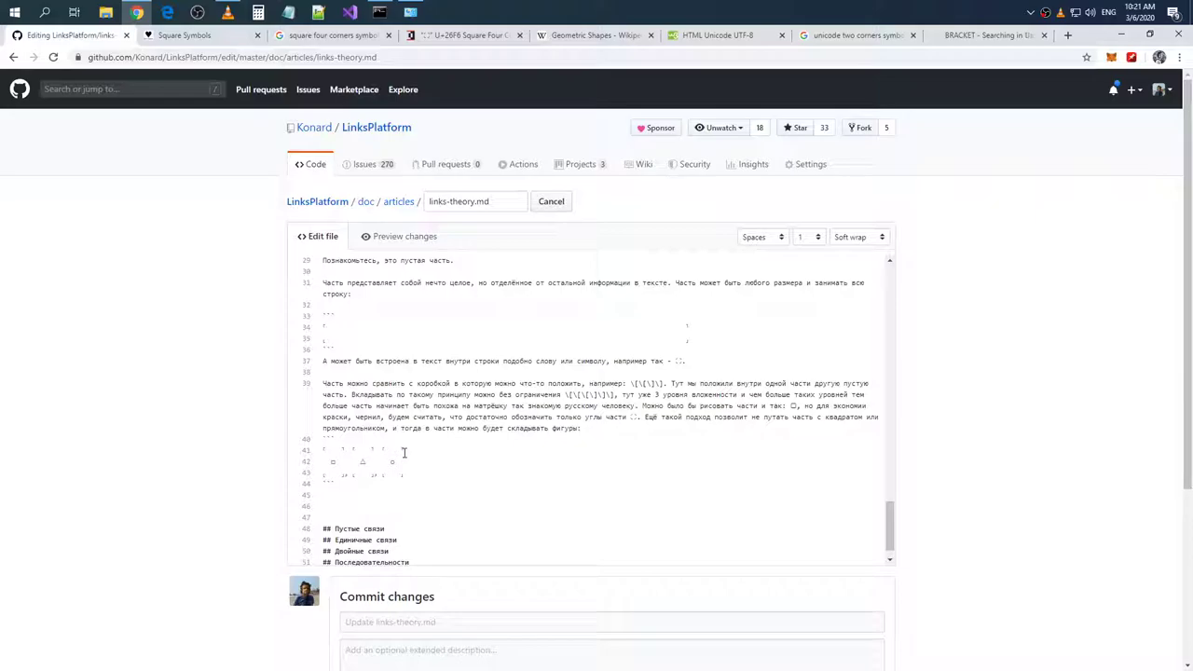
- Preview the changes and check how the three shape frames and the sentence above them are rendered
drag(404, 451, 323, 452)
click(439, 473)
click(399, 236)
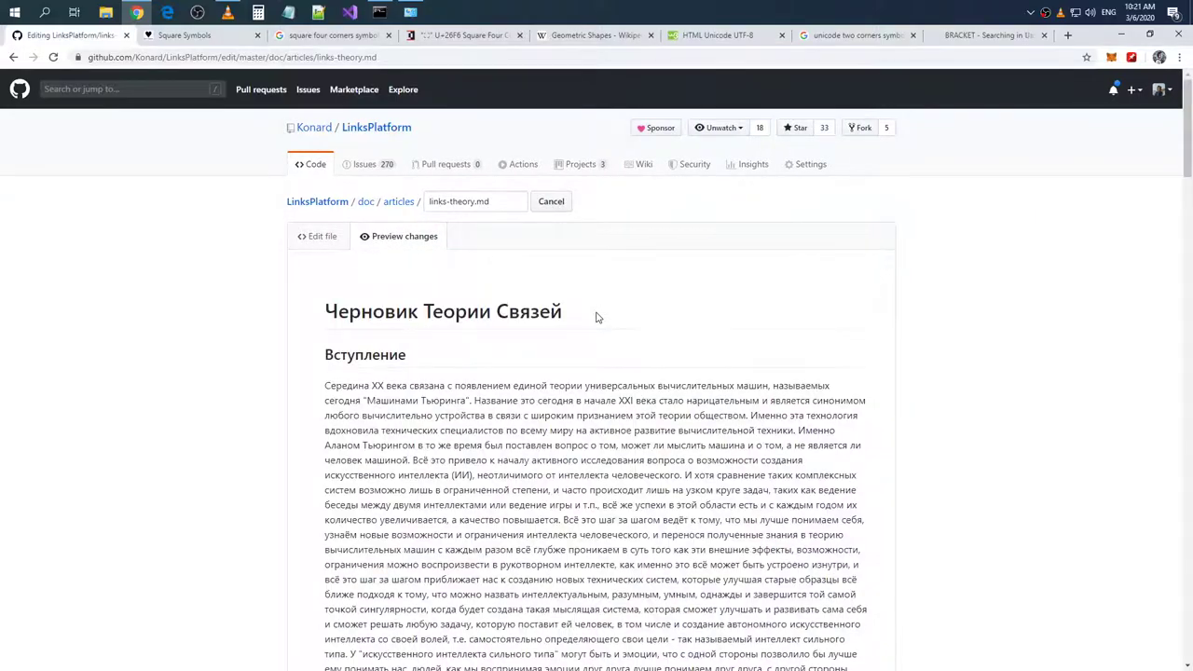
scroll(601, 312, down, 10)
scroll(615, 303, down, 15)
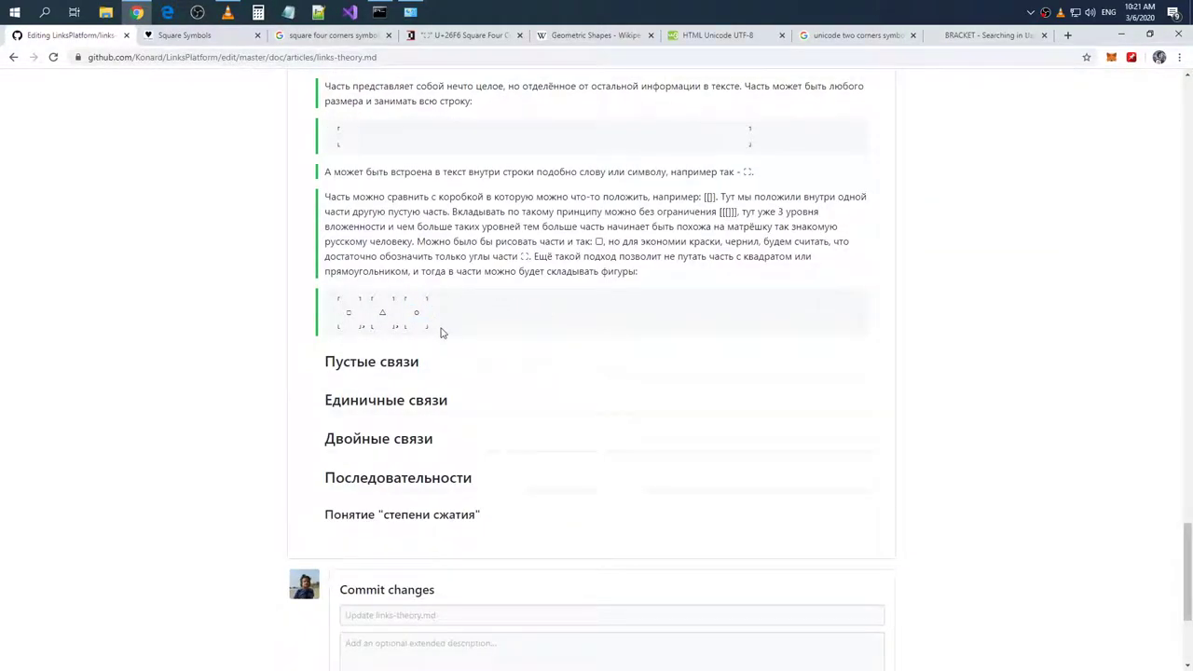
drag(439, 330, 347, 303)
click(540, 313)
drag(660, 280, 571, 271)
click(526, 322)
click(18, 60)
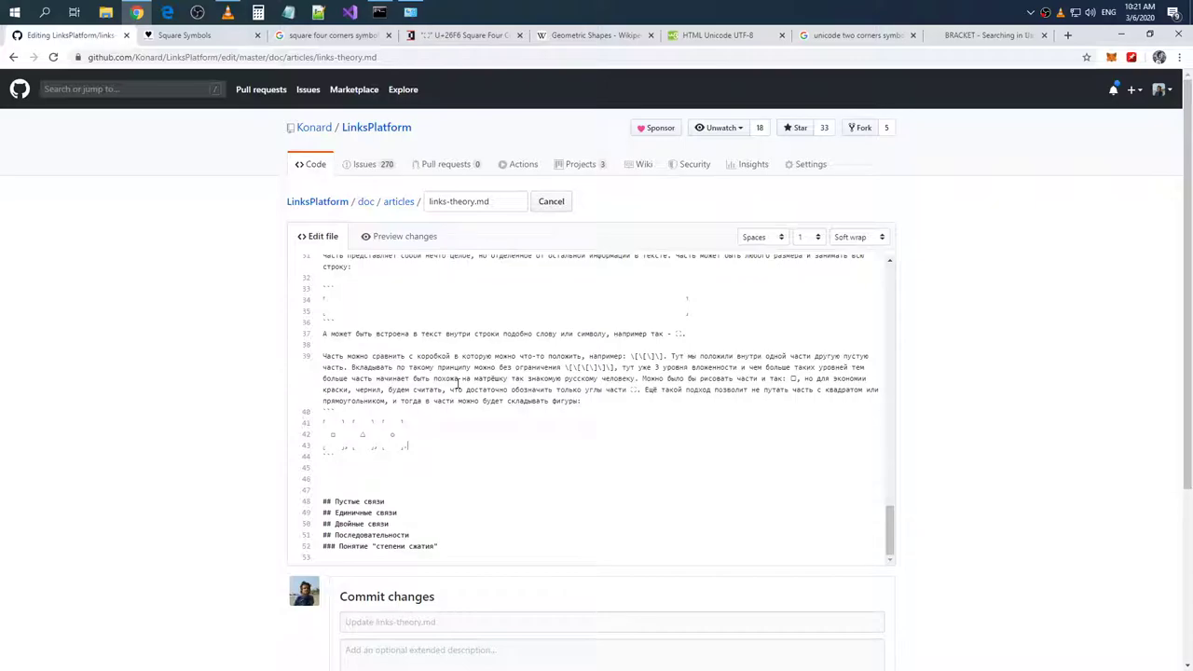
- End the row of frames with a full stop and delete the surplus empty lines above the "Пустые связи" heading
key(BackSpace)
key(BackSpace)
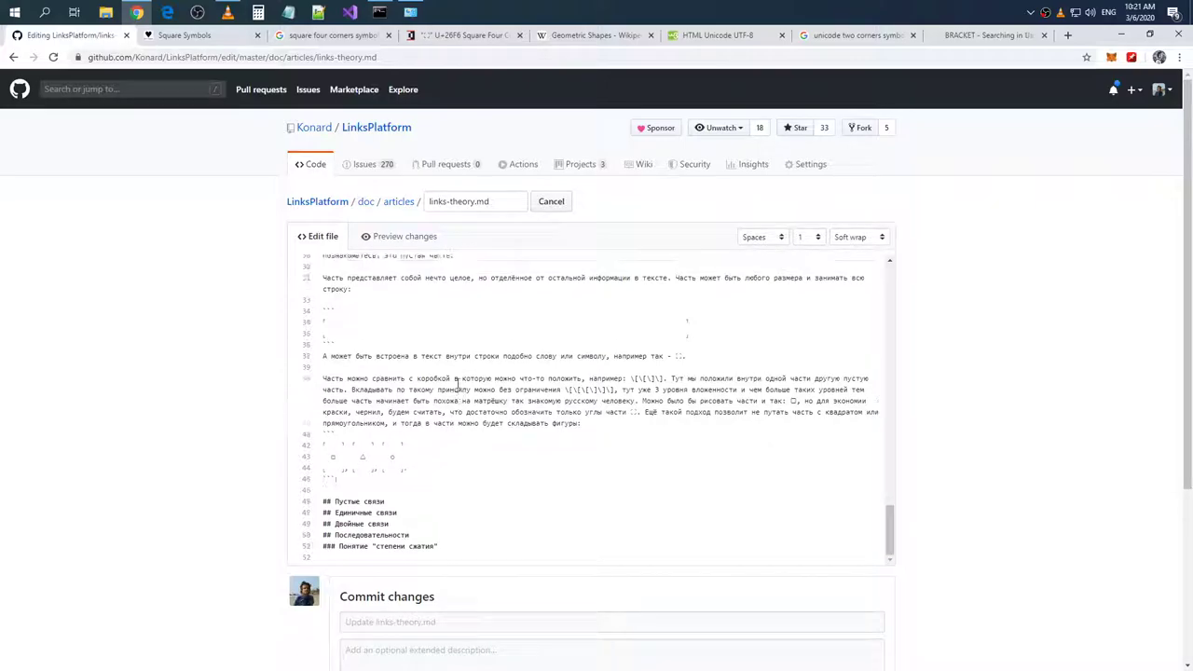
scroll(457, 381, up, 3)
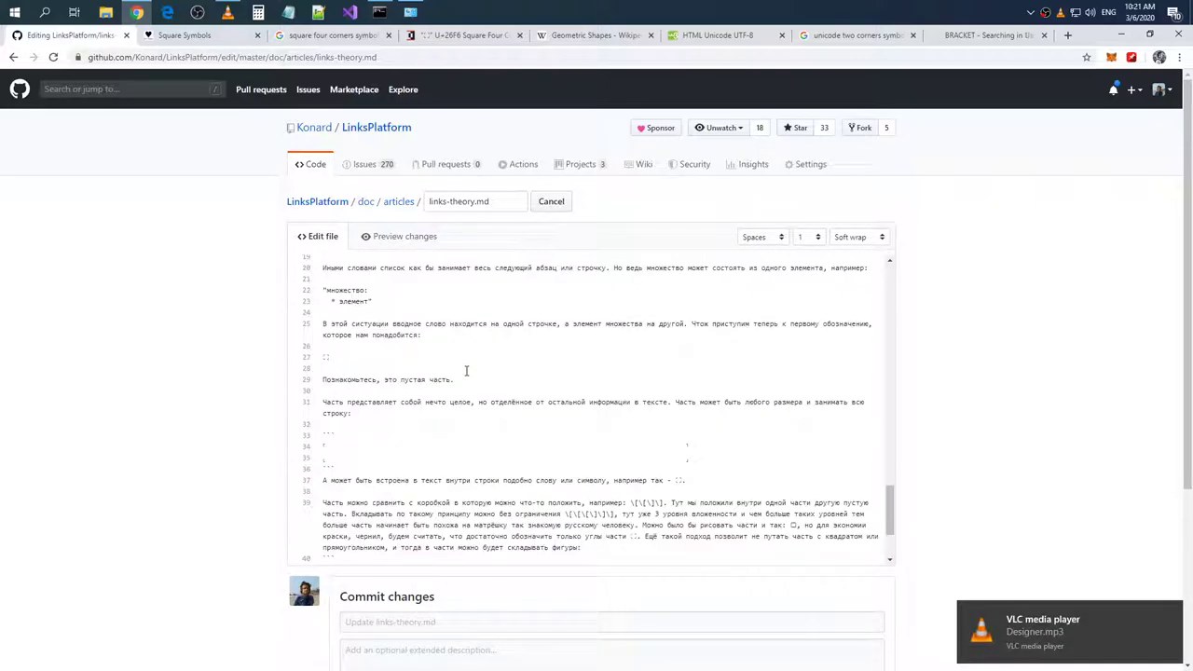
scroll(466, 371, down, 3)
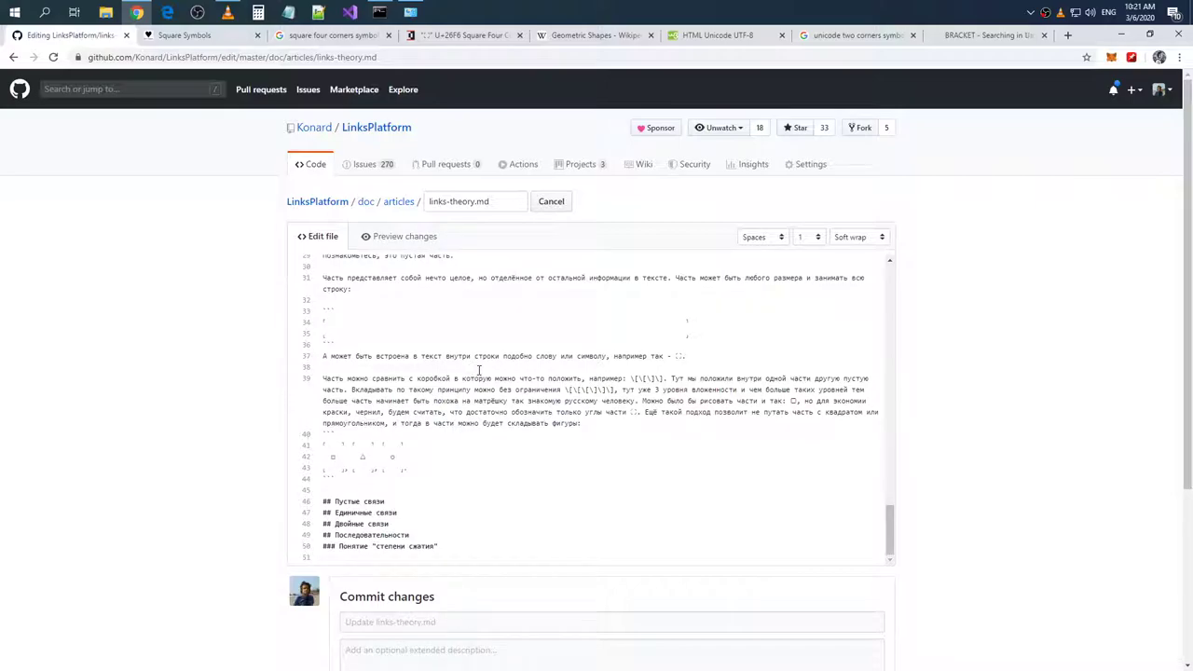
scroll(436, 428, down, 3)
click(448, 497)
text(Added)
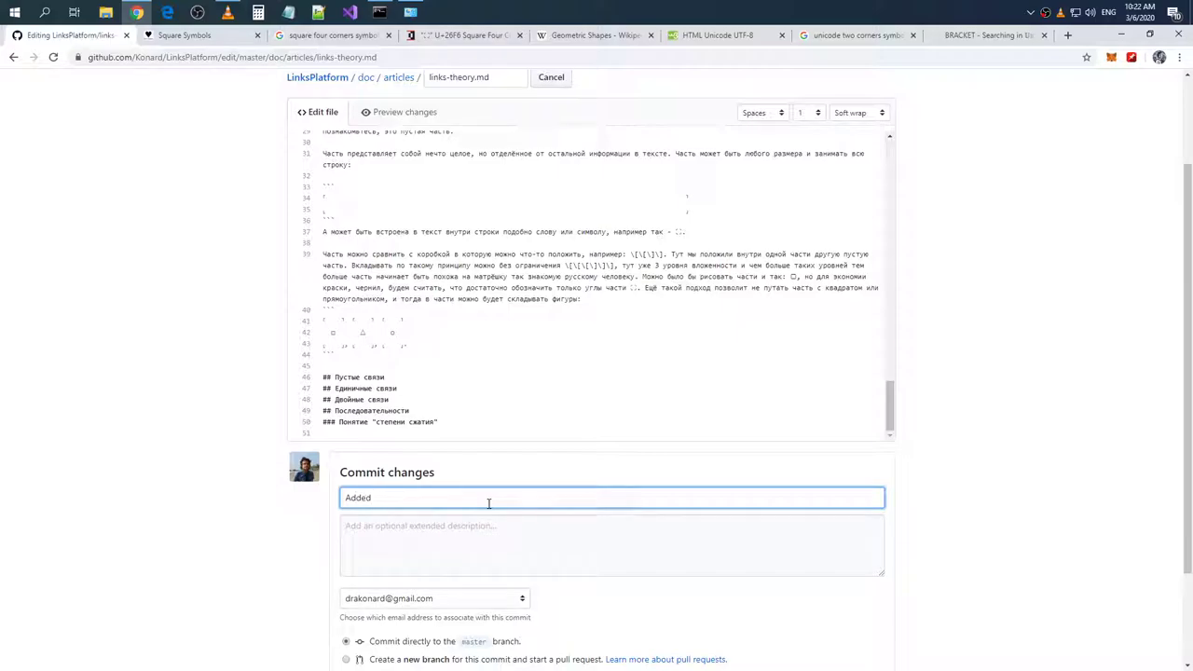
text( part of)
key(BackSpace)
key(BackSpace)
key(BackSpace)
key(BackSpace)
key(BackSpace)
key(BackSpace)
key(BackSpace)
text(part of)
scroll(476, 345, up, 10)
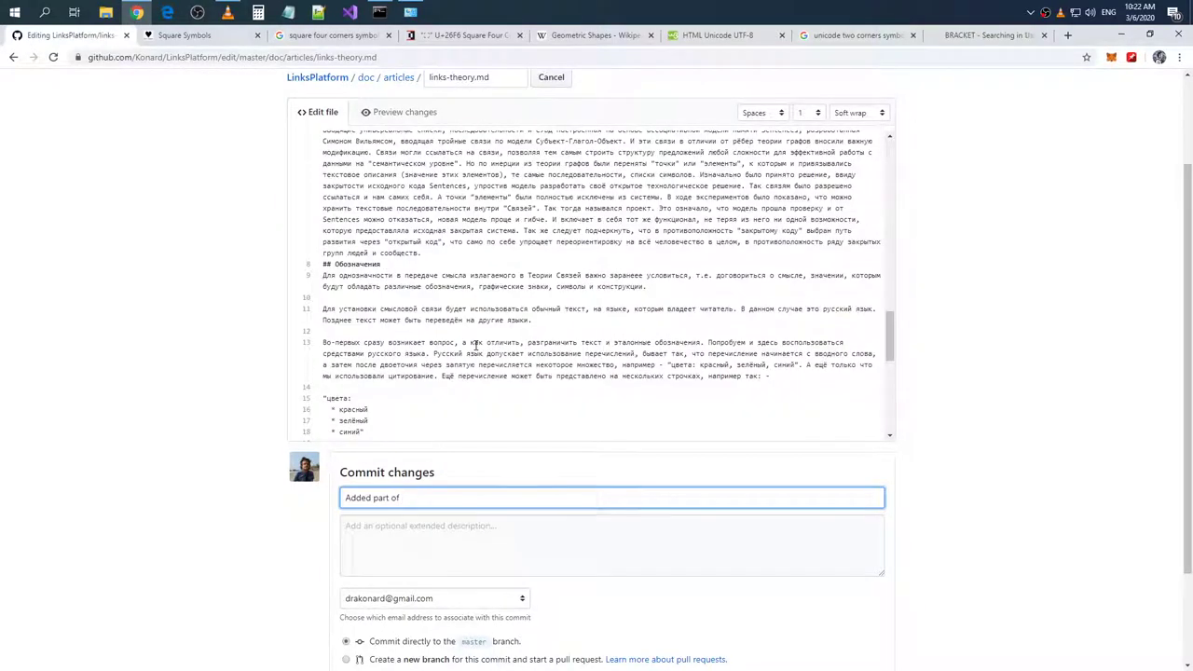
scroll(475, 345, up, 5)
scroll(475, 345, down, 6)
scroll(475, 345, down, 10)
text(the des)
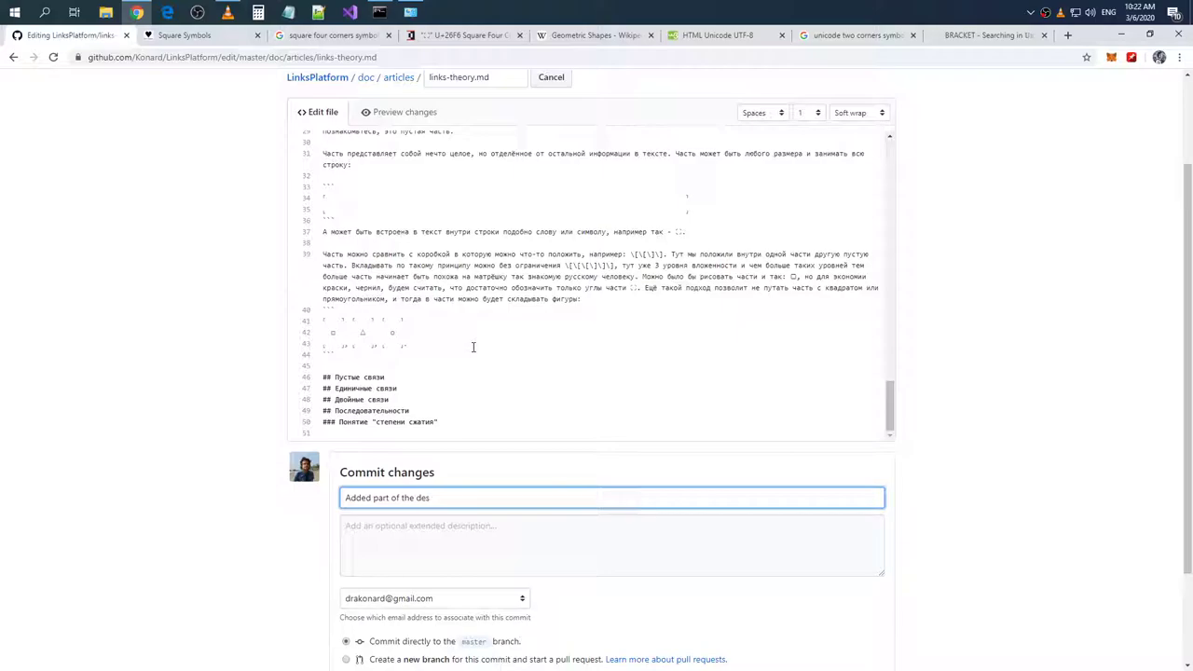
key(BackSpace)
key(BackSpace)
key(BackSpace)
key(BackSpace)
key(BackSpace)
key(BackSpace)
key(BackSpace)
key(BackSpace)
key(BackSpace)
key(BackSpace)
key(BackSpace)
key(BackSpace)
key(BackSpace)
key(BackSpace)
key(BackSpace)
key(BackSpace)
key(BackSpace)
key(BackSpace)
- Commit the article directly to the master branch with the default summary and check the published page
scroll(467, 373, down, 1)
key(Return)
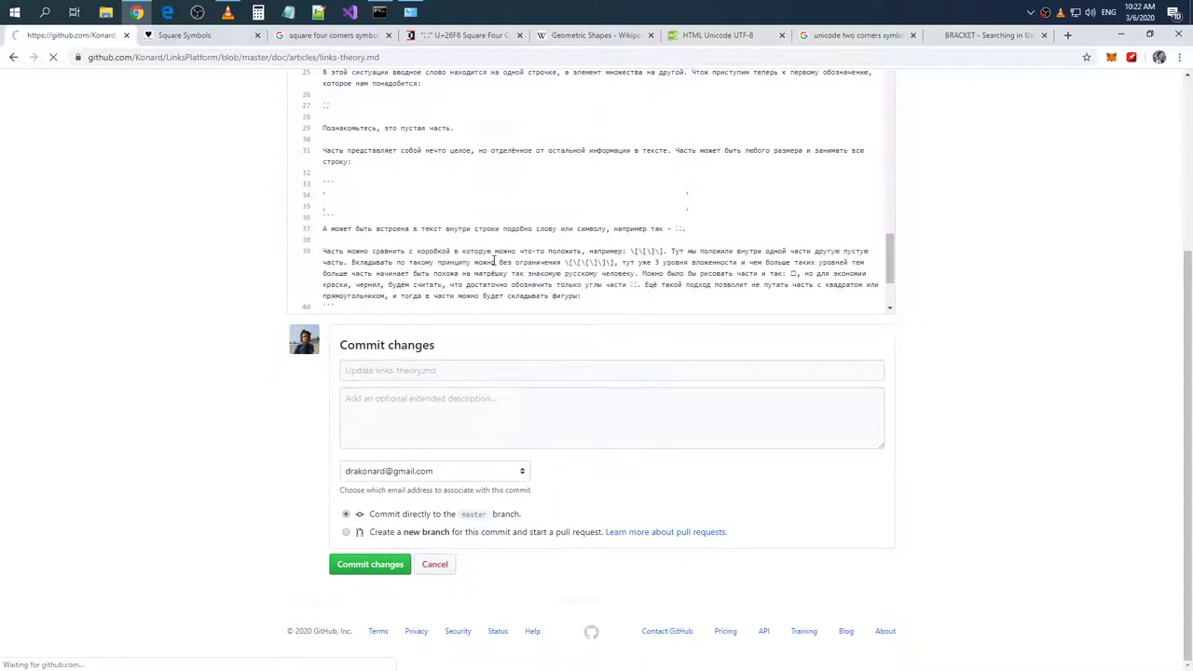
scroll(494, 260, down, 20)
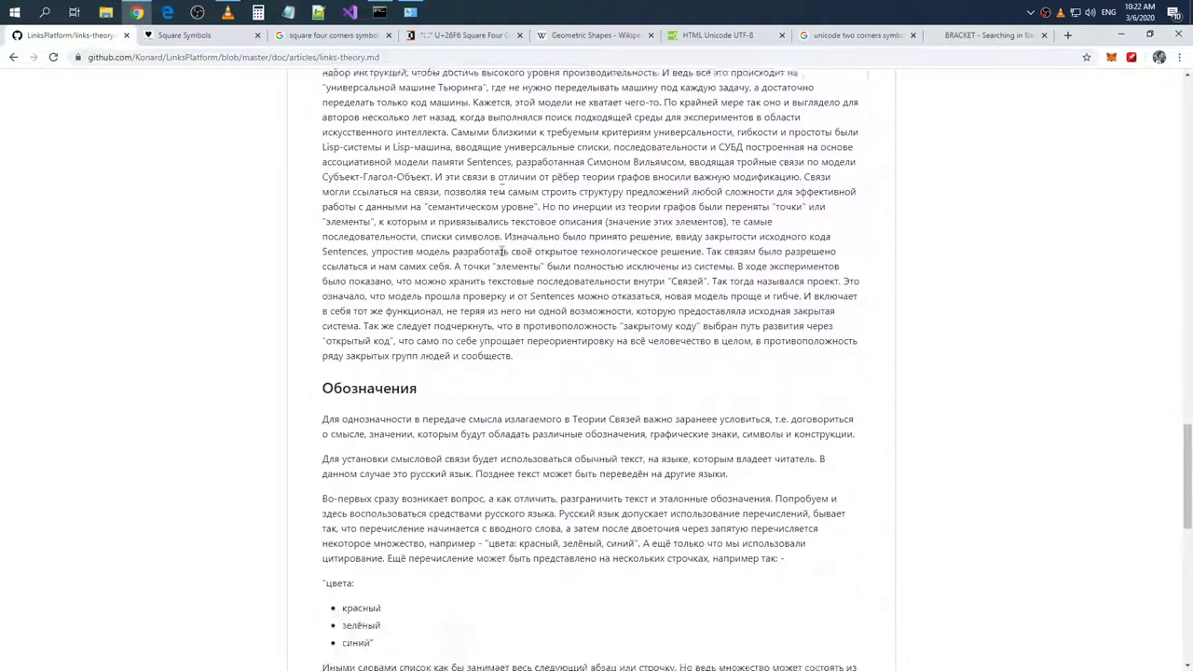
scroll(568, 312, up, 1)
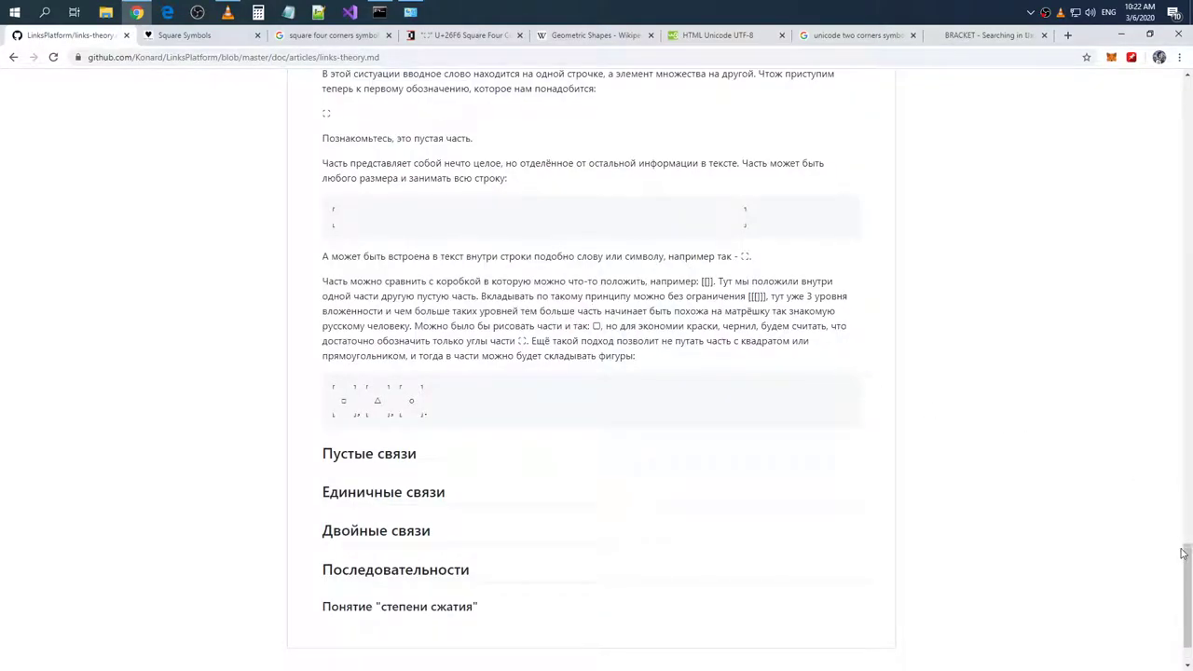
drag(1186, 552, 1179, 89)
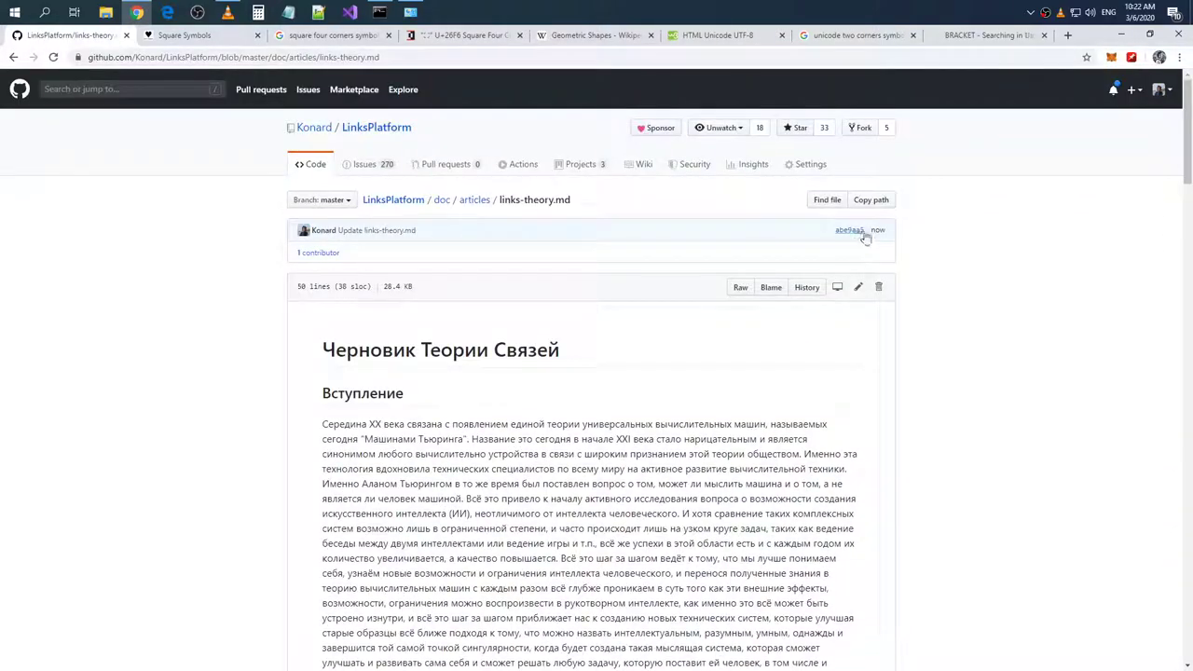
- Reopen links-theory.md for editing and start a new line directly below the shapes code block
click(861, 289)
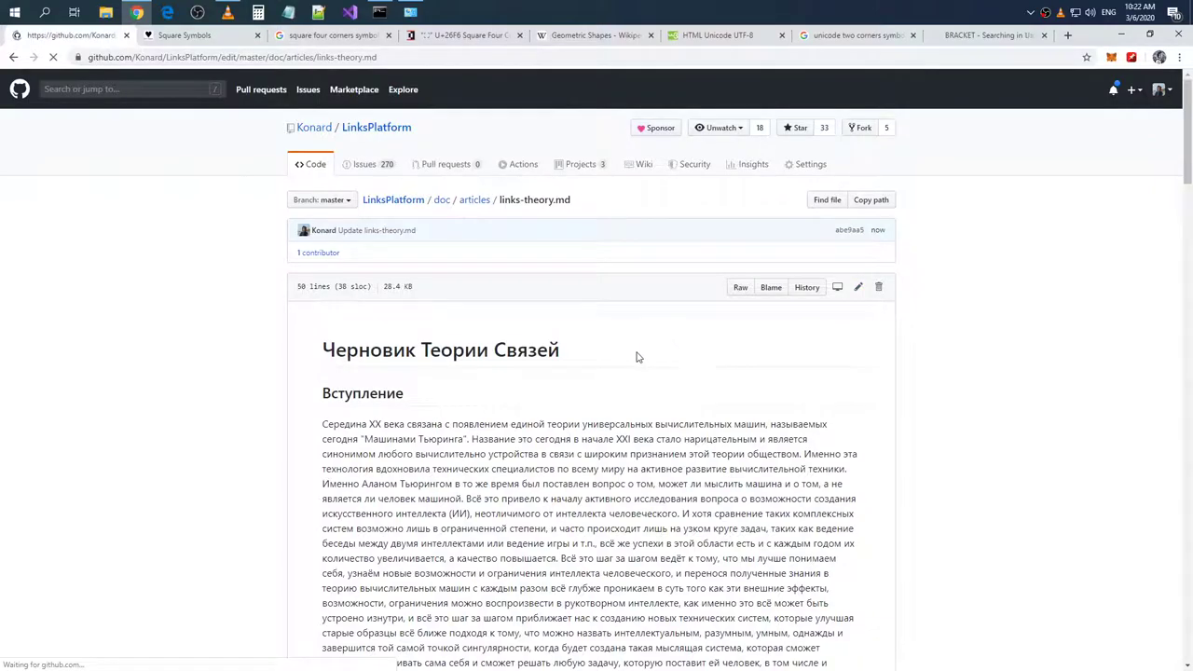
scroll(648, 341, down, 10)
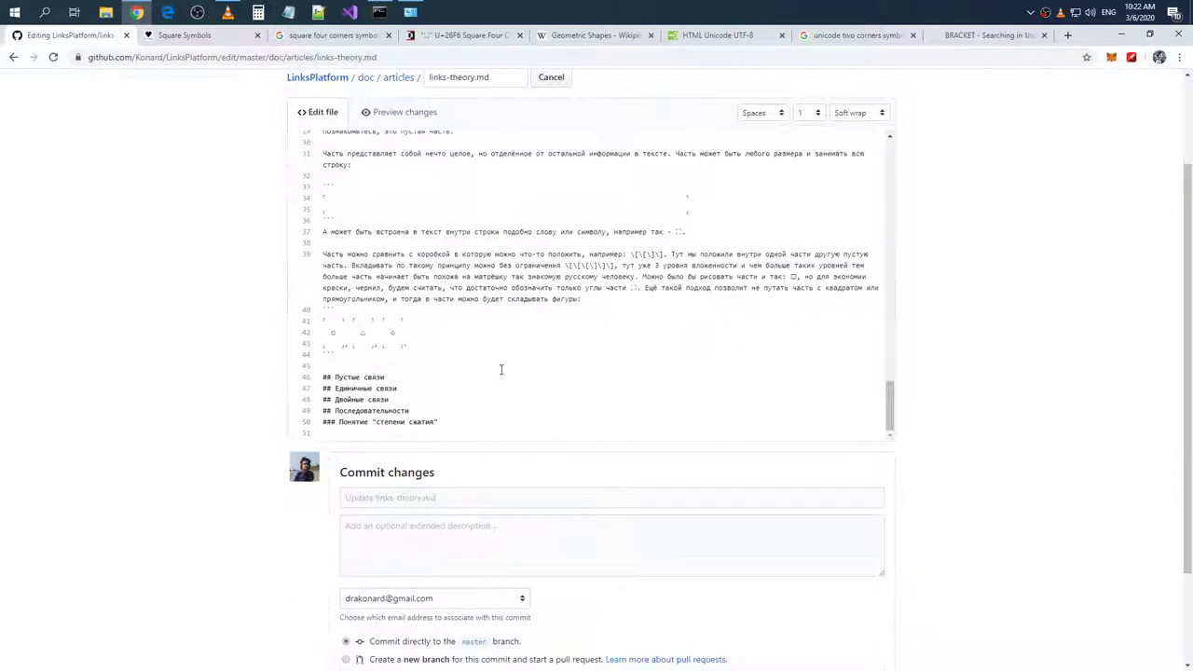
click(501, 354)
key(Return)
key(Return)
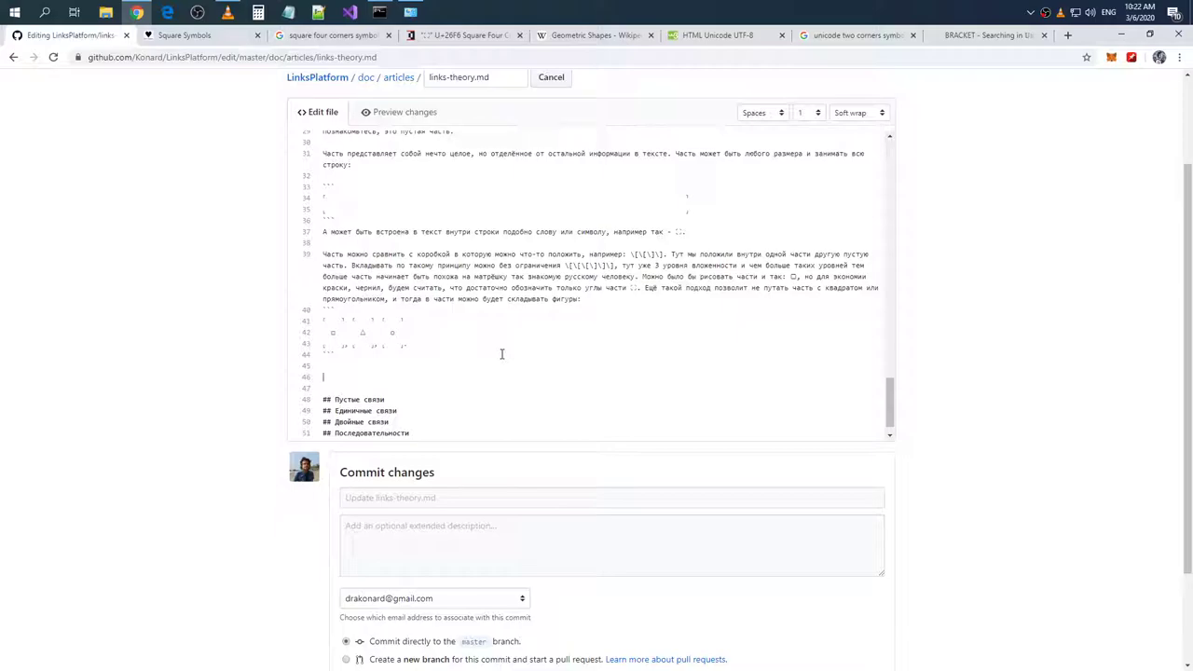
key(BackSpace)
- Write "А вот соответствующие этим фигурам слова" on the new line in Russian
text(F)
key(alt+shift)
key(BackSpace)
text(А вот соответствующие )
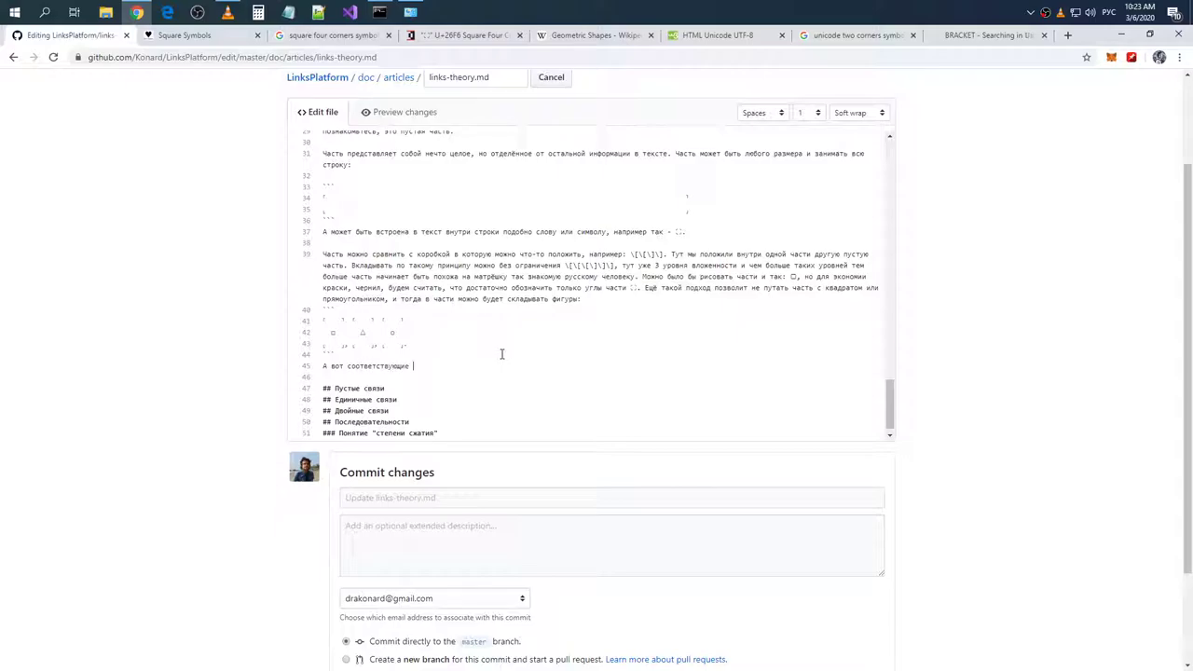
text(фигура)
key(BackSpace)
key(BackSpace)
key(BackSpace)
key(BackSpace)
key(BackSpace)
key(BackSpace)
text(этим ф)
text(игурам)
text(слова)
text( х)
key(BackSpace)
- Append the escaped bracketed words "\[квадрат\], \[треугольник\], \[окружность\]" to the sentence
key(alt+shift)
text([)
key(Left)
text(\)
key(alt+shift)
text(квадрат)
key(Right)
text(, \[\])
text(еугольник\],)
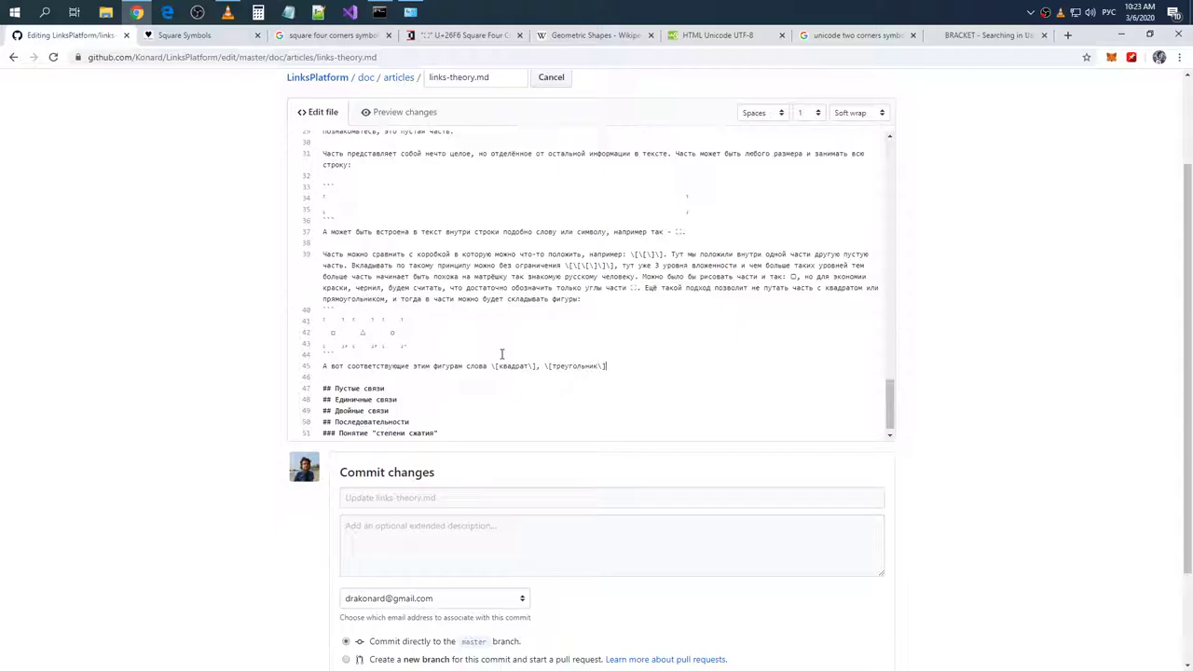
text( \[)
text(окружность\])
- Continue the line after the bracketed words with ". Оказалось, что в части можно"
text(. Оказалось,)
text( что в блок)
key(BackSpace)
key(BackSpace)
key(BackSpace)
key(BackSpace)
text(части можно вставлять)
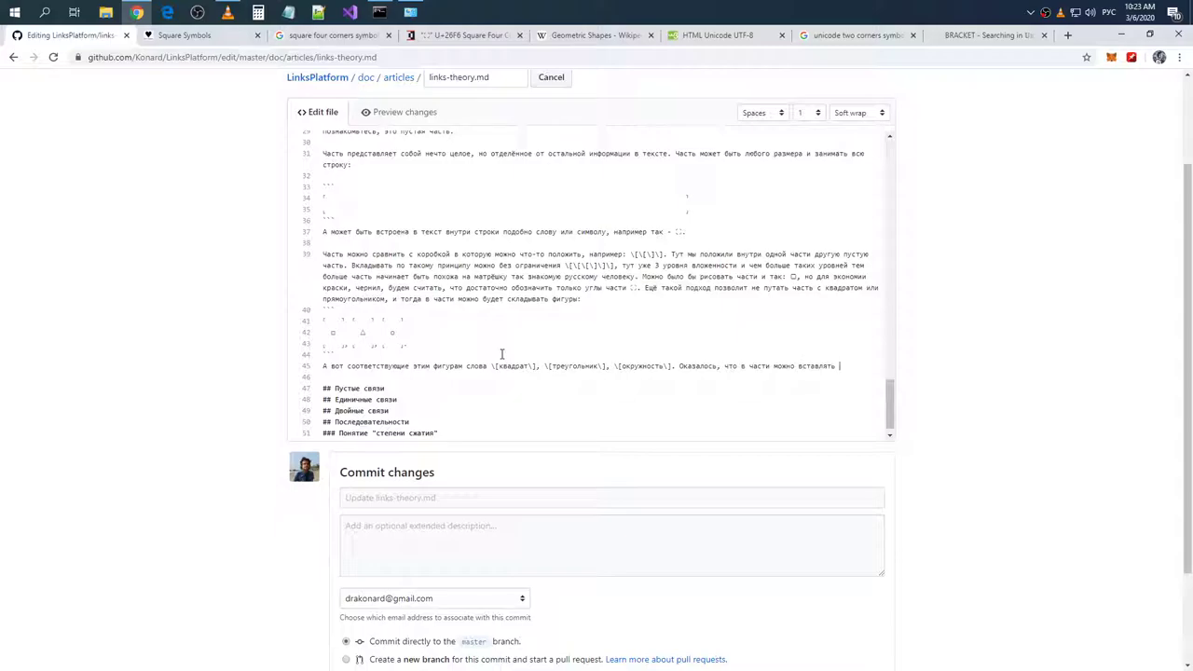
key(BackSpace)
key(BackSpace)
key(BackSpace)
key(BackSpace)
key(BackSpace)
key(BackSpace)
key(BackSpace)
key(BackSpace)
- Complete the sentence with "даже вставлять текст, а на самом деле всё что угодно или в нашем случае всё, что может быть графически обозначено на бумаге."
text(даже вставлять таек)
key(BackSpace)
key(BackSpace)
key(BackSpace)
text(екст, а на самом деле всё что уг)
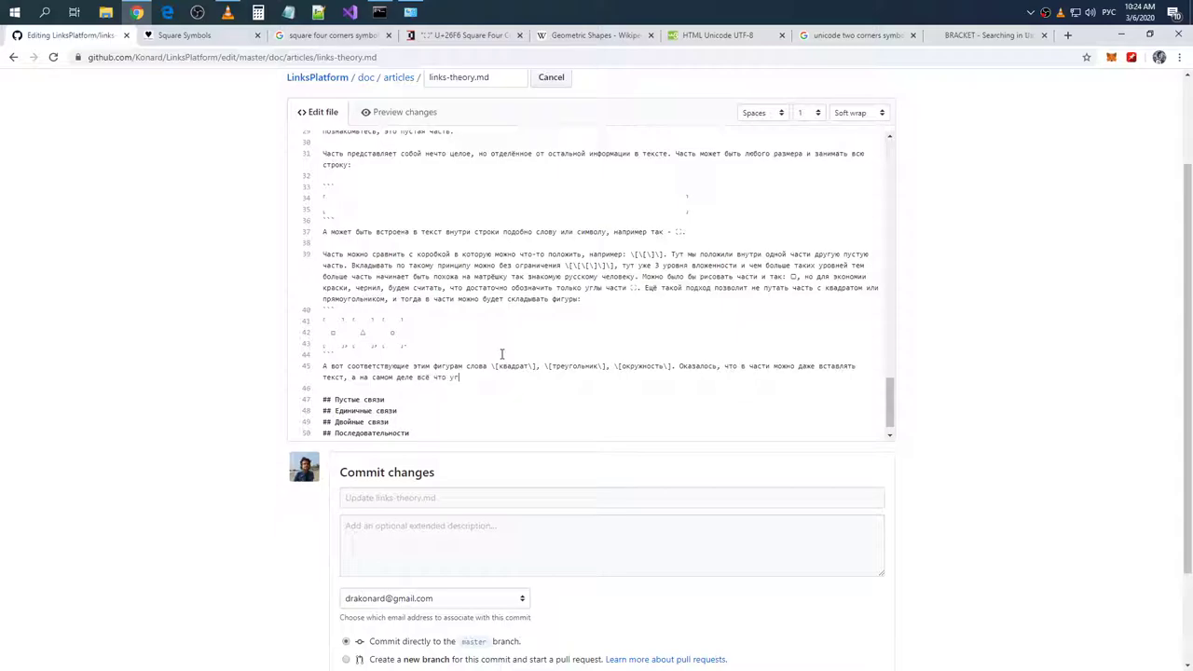
text(одно или в нашем случае всё, что может быть граф)
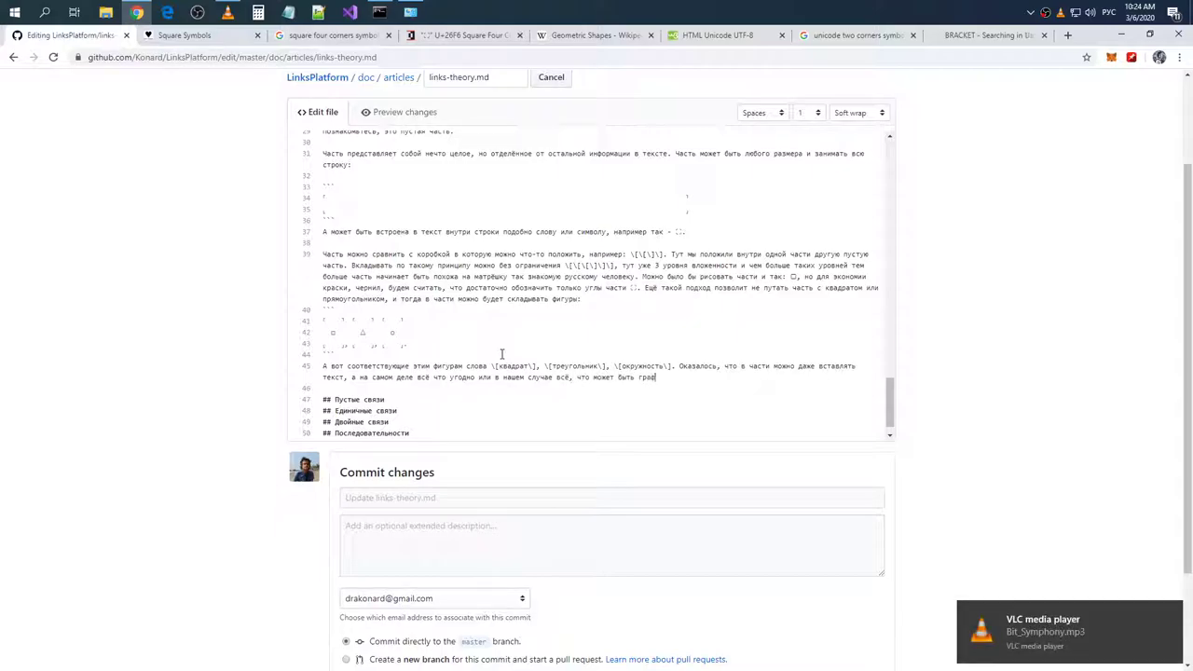
text(ически обозначено на бумаге.)
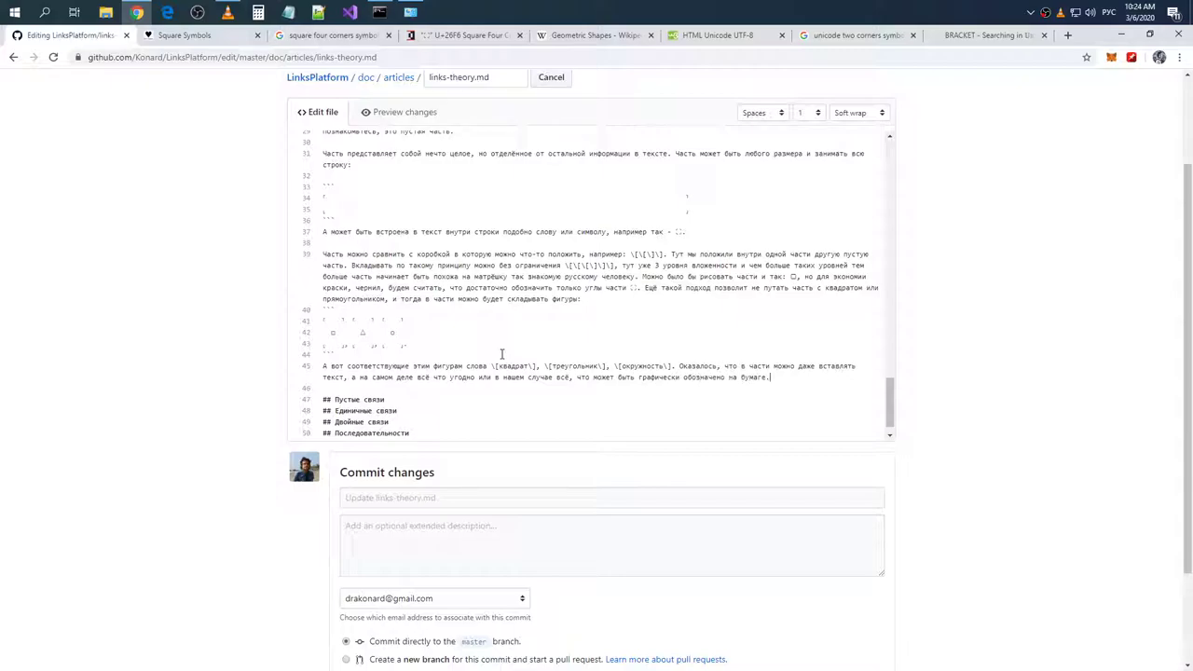
- Add "Ещё частями можно заменить скобки и обозначение выражений, например вот так" to the end of the paragraph
text( Ещё с)
key(BackSpace)
text(частями можно заменить сбок)
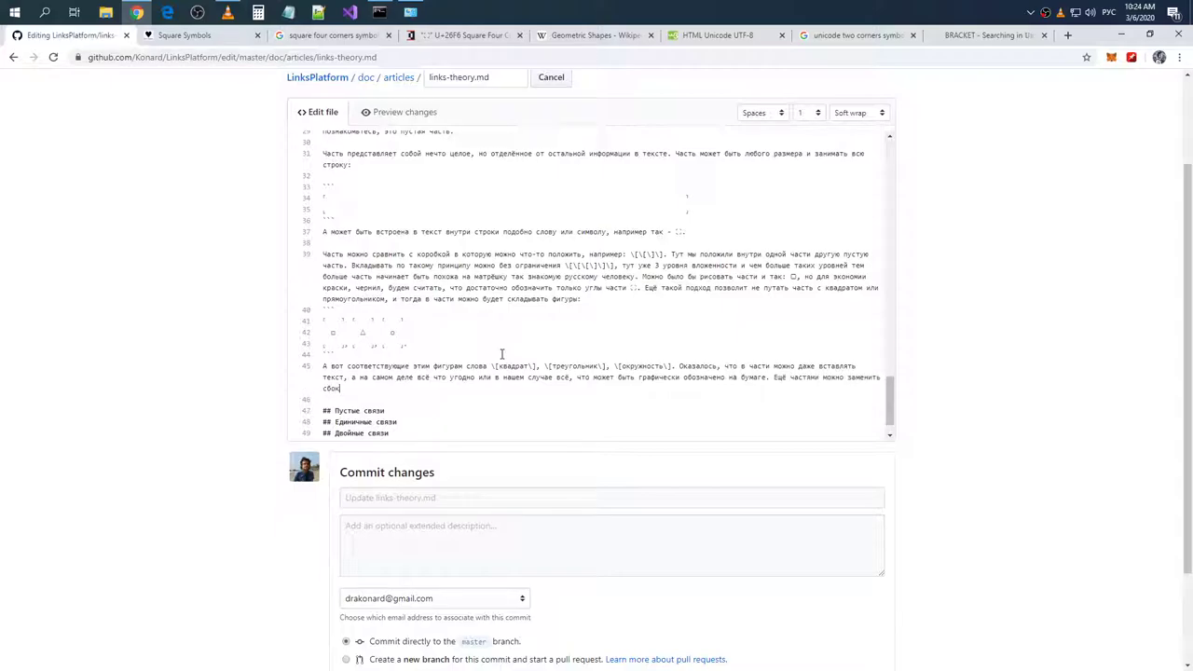
key(BackSpace)
key(BackSpace)
text(кобки в)
key(BackSpace)
text(в)
text( обозначения)
key(BackSpace)
key(BackSpace)
text(е риражений вот)
key(BackSpace)
key(BackSpace)
key(BackSpace)
text(й, например вот так)
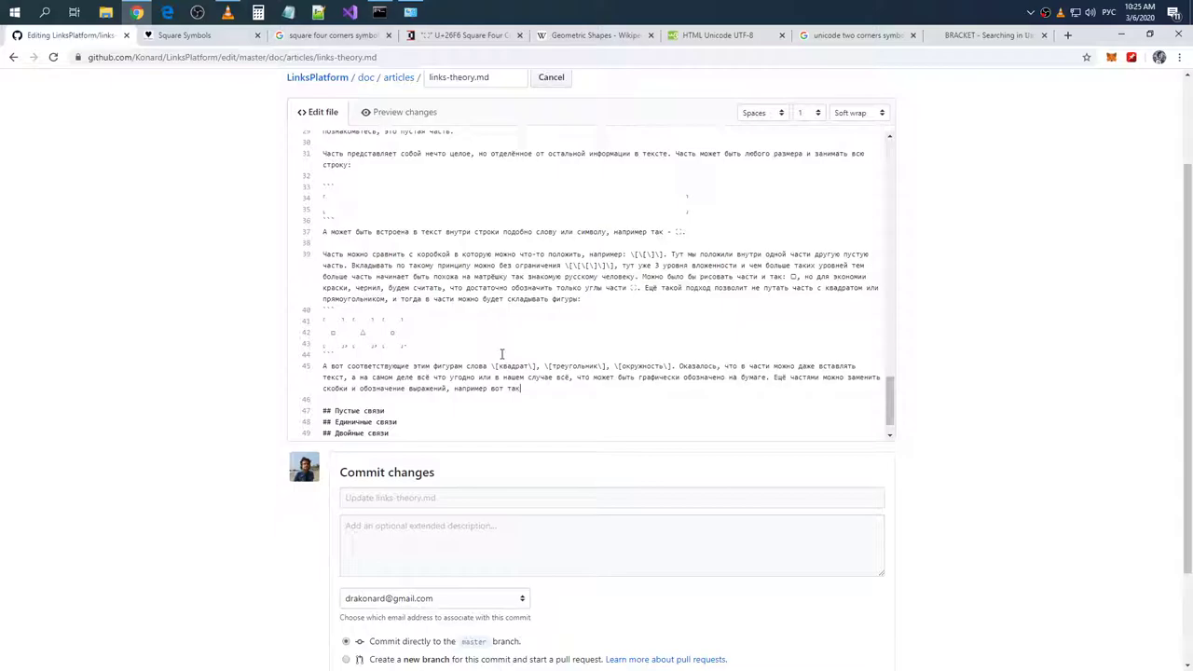
- Append the expression example '- "((3+2)+6)" превращается в [[3+2]+6].' to the sentence
text( - "((3 +)
key(BackSpace)
key(BackSpace)
text(+2)+6)" превращается в)
key(alt+shift)
text([)
text([)
text(2)
text(+2])
text(+6])
text(])
key(alt+shift)
- Begin another sentence with "Сама по себе часть чем-то похожа на цитату и обозначается тоже"
text(Сам по себе)
key(BackSpace)
key(BackSpace)
key(BackSpace)
key(BackSpace)
key(BackSpace)
key(BackSpace)
key(BackSpace)
key(BackSpace)
text(а по)
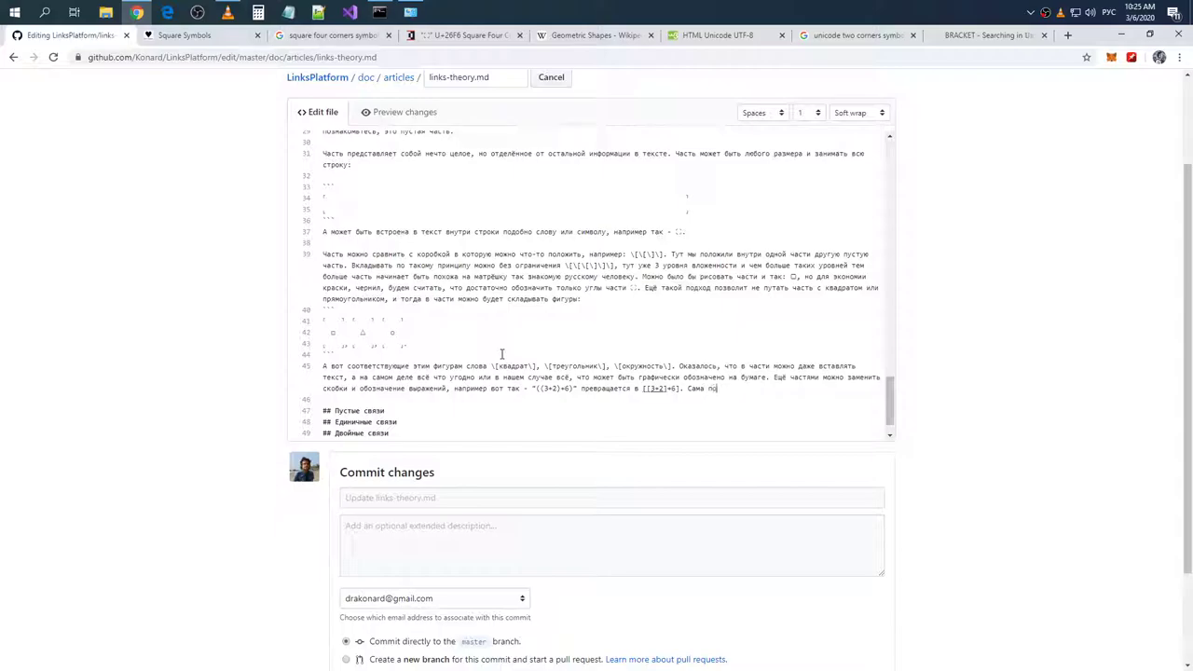
text( себе часть)
text(чем-то похожа на цитату или об)
key(BackSpace)
key(BackSpace)
key(BackSpace)
key(BackSpace)
text(обозначается тоже )
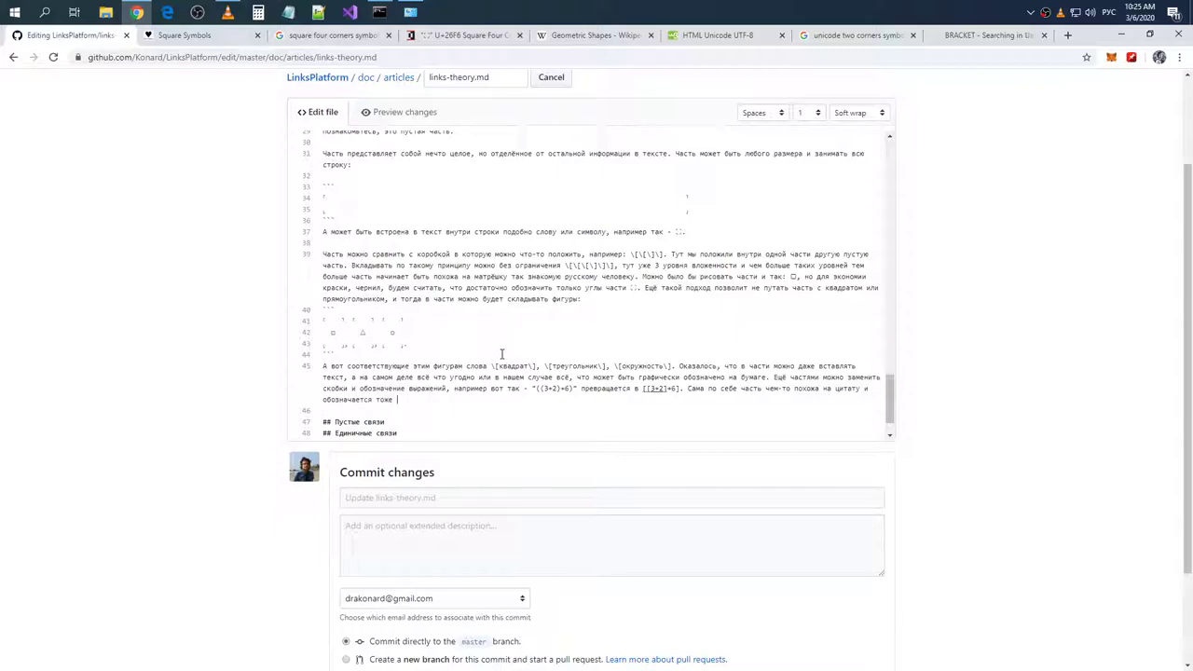
- Finish the sentence with "4-мя линиями, только ломанными, сравните", followed by empty quotation marks, "и" and the empty part symbol
text(4-ма)
text( линиями, )
text(только)
text(ломанными, )
text(сравните)
text(⌜⌝)
click(614, 407)
click(602, 401)
text(⌞⌟)
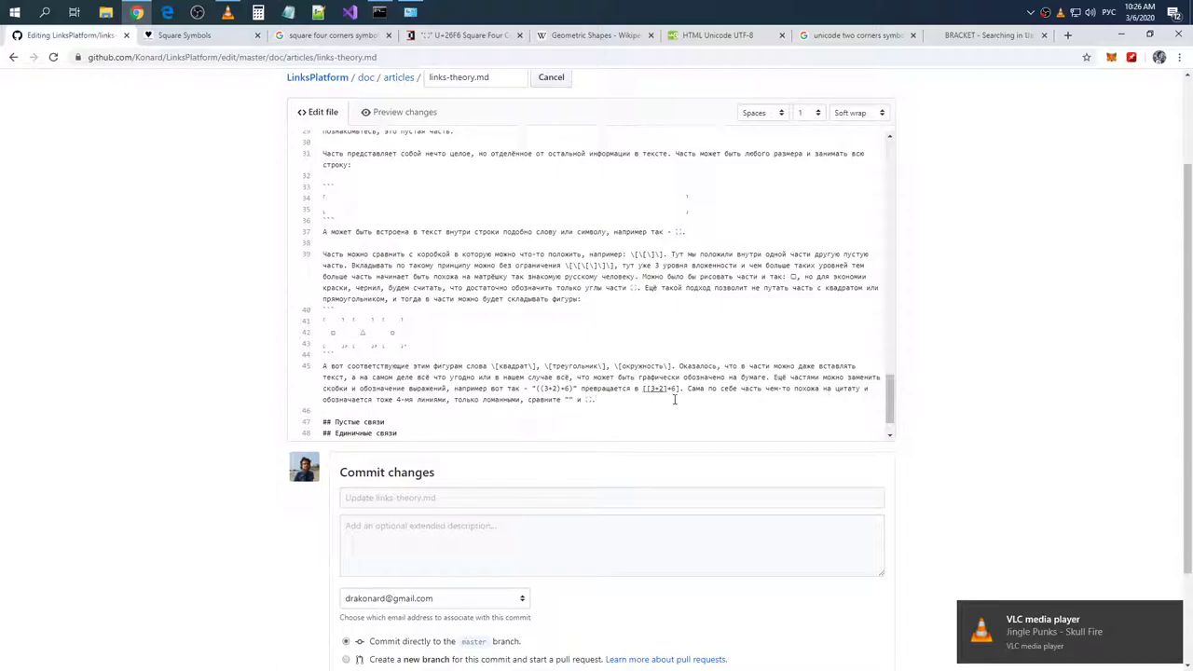
- Add "Но бывает так, что мы имеем нечто целое но разделённое на части, тогда и блок можно разделить:" and start a new line
text(Но бывает те)
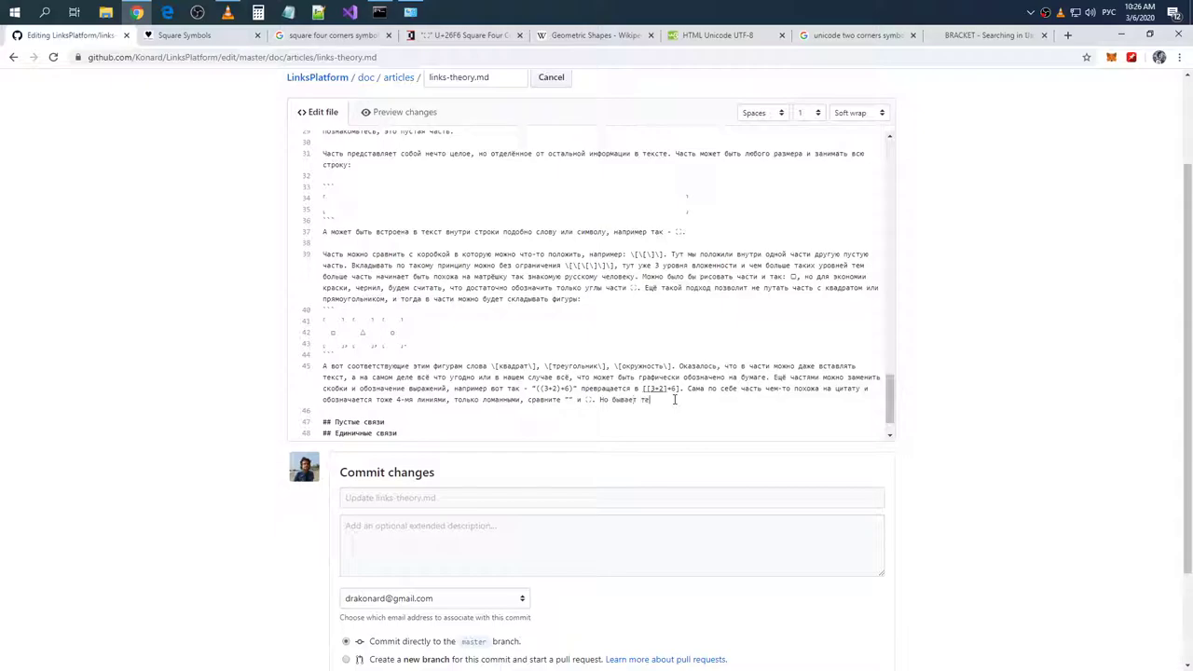
key(BackSpace)
text(ак, что м)
text(ы имеем нечт)
text(о цело)
text(е но раздел)
text(е)
text(нное на части)
text(, тогда и блок)
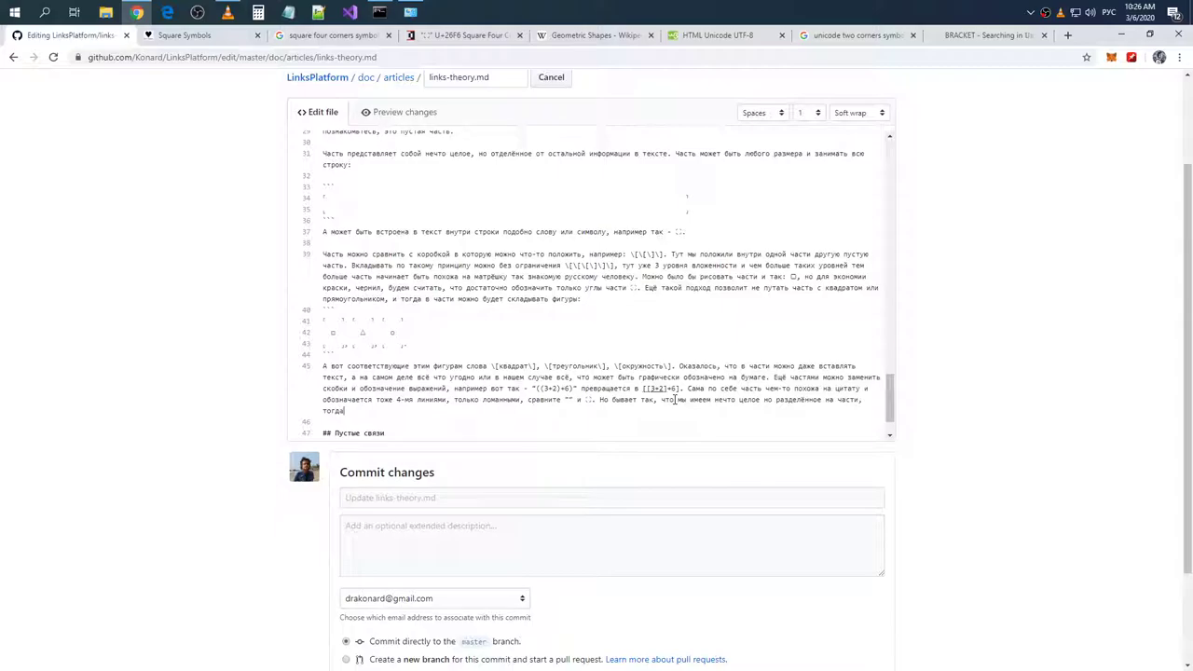
text(но разделить.)
key(Return)
- Look through the Unicode BRACKET search results for characters suited to drawing divided parts
click(989, 35)
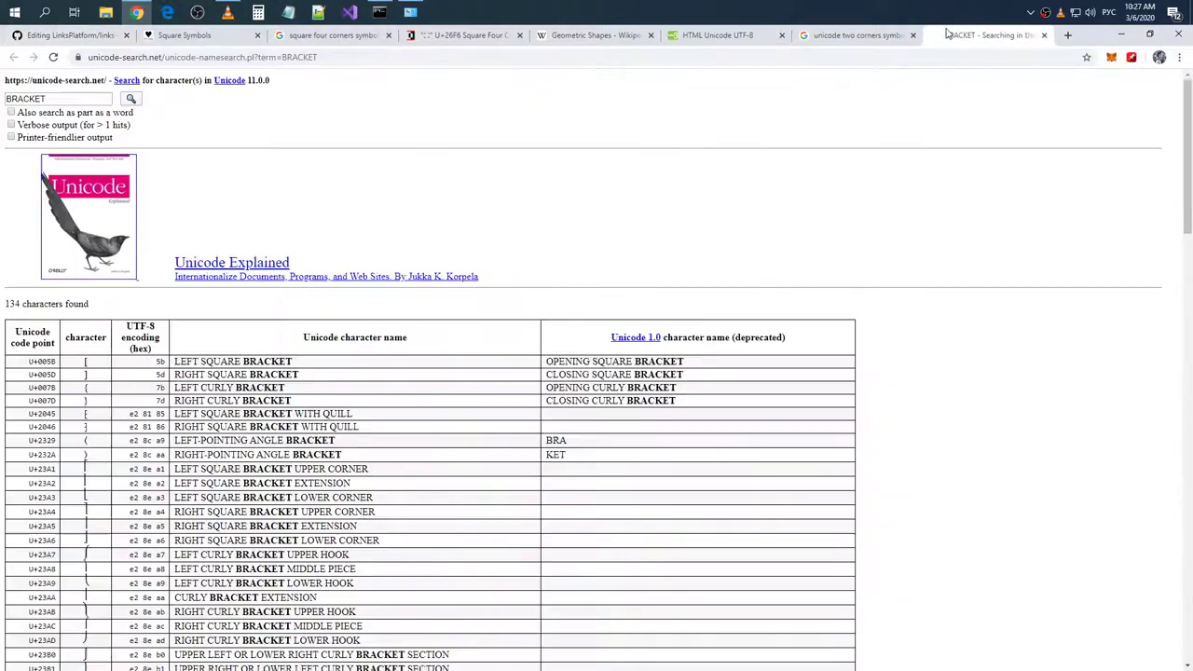
scroll(587, 170, down, 5)
scroll(587, 170, down, 6)
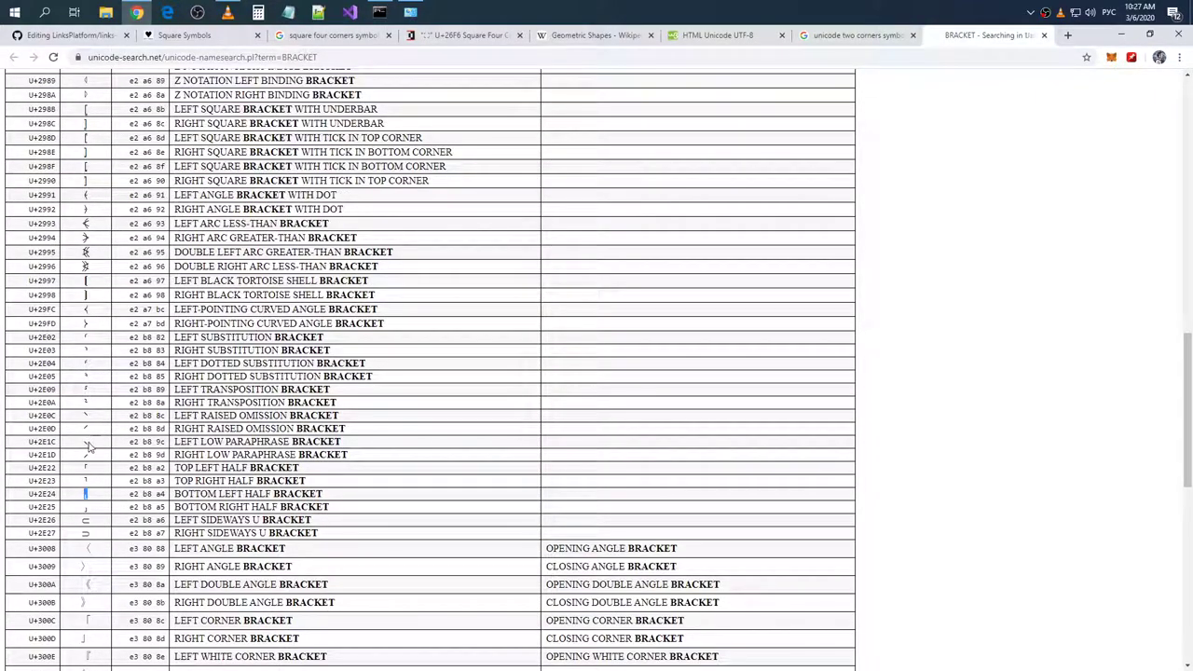
scroll(101, 442, down, 7)
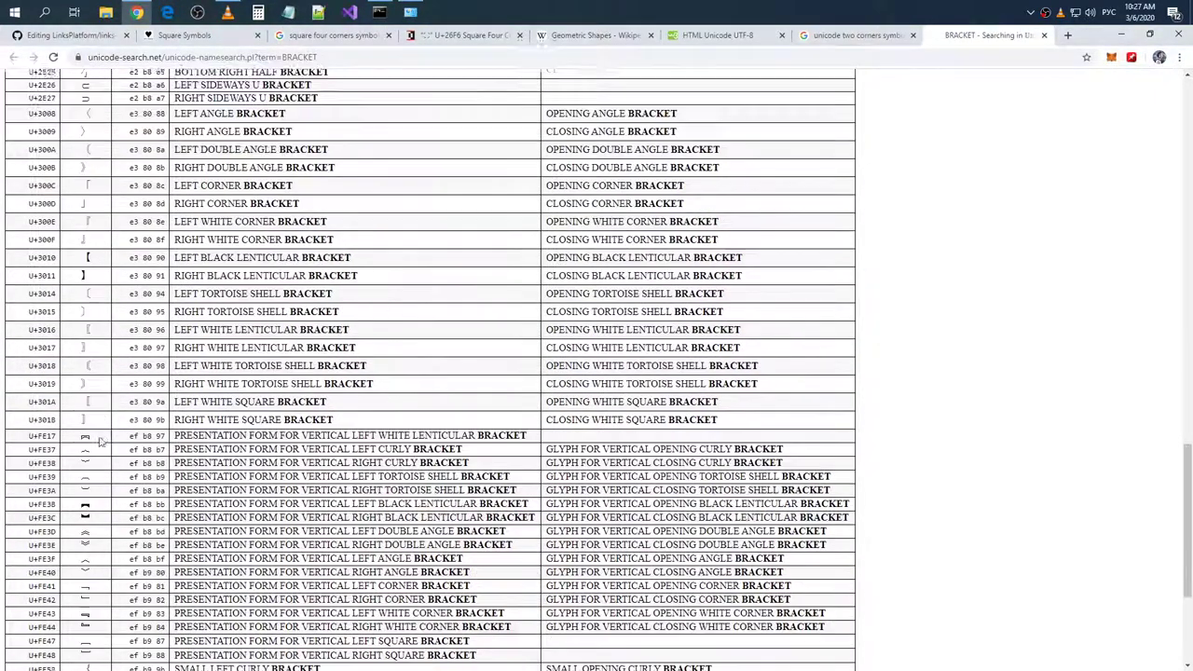
scroll(101, 441, up, 4)
scroll(101, 442, up, 3)
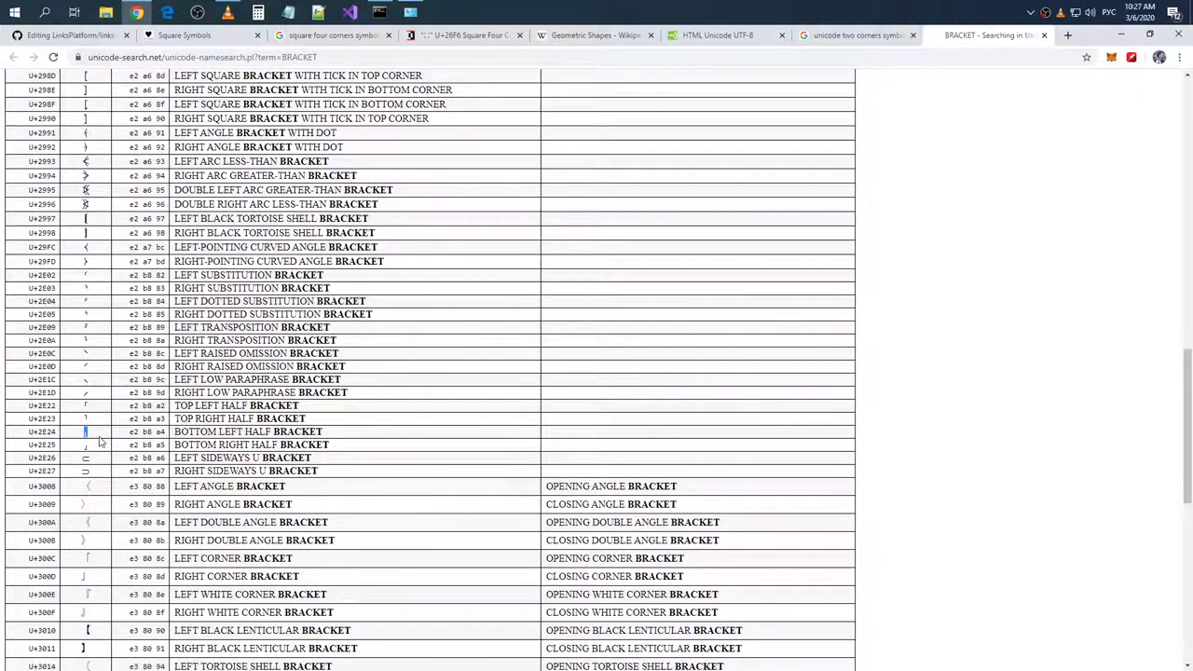
scroll(101, 429, up, 5)
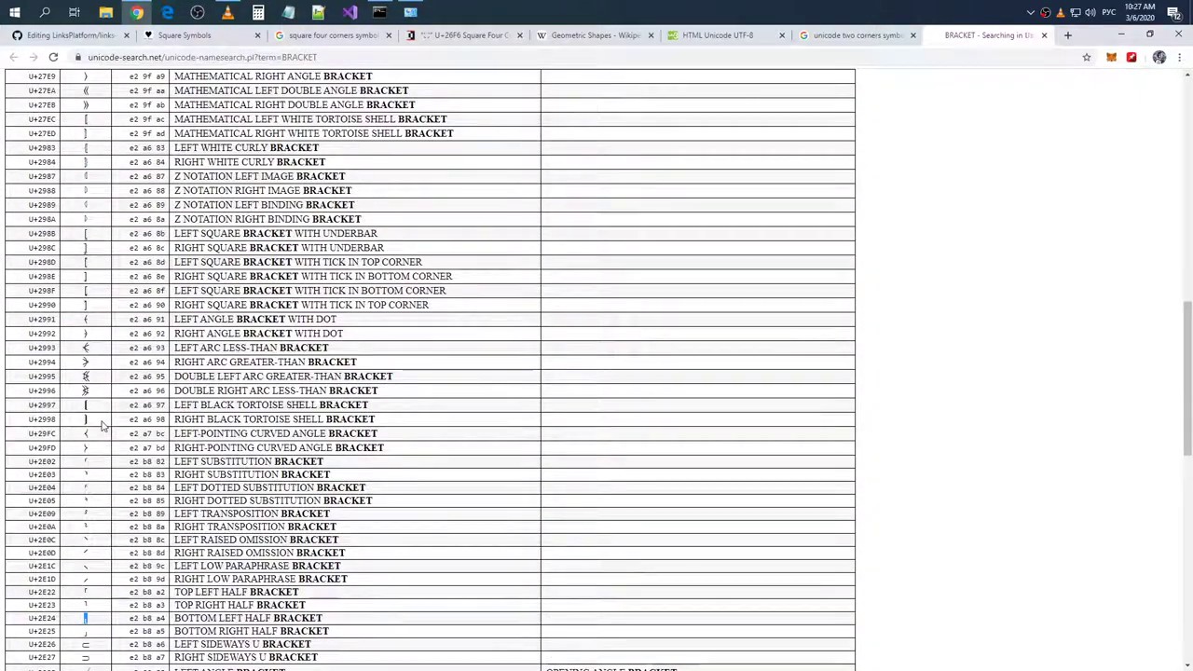
scroll(104, 425, up, 5)
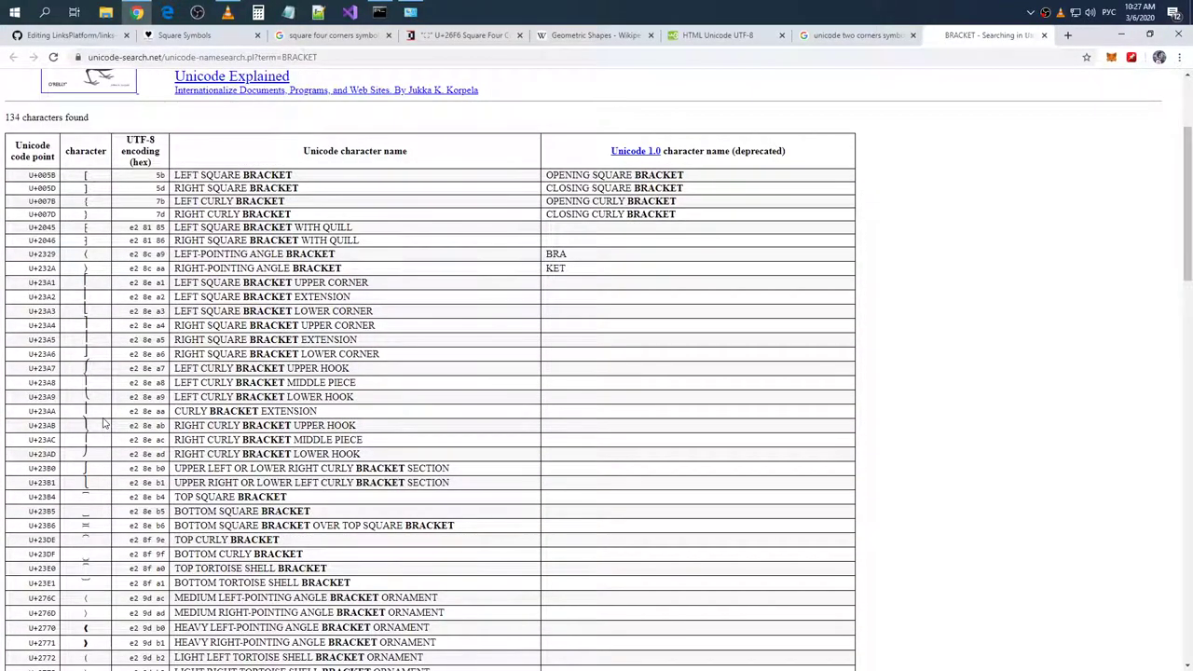
scroll(105, 424, down, 10)
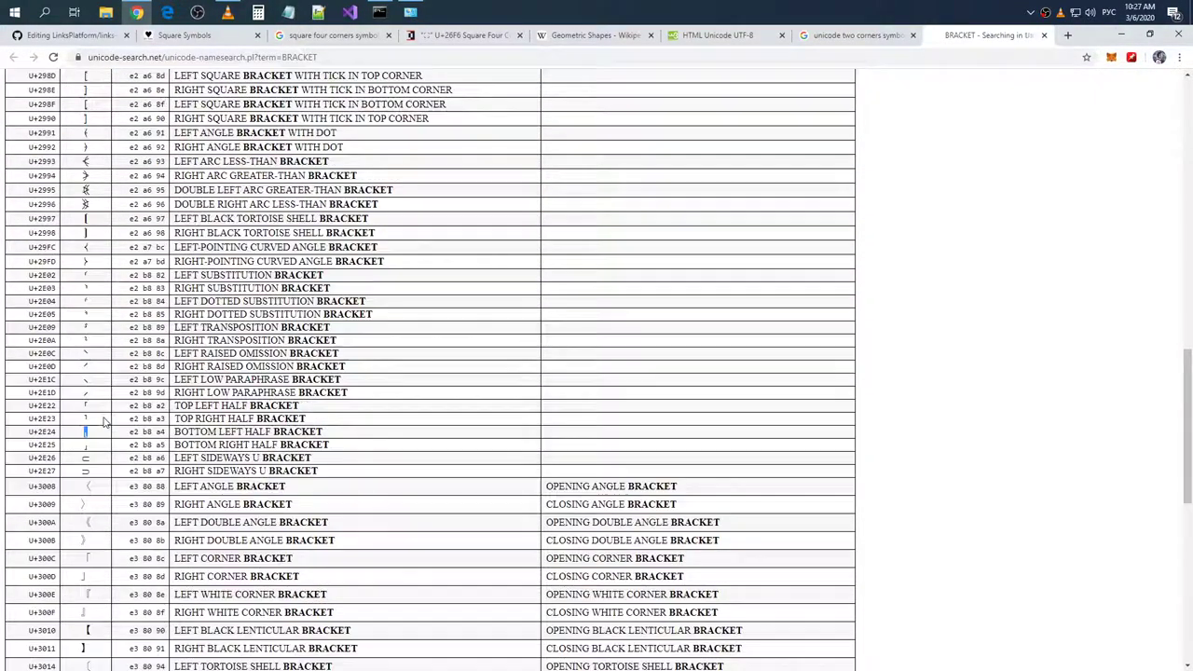
scroll(105, 422, down, 10)
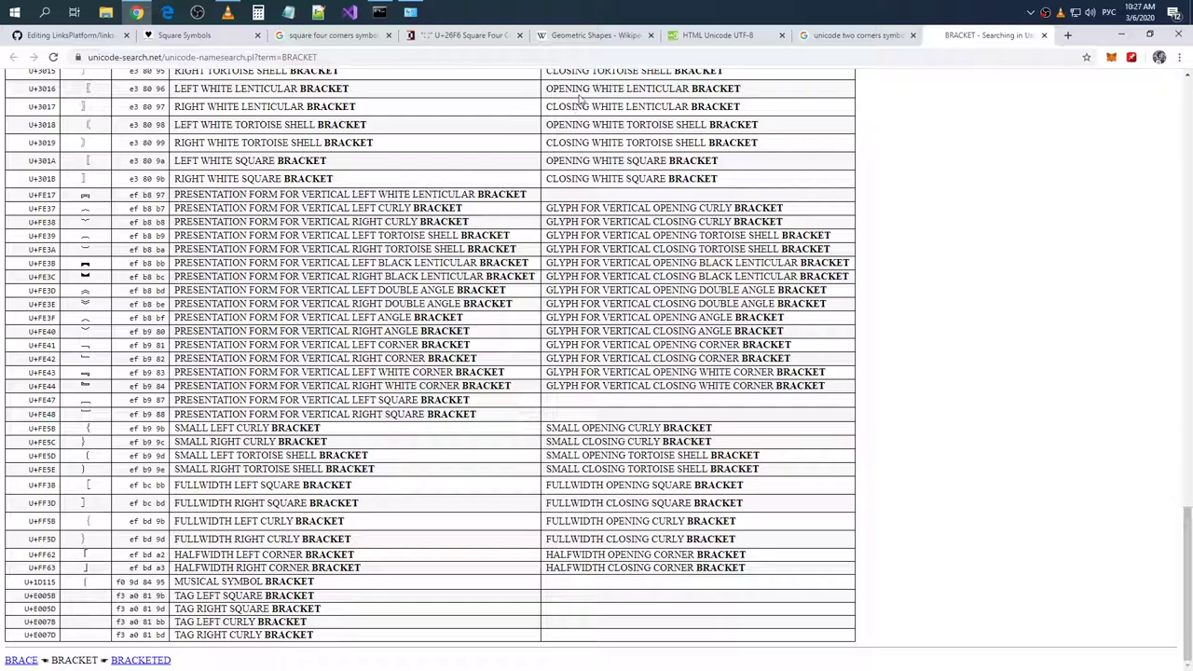
- Return to the article editor and duplicate the shapes code block below the new paragraph
click(79, 41)
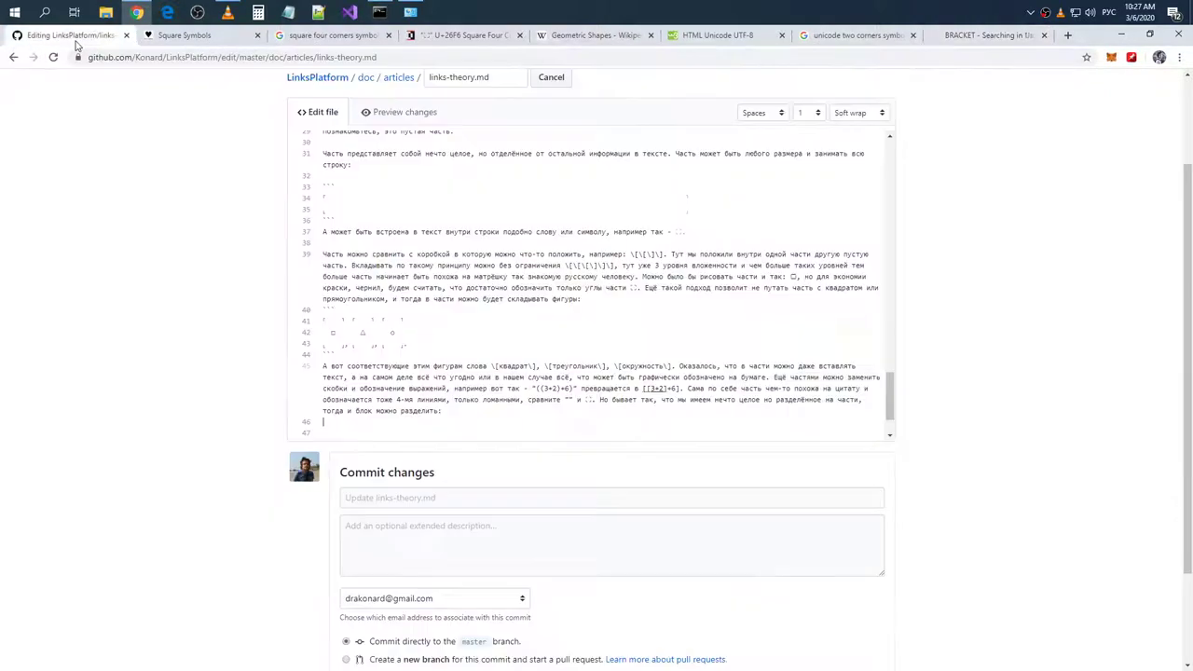
click(401, 352)
drag(391, 356, 318, 314)
click(401, 428)
text(## Пустые связи ## Единичные связи ## Двойные связи ## Последовательности ### Понятие "степени сжатия")
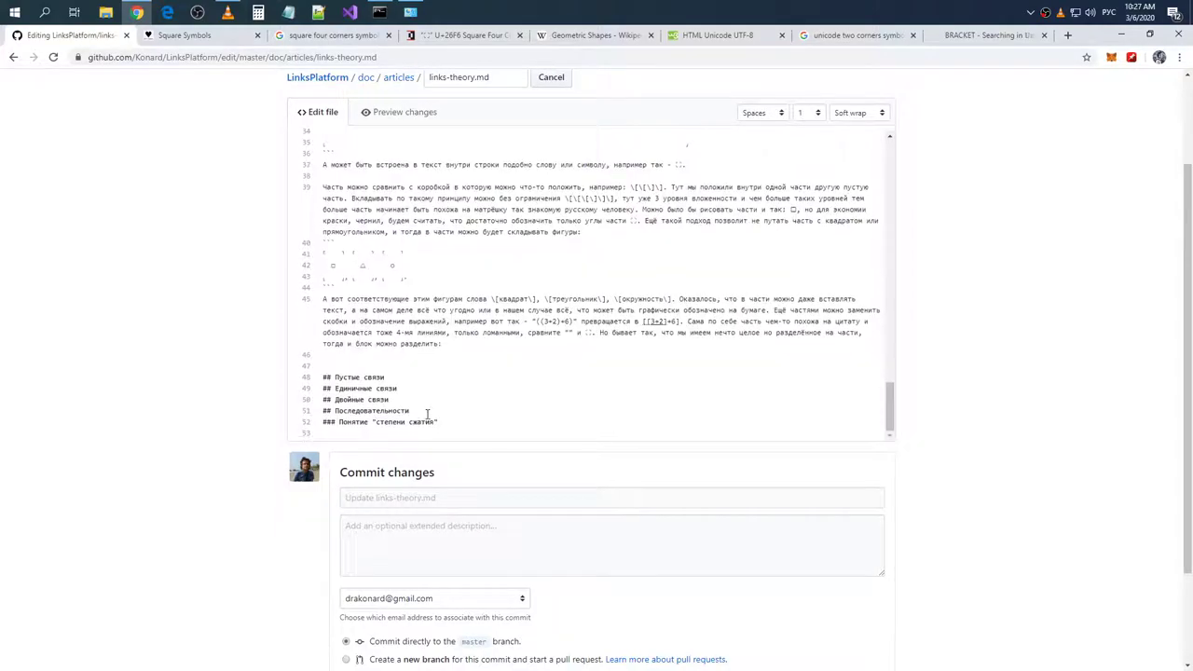
click(394, 355)
key(ctrl+v)
- Replace the square in the duplicated block with three adjacent empty part symbols and widen its box to fit
click(333, 377)
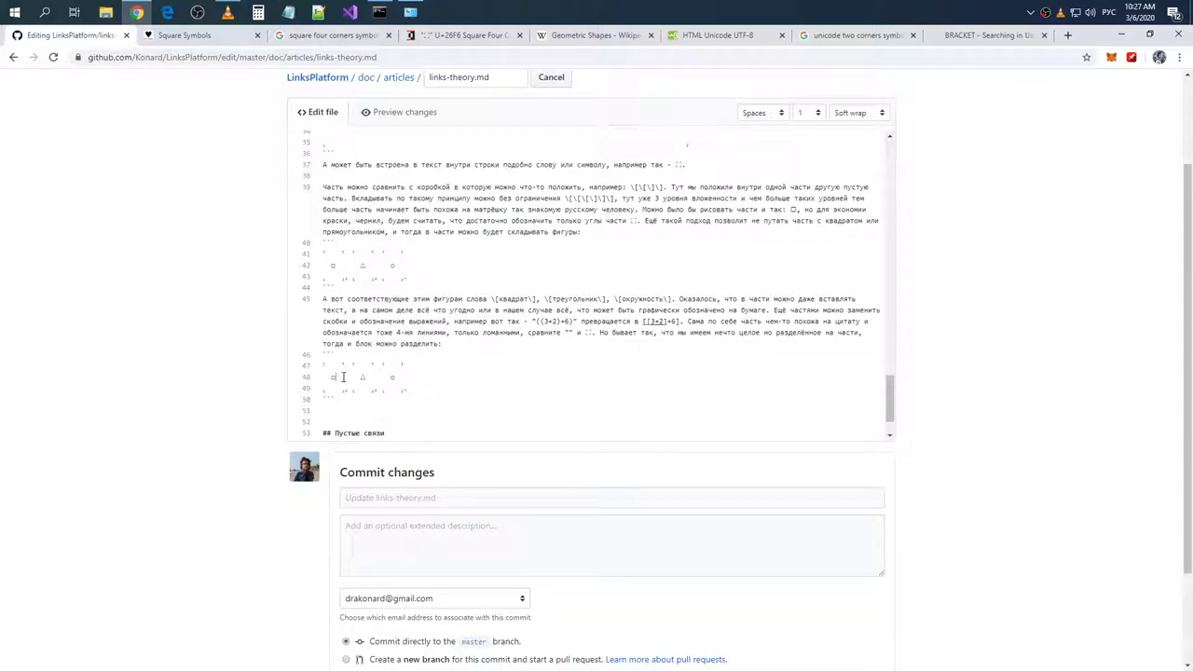
scroll(471, 269, up, 1)
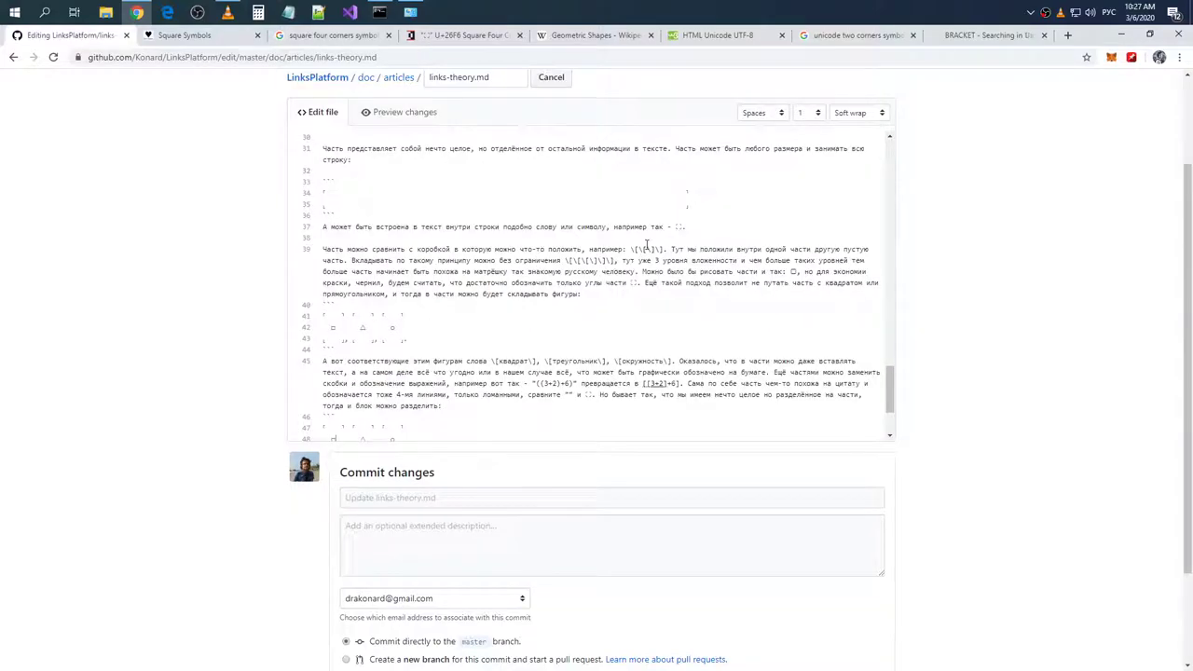
scroll(590, 290, down, 2)
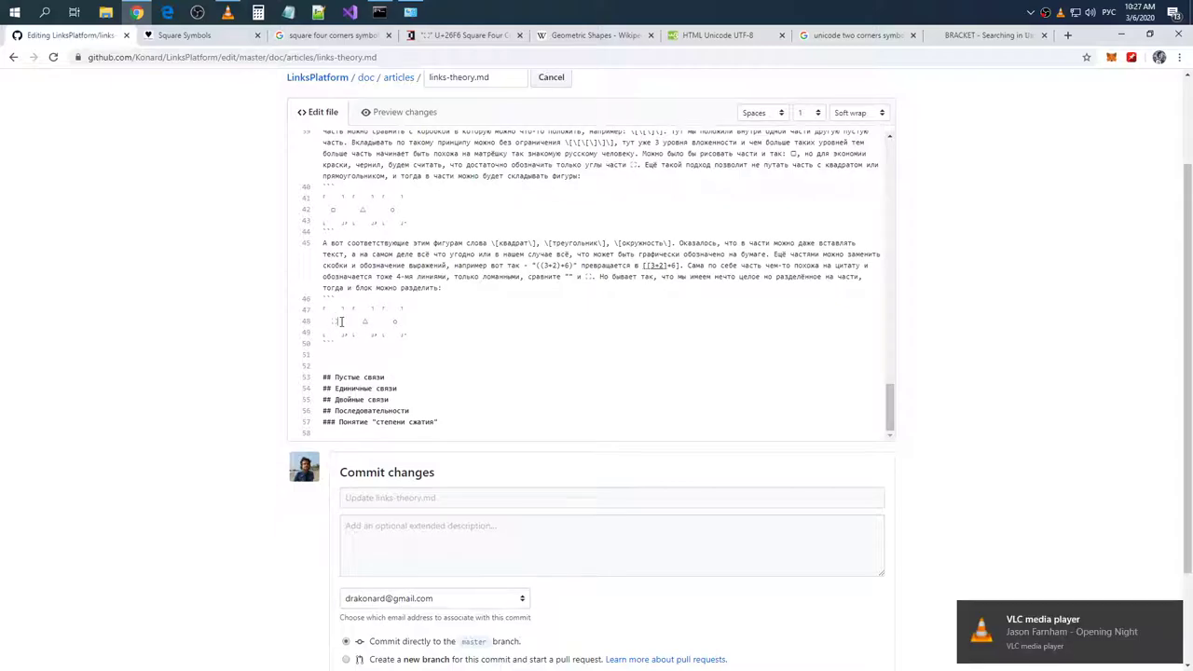
text(□)
key(Up)
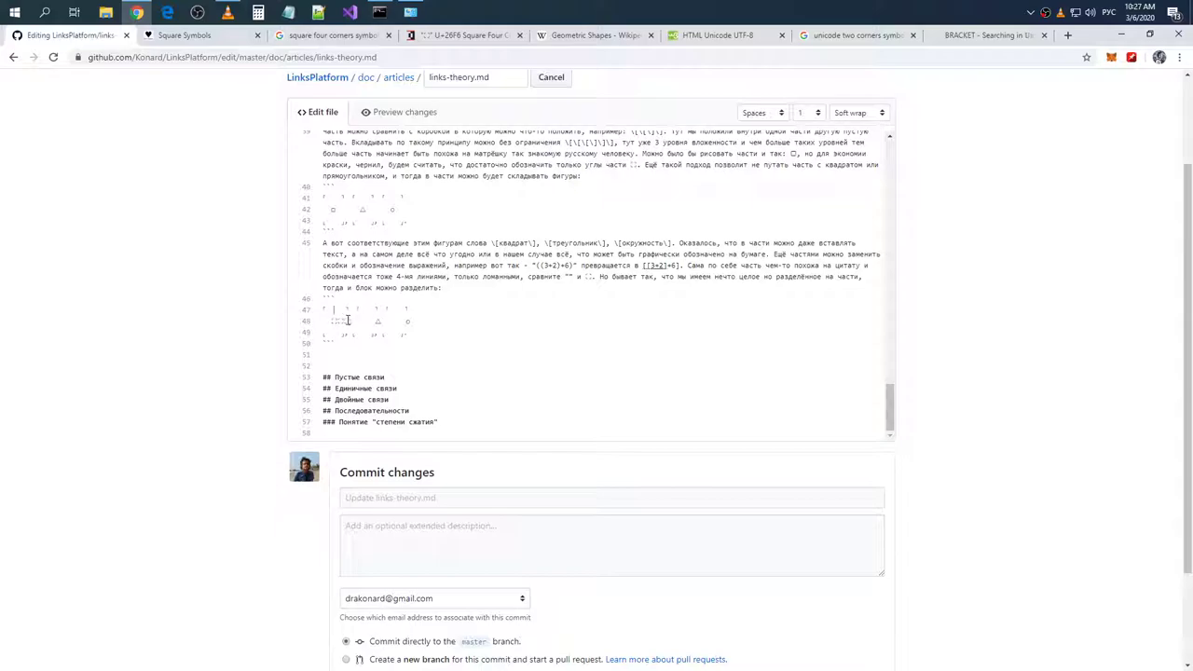
click(344, 333)
key(ctrl+v)
key(ctrl+v)
key(ctrl+v)
mouse_move(368, 334)
mouse_down()
mouse_move(325, 309)
mouse_move(366, 335)
mouse_move(341, 315)
mouse_up()
click(364, 334)
- Replace the triangle and circle boxes with copies of the widened first box holding three part symbols
click(372, 322)
drag(325, 309, 370, 309)
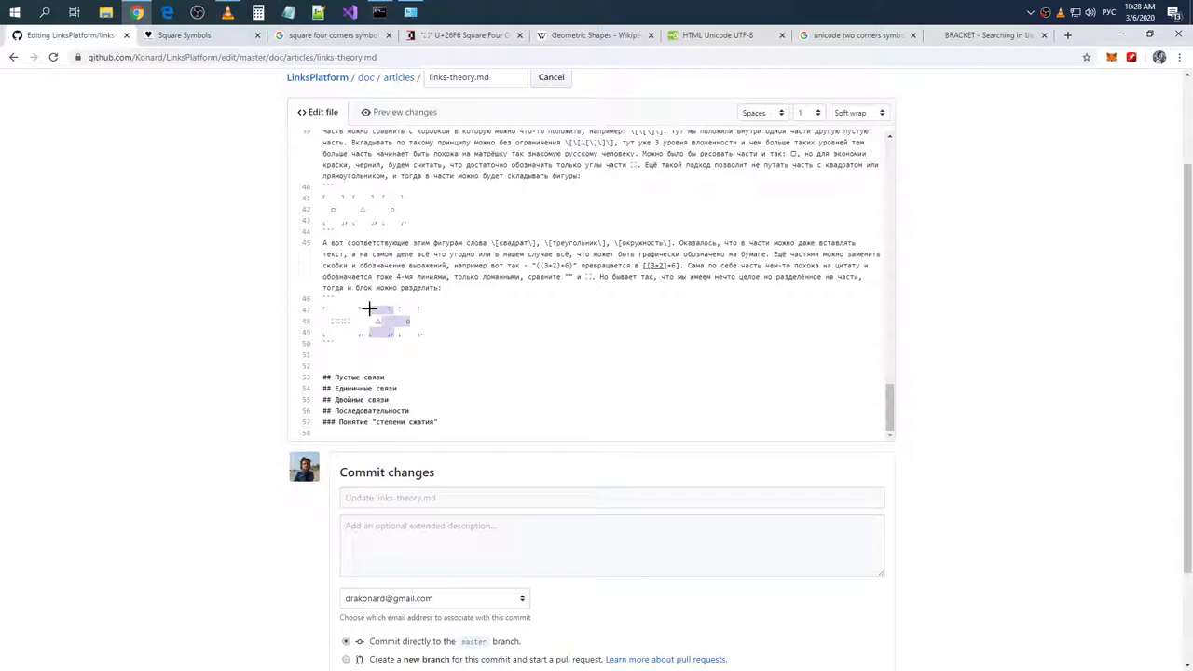
key(ctrl+v)
drag(438, 333, 415, 309)
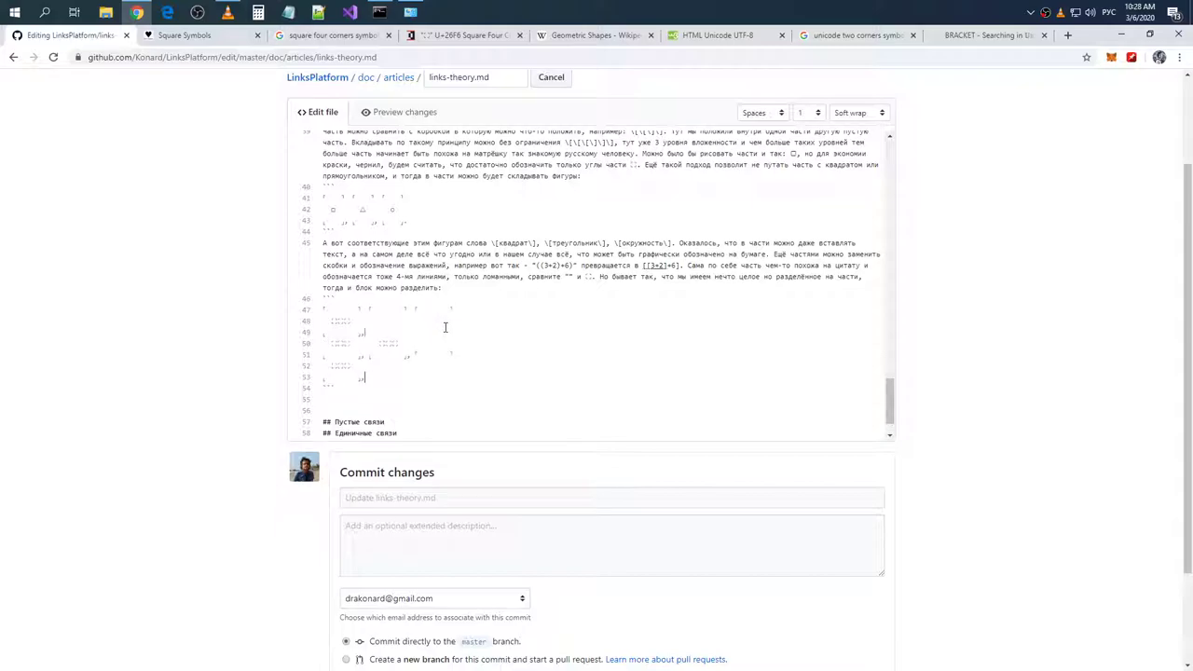
click(407, 330)
click(383, 312)
drag(370, 309, 417, 312)
click(422, 319)
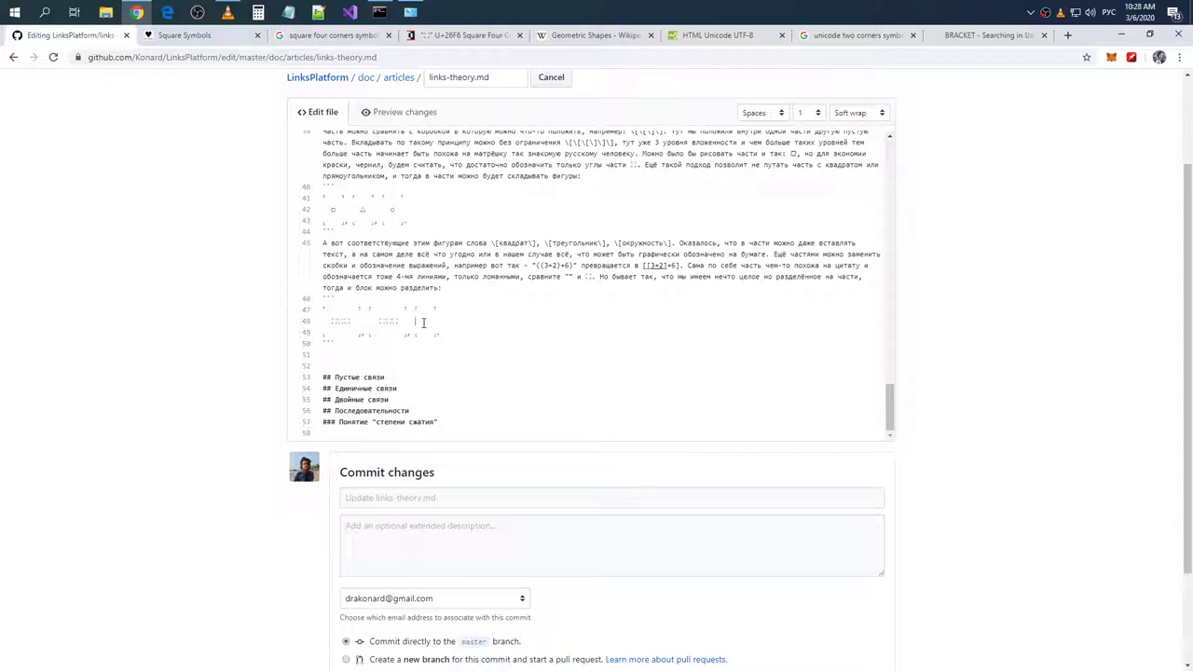
drag(438, 333, 417, 309)
key(ctrl+v)
- Reduce the first box to one part symbol and the second to two, centring the symbols in the boxes
click(403, 347)
click(424, 322)
click(378, 323)
key(Down)
key(Down)
key(shift+Up)
key(shift+Up)
key(shift+Up)
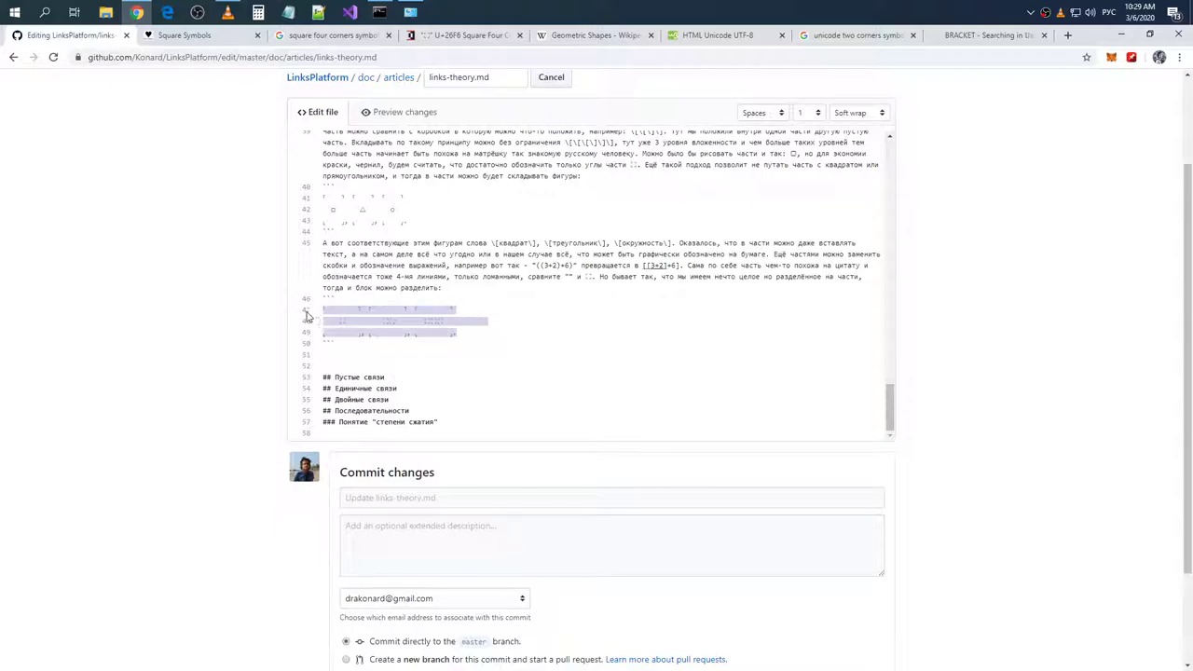
- Remove the surplus trailing spaces after the third box's part symbols
click(477, 343)
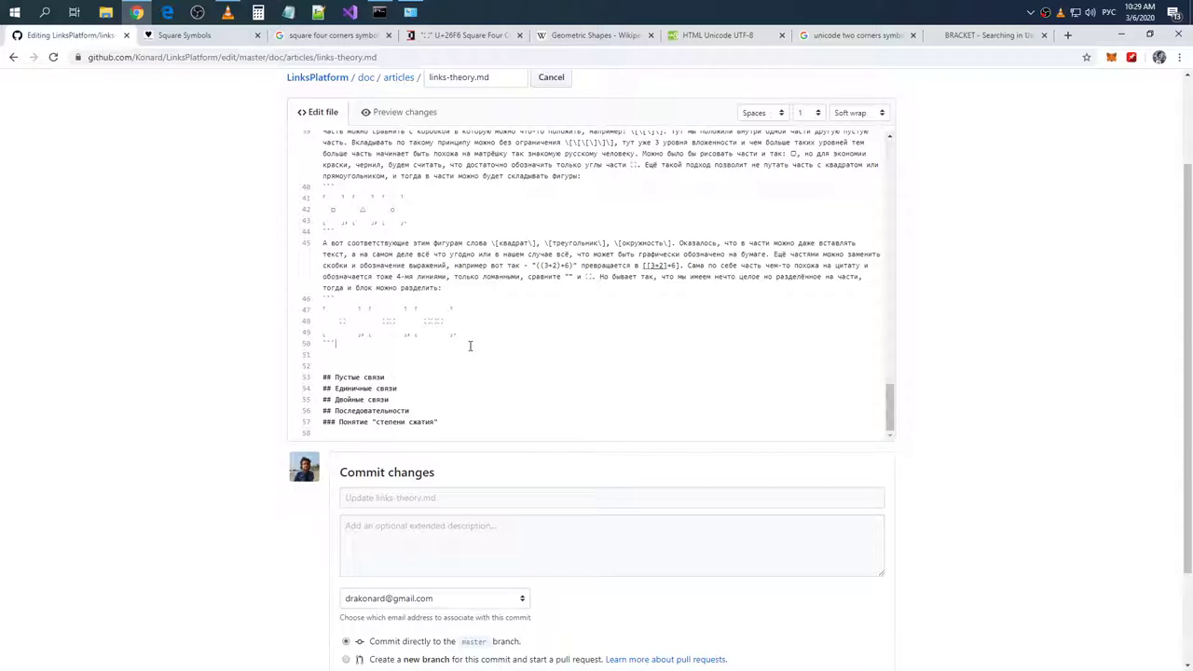
drag(444, 287, 322, 287)
click(510, 299)
click(450, 323)
text(□   □)
drag(522, 321, 443, 320)
key(BackSpace)
- Add a caption row inside the three boxes below the symbols reading "1 часть", "2 части" and "3 части"
key(Return)
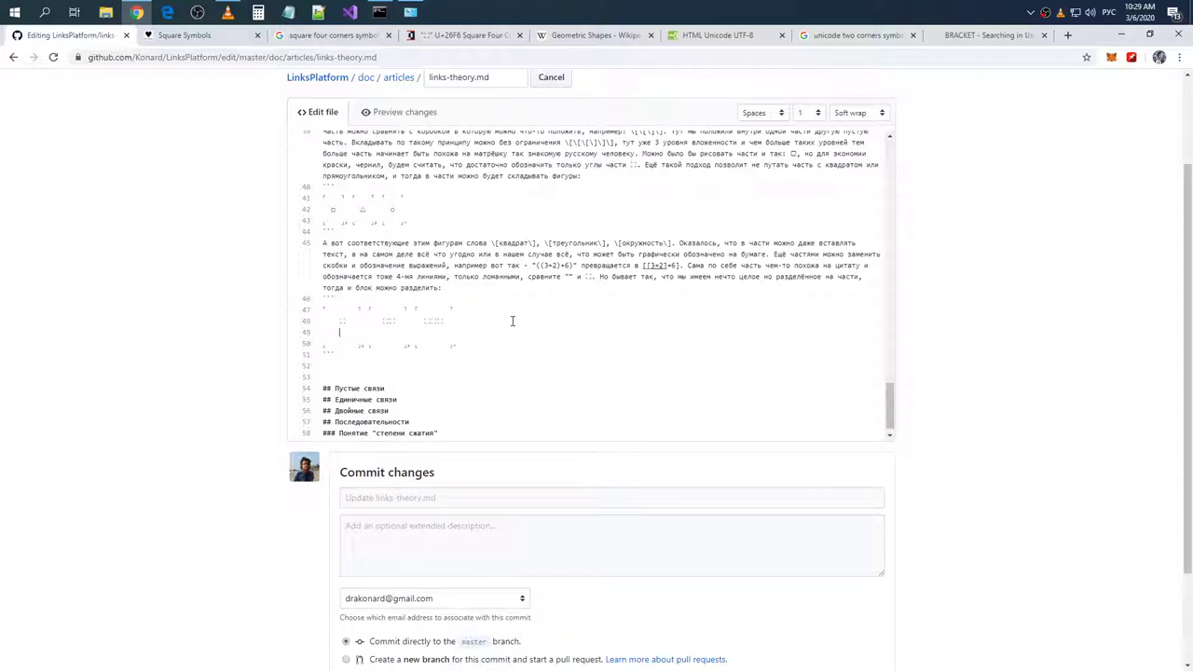
key(BackSpace)
text(1 часть)
key(Home)
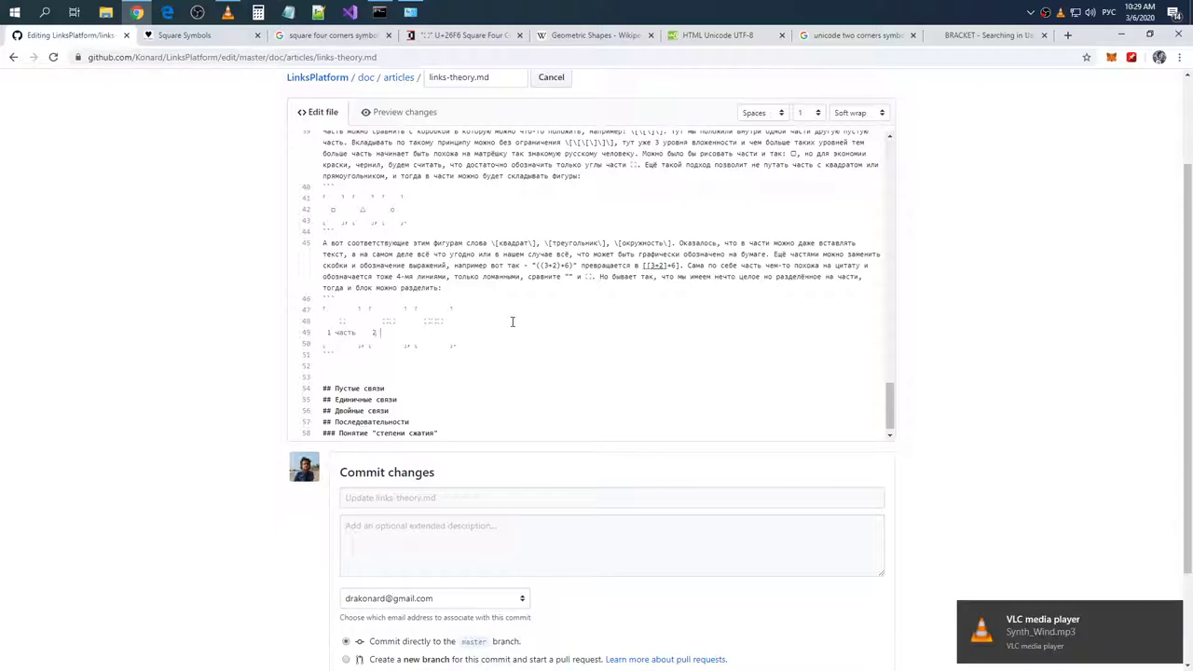
text(сть)
key(Left)
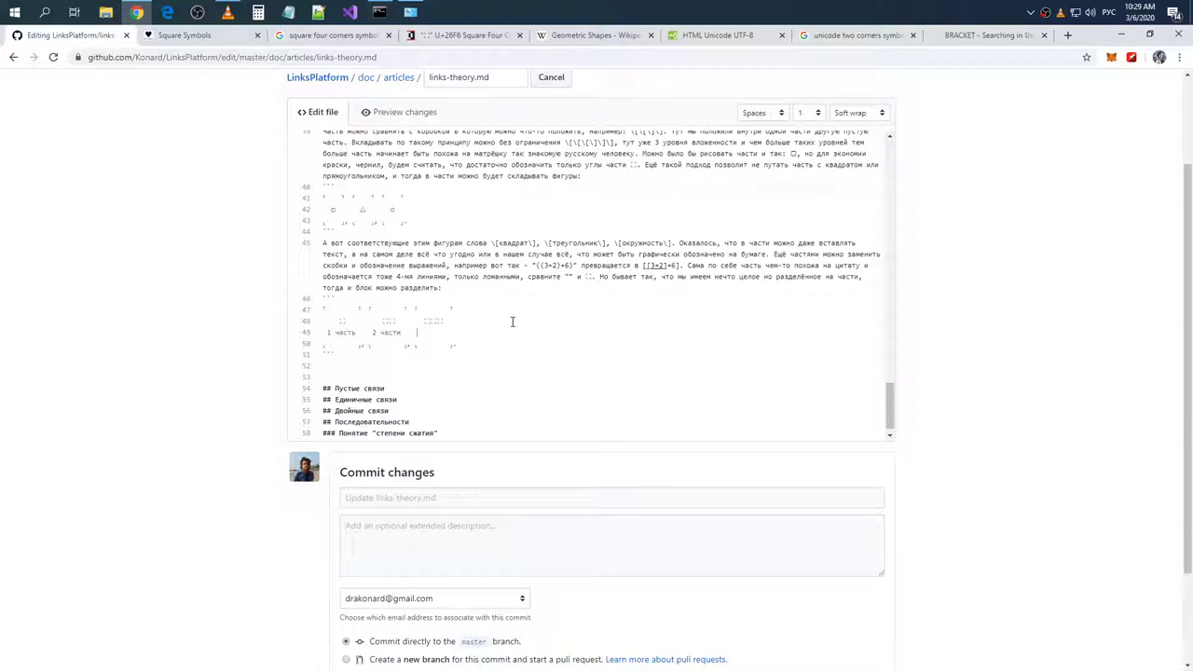
text(3 части)
key(Left)
key(Left)
key(Left)
key(Left)
- Add below the three-box block: "Причём больше всего это похоже на 1-3 части состыкованные вместе. Но граница между частями рисуется одна и общая."
click(392, 355)
key(Return)
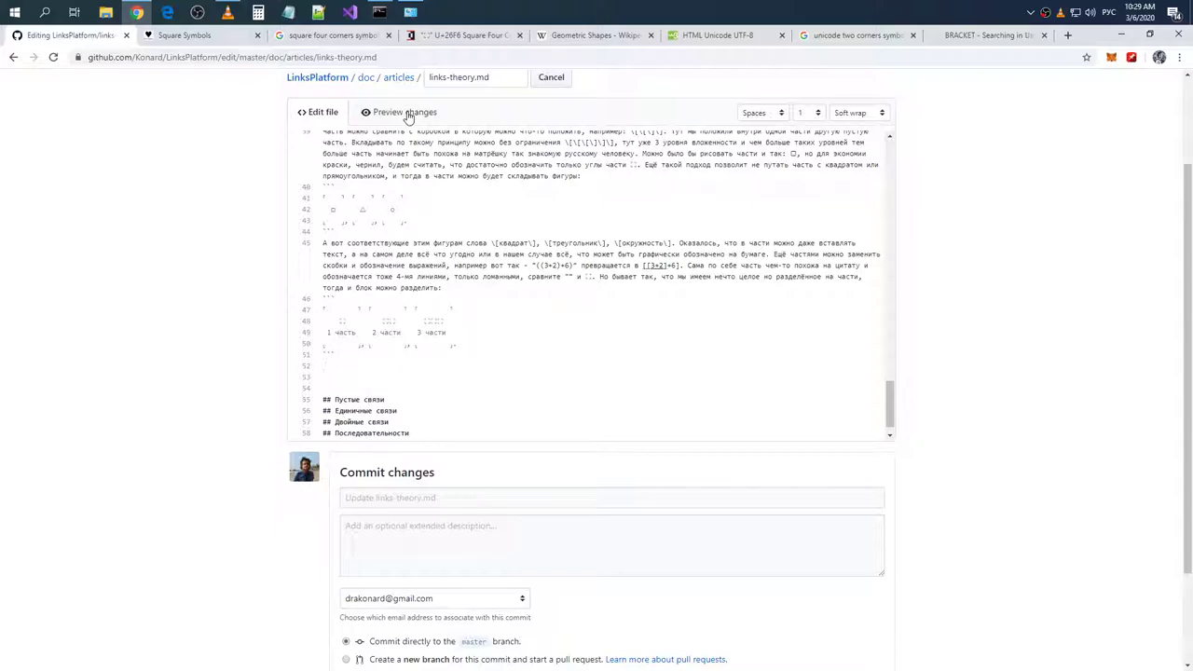
text(Причём больше всего это похоже на 1-3 части)
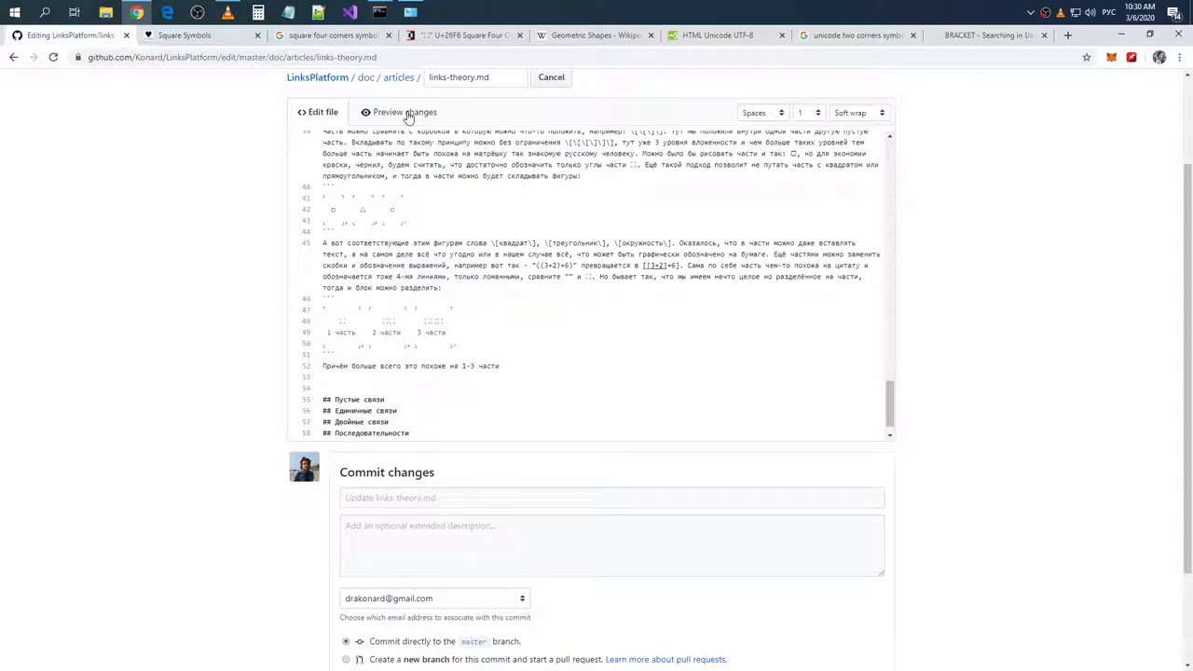
text(ст)
text(ыкованные вмест)
text(Но граница между частями рисуется одна и общая.)
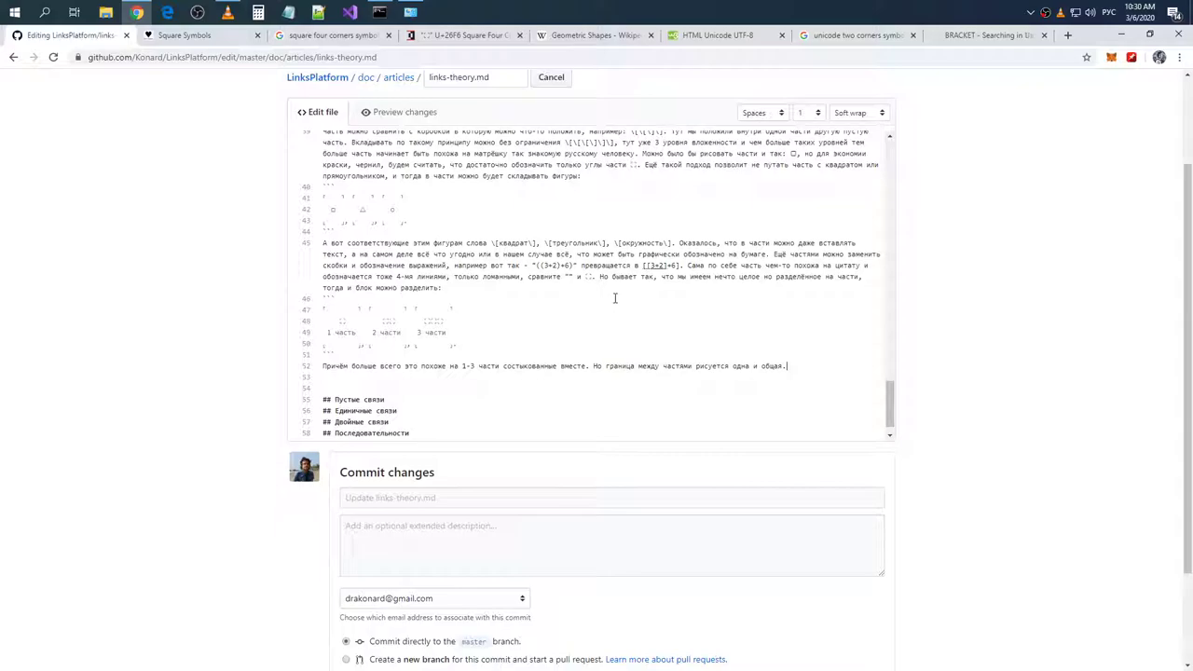
- Start a new paragraph reading "Если вы сталкивались с таблицами, например в продукте от Microsoft - Excel или в терминах реляционных"
scroll(626, 293, down, 1)
key(Return)
key(Return)
text(Е)
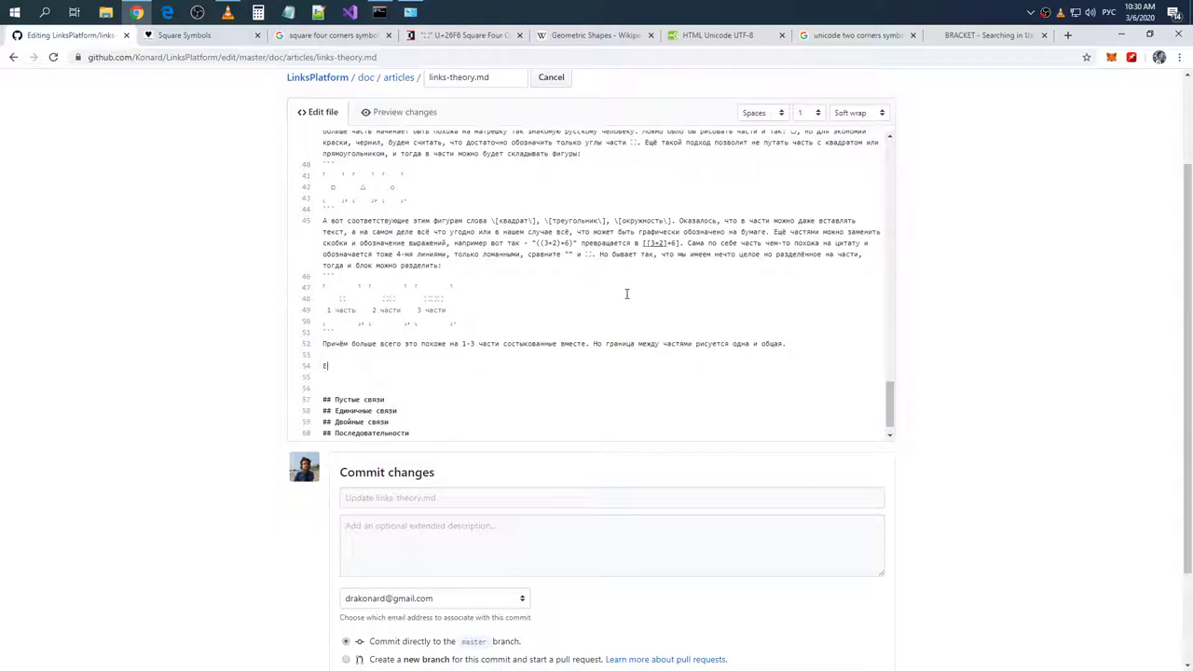
text(сли вы сталкивались с табл)
key(BackSpace)
key(BackSpace)
key(BackSpace)
text(блицами , например в продукте от)
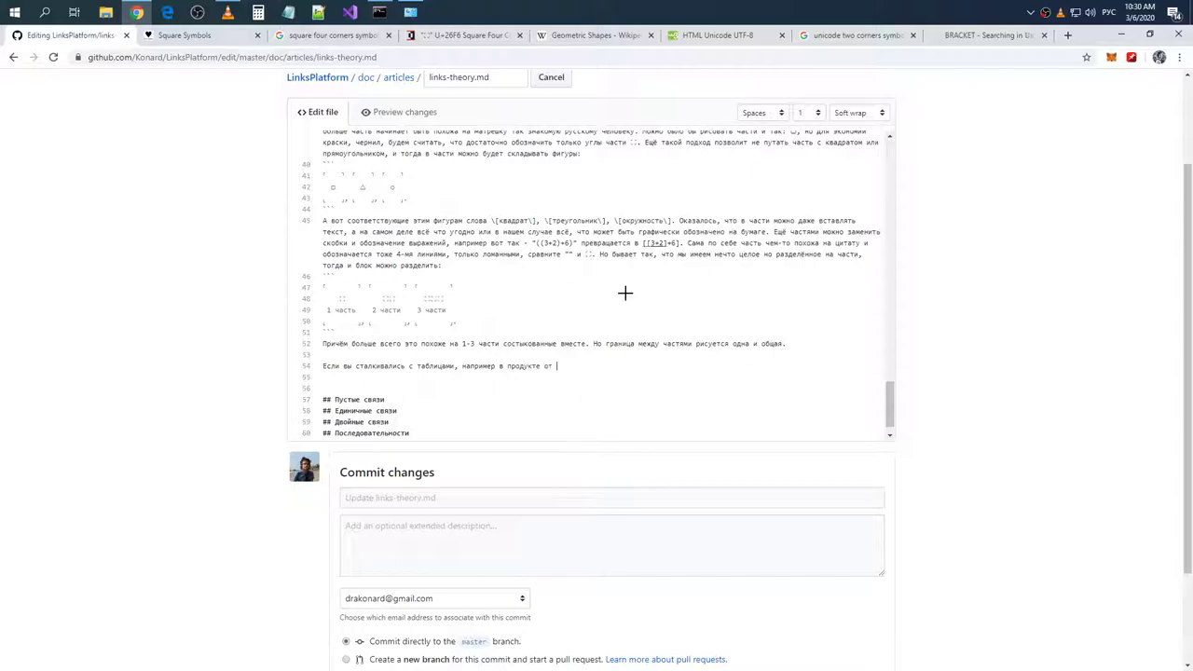
key(alt+shift)
text(Microsoft --Excel)
key(alt+shift)
text(или в терминах реляционных )
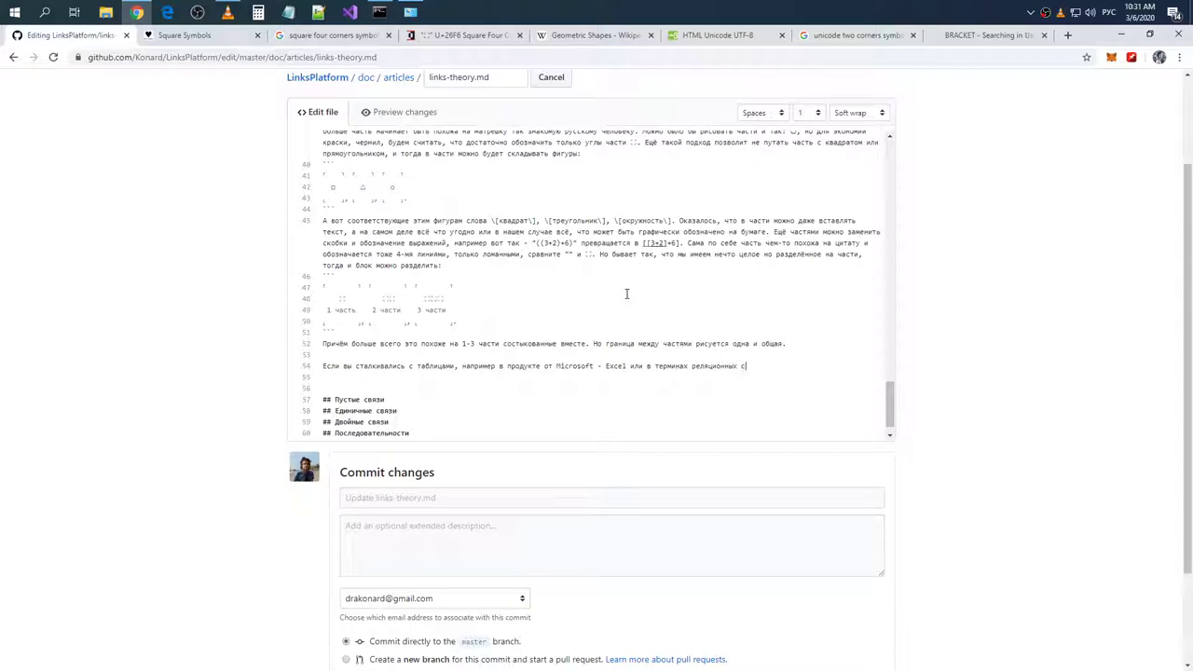
- Continue the sentence with "СУБД, то уже могли заметить что такие части состоящие из частей начинают быть похожими на таблицы"
text(СУБД, то уже могли заметить что такие блок)
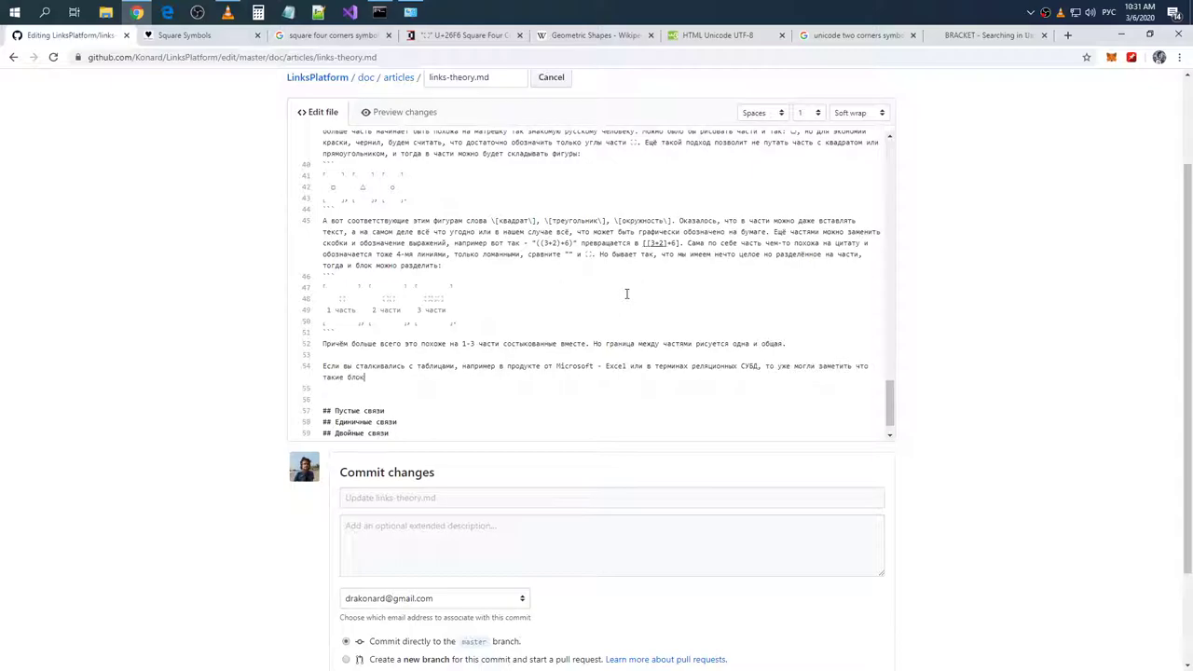
text(и)
key(BackSpace)
key(BackSpace)
key(BackSpace)
key(BackSpace)
key(BackSpace)
key(BackSpace)
text(части)
text(состоящие из ч)
text(астей )
text(начинаю)
text(т быть позожими на табли)
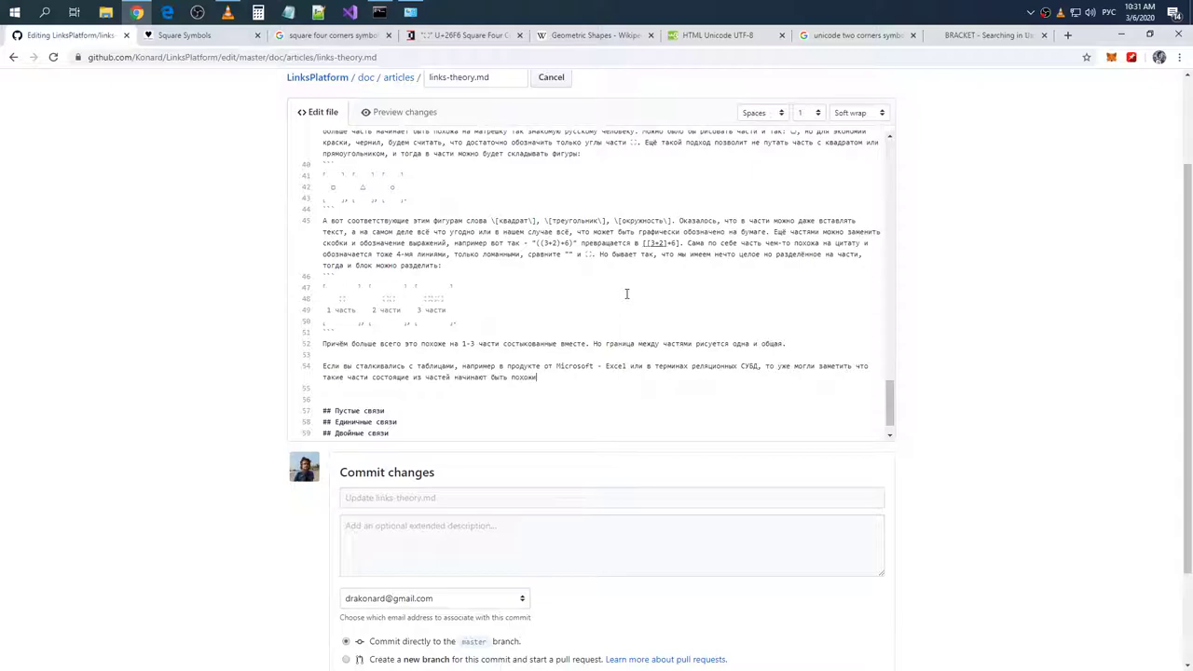
- Finish the paragraph with the sentence "Но и это ещё не всё, вы действительно сможете увидеть таблицы такого рода:"
text(цы. Но и это ещё не всё в)
text(ы действительно)
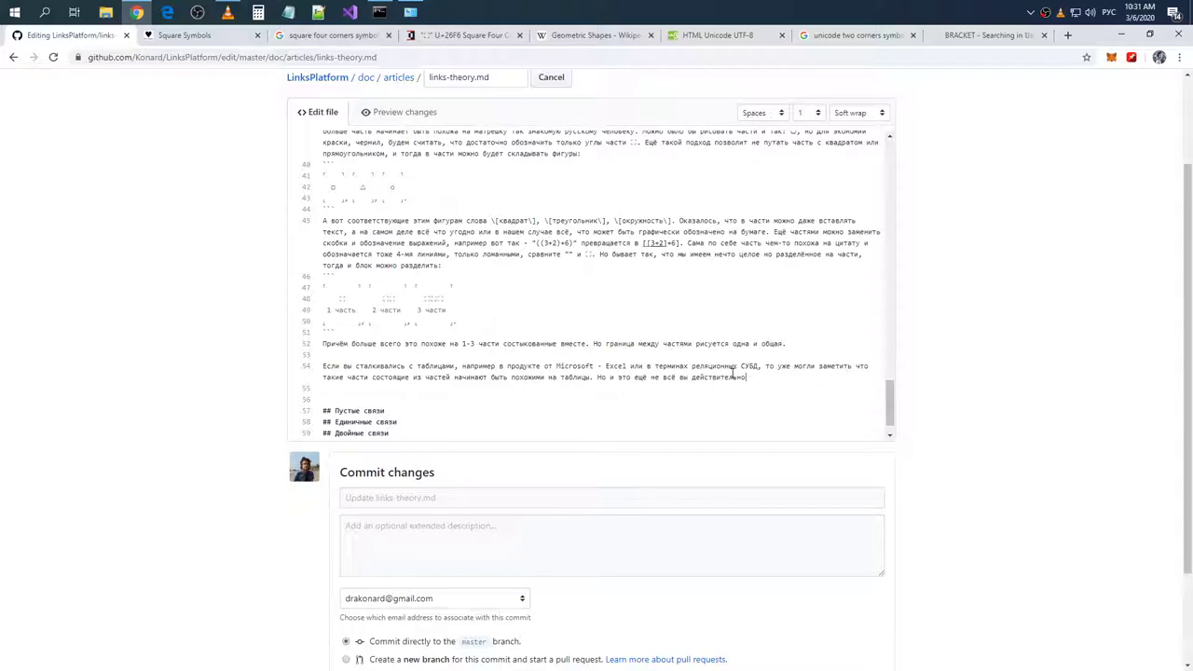
click(676, 378)
text(,)
click(792, 376)
text(сможете увидеть таблицы такого рро)
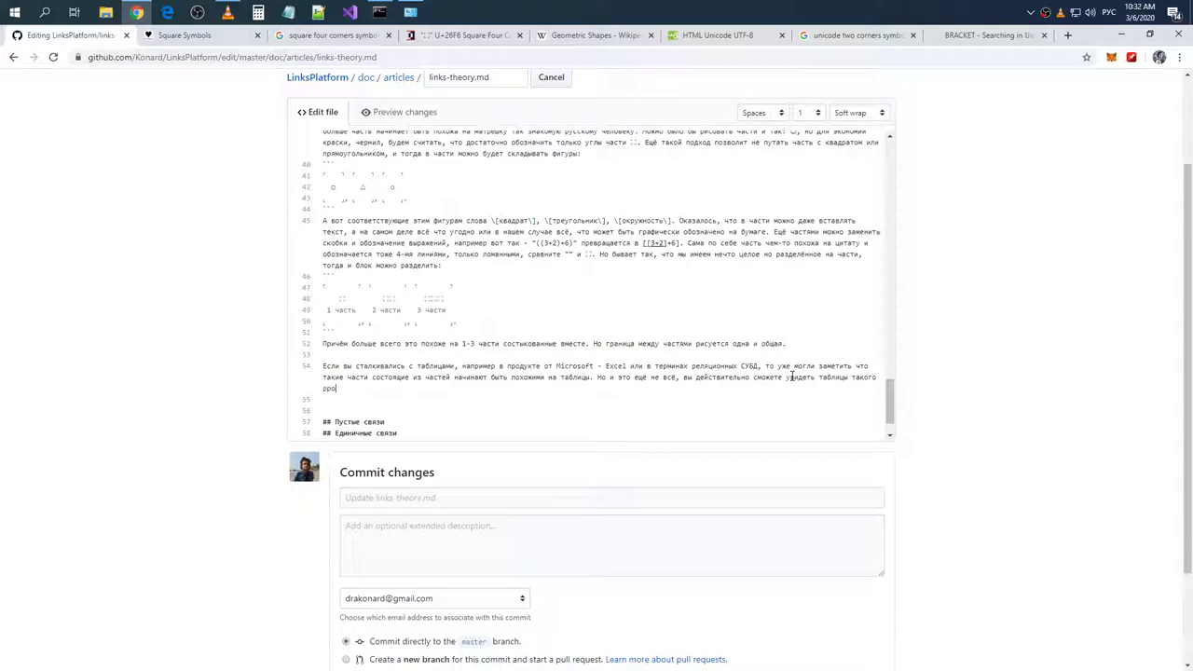
key(BackSpace)
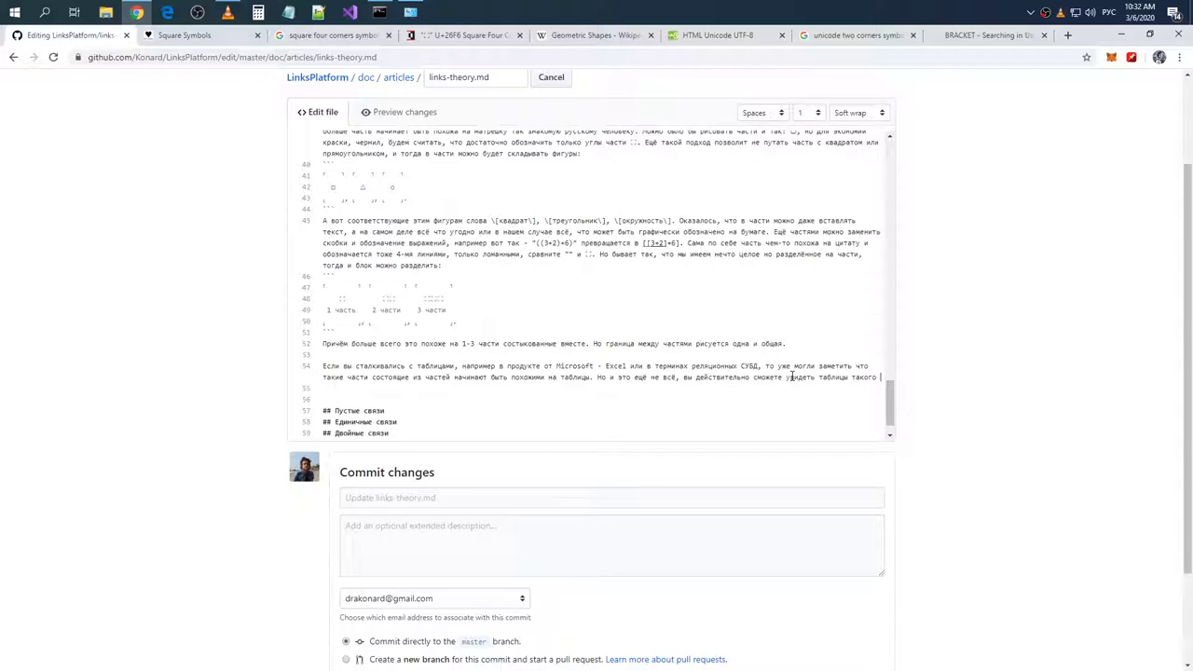
text(рода)
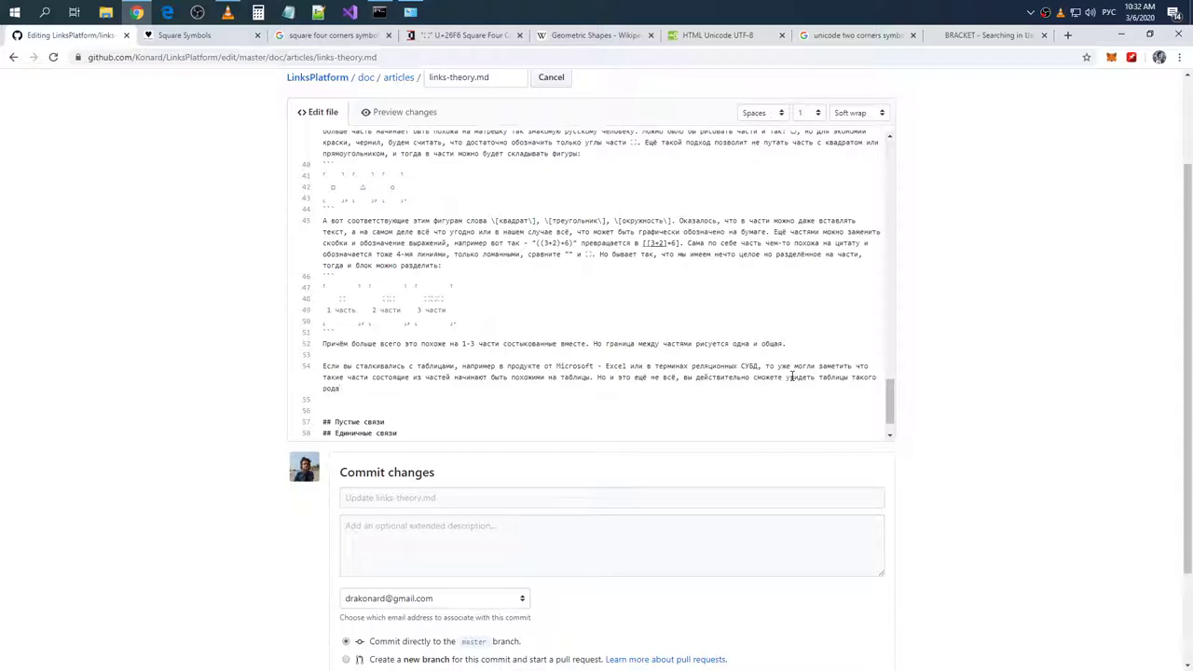
text(:)
- Insert a copy of the whole captioned three-box code block below the paragraph about tables
key(Return)
drag(369, 330, 309, 281)
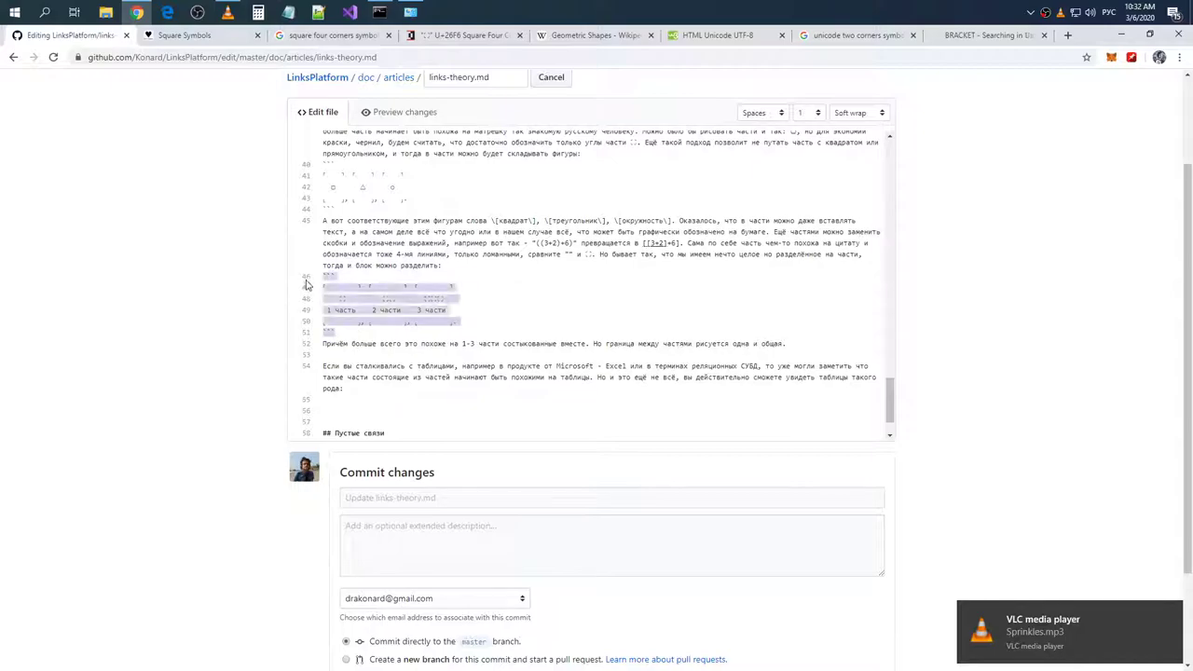
click(366, 399)
key(ctrl+v)
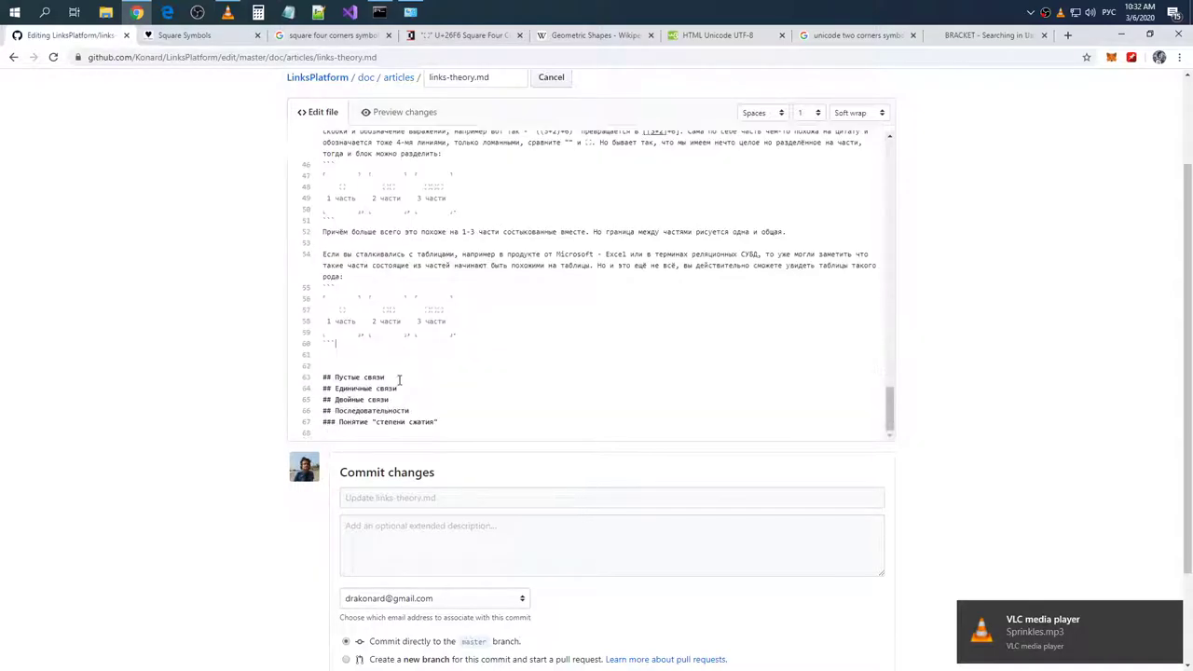
- Fill the copied block's first box with two rows of part symbols and the second with two rows of "□□"
click(348, 312)
key(Return)
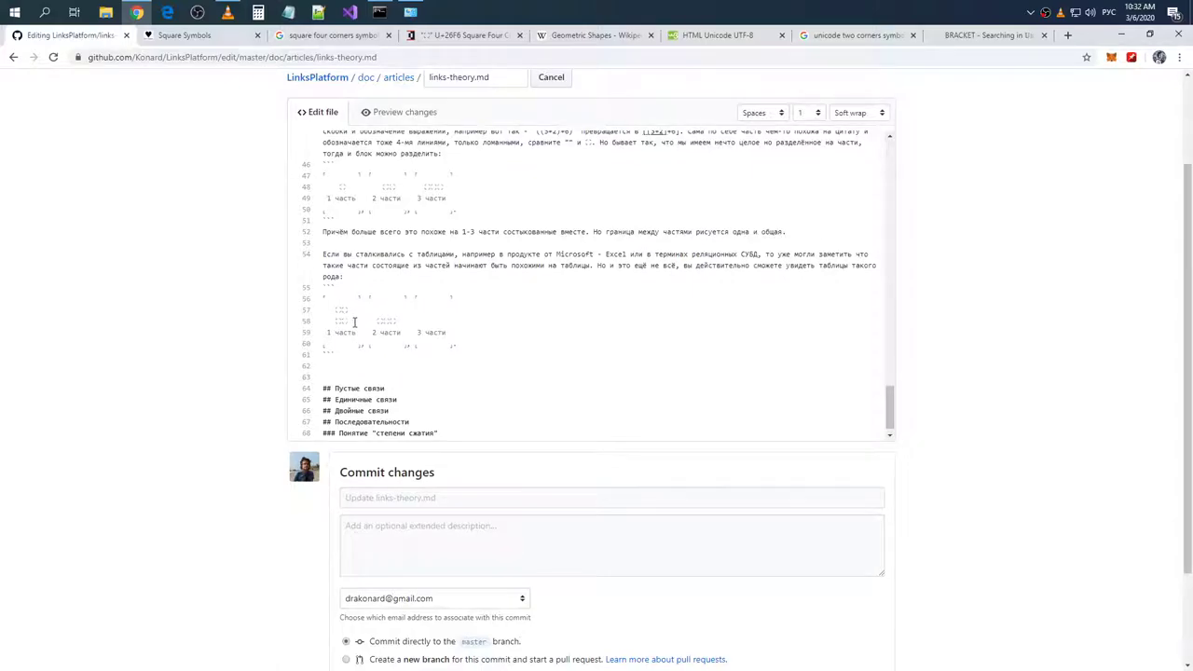
click(377, 311)
scroll(503, 260, up, 3)
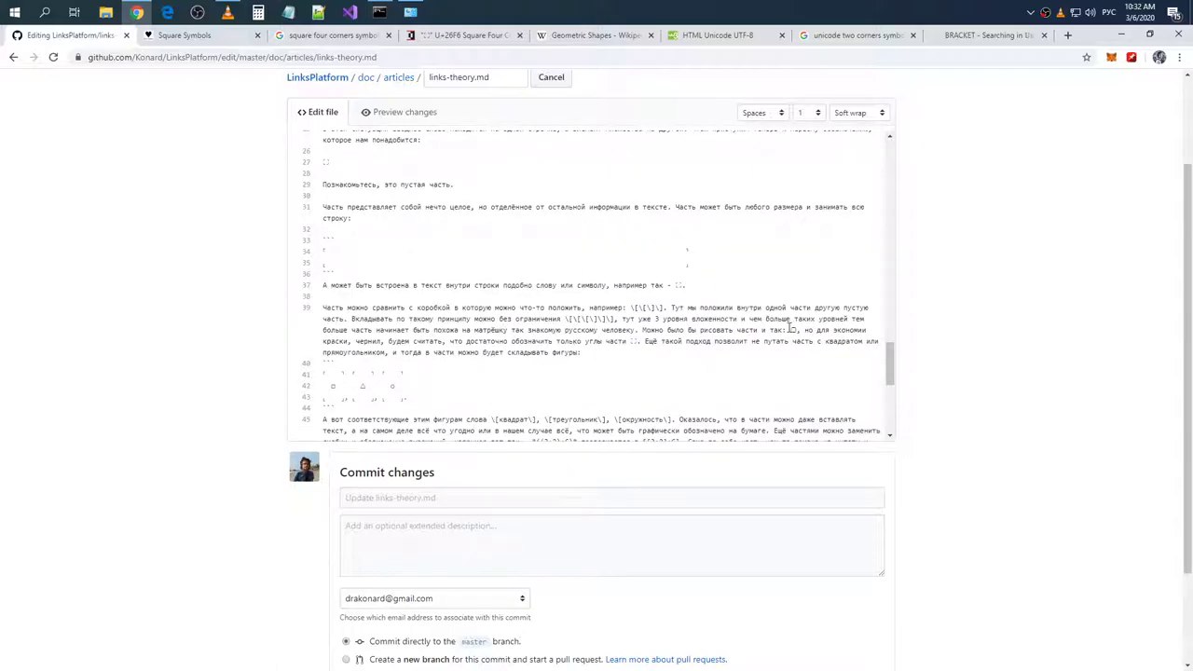
scroll(466, 320, down, 3)
text(□□)
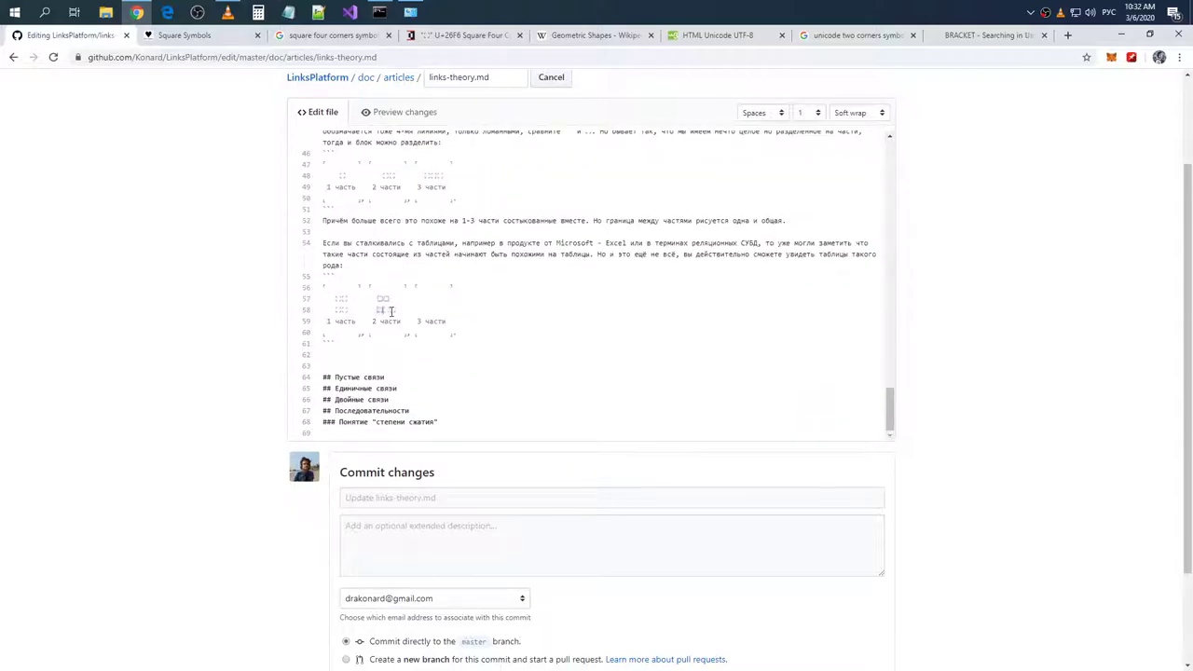
text(□)
key(BackSpace)
- Delete the caption row and the third box from the copied block
drag(446, 321, 311, 333)
key(BackSpace)
key(BackSpace)
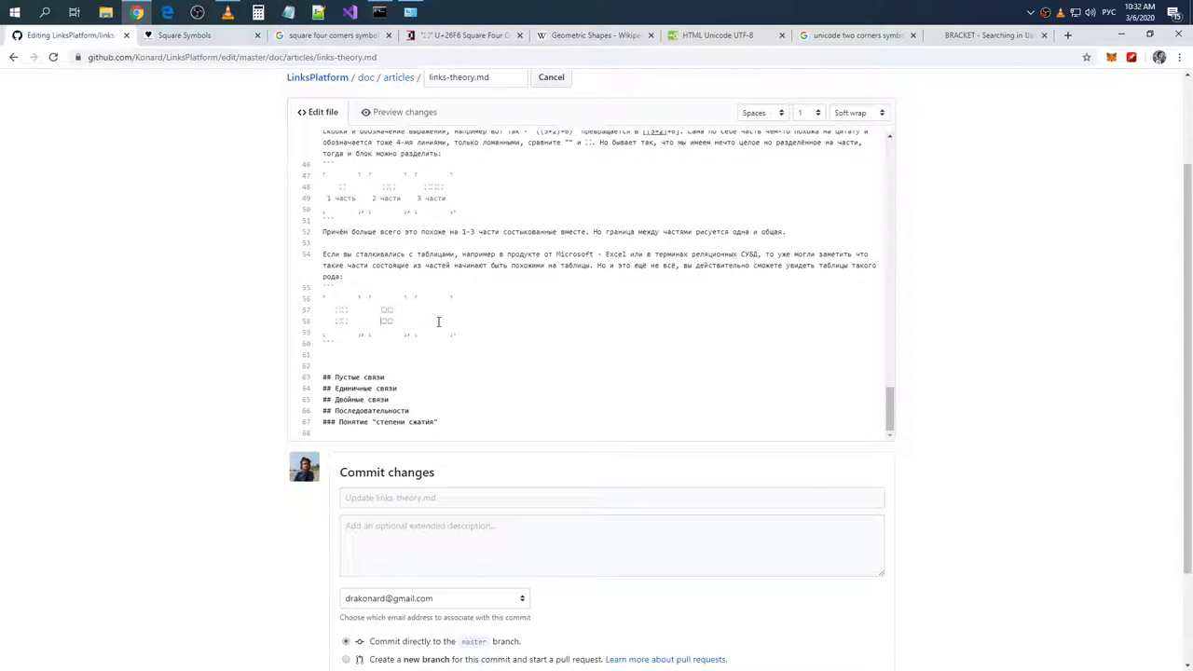
drag(417, 298, 469, 330)
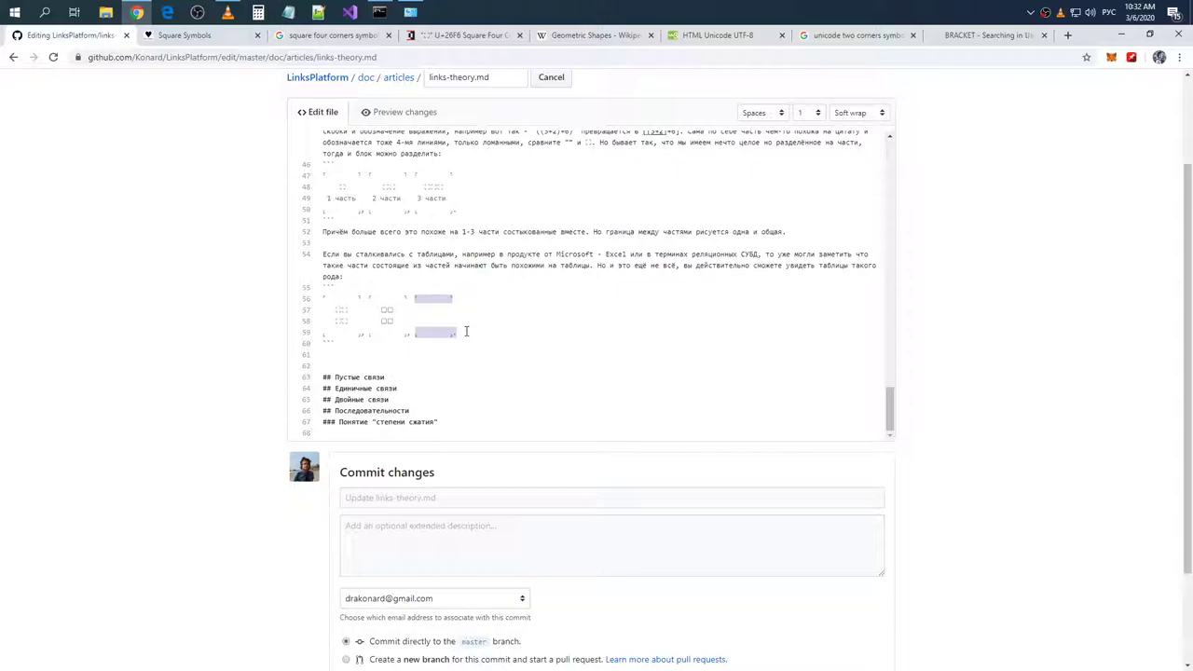
key(BackSpace)
key(BackSpace)
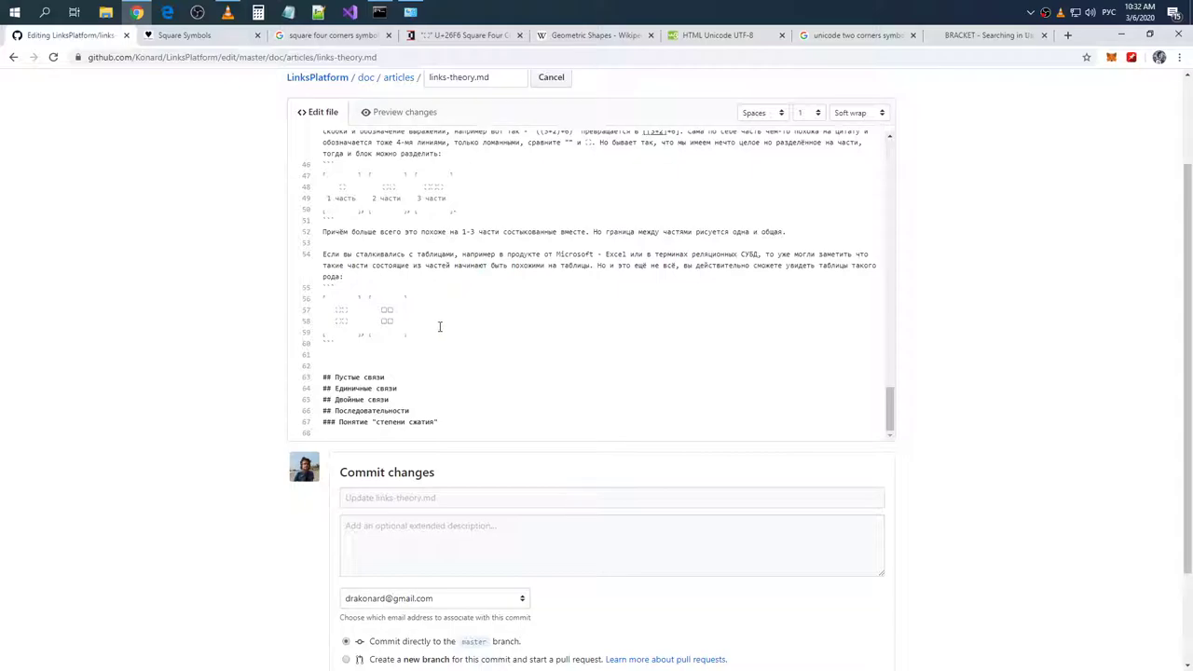
- Join the two remaining boxes along one shared border and shift the square symbols back to the middle of their box
text(⌟)
key(Return)
drag(384, 332, 323, 295)
click(379, 310)
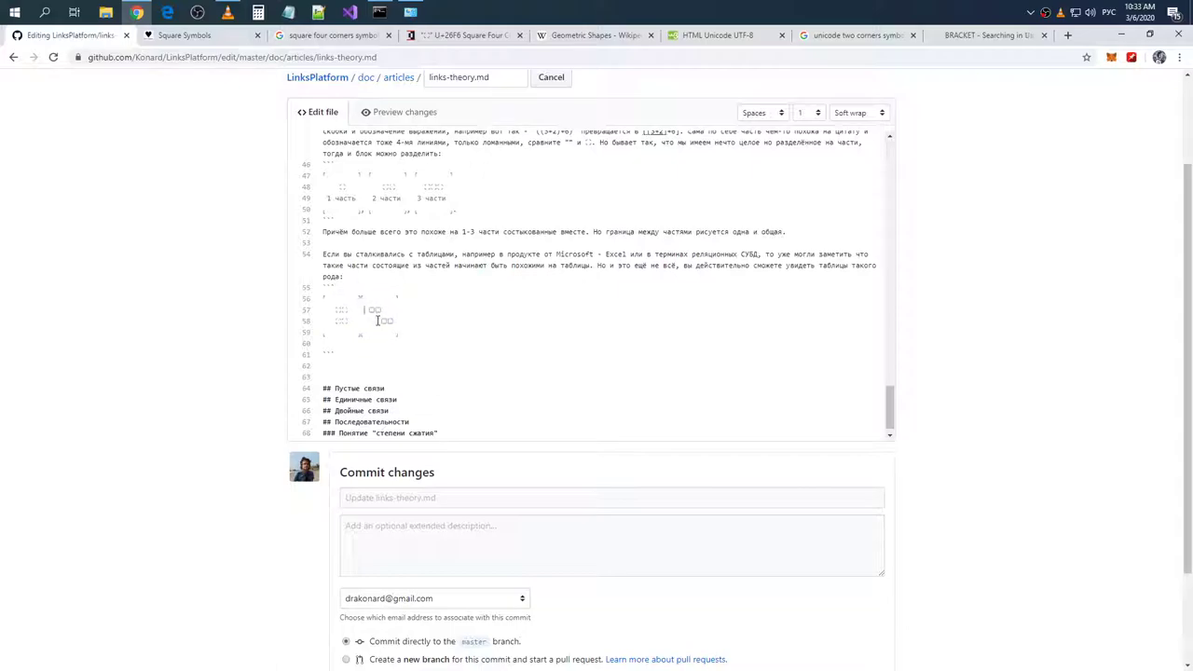
click(378, 321)
- Duplicate the joined pair of boxes directly below itself to form a two-by-two table
drag(418, 335, 307, 300)
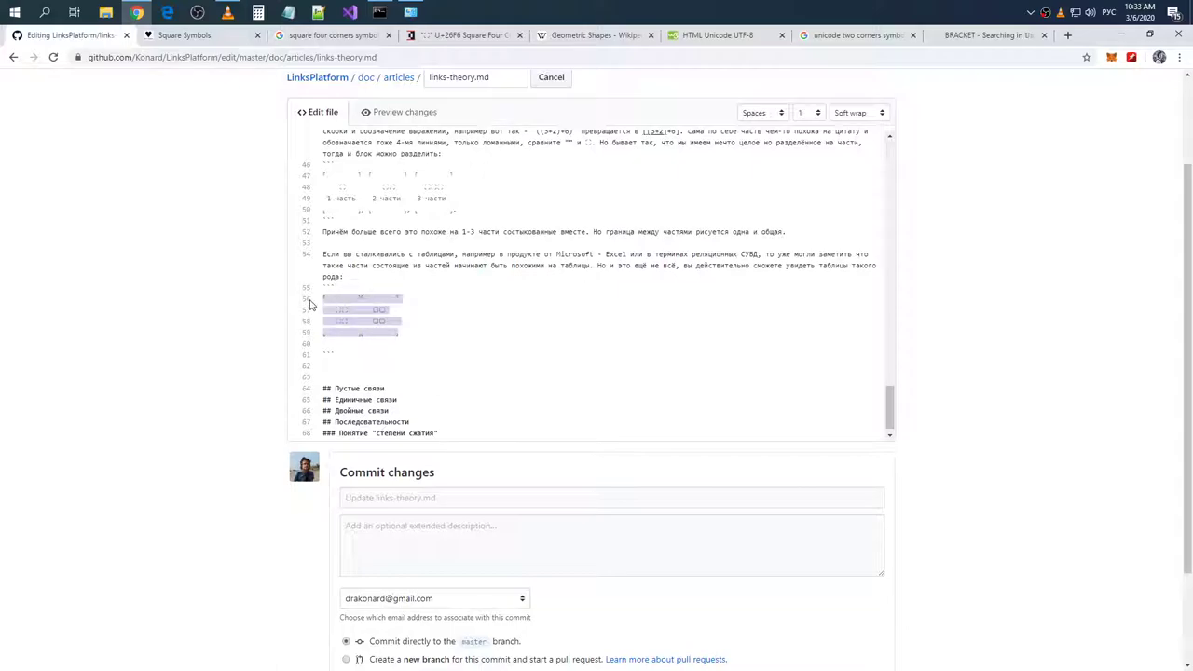
click(358, 344)
key(ctrl+v)
scroll(409, 336, down, 1)
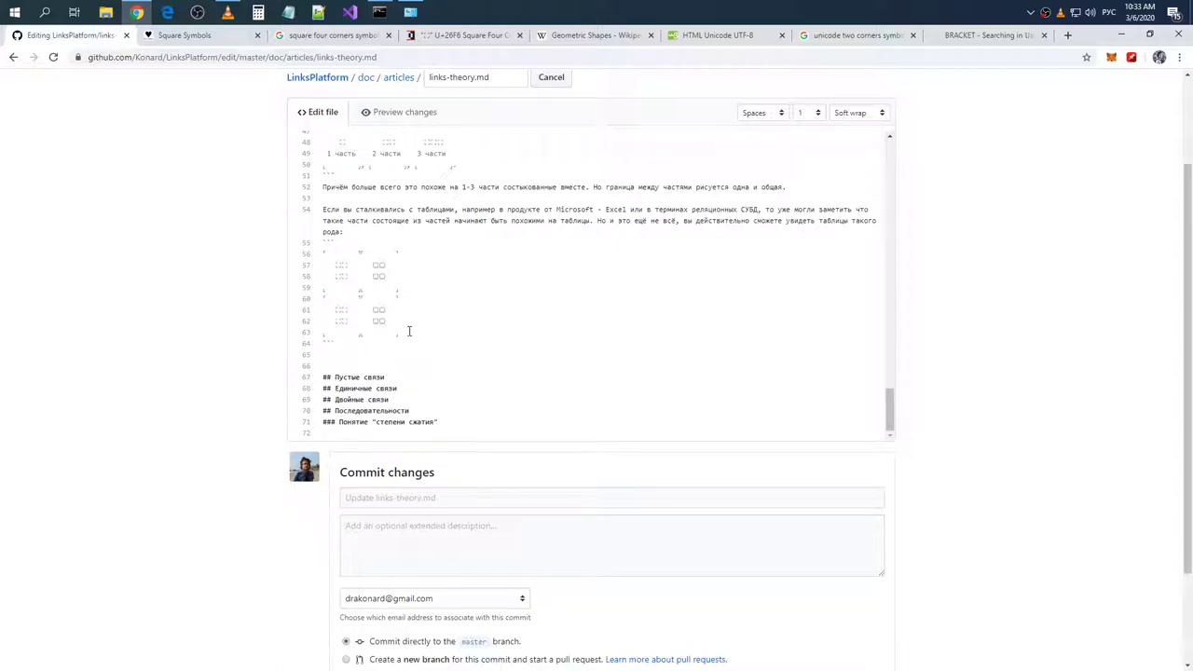
- Replace the part symbols in the table's lower-left cell with the caption lines "составая" and "часть"
drag(349, 308, 328, 308)
key(alt+shift)
text(c)
key(BackSpace)
key(alt+shift)
text(соствно)
key(BackSpace)
key(BackSpace)
key(BackSpace)
text(авл)
text(ая)
key(Return)
text(часть)
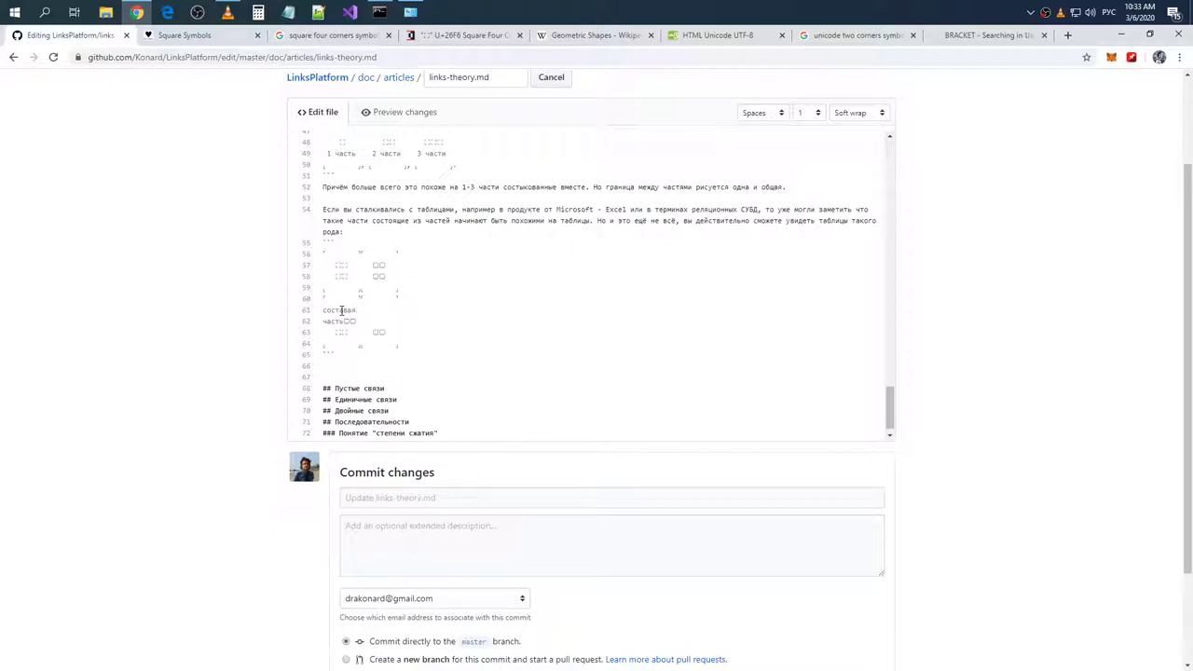
- Extend the lower-left cell's caption with "с", "двумя" and "столбцами", breaking it into short lines
text( с двумя)
key(BackSpace)
key(BackSpace)
key(BackSpace)
key(BackSpace)
key(BackSpace)
key(Return)
text(двумя ст)
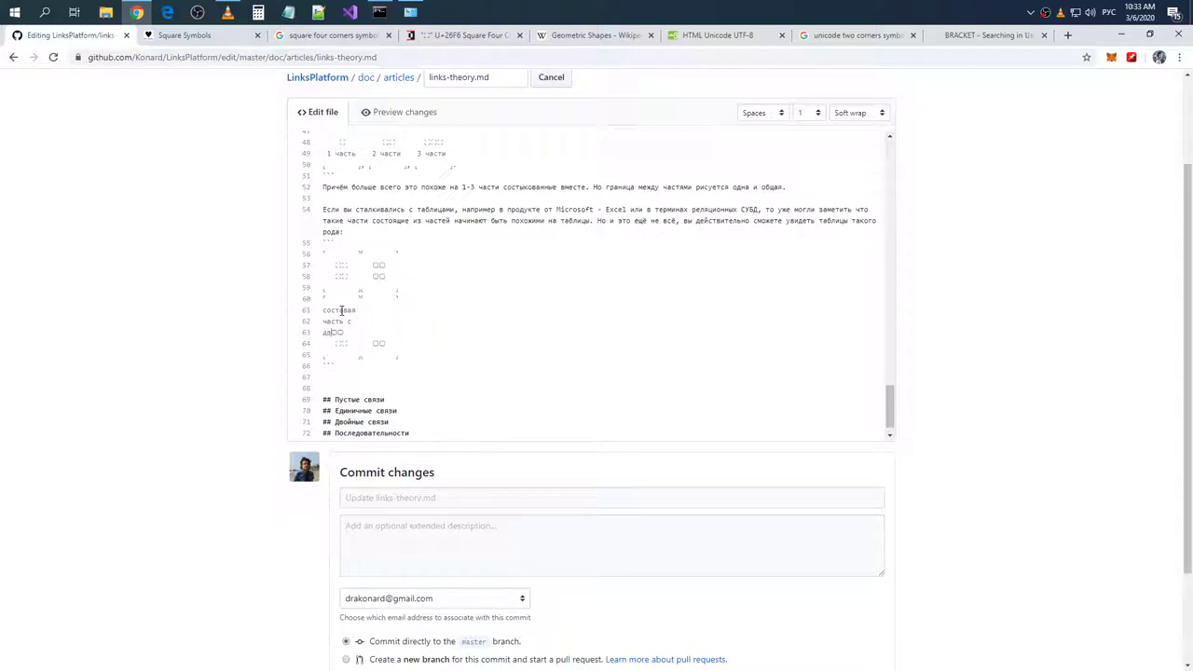
text(олбцами)
click(346, 333)
key(Return)
click(360, 343)
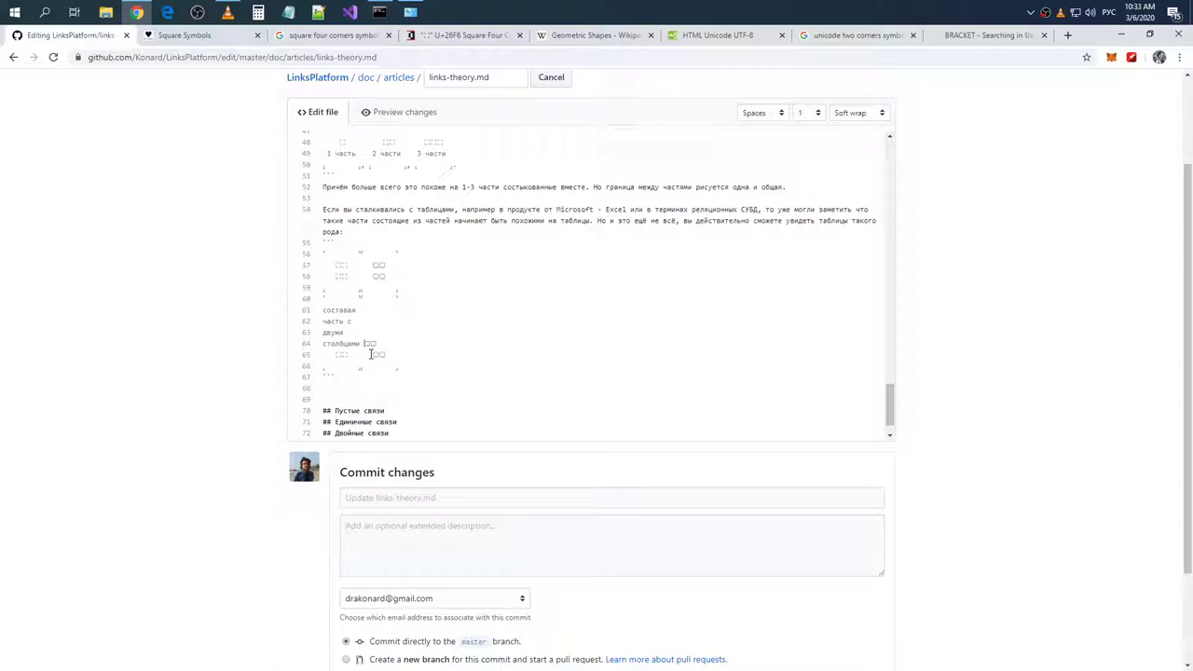
- Complete the lower-left caption with the lines "и двумя" and "строками", and delete the leftover symbols of the lower row
key(Return)
text(и двумя□□)
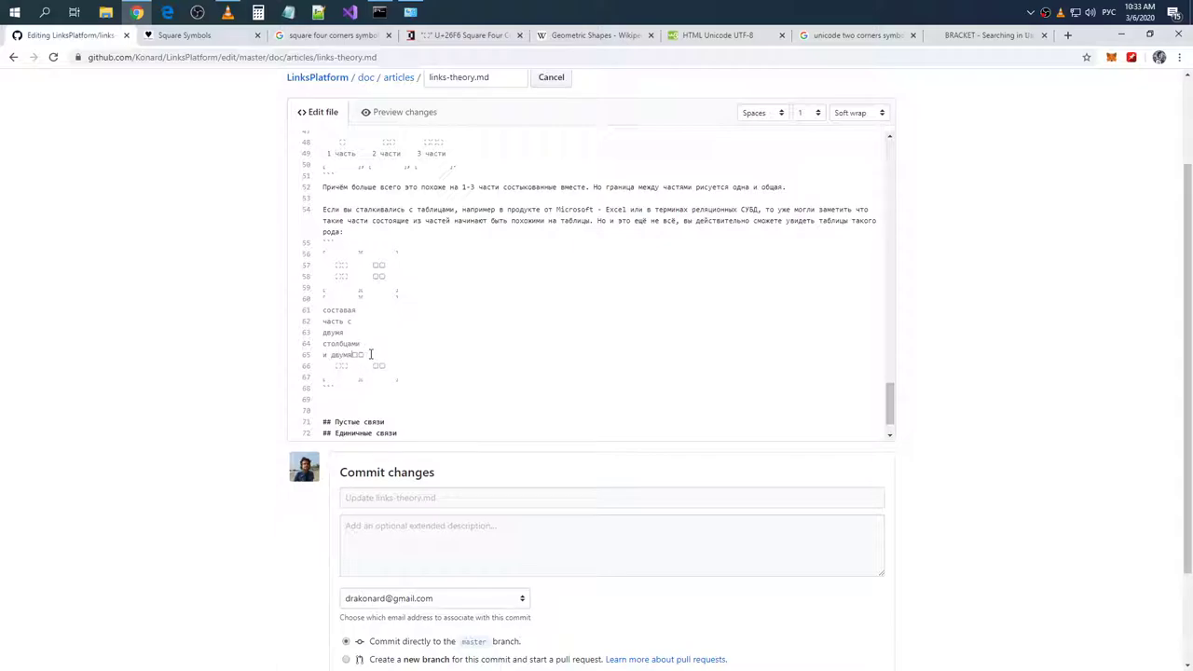
key(Return)
text(строками□□)
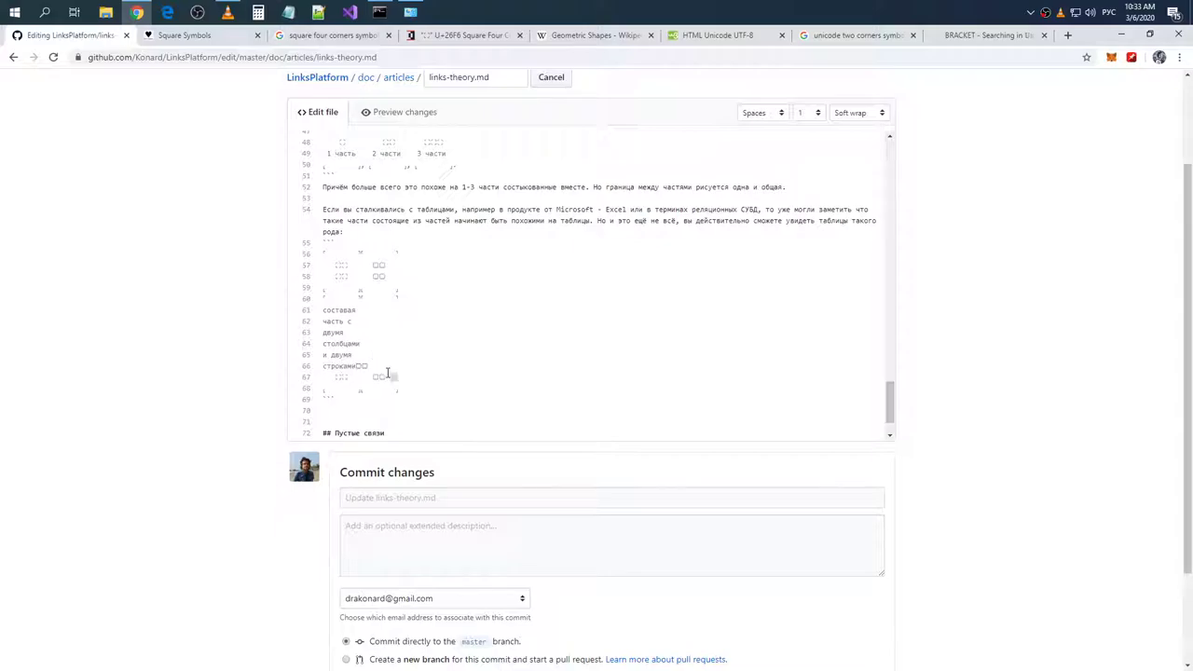
drag(388, 373, 356, 366)
key(BackSpace)
- Caption the table's lower-right cell "обычная таблица с двумя столбцами и двумя строками", broken into six lines beside the left caption
click(369, 309)
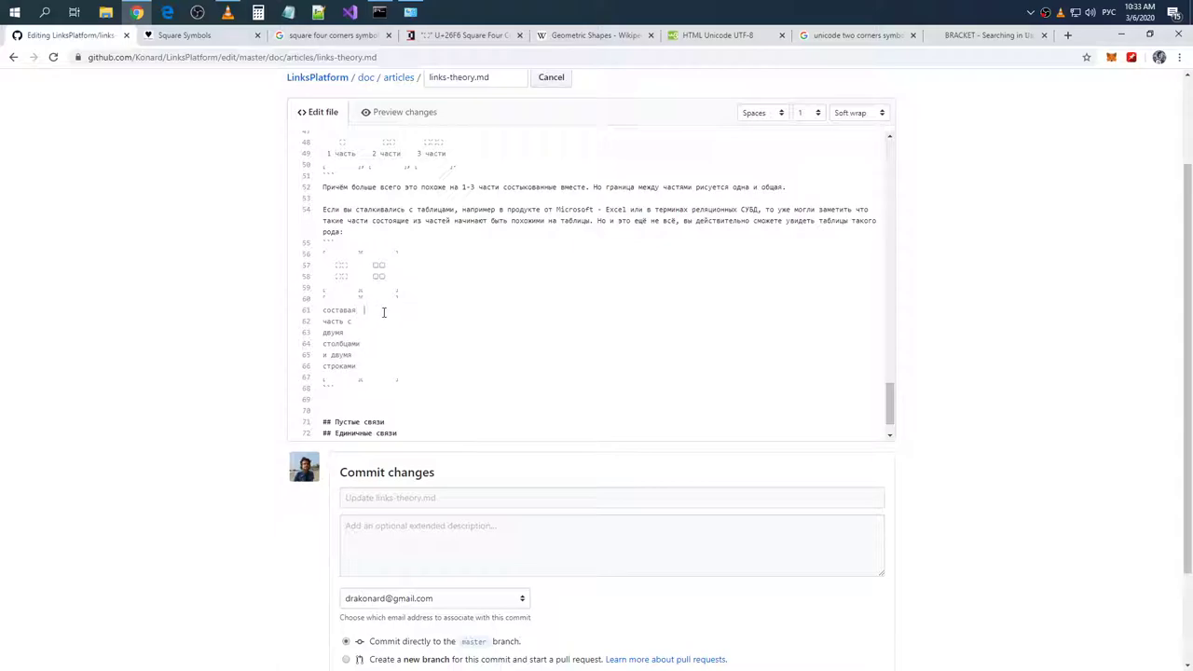
text(обычная )
text(аблица)
text(дву)
text(столбцами)
text(дв)
text(троками)
- Widen both table columns to fit the captions, aligning the corner marks of all rows and recentring the symbols
drag(349, 252, 353, 291)
text(│ │ │ │)
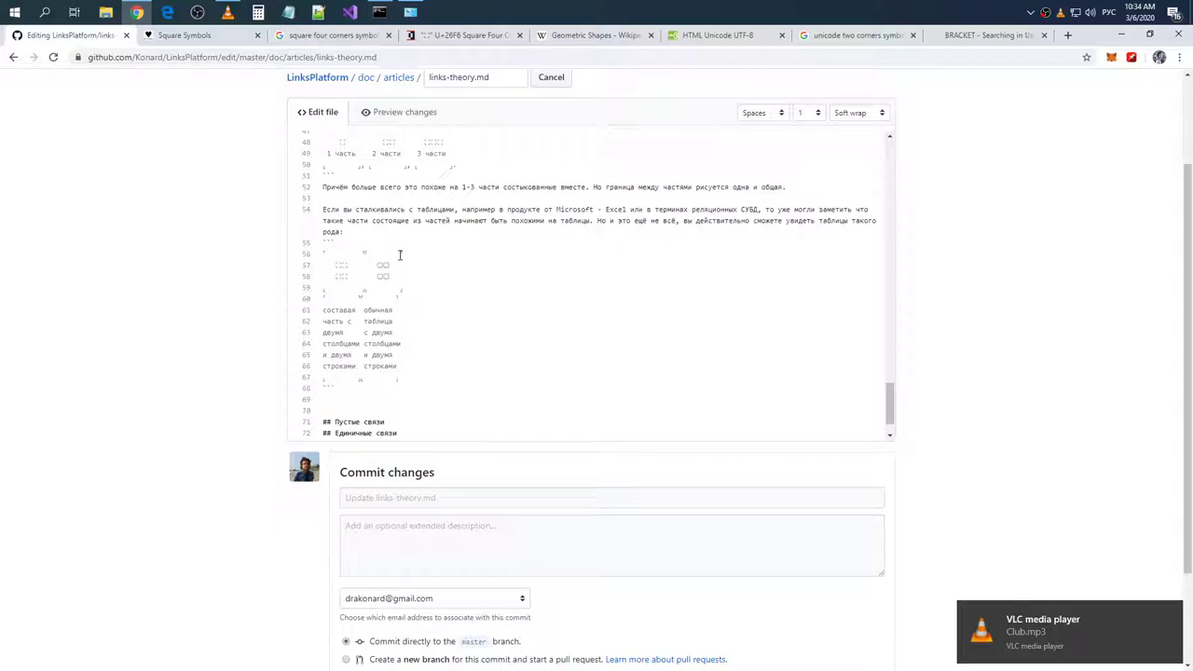
drag(396, 253, 397, 282)
key(ctrl+z)
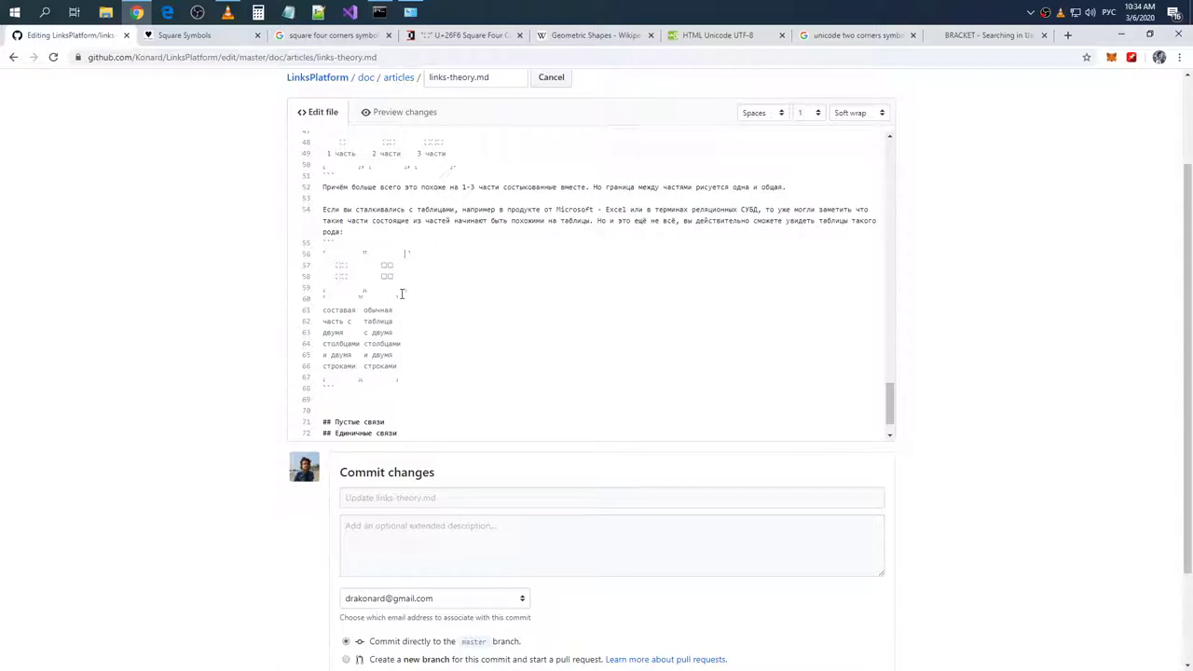
click(333, 254)
click(333, 264)
click(333, 276)
click(354, 298)
click(353, 377)
click(398, 380)
click(421, 322)
- Indent the left caption by one space and align the right caption inside its widened column
drag(364, 310, 365, 366)
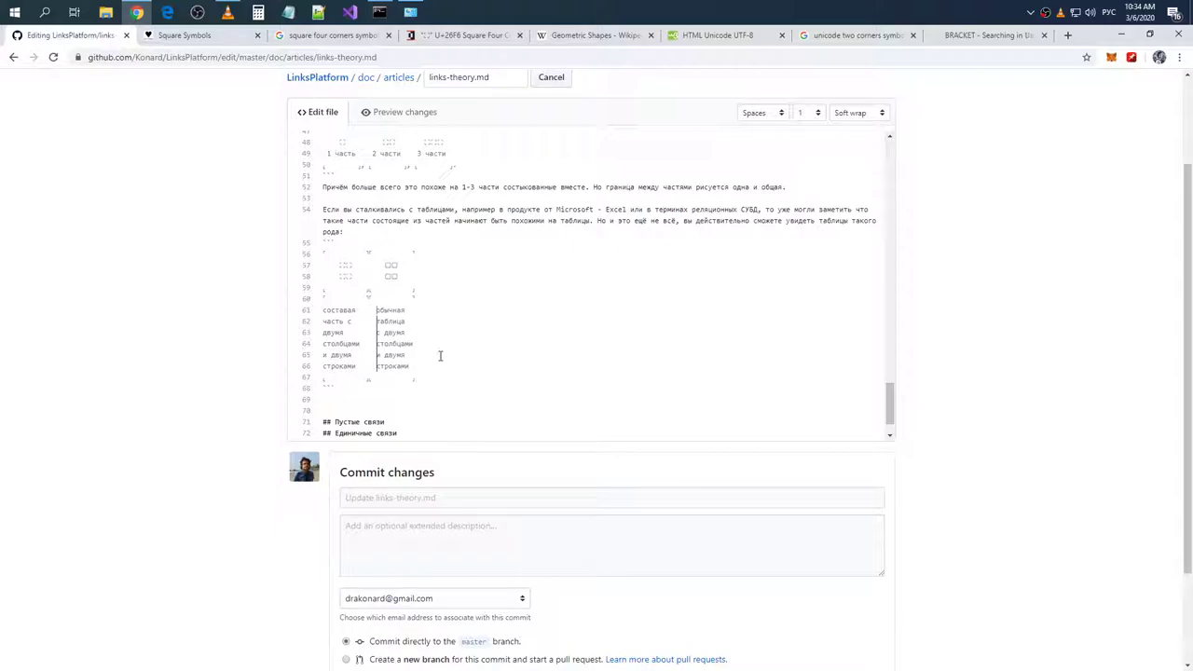
drag(323, 304, 322, 369)
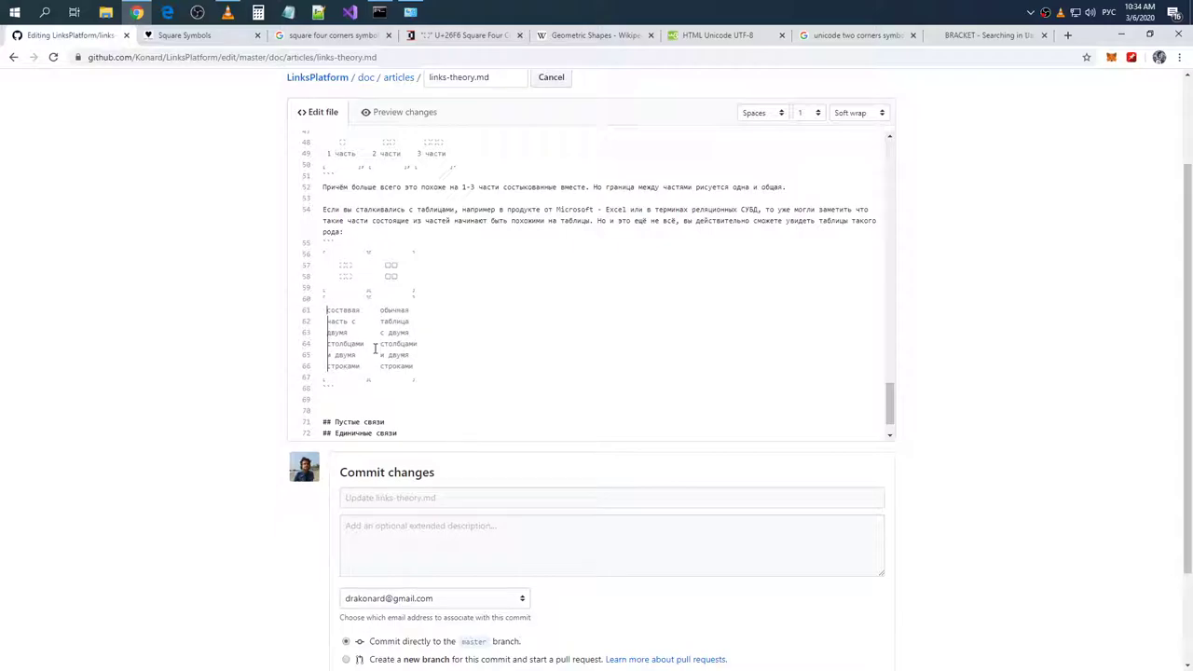
drag(370, 310, 371, 371)
key(BackSpace)
click(453, 288)
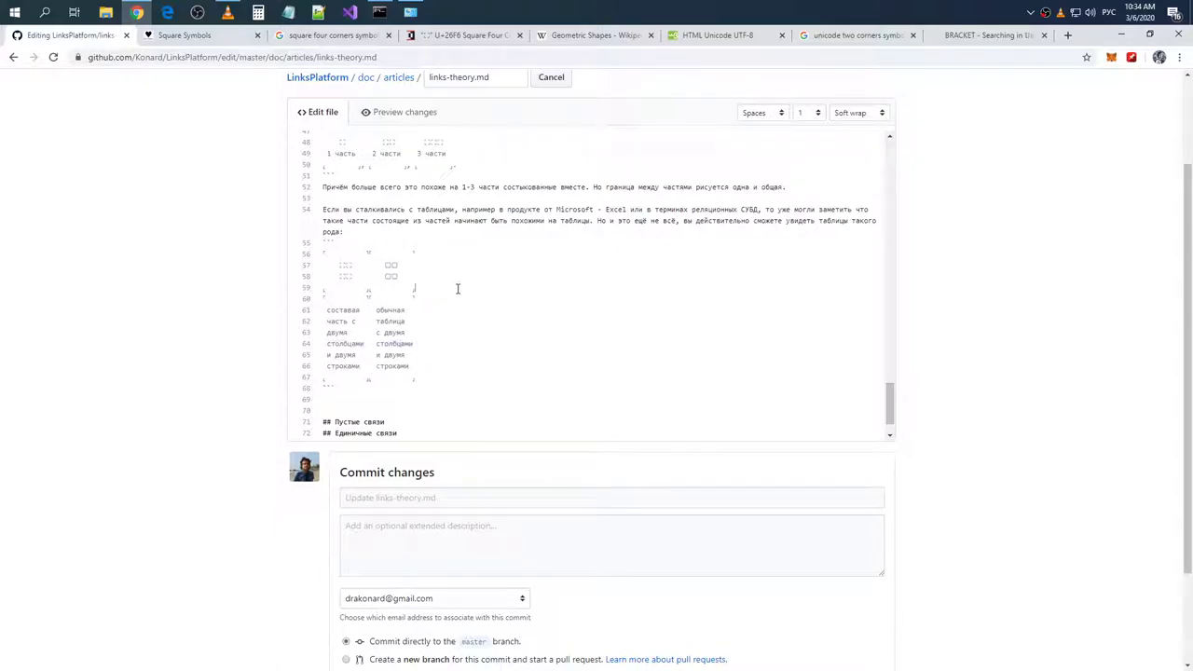
triple_click(399, 268)
click(401, 269)
- Below the table's code block, write "Как видите, часть на то и часть, что в неё даже можно вписать таблицы,"
click(456, 390)
key(Return)
text(Как видите ча)
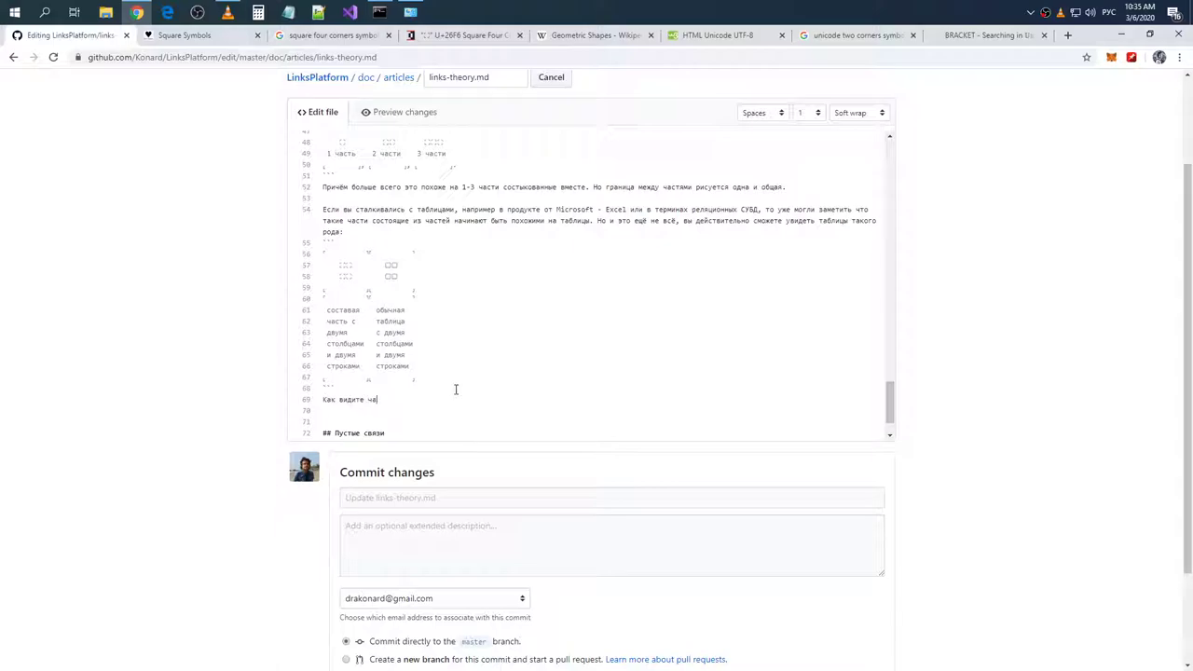
key(BackSpace)
text(, часть на то и часть, что в неё даже можно влисать таблицы,)
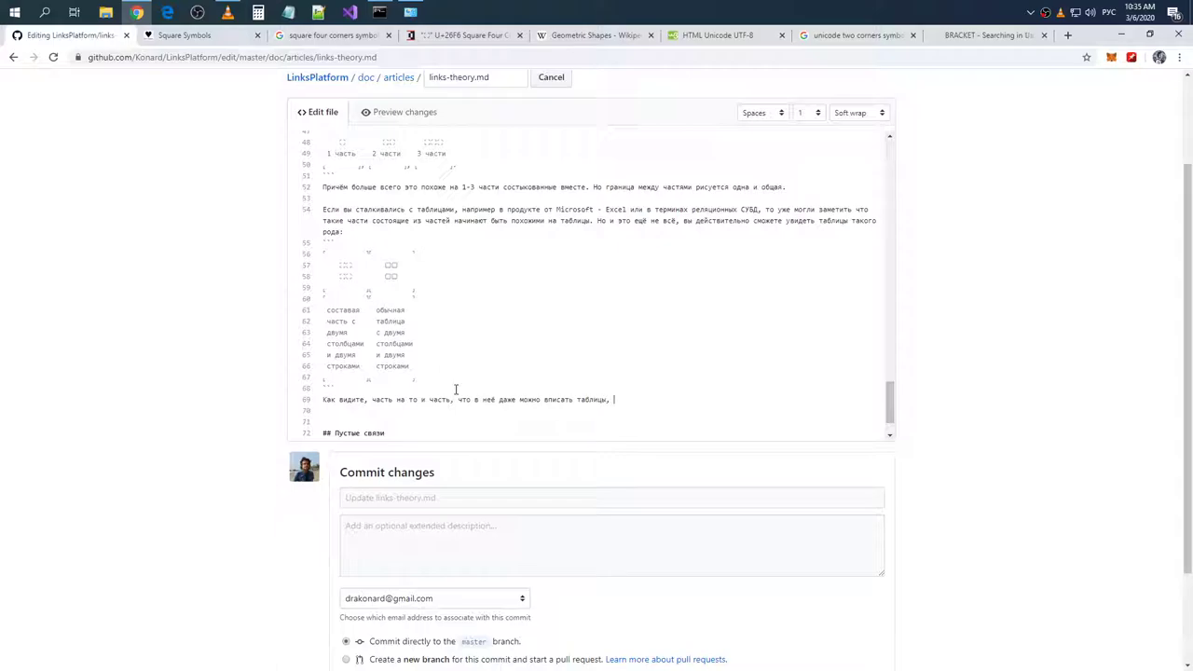
- Finish the sentence with "но и в таблицы можно вставлять части." and add "Итак подведём итоги:" after it, followed by a new line
text( но и таблицы можно )
text(вставлять в части)
click(574, 399)
text(в)
click(697, 400)
click(792, 400)
drag(615, 399, 784, 399)
key(BackSpace)
key(BackSpace)
key(BackSpace)
text(о и в таблицы можно вставлять части. Итак подведём итоги:)
key(Return)
scroll(781, 356, down, 2)
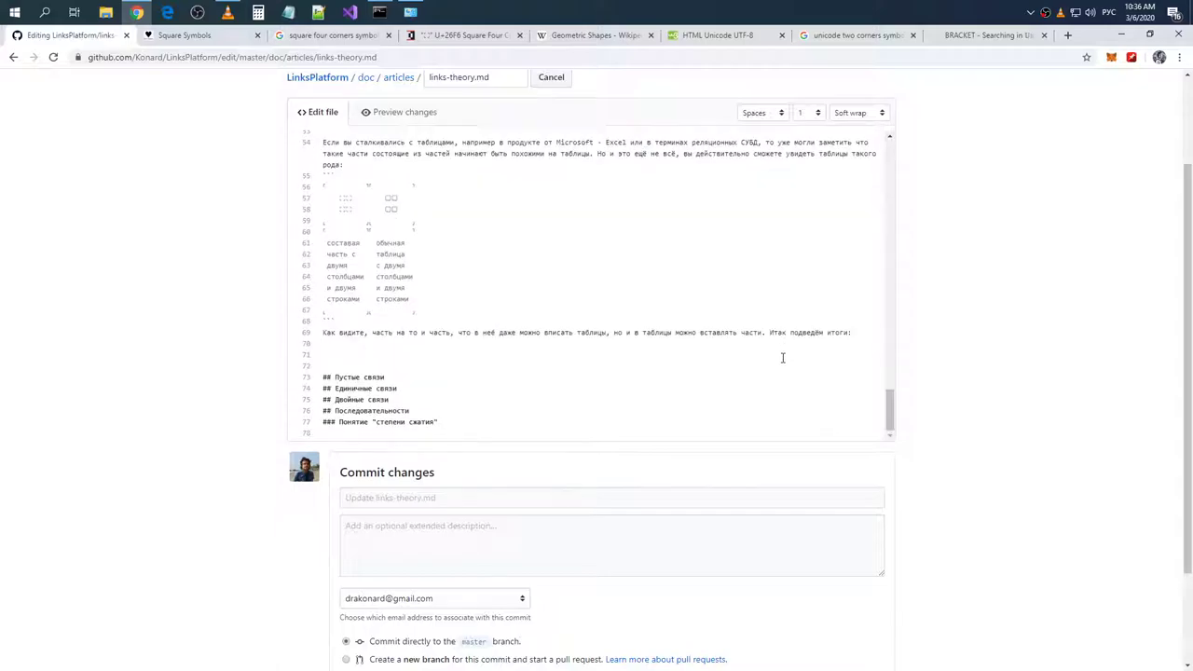
- Search the web for "markdown table" in a new browser tab
text(ё)
key(BackSpace)
click(1068, 35)
text(e)
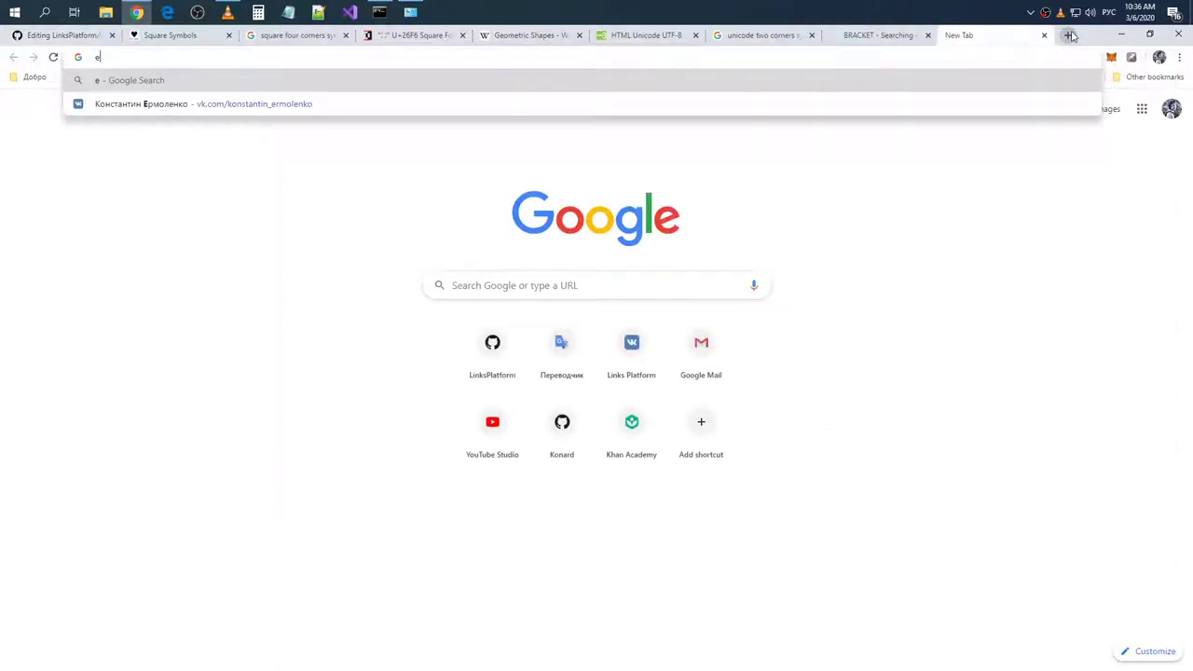
key(BackSpace)
key(alt+shift)
text(mark)
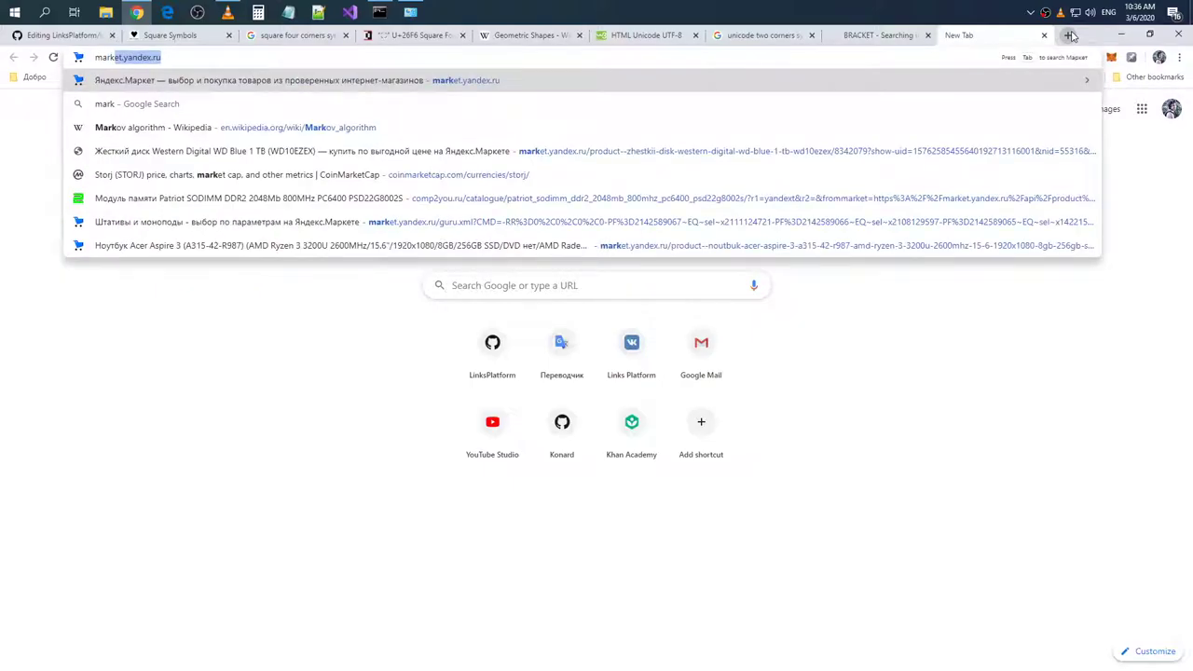
text(down a)
key(BackSpace)
text(table)
key(Return)
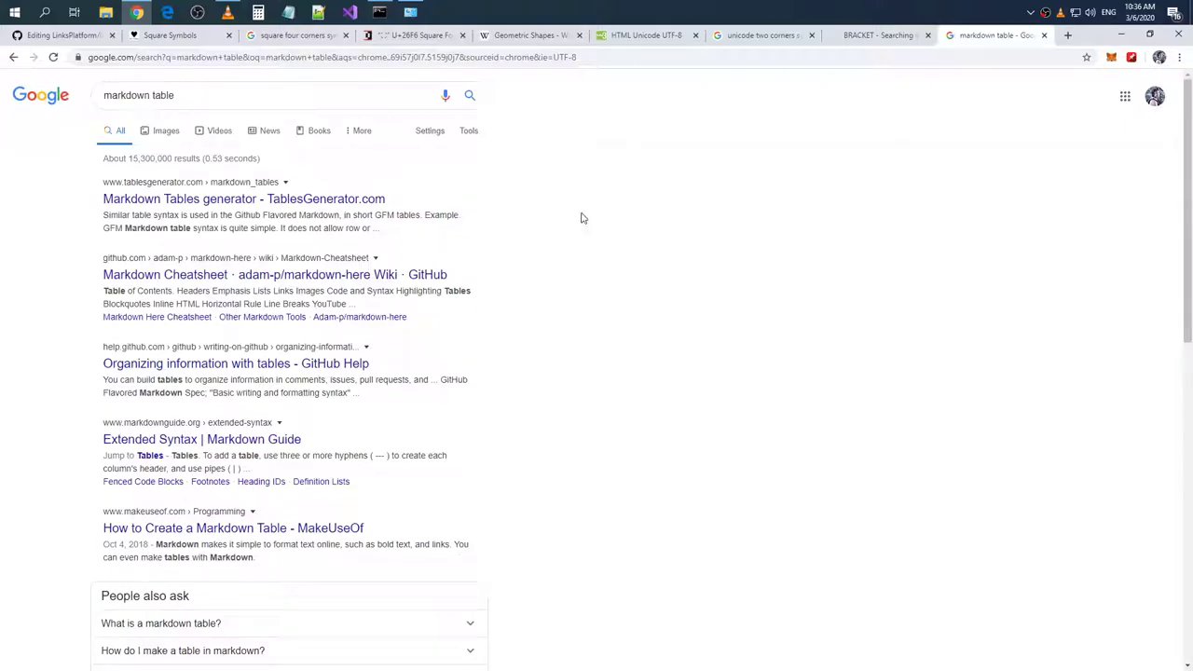
- Open the adam-p Markdown Cheatsheet wiki from the results and go to its Tables section
click(241, 282)
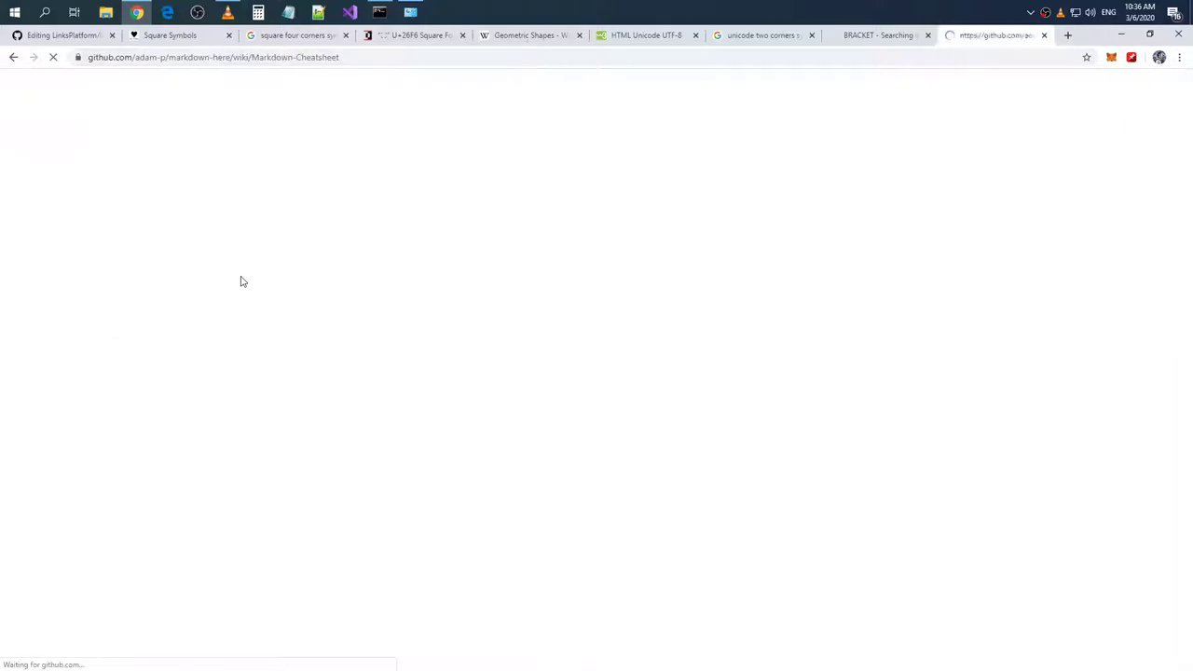
scroll(379, 297, down, 4)
scroll(378, 296, down, 6)
key(ctrl+f)
text(nf.k)
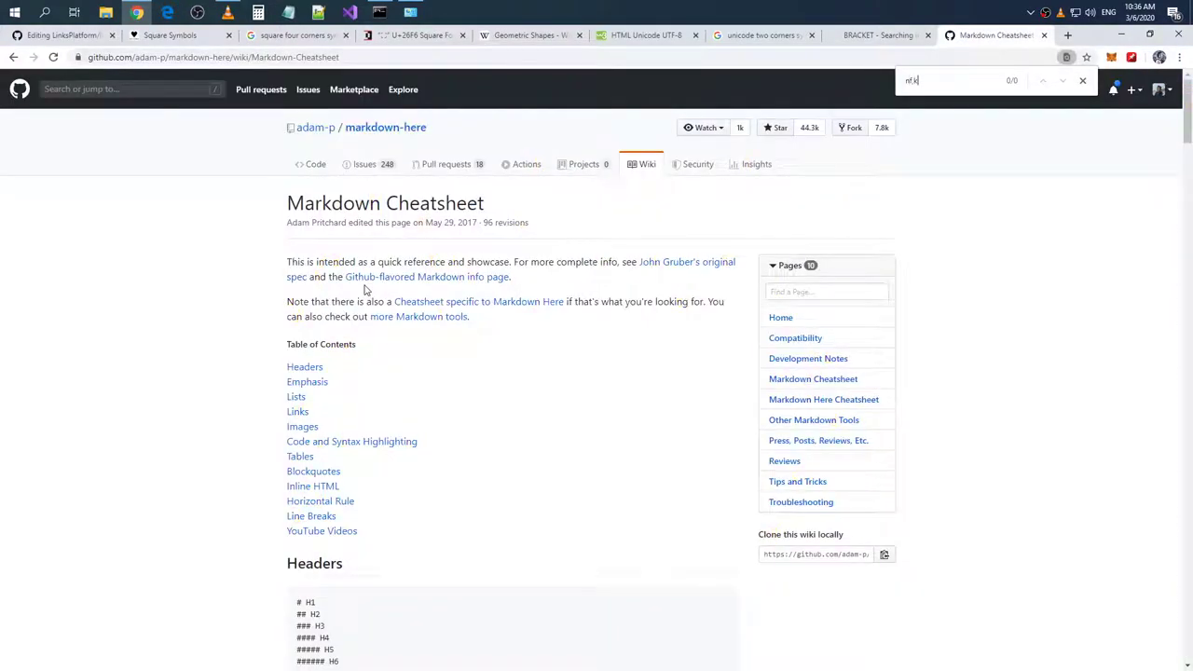
key(BackSpace)
click(298, 457)
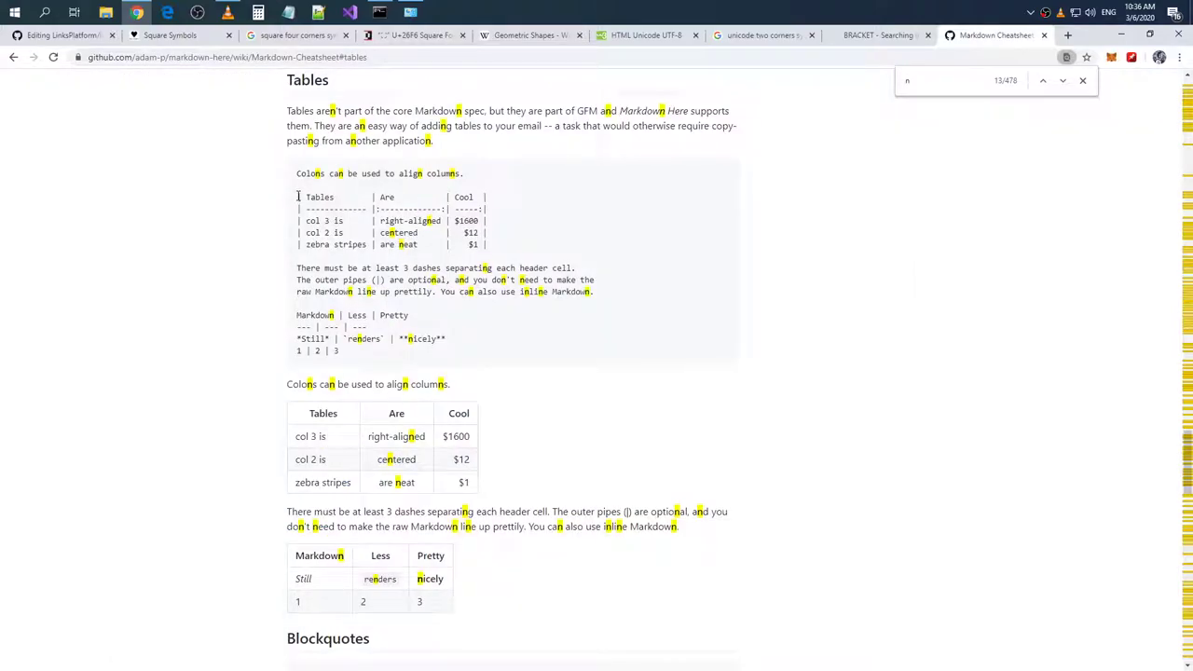
- Copy the cheatsheet's three-column sample table into the article directly below "Итак подведём итоги:"
drag(298, 196, 449, 234)
key(alt+Tab)
key(alt+Tab)
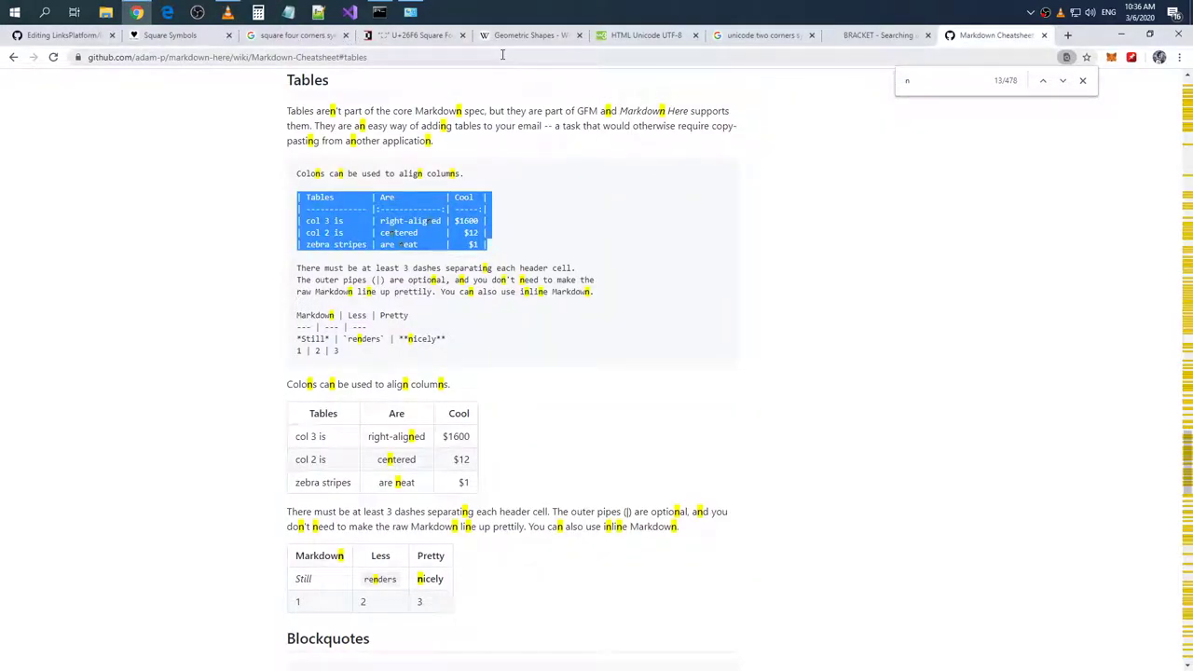
click(69, 37)
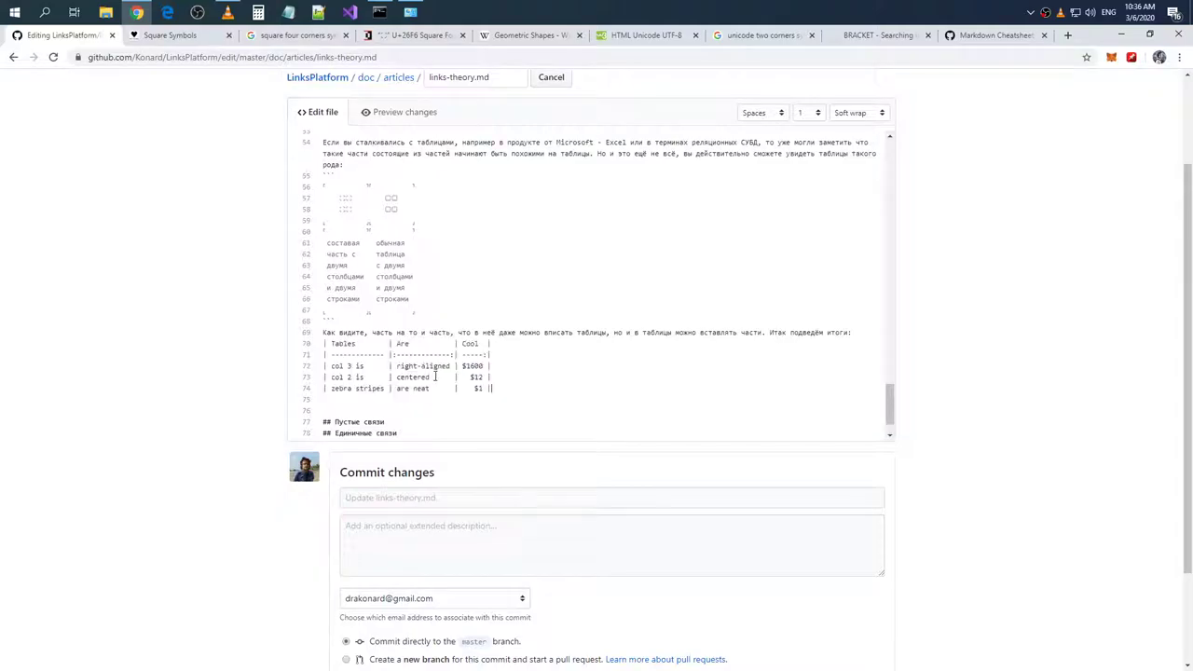
- Delete the "Cool" column from the pasted table and remove the alignment colons from the second column
drag(458, 341, 500, 392)
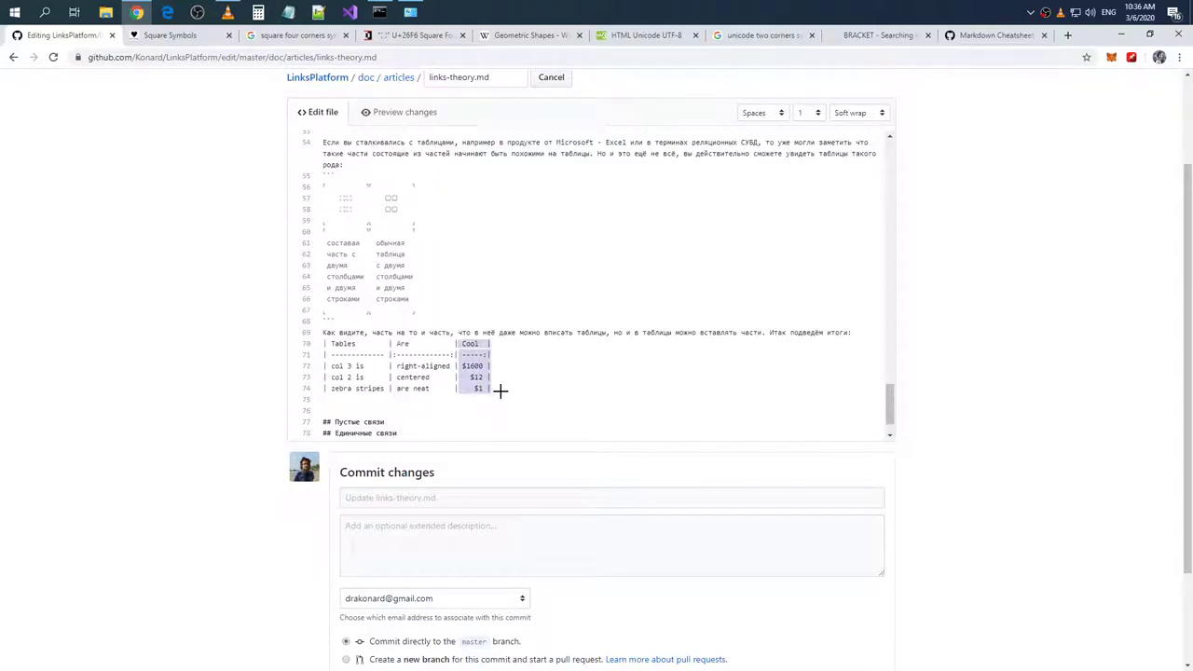
key(Delete)
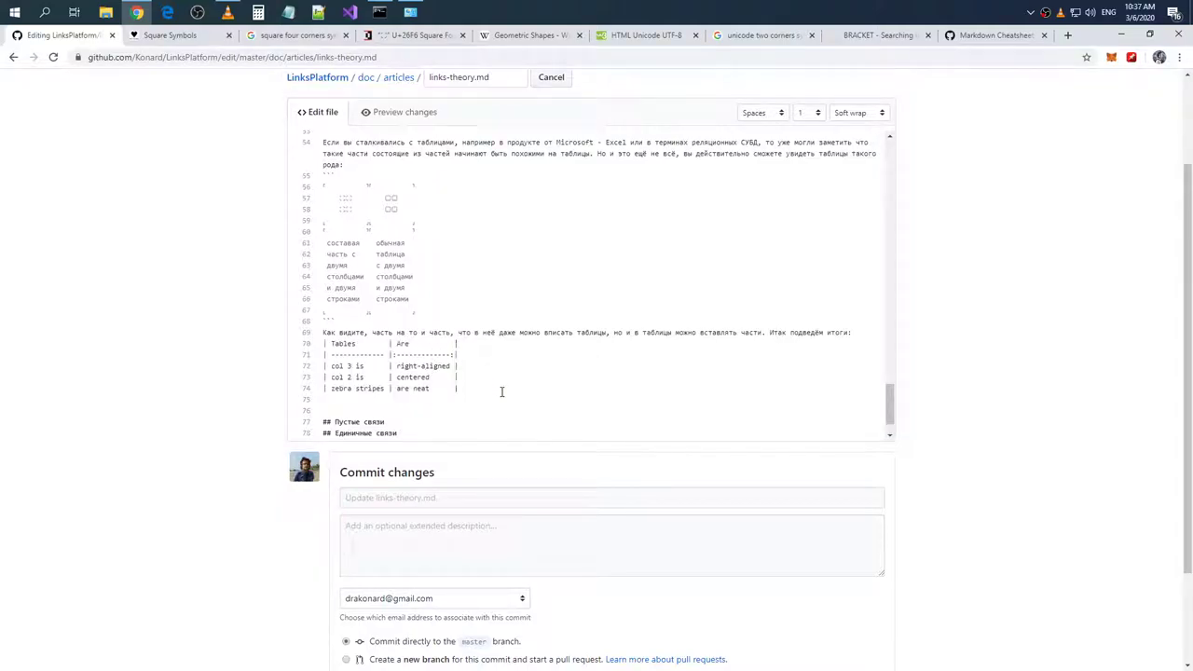
right_click(531, 378)
click(455, 356)
- Check the column alignment syntax in the Markdown cheatsheet and centre the first column of the article's summary table with colons
click(1002, 35)
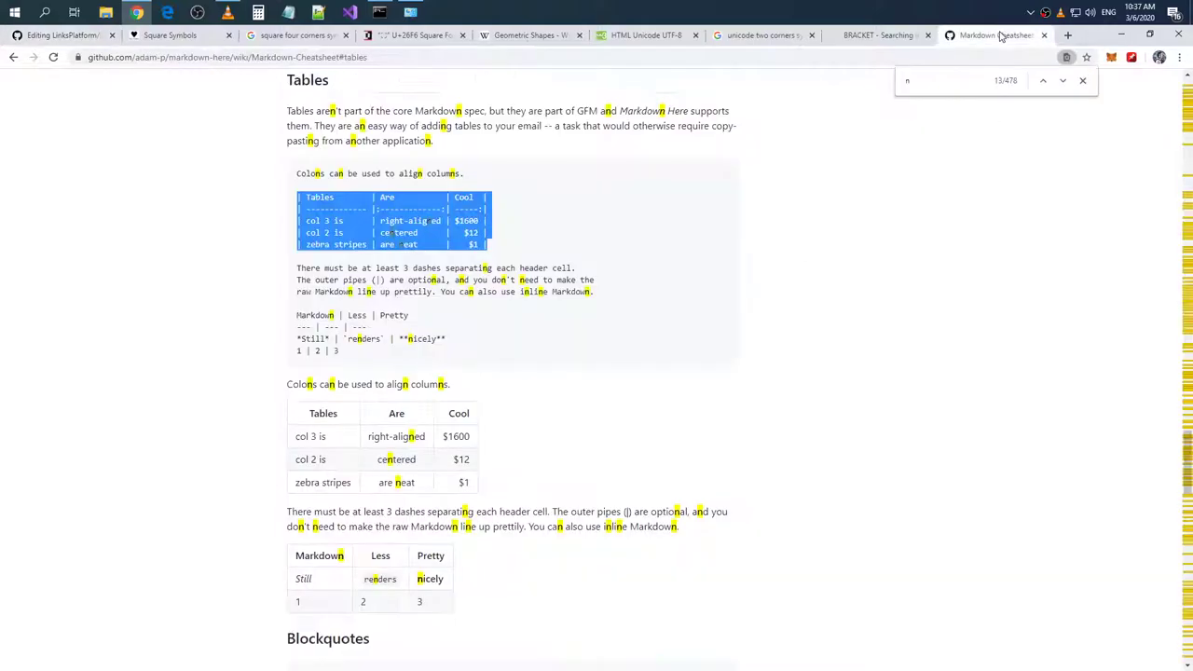
click(818, 254)
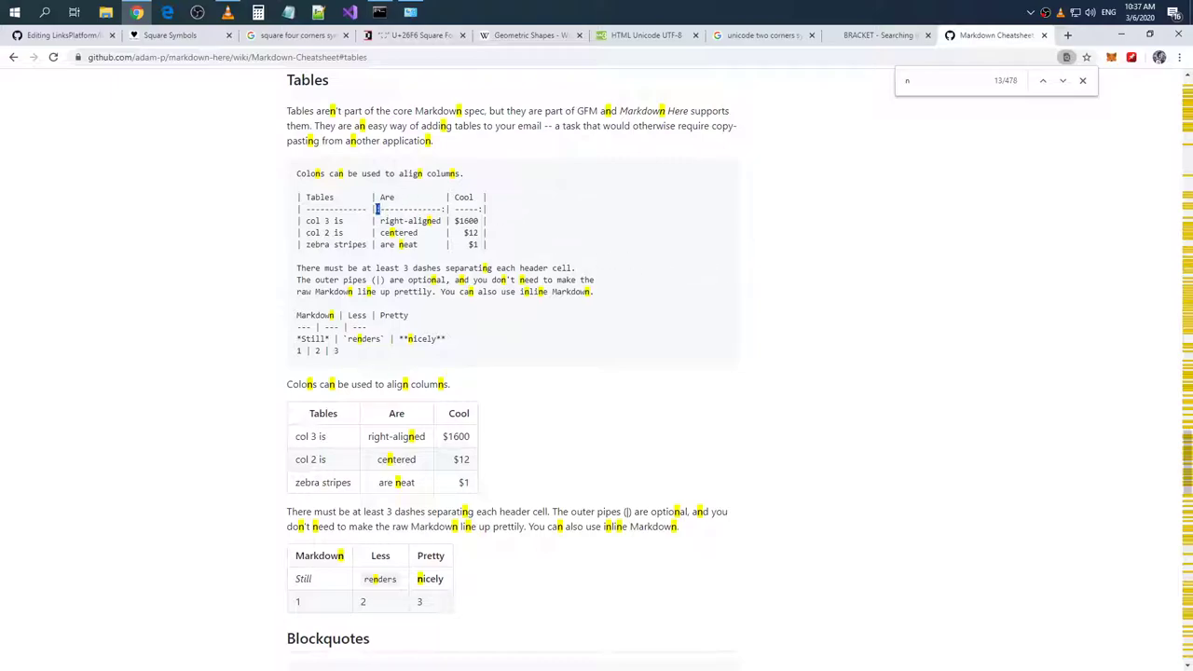
click(858, 35)
click(165, 38)
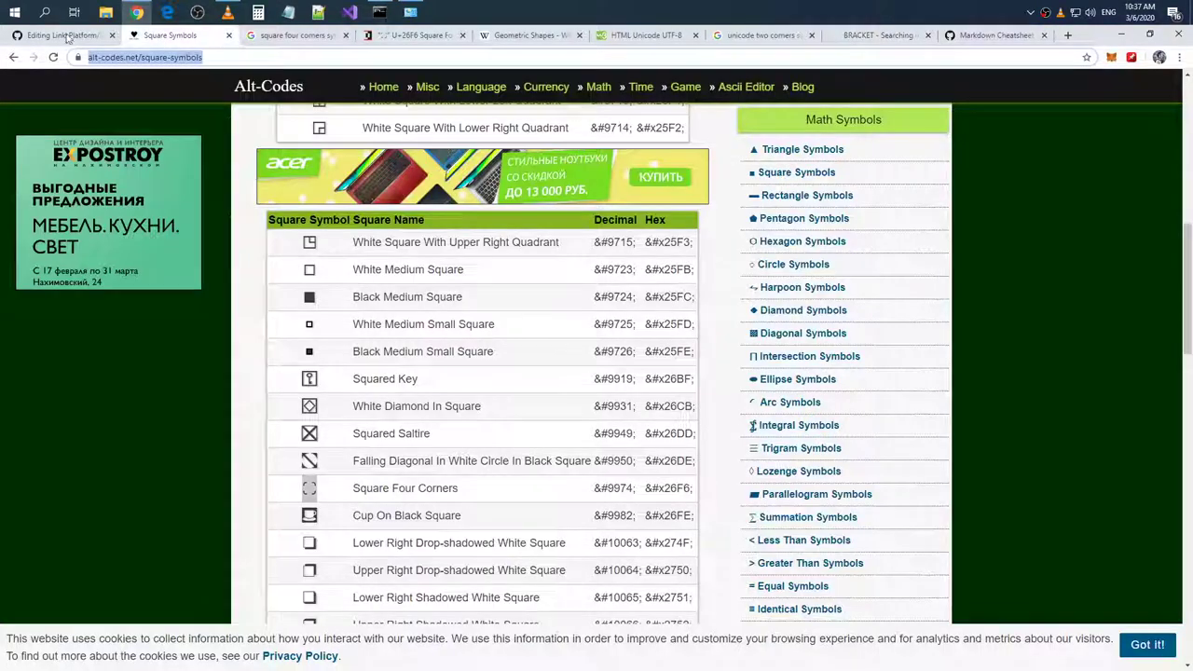
click(67, 37)
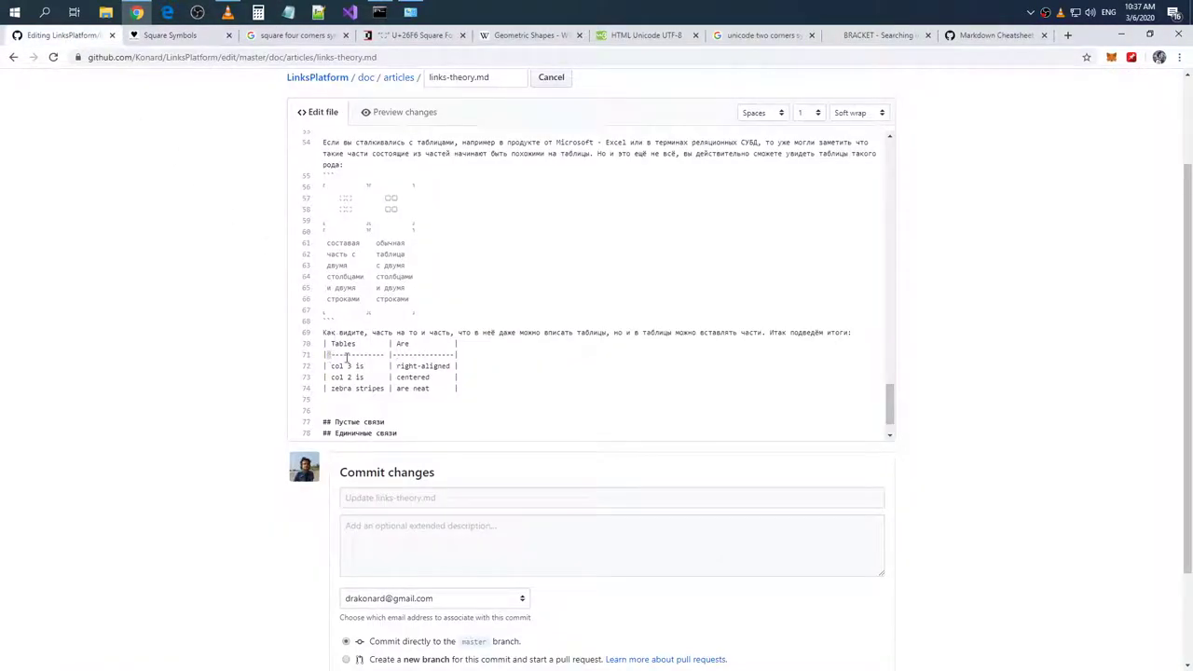
click(387, 355)
- Replace the first two entries of the table's first column with the empty-part symbol and the escaped nested part "\[\[\]\]"
drag(373, 367, 330, 367)
key(ctrl+v)
text(|)
key(Delete)
scroll(485, 325, up, 4)
drag(664, 258, 632, 258)
key(ctrl+c)
scroll(485, 356, down, 4)
drag(366, 332, 331, 333)
key(ctrl+v)
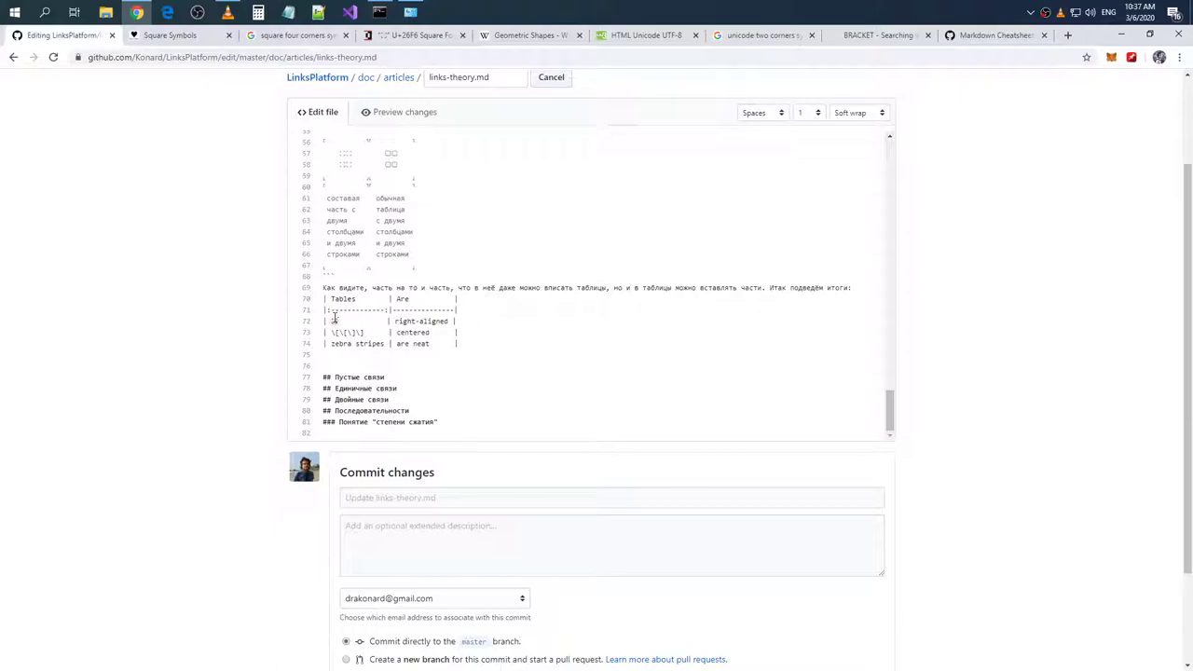
- Replace "zebra stripes" with two joined empty-part symbols and duplicate that table row below it
drag(332, 343, 384, 343)
text(::)
drag(460, 344, 323, 344)
key(ctrl+c)
click(505, 355)
key(ctrl+v)
- Turn the duplicated row's first cell into a triple-backtick block holding two lines of joined empty-part symbols
text(''')
key(Return)
text(```)
key(ctrl+v)
key(BackSpace)
key(BackSpace)
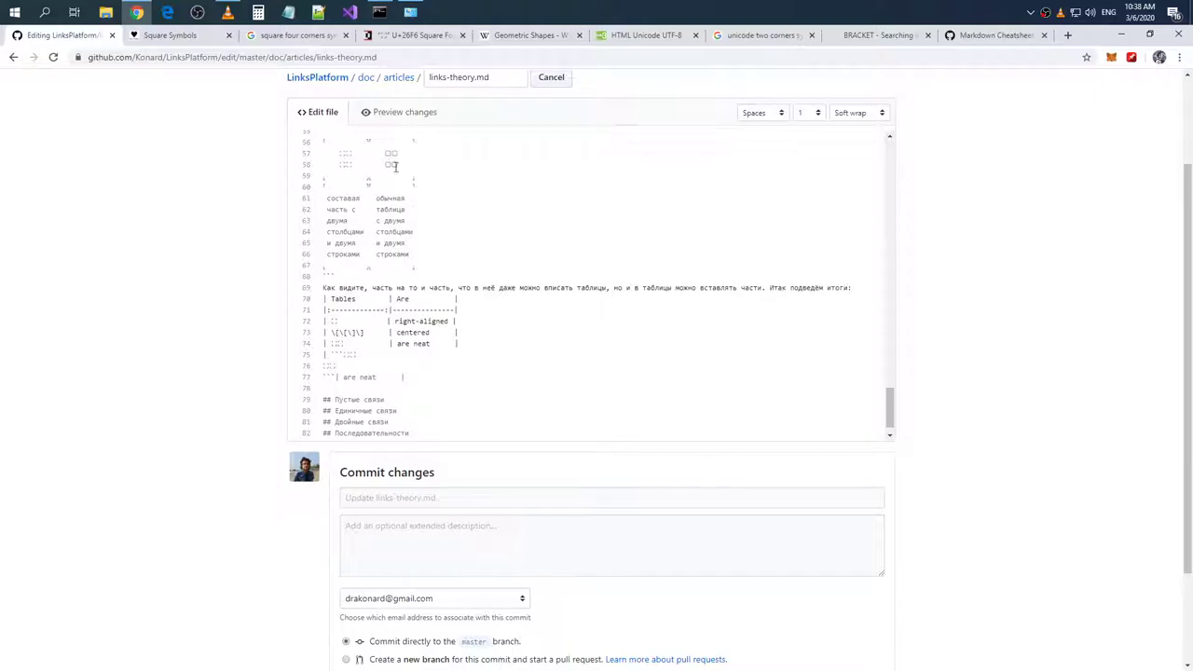
- Preview the article's changes, examine how the summary table and its multi-line cell render, and return to editing the file
click(391, 113)
scroll(487, 279, down, 10)
scroll(487, 276, down, 15)
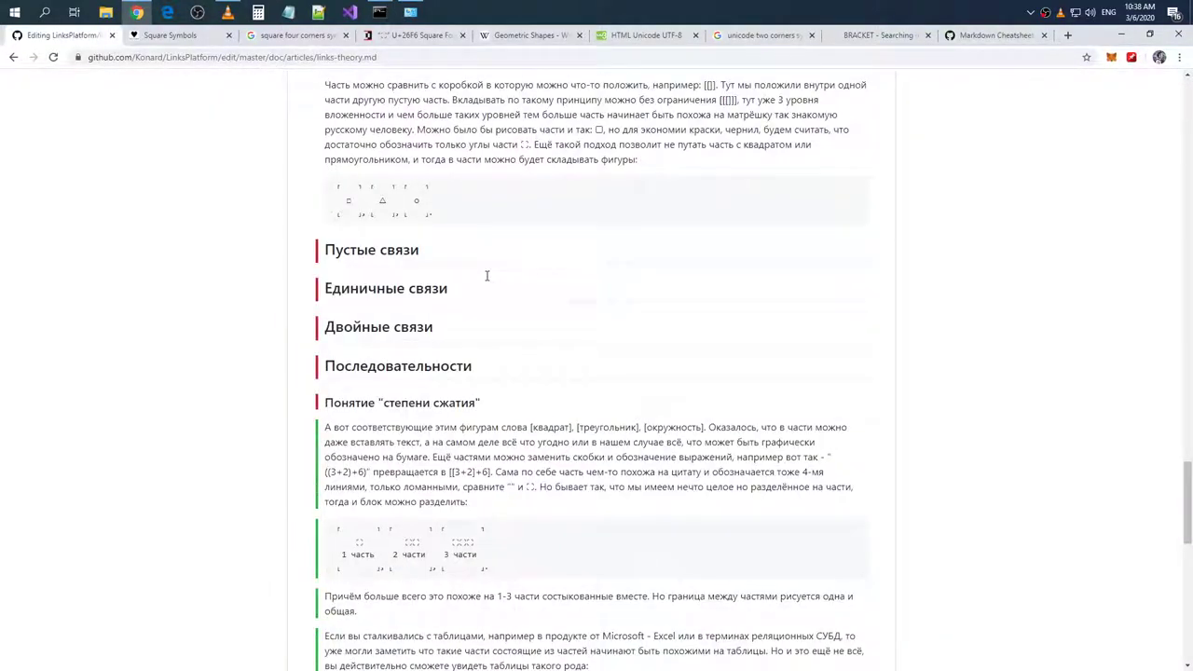
scroll(486, 276, down, 10)
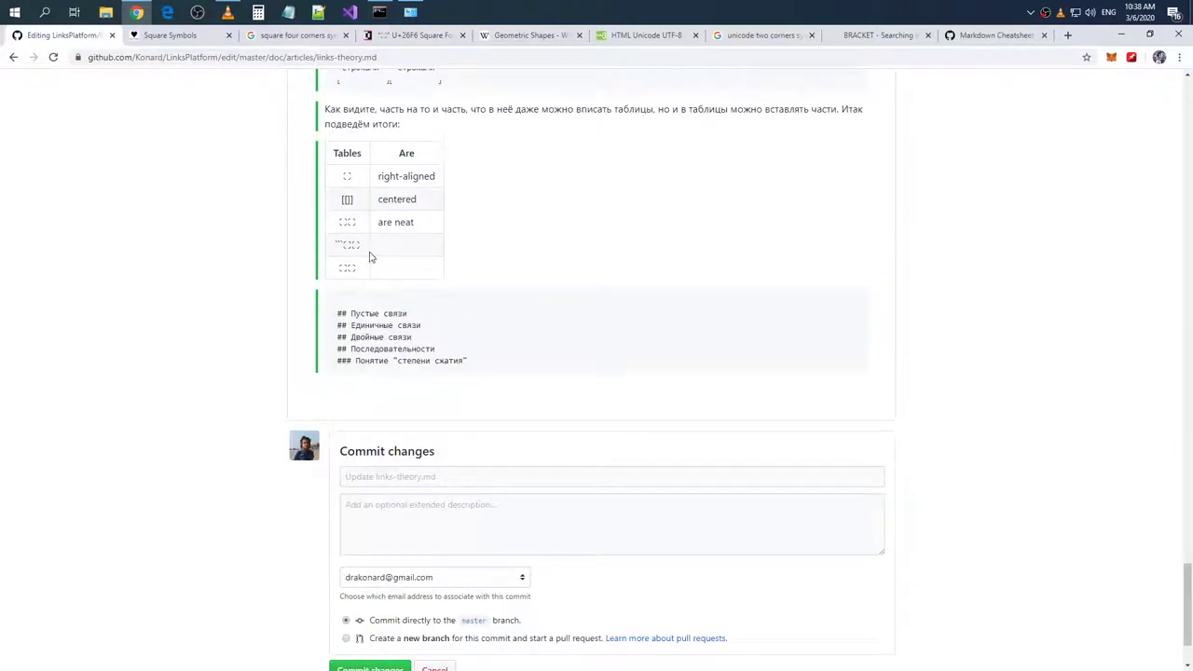
drag(343, 241, 393, 254)
click(411, 270)
click(393, 255)
scroll(376, 186, up, 15)
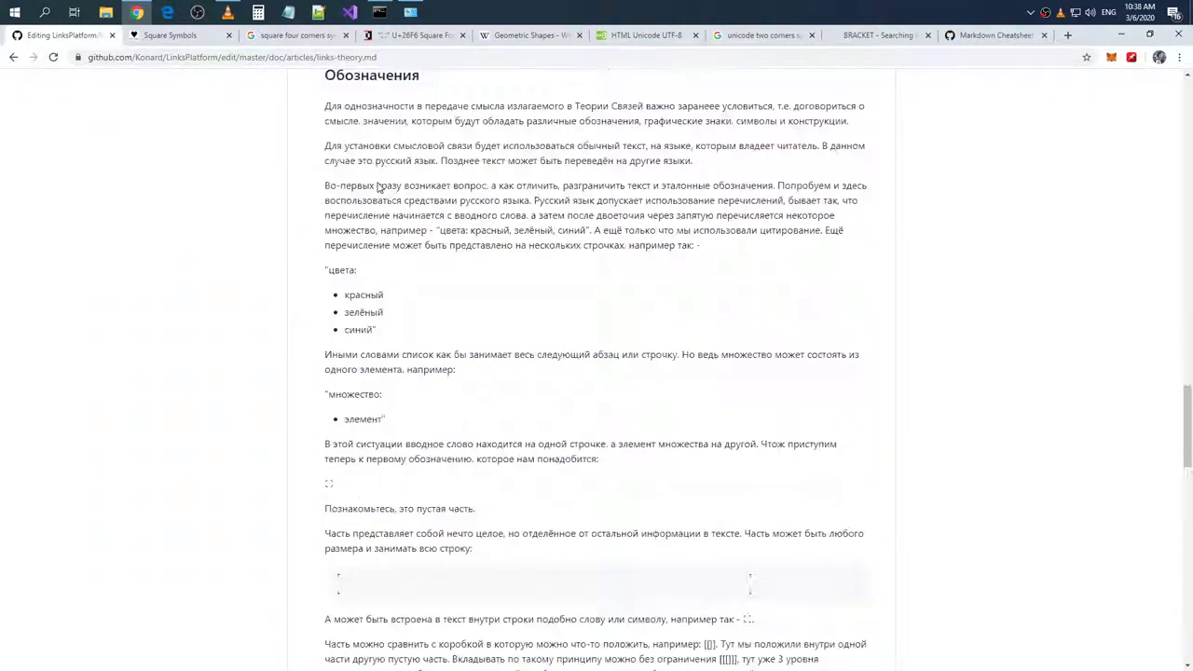
scroll(378, 188, up, 20)
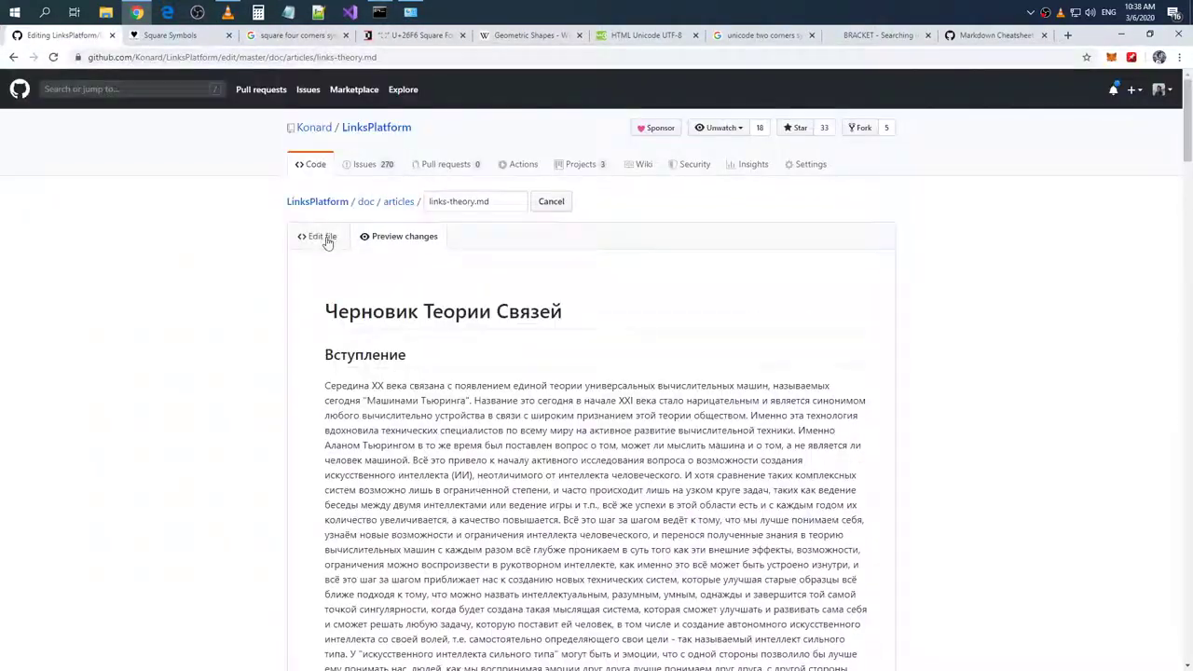
click(326, 241)
scroll(433, 287, down, 2)
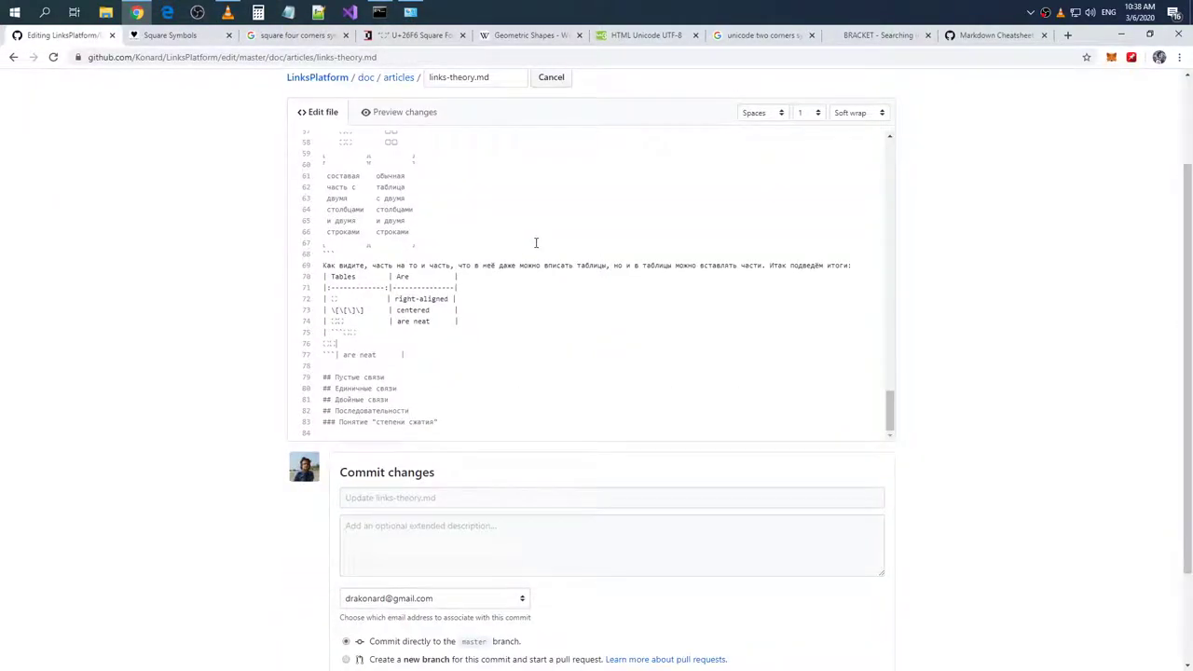
- Look through the open Unicode reference pages and Wikipedia's Geometric Shapes tables for a suitable table-like symbol
click(984, 36)
click(909, 37)
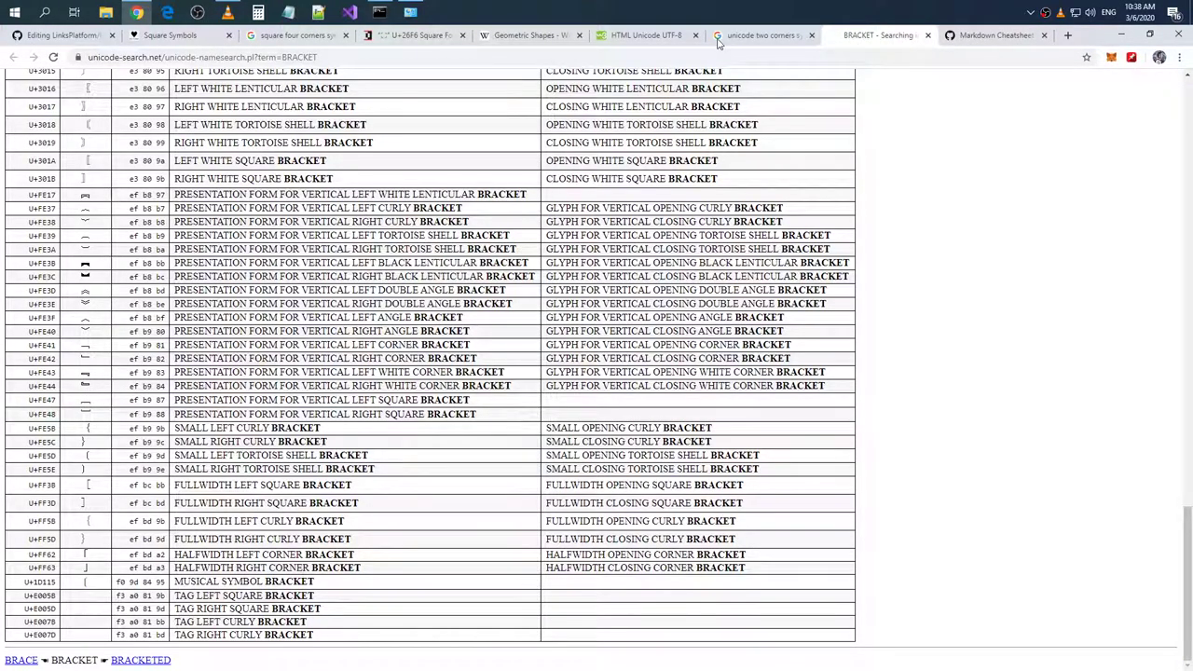
click(736, 38)
click(638, 37)
click(541, 37)
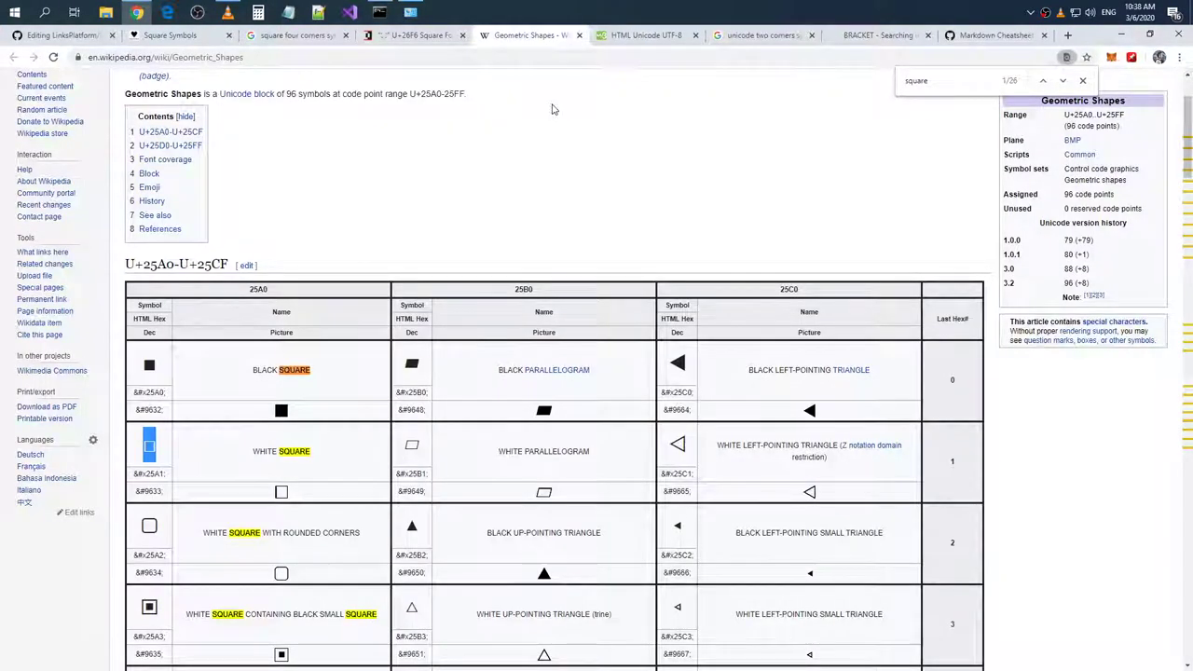
scroll(554, 109, down, 5)
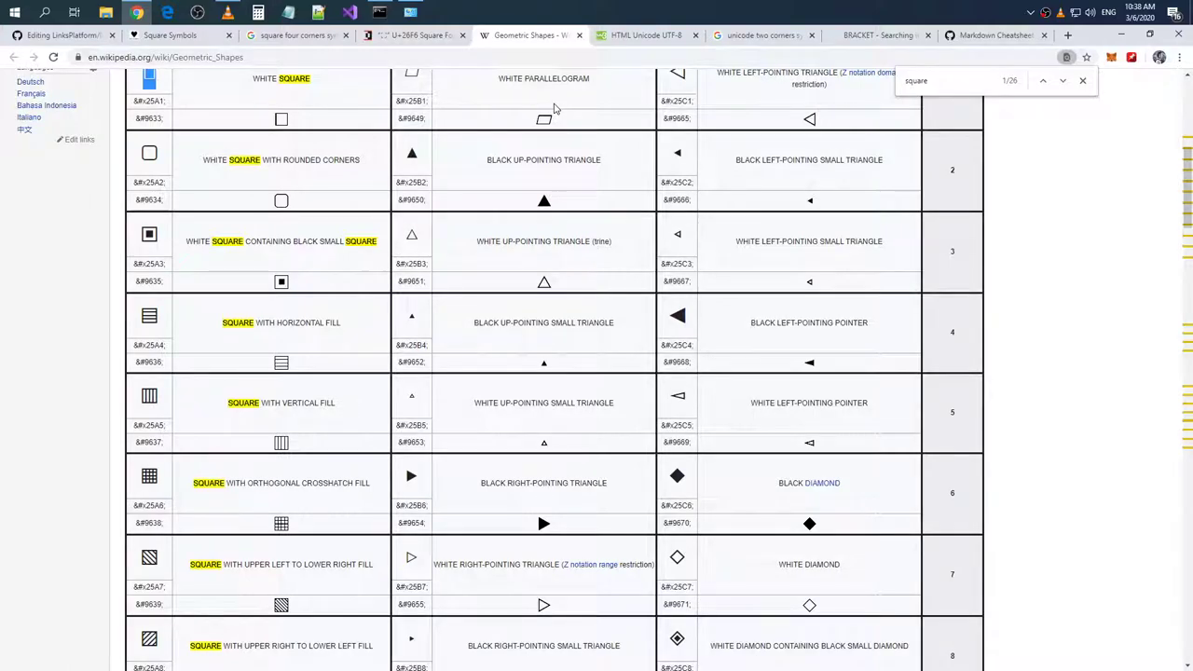
scroll(554, 109, down, 4)
scroll(554, 109, down, 7)
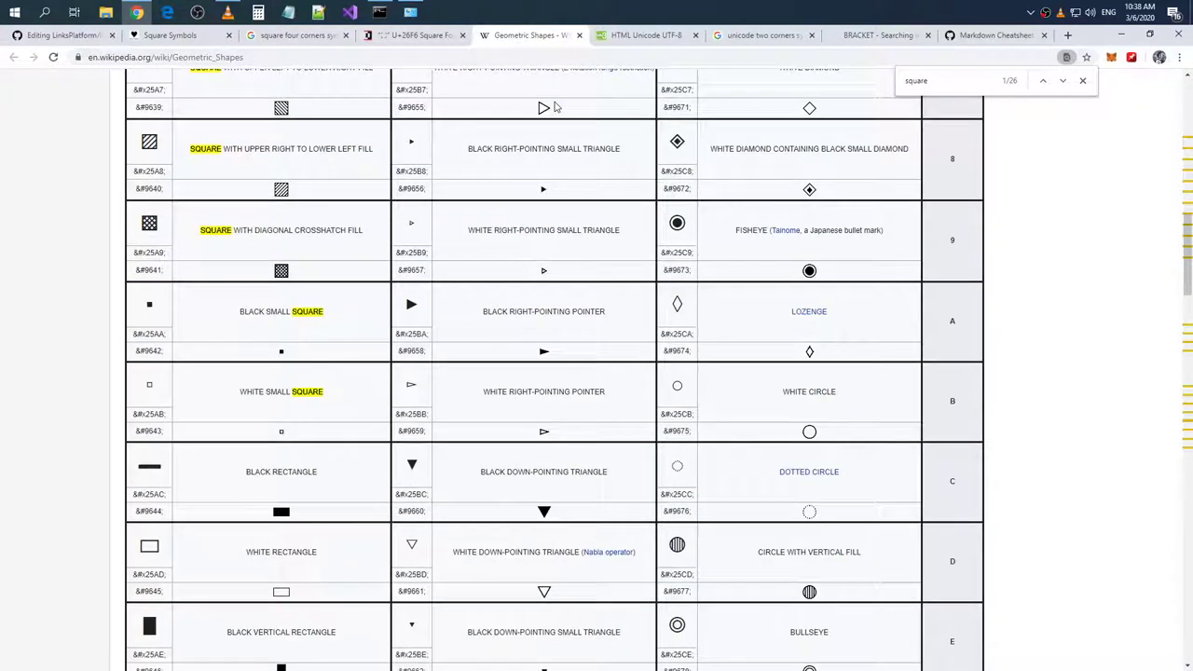
- Look through the Alt-Codes square symbols list, from the basic squares to the preview variations, for a suitable table-like symbol
click(416, 36)
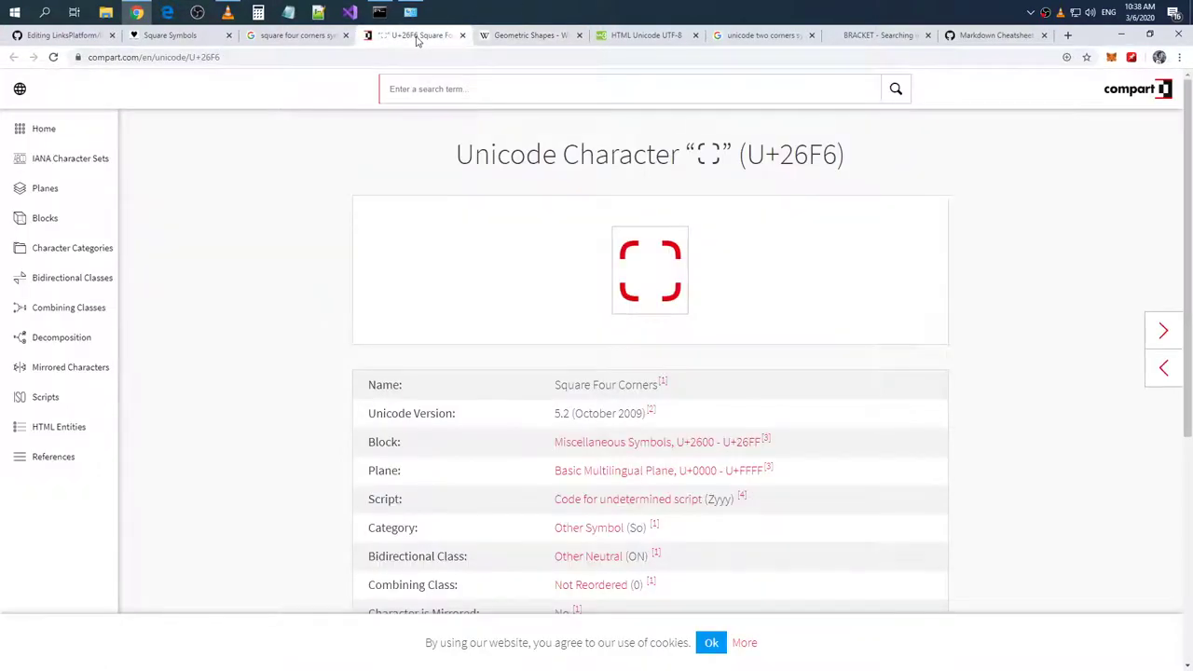
click(298, 36)
click(197, 39)
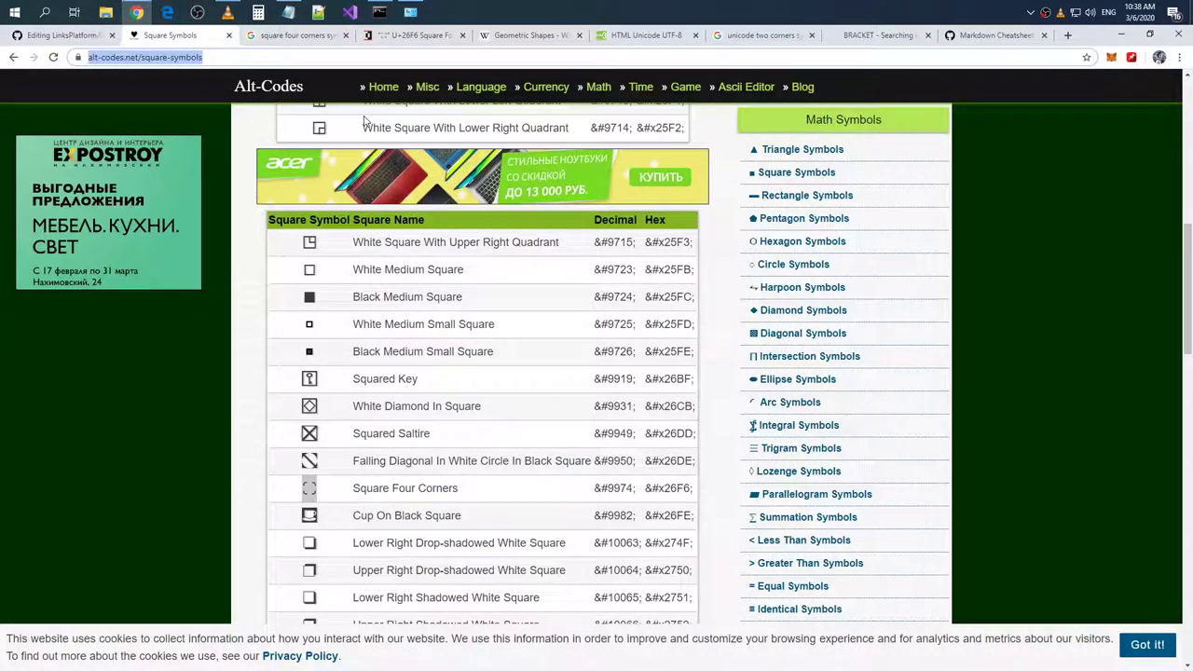
scroll(367, 129, down, 3)
scroll(387, 240, up, 5)
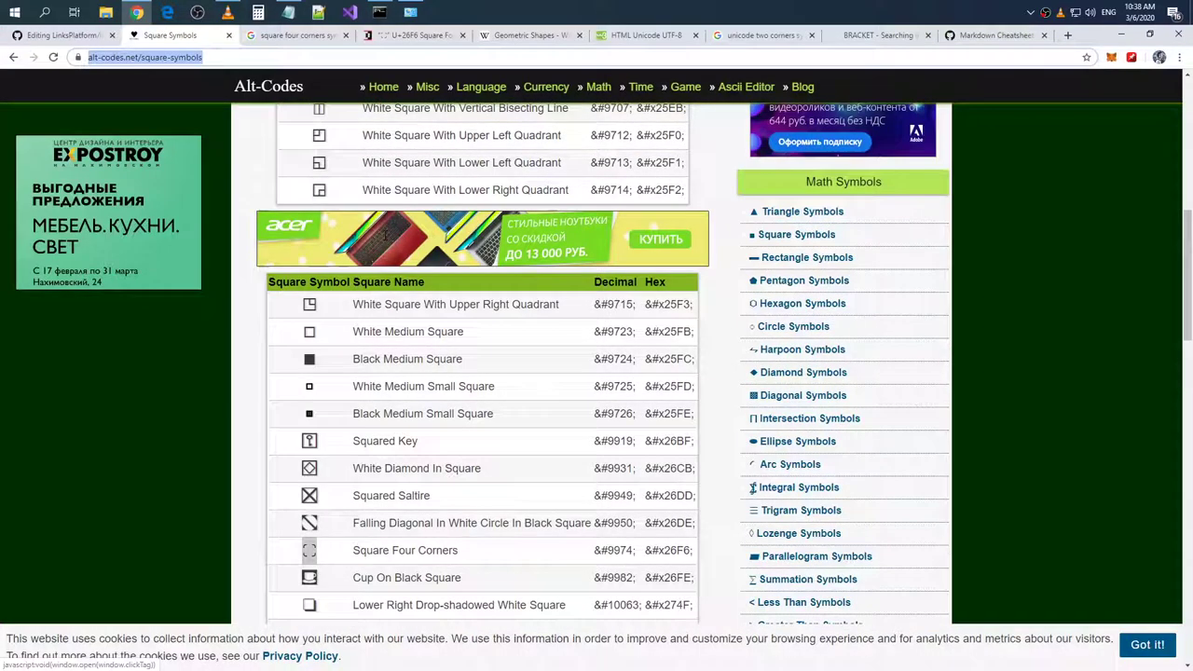
scroll(387, 240, up, 6)
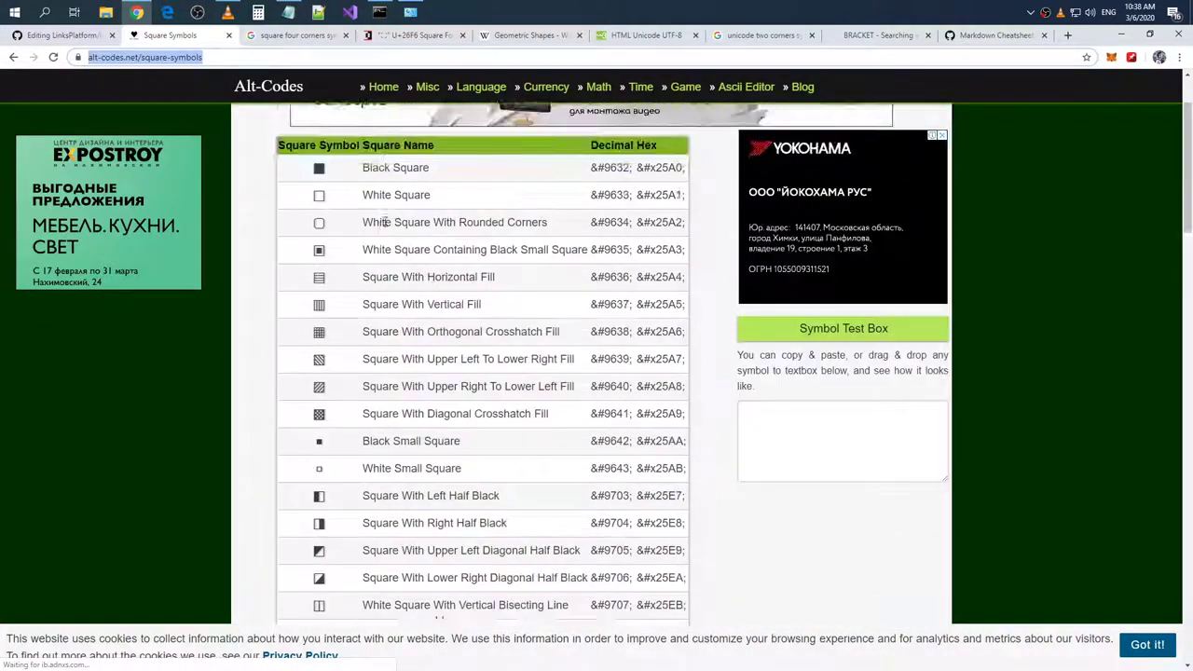
scroll(385, 221, down, 3)
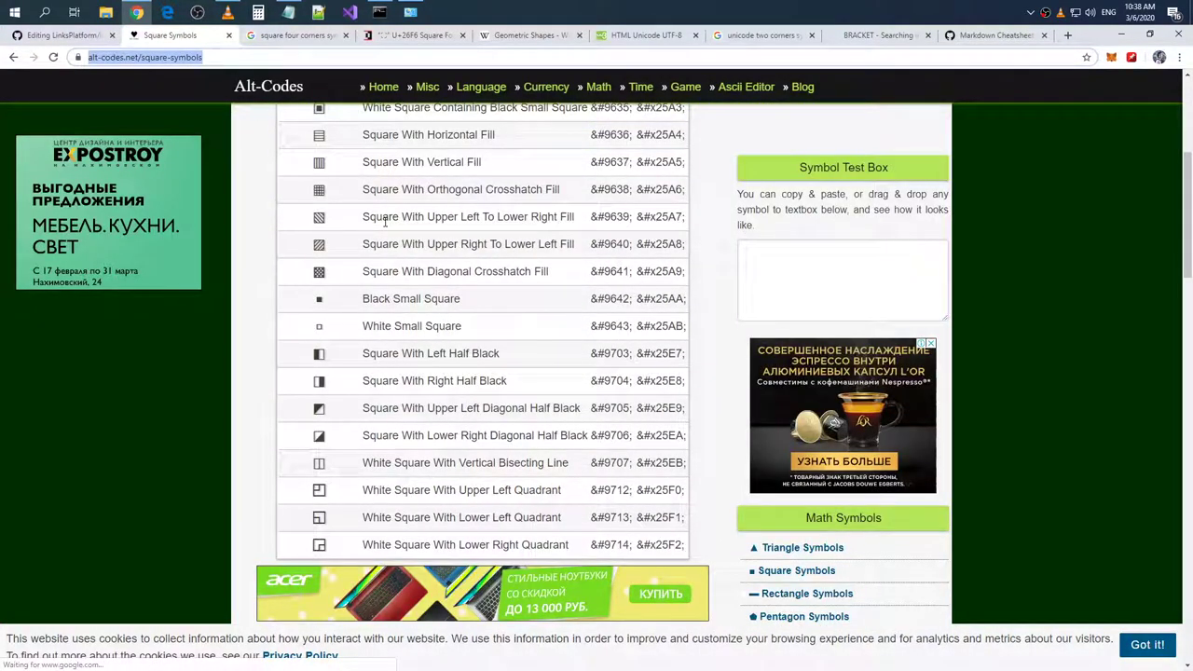
scroll(385, 222, up, 2)
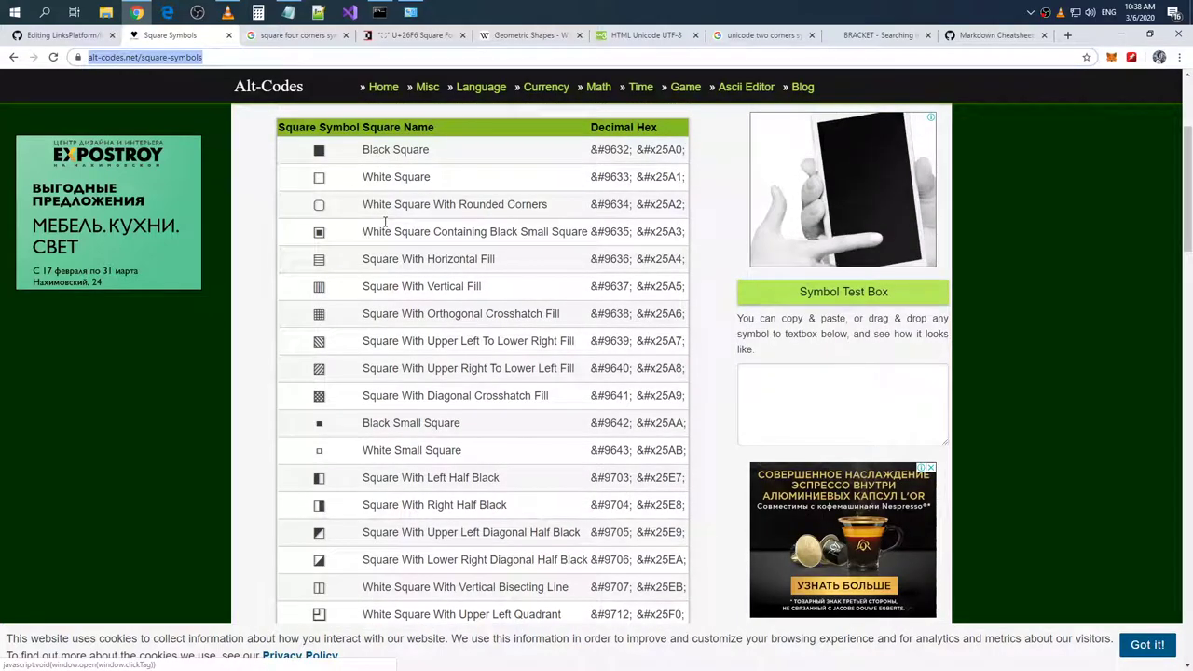
scroll(385, 222, down, 3)
scroll(385, 222, down, 2)
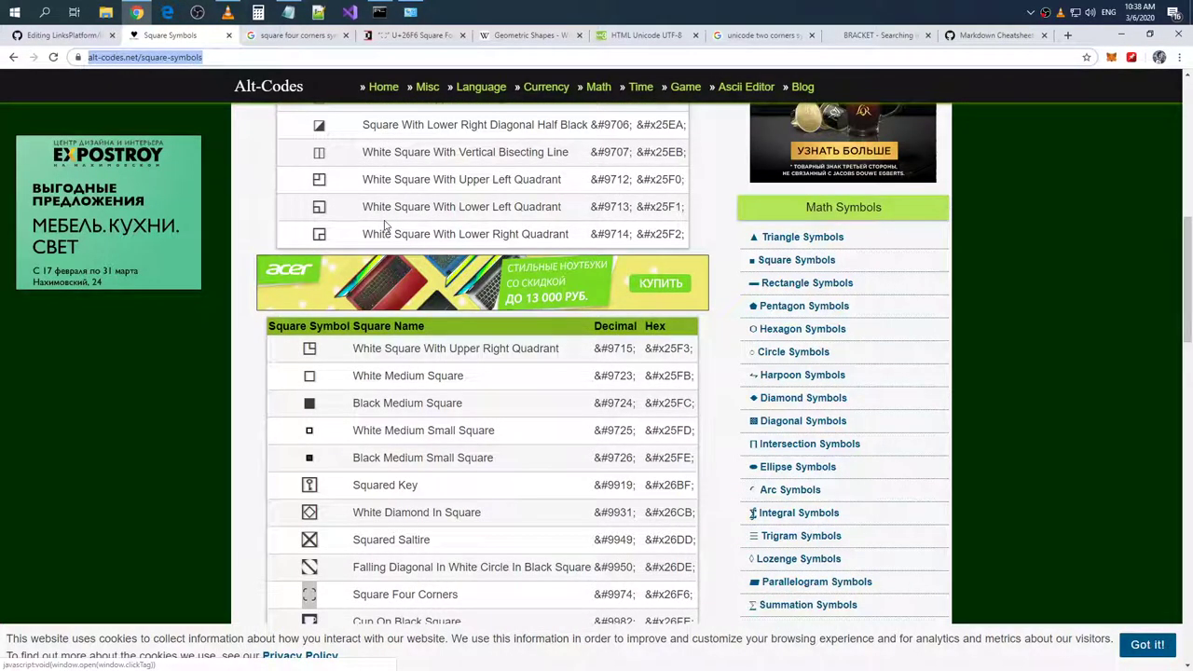
scroll(385, 223, down, 2)
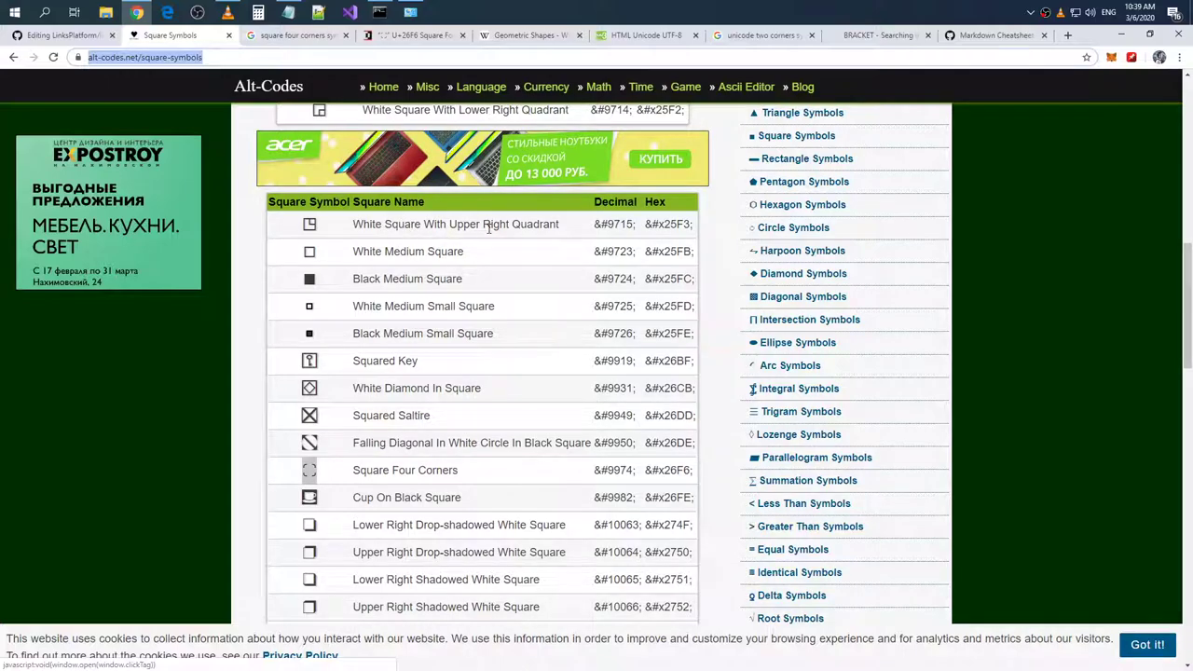
scroll(488, 231, down, 3)
scroll(488, 231, up, 2)
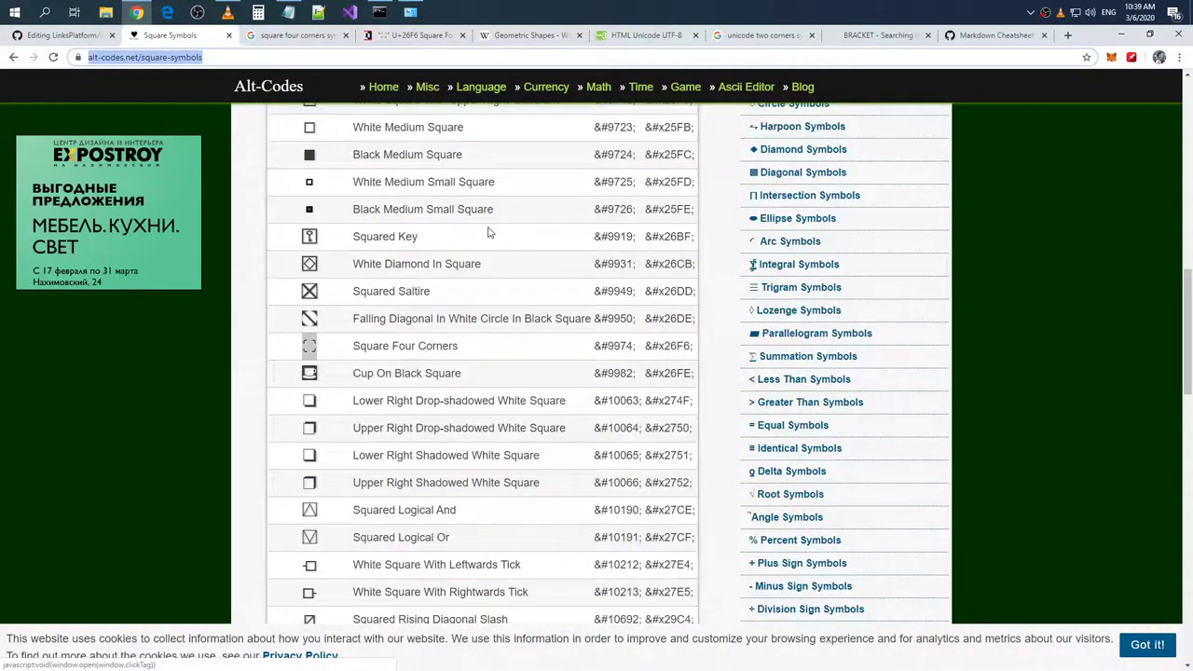
scroll(488, 231, down, 14)
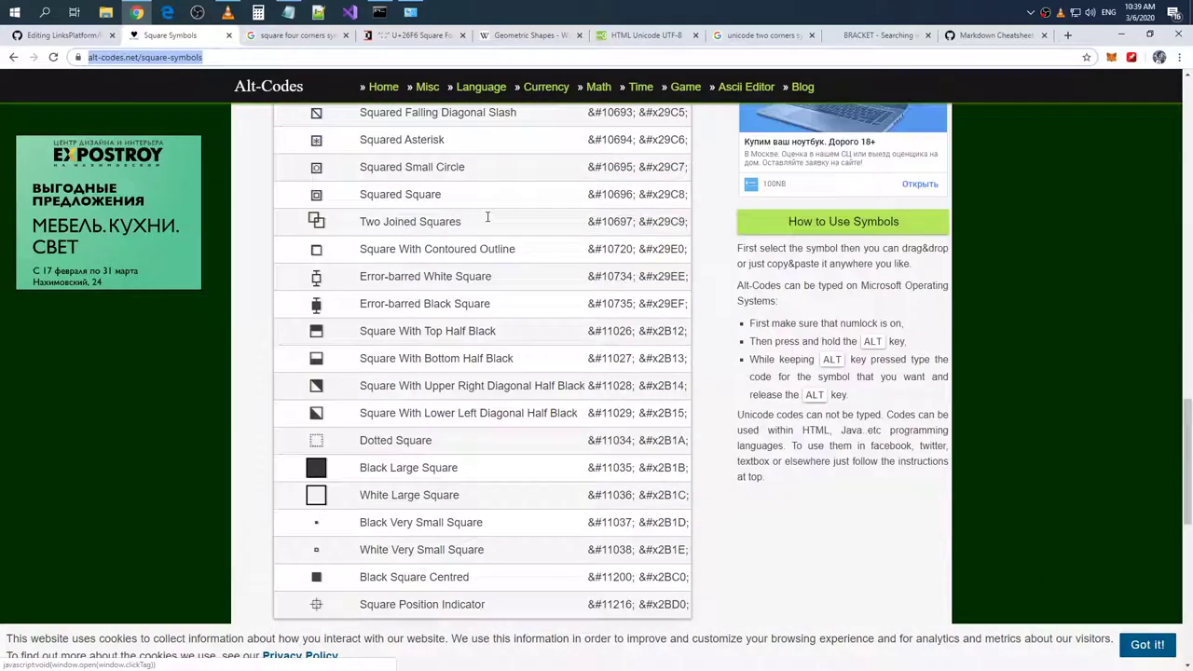
scroll(487, 222, up, 2)
scroll(372, 215, down, 3)
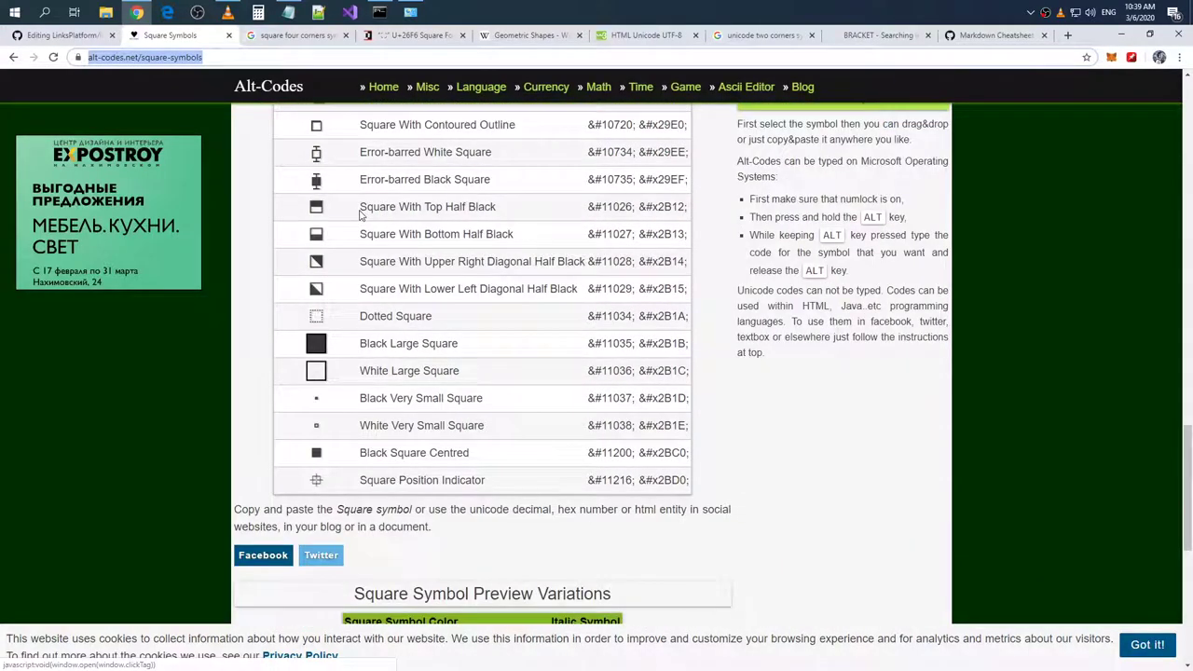
scroll(367, 208, down, 8)
scroll(377, 211, up, 4)
scroll(389, 213, down, 4)
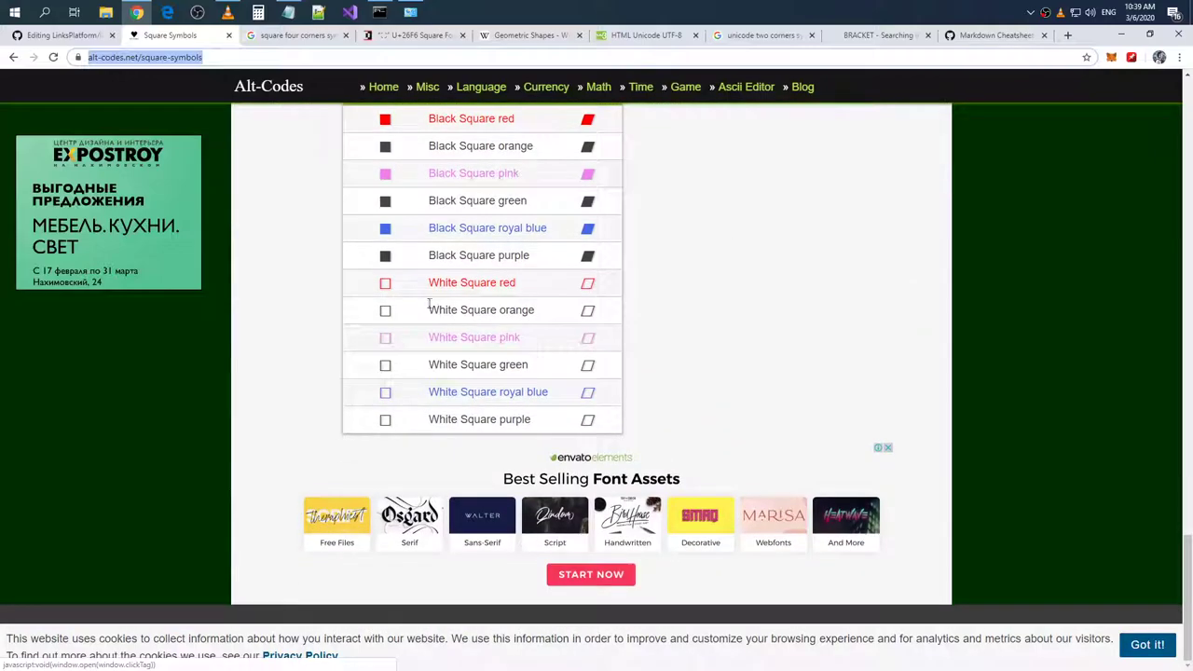
scroll(429, 273, up, 3)
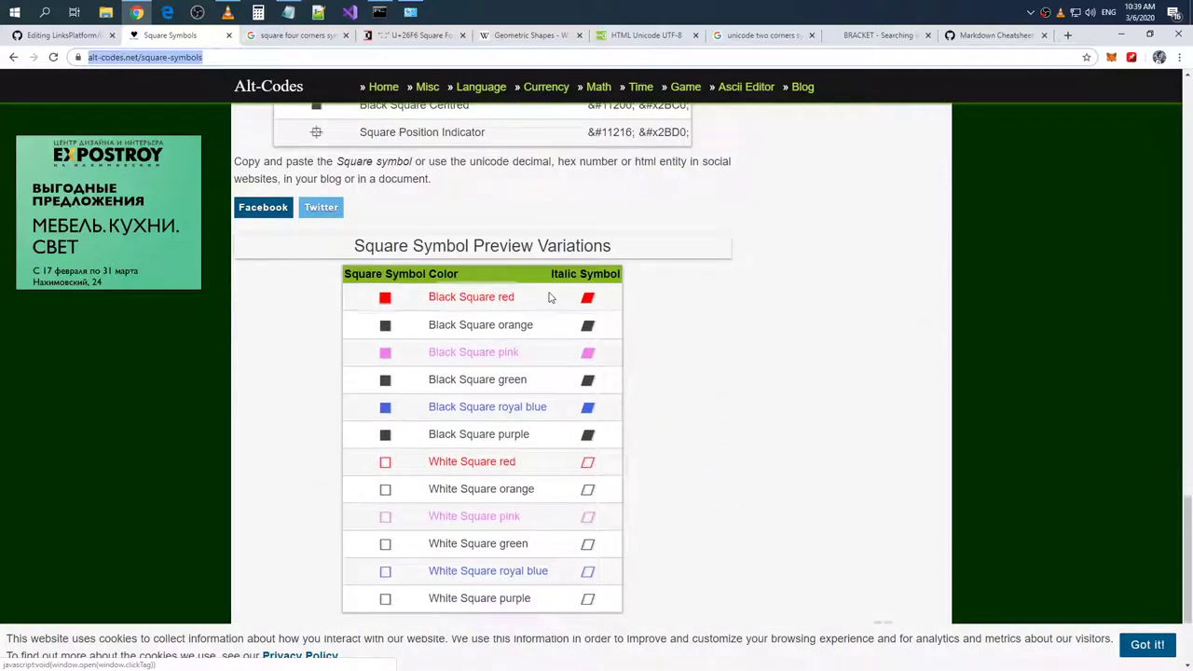
- Search the web for "four quadrants symbol unicode" in a new tab and open Wikipedia's Block Elements article separately
click(1068, 37)
text(fo)
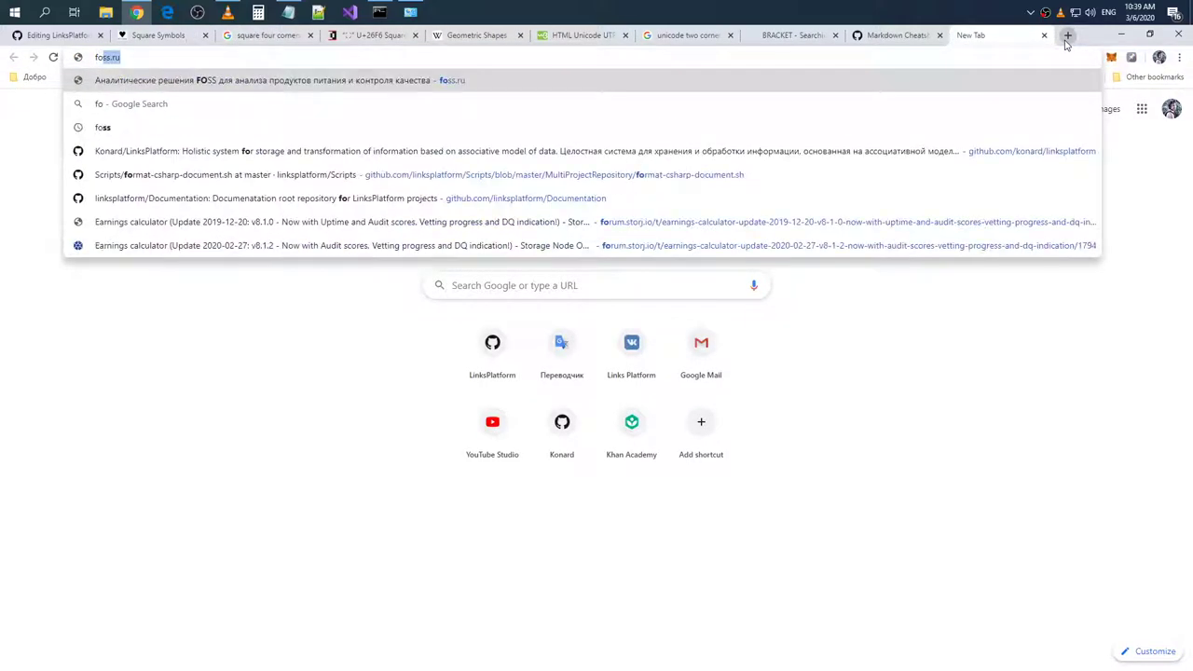
text(ur quadrants symbol e)
key(BackSpace)
text(unicode)
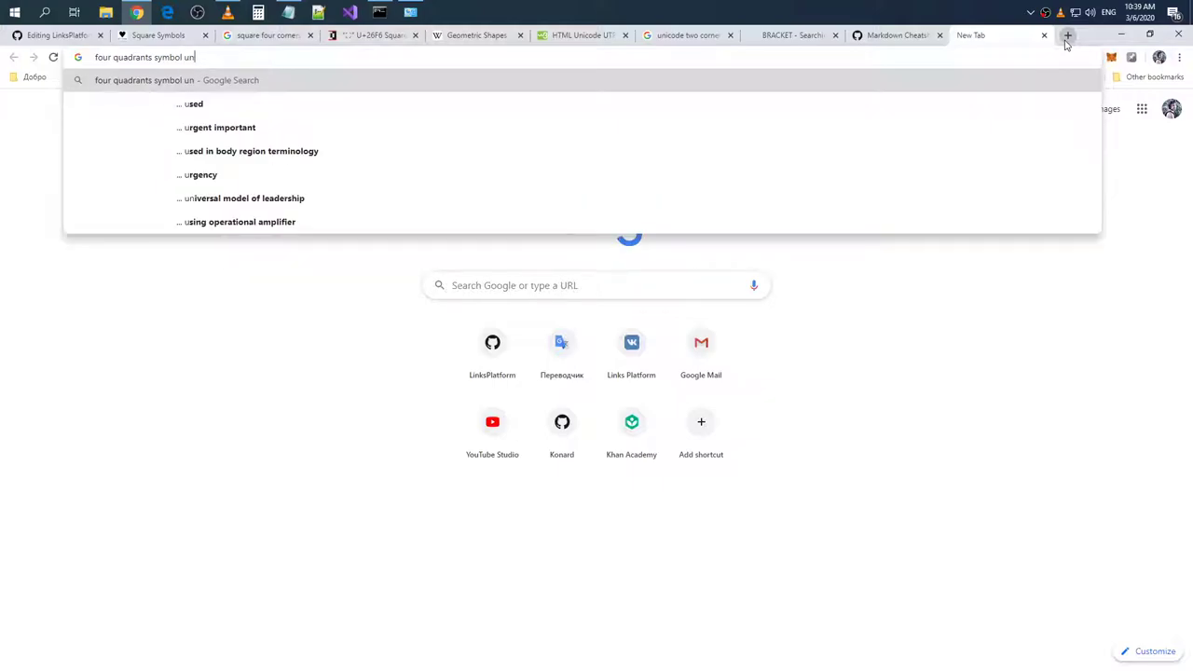
key(Return)
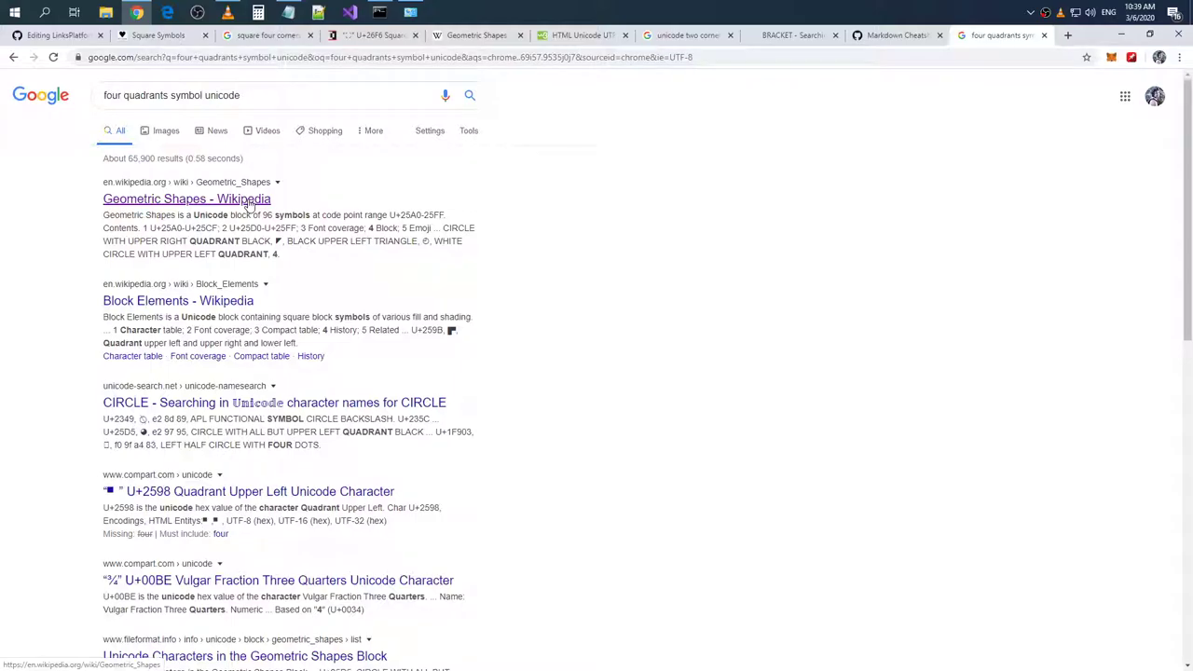
middle_click(224, 301)
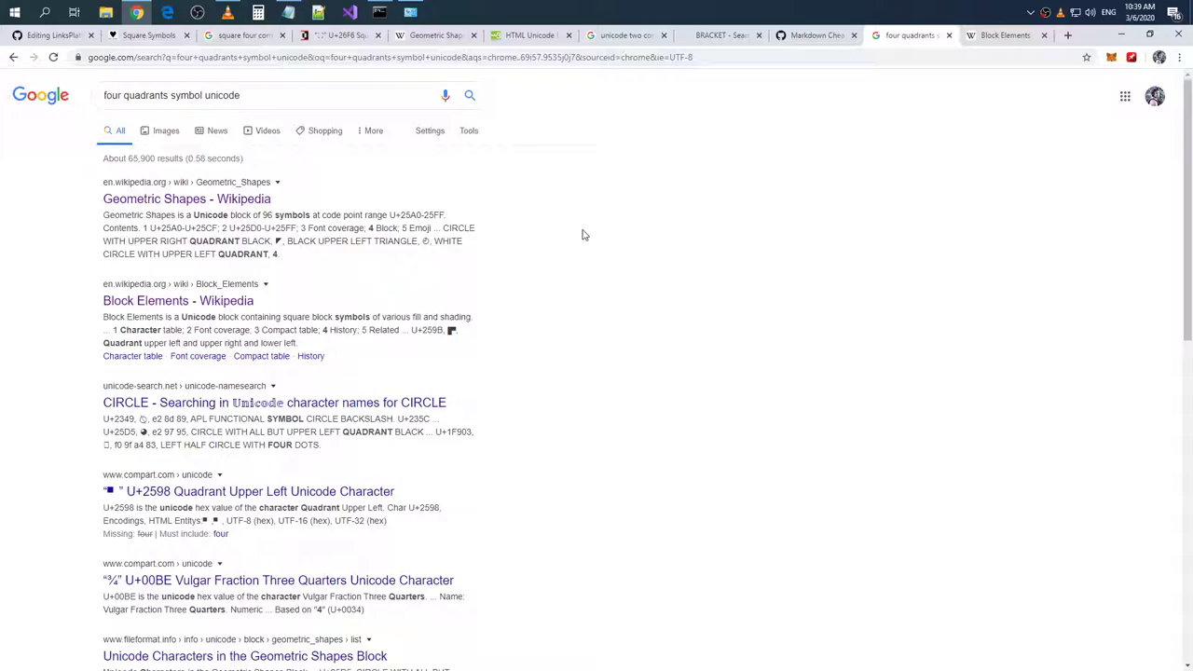
- Examine the character table and compact table in Wikipedia's Block Elements article for a four-quadrant symbol
scroll(669, 216, down, 3)
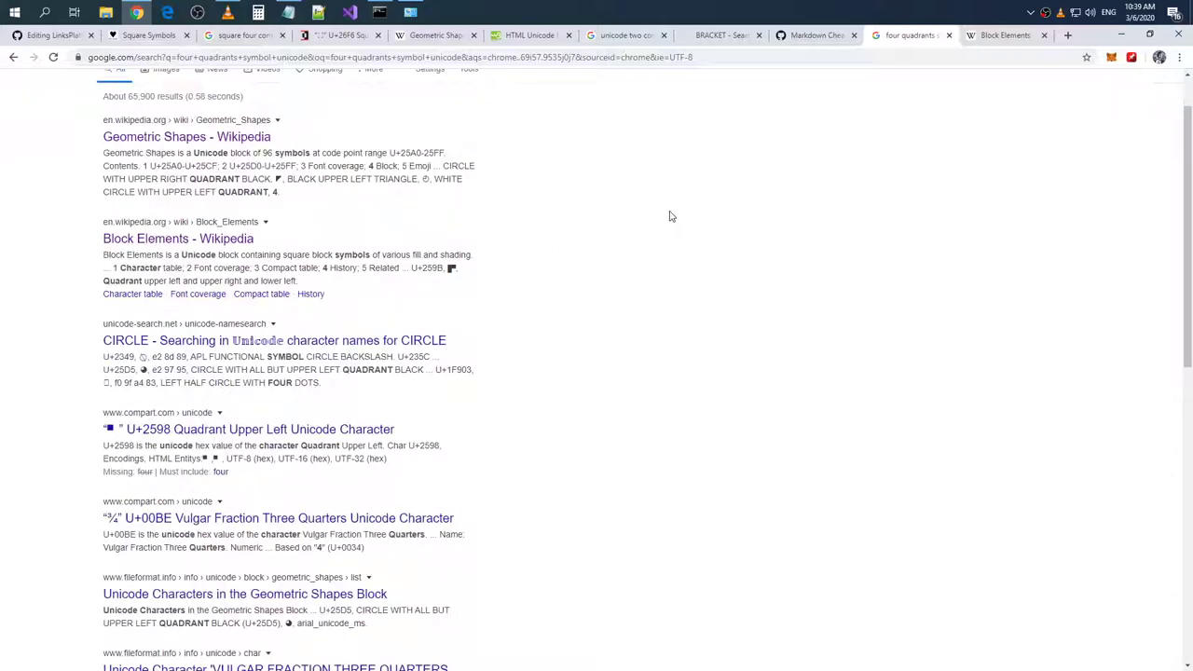
click(999, 37)
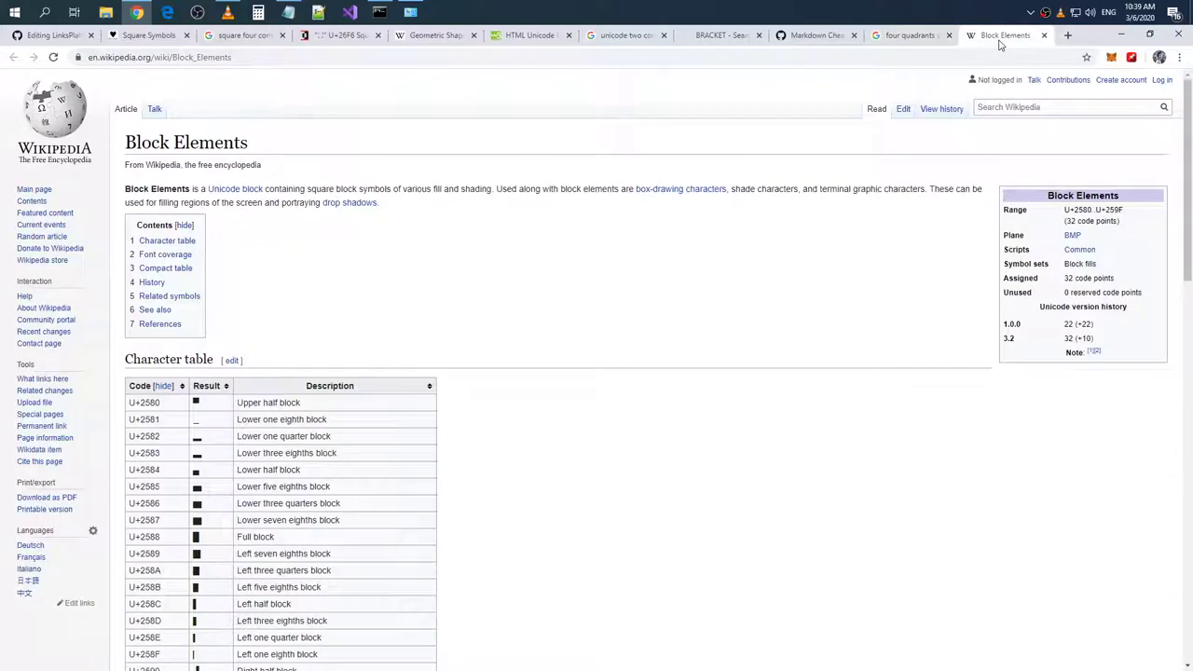
scroll(731, 211, down, 5)
scroll(731, 211, down, 2)
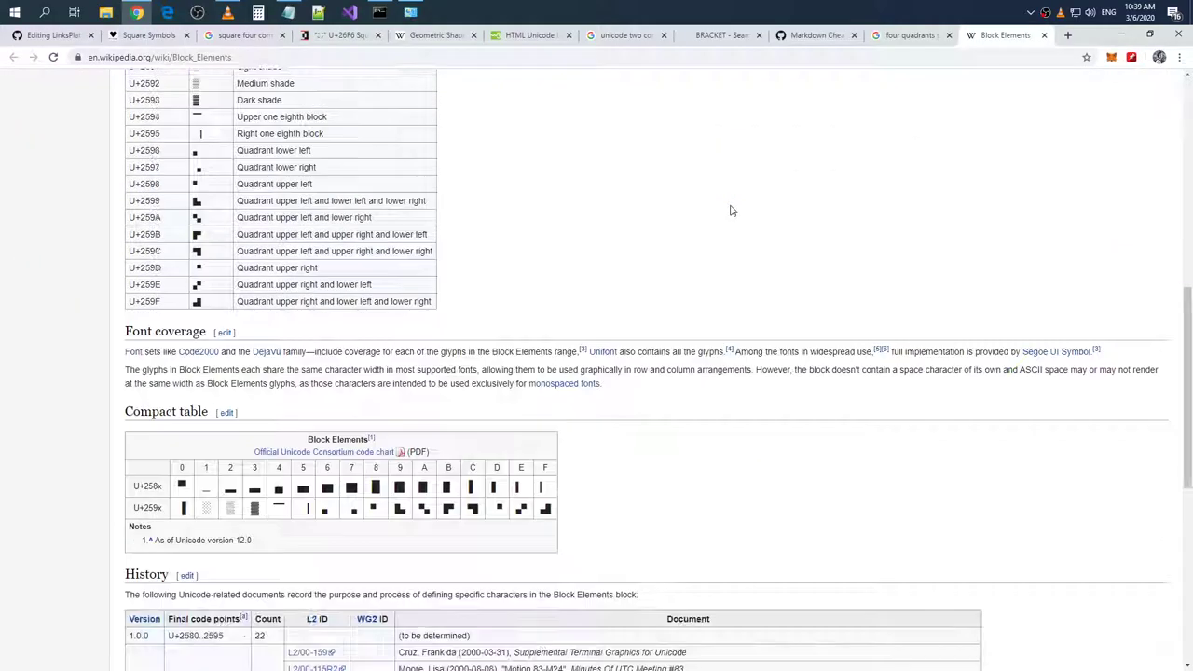
scroll(731, 211, down, 4)
scroll(731, 210, up, 6)
scroll(731, 211, up, 10)
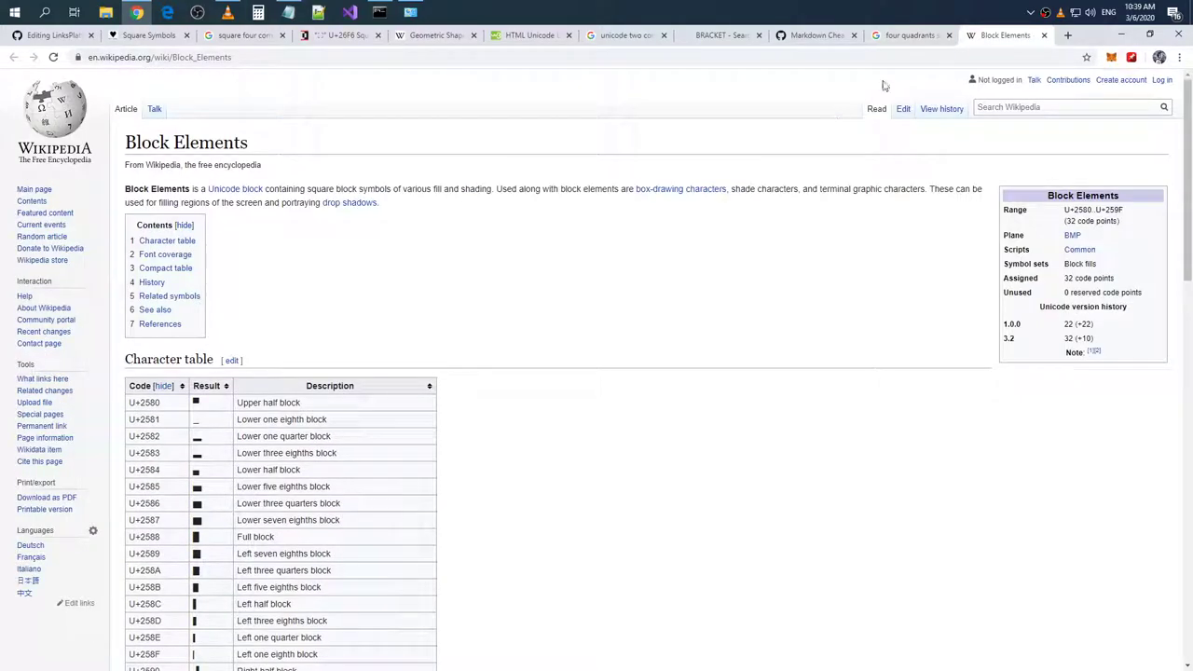
- Revisit the open Markdown cheatsheet, BRACKET character search and Square Four Corners pages to check their symbols
click(914, 37)
click(834, 37)
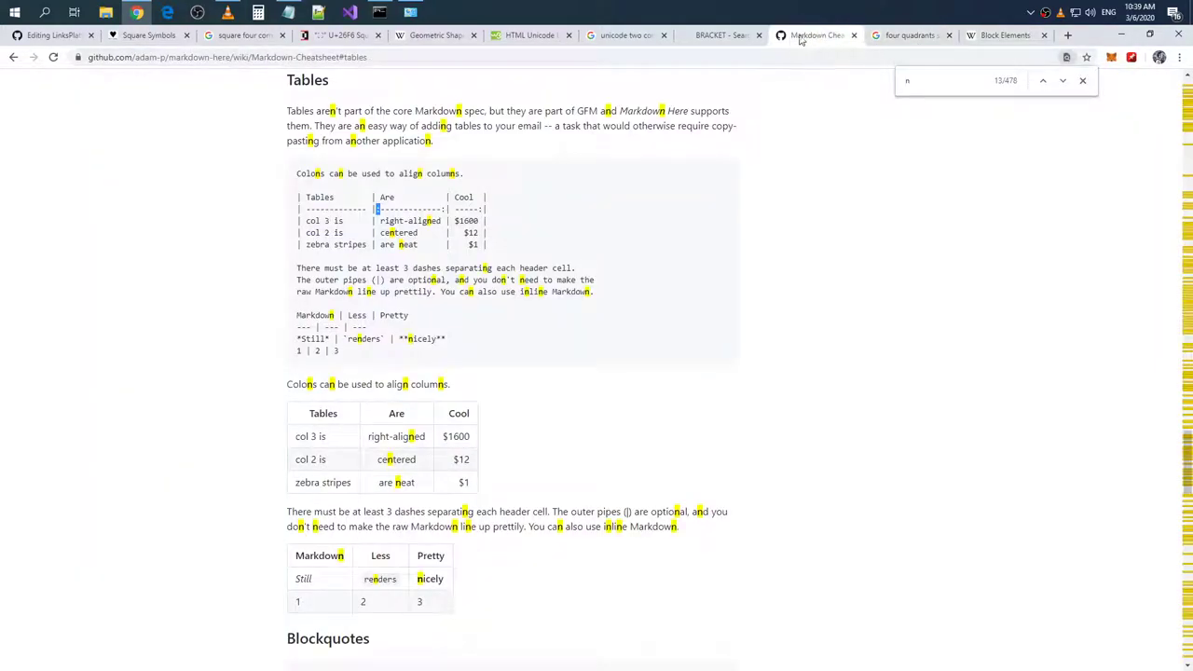
click(716, 37)
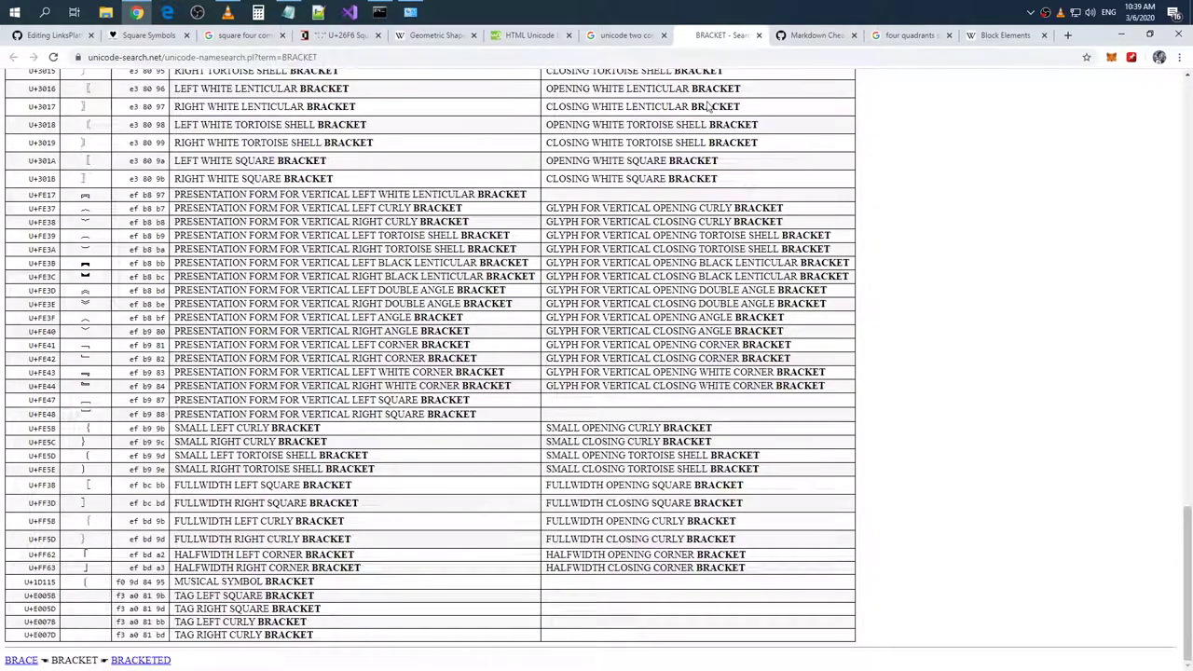
scroll(706, 116, up, 5)
scroll(706, 116, up, 15)
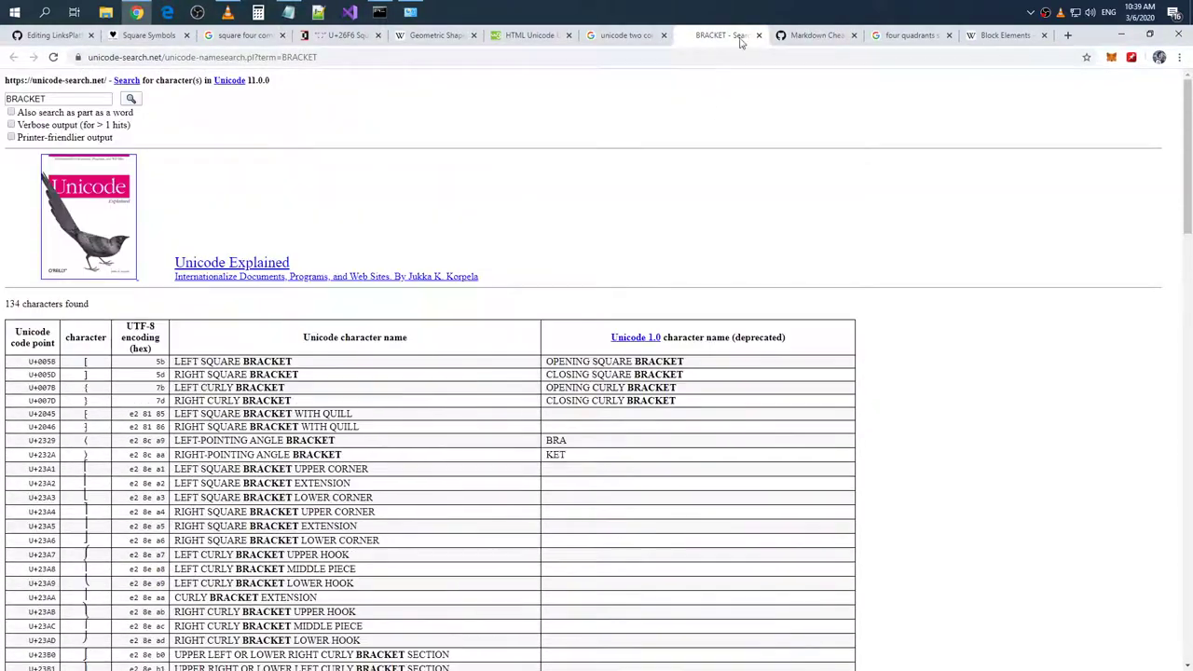
click(531, 35)
click(335, 36)
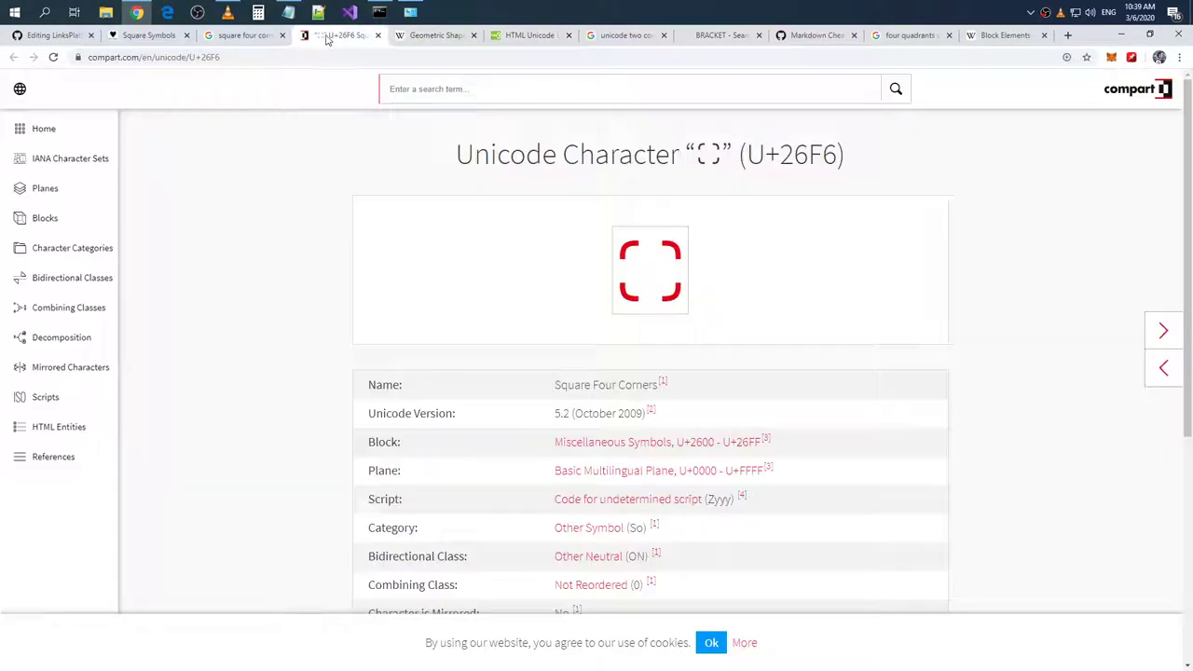
- View the enlarged picture of the square with orthogonal crosshatch fill from Wikipedia's Geometric Shapes table and close it
click(438, 35)
scroll(442, 181, up, 6)
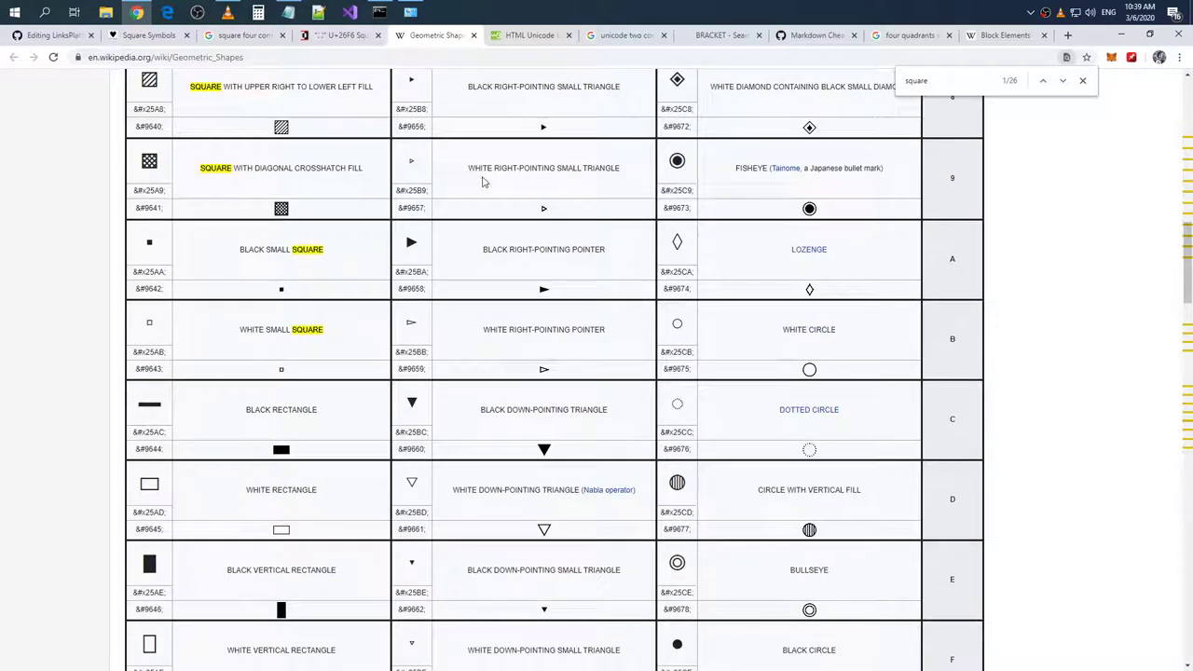
scroll(488, 180, up, 5)
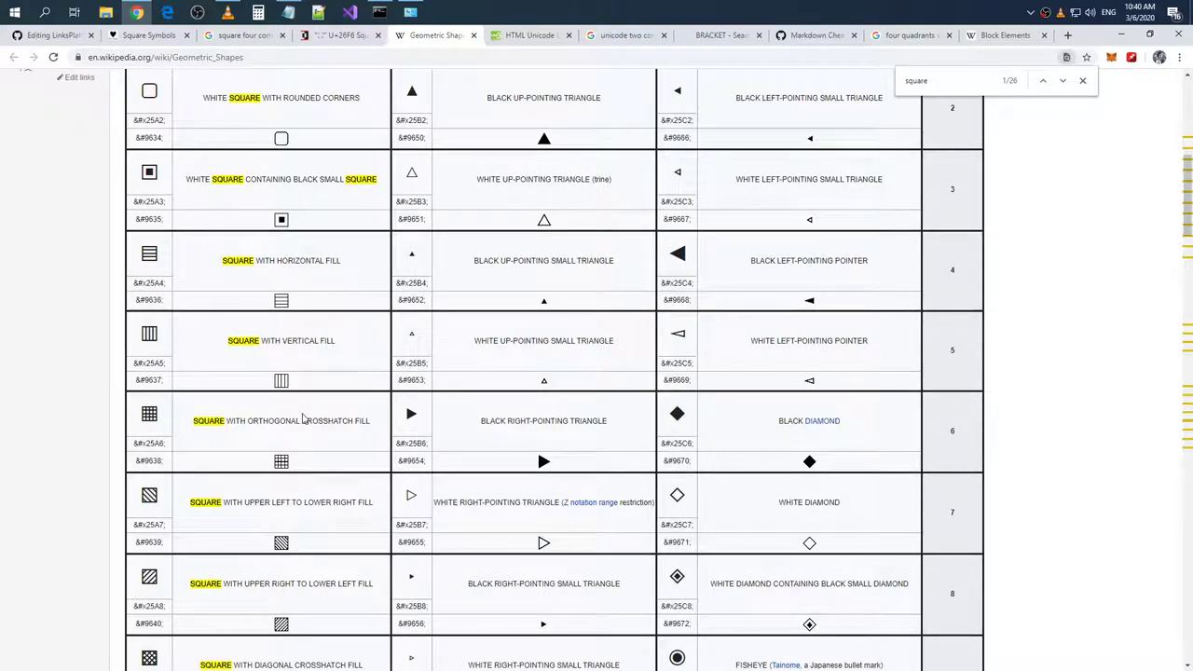
click(283, 462)
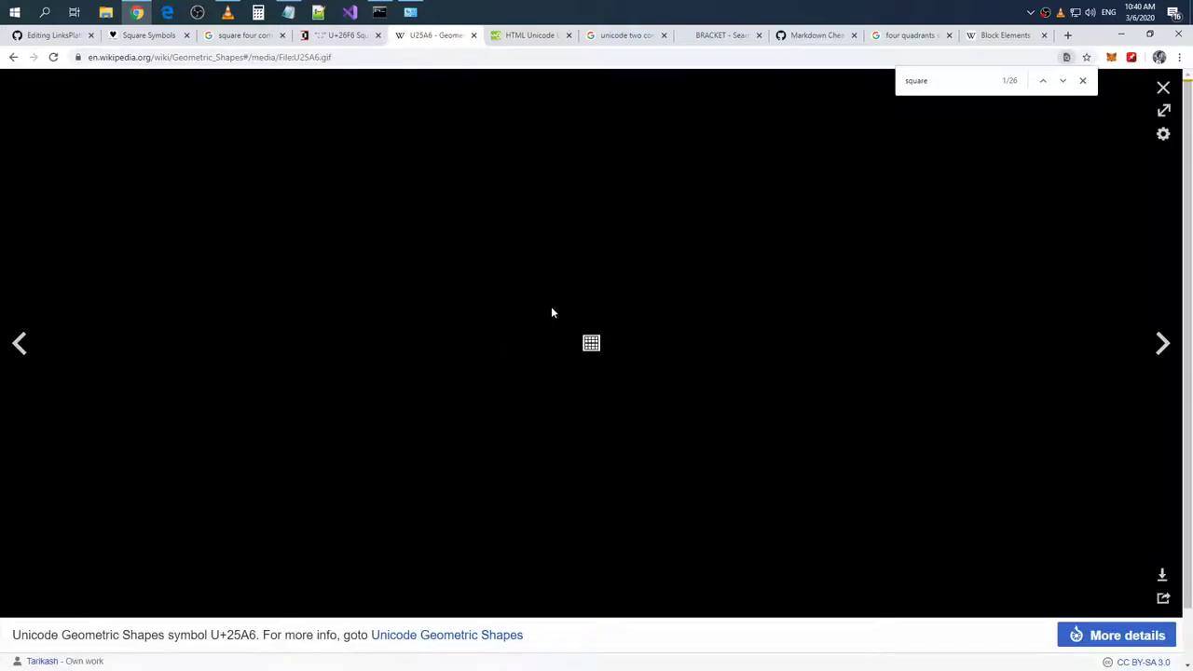
click(1166, 87)
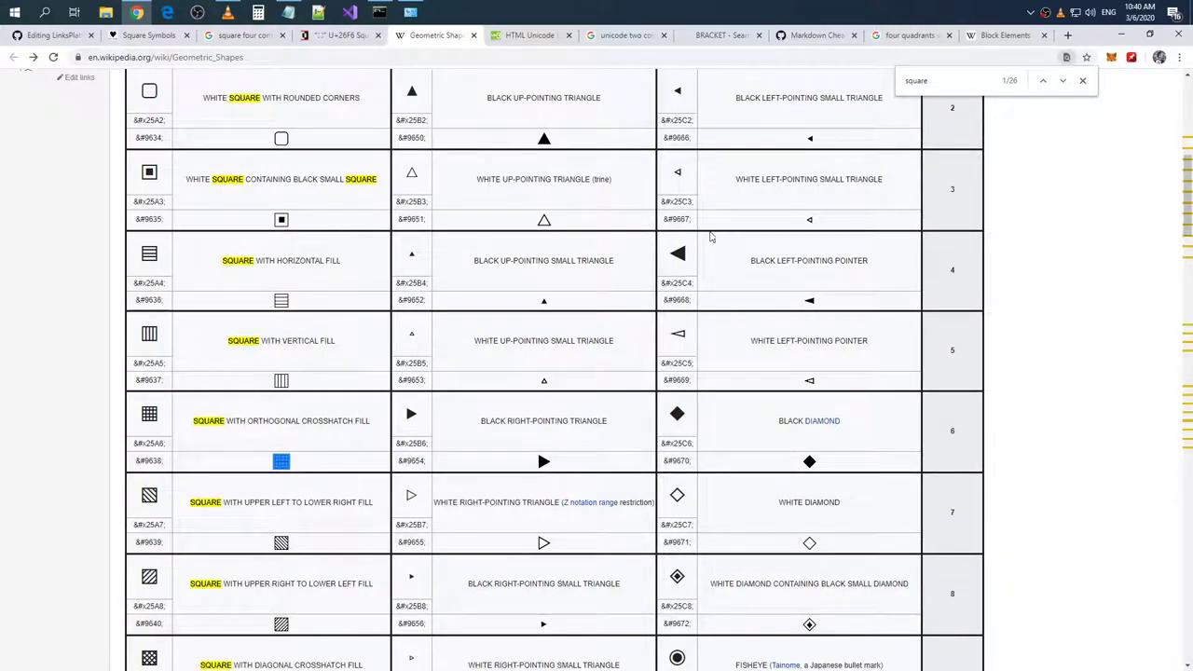
- Examine the square symbols in the U+25A0–U+25CF table of Wikipedia's Geometric Shapes article
scroll(373, 309, up, 2)
scroll(373, 308, up, 1)
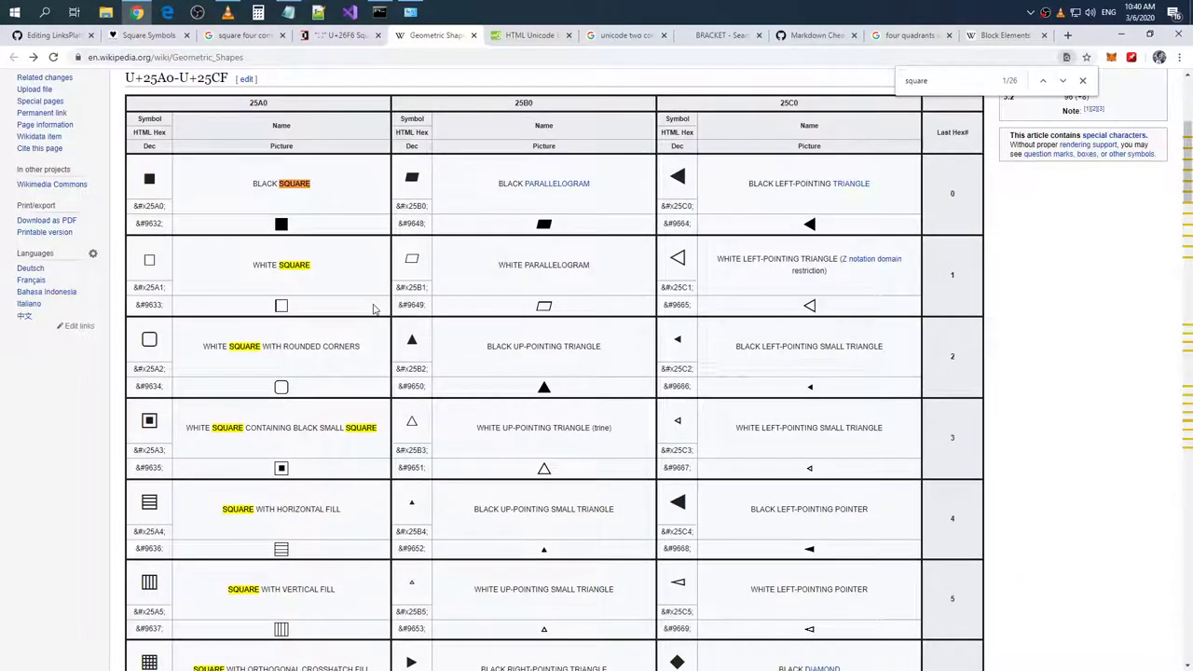
scroll(373, 309, down, 2)
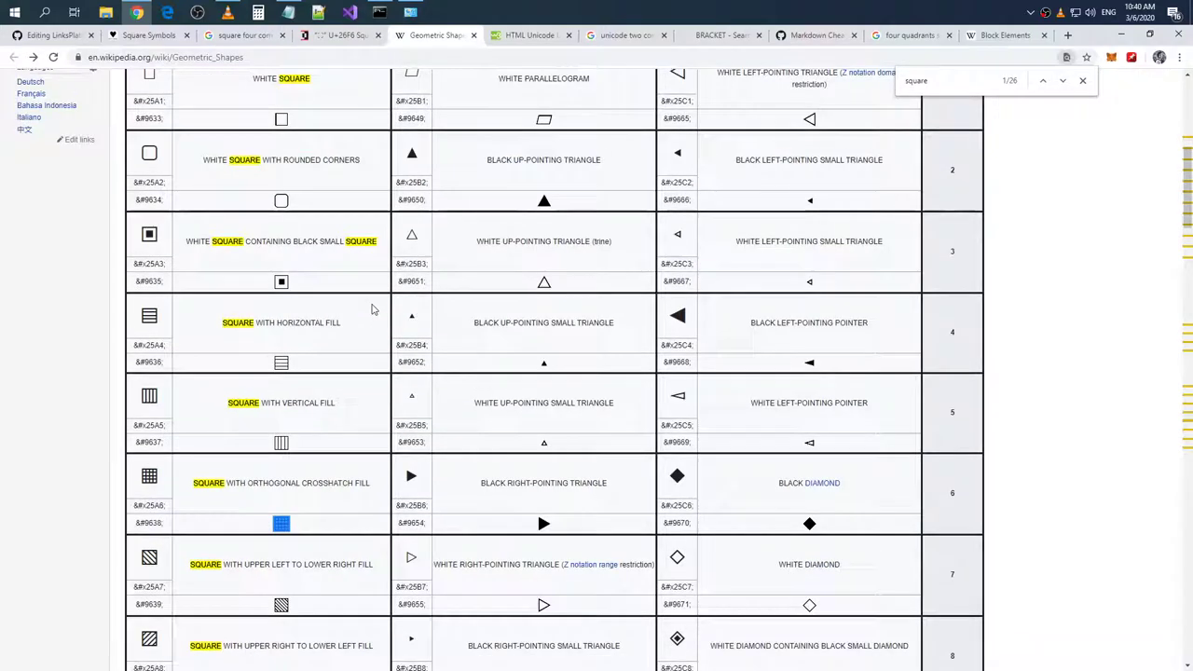
scroll(371, 308, down, 3)
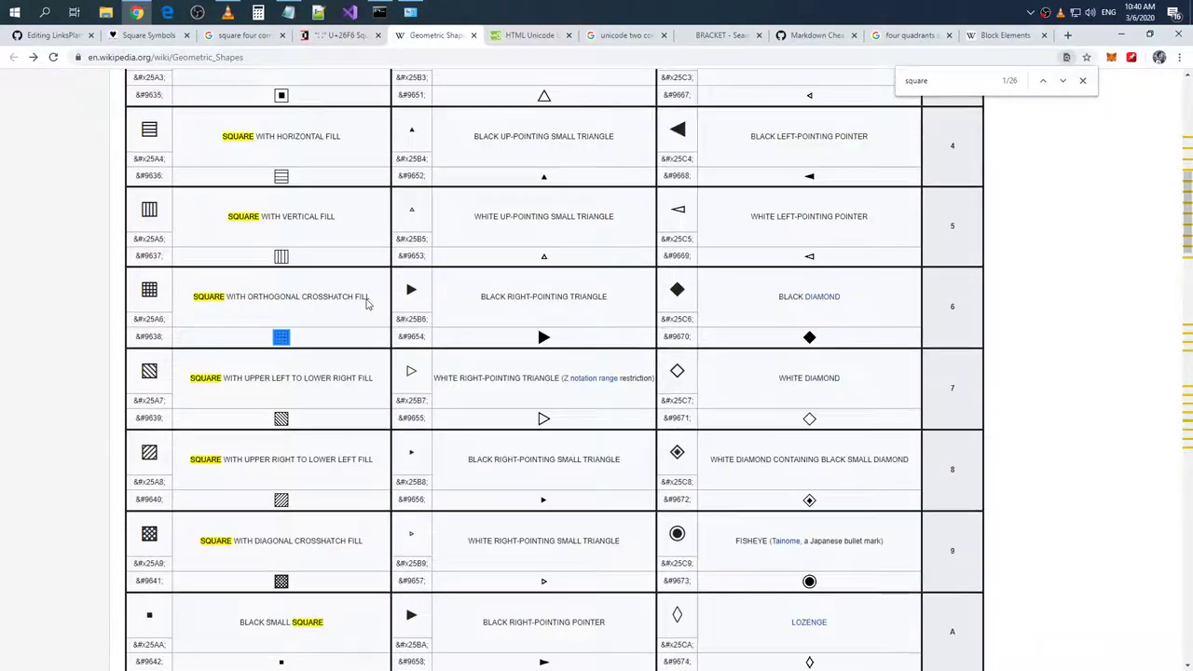
scroll(367, 305, down, 3)
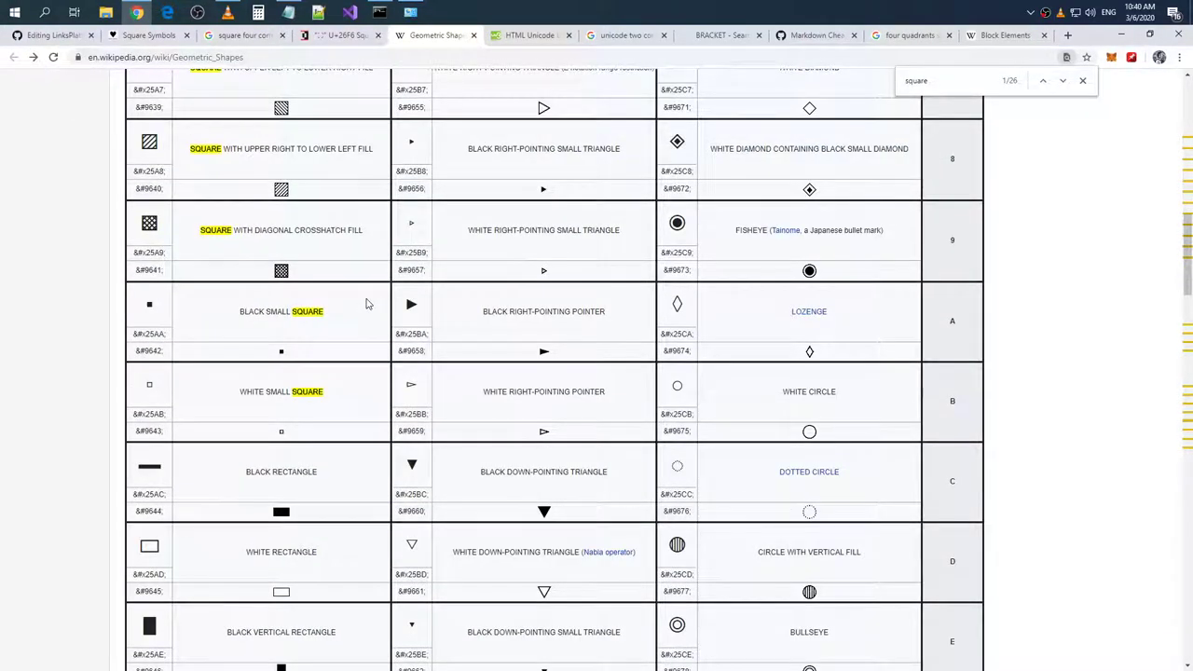
scroll(367, 305, down, 2)
scroll(367, 305, down, 2)
scroll(366, 305, up, 8)
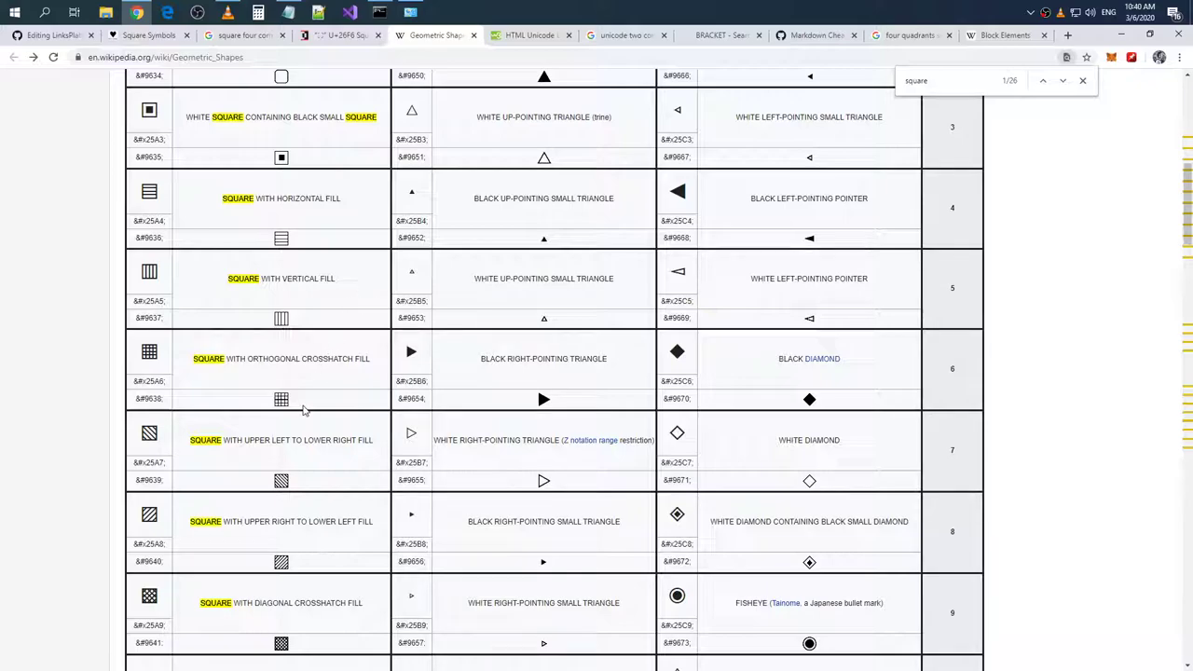
click(334, 403)
- Examine the U+25D0–U+25FF table of the Geometric Shapes article for a divided square, comparing it with the crosshatch-filled squares
scroll(333, 403, down, 10)
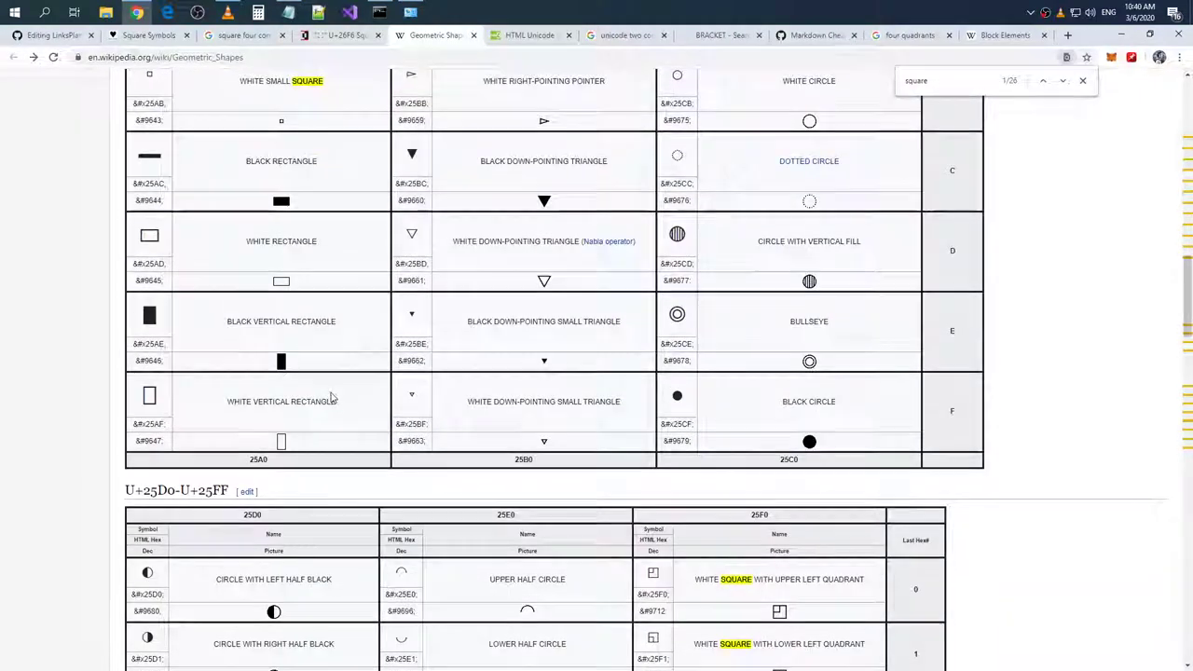
scroll(332, 394, down, 1)
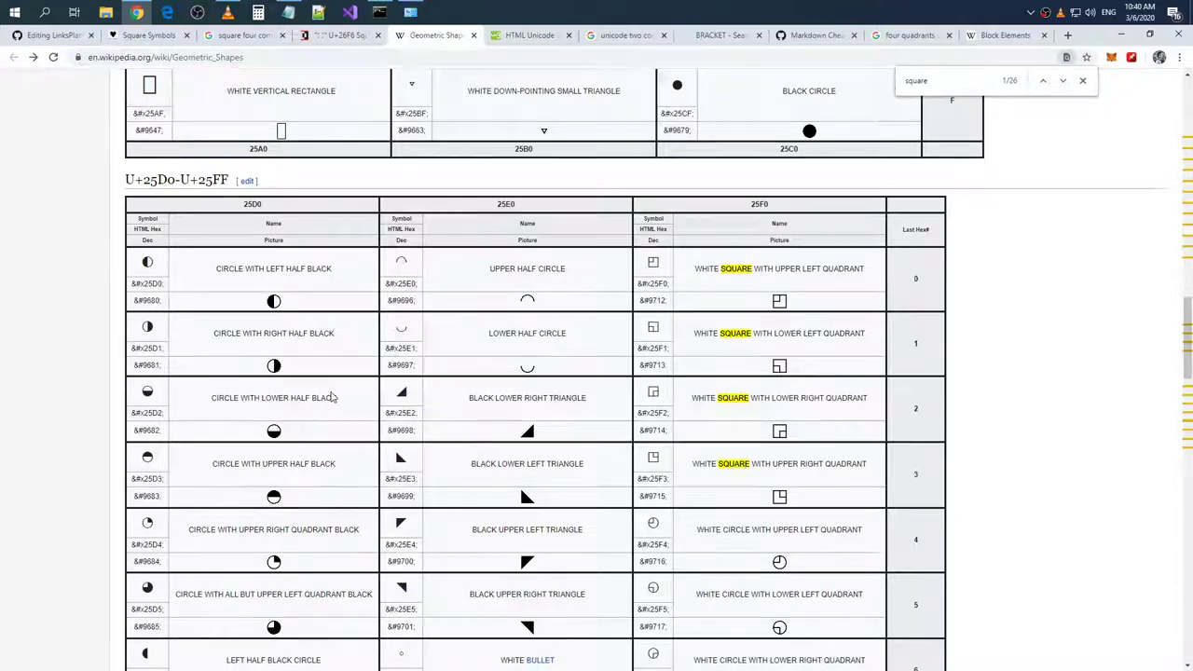
scroll(332, 395, down, 3)
scroll(332, 395, down, 4)
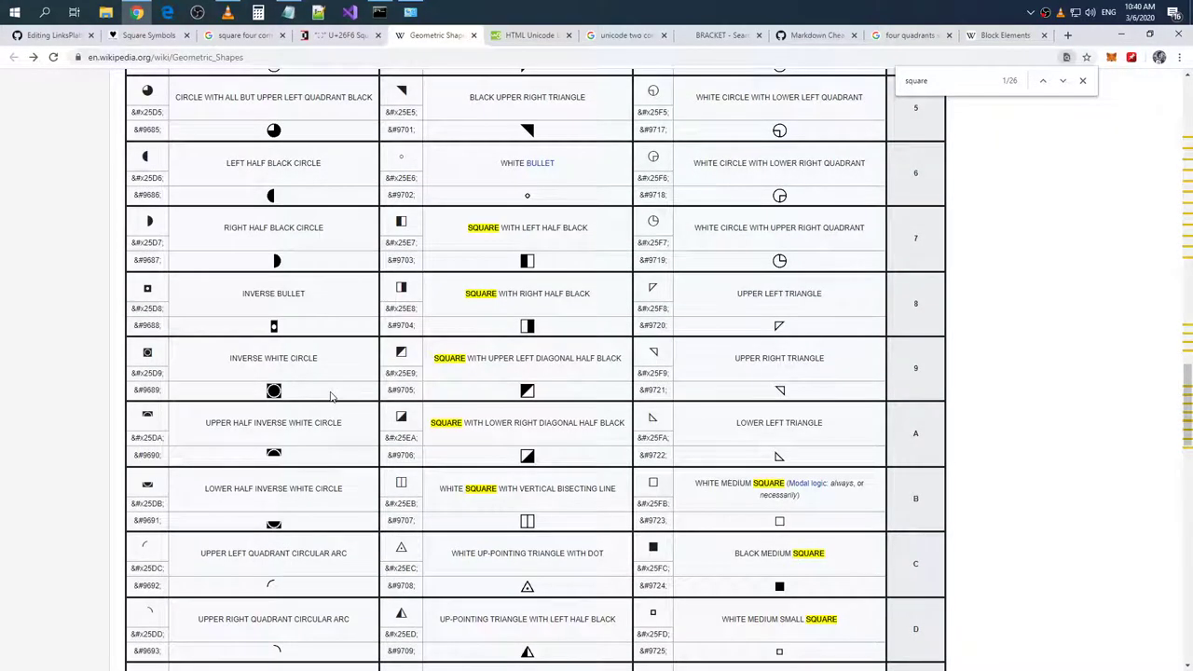
scroll(331, 395, down, 1)
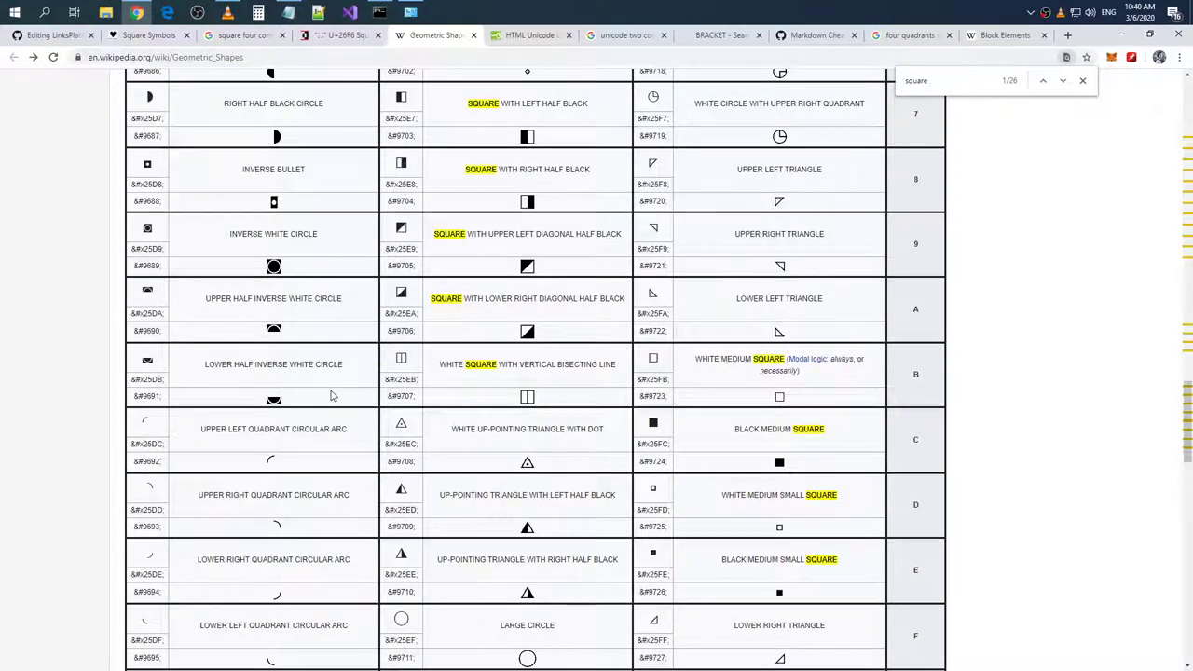
scroll(331, 395, down, 4)
scroll(331, 394, up, 8)
scroll(331, 391, up, 5)
scroll(331, 391, up, 11)
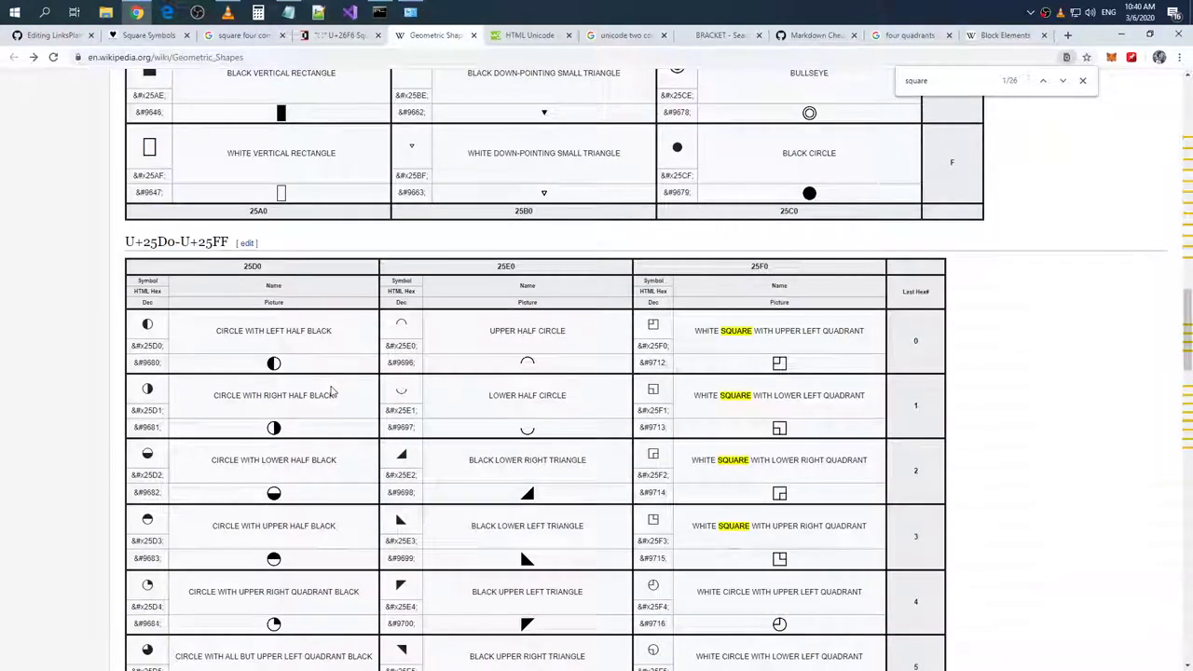
scroll(331, 390, up, 14)
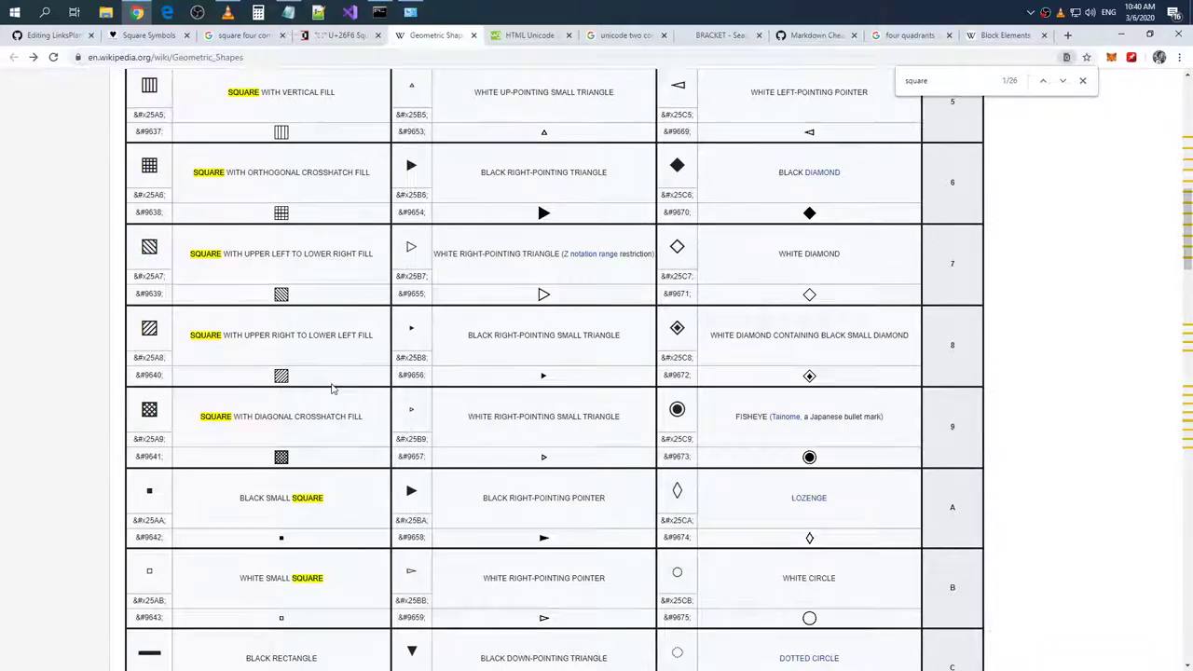
scroll(331, 390, down, 20)
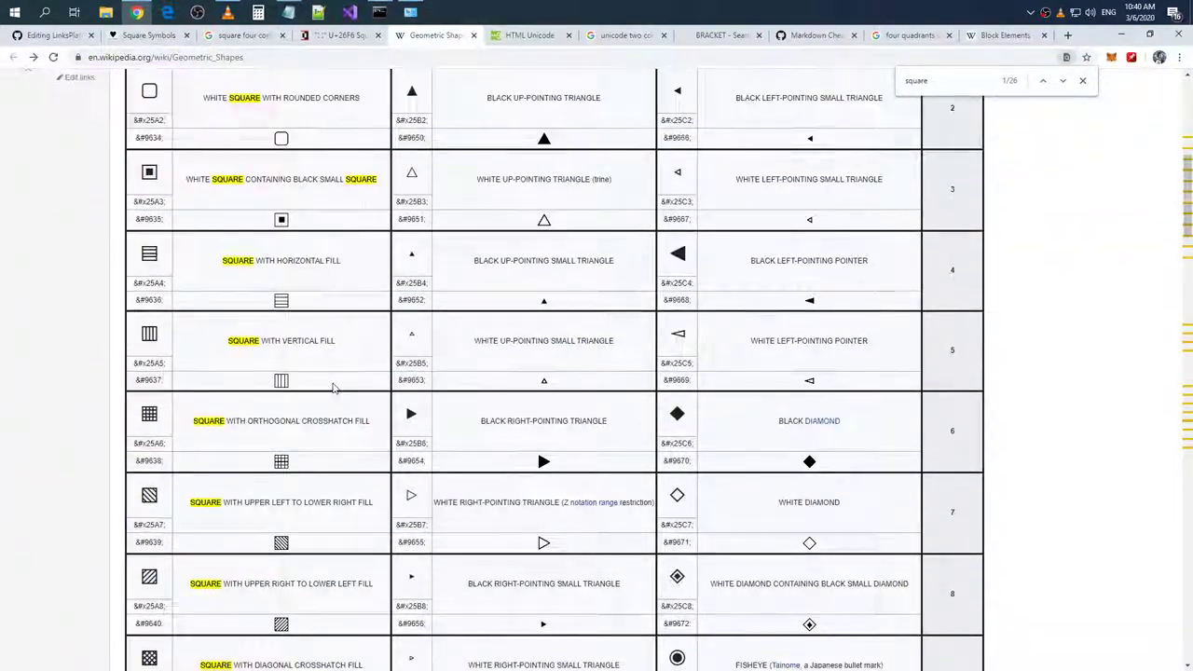
scroll(350, 384, up, 5)
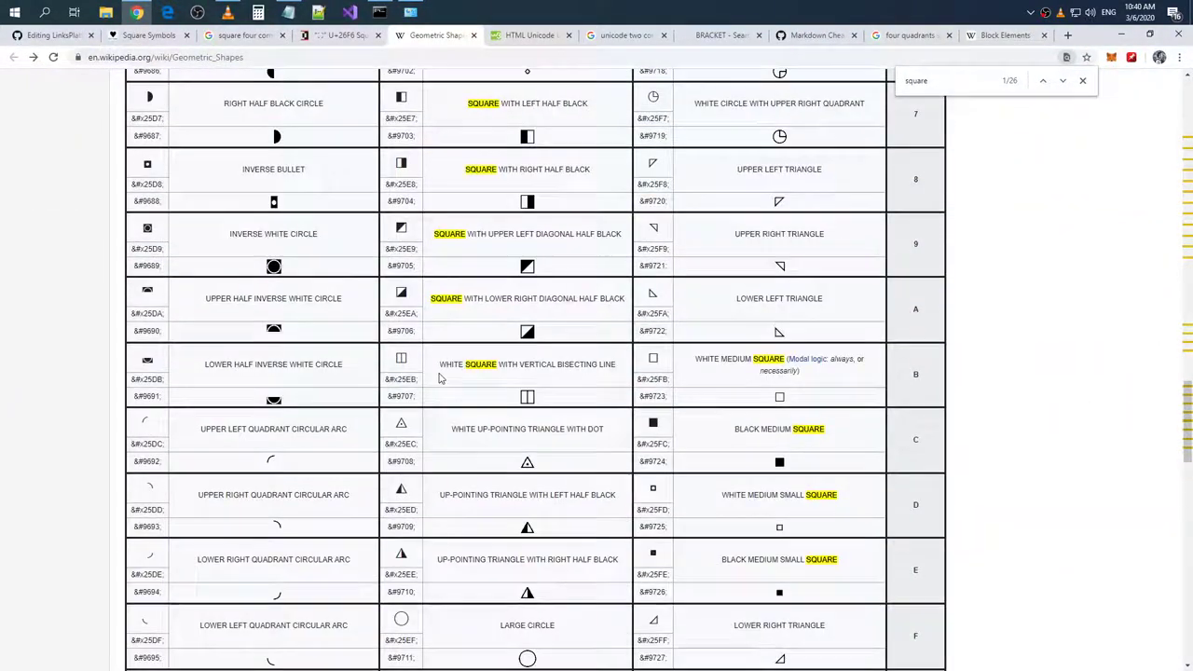
- Try to replace the last row's symbol in the Markdown table with the copied vertically bisected white square picture, and undo the paste
double_click(528, 397)
key(ctrl+c)
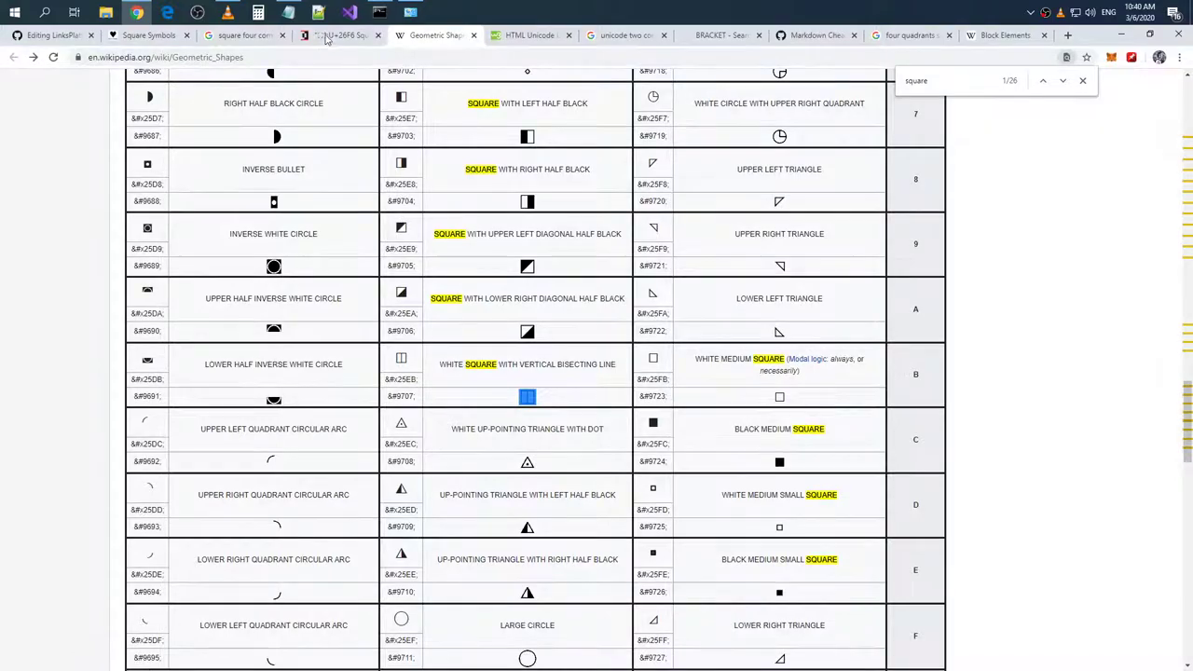
click(247, 35)
click(132, 35)
click(46, 36)
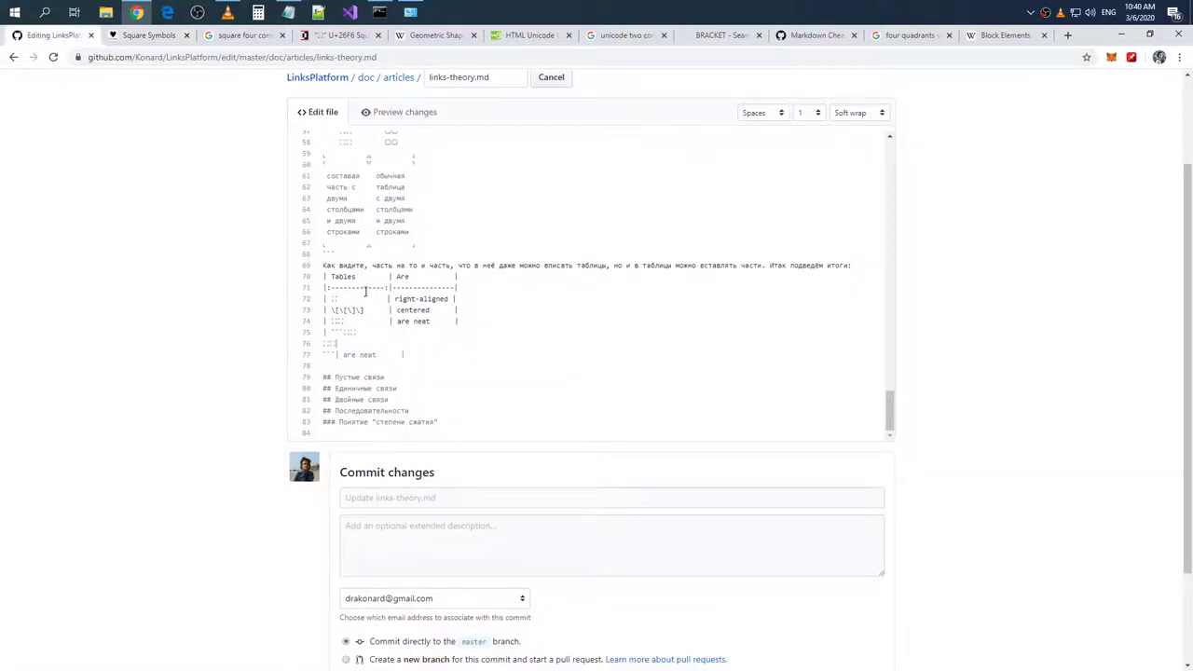
drag(342, 342, 333, 333)
text(U25EB.gif)
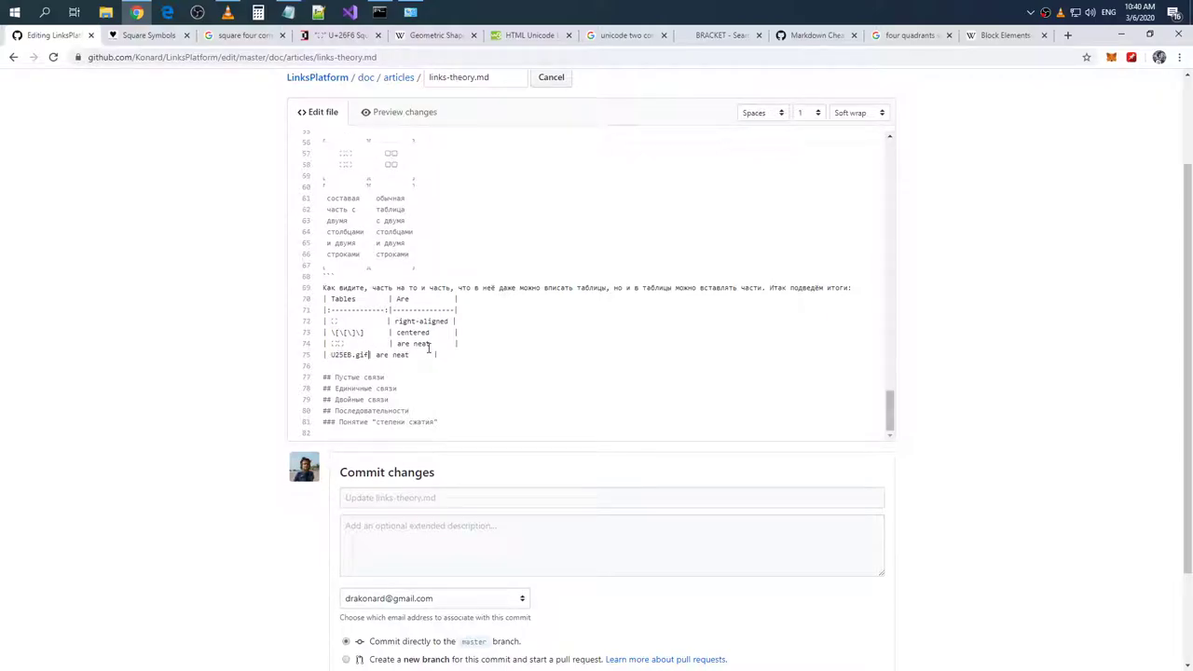
key(ctrl+z)
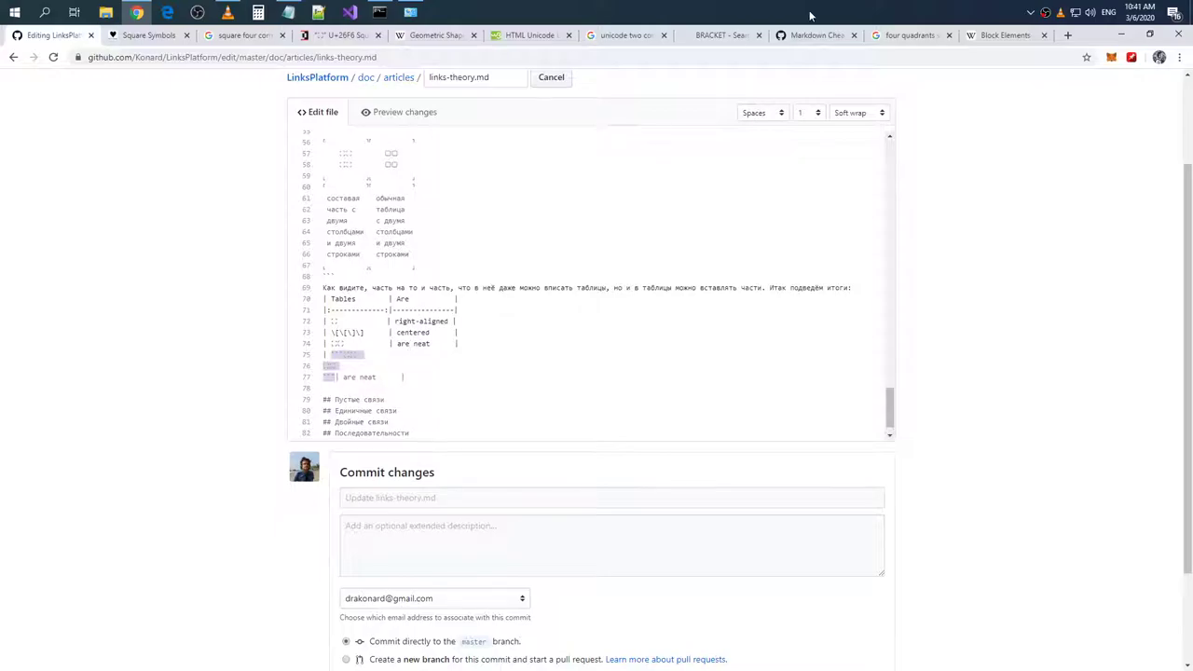
- Replace the fenced symbols in the last Markdown table row with the text character for the white square with vertical bisecting line
click(743, 37)
click(795, 38)
click(623, 41)
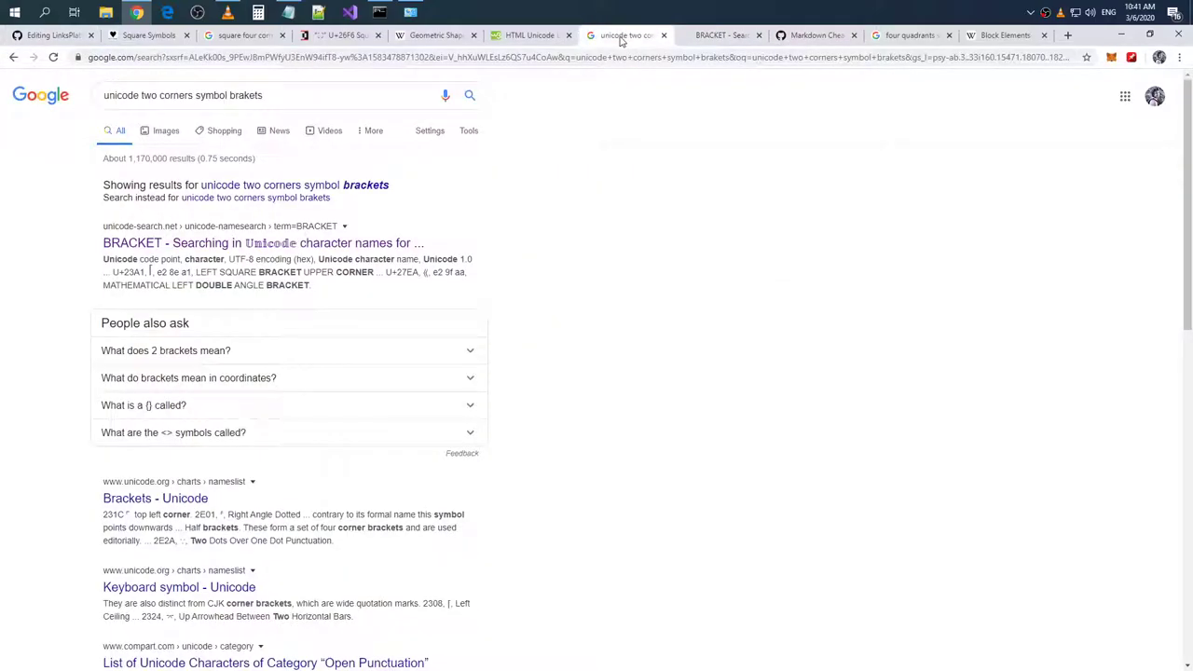
click(531, 43)
click(447, 43)
double_click(401, 358)
click(53, 36)
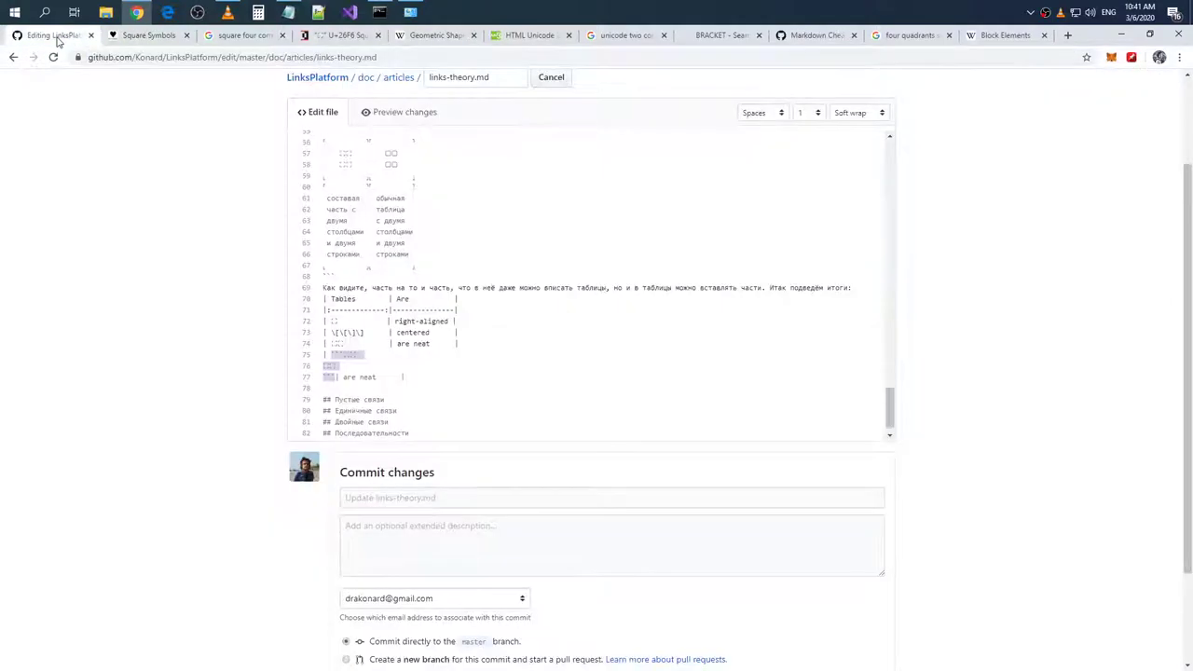
key(ctrl+v)
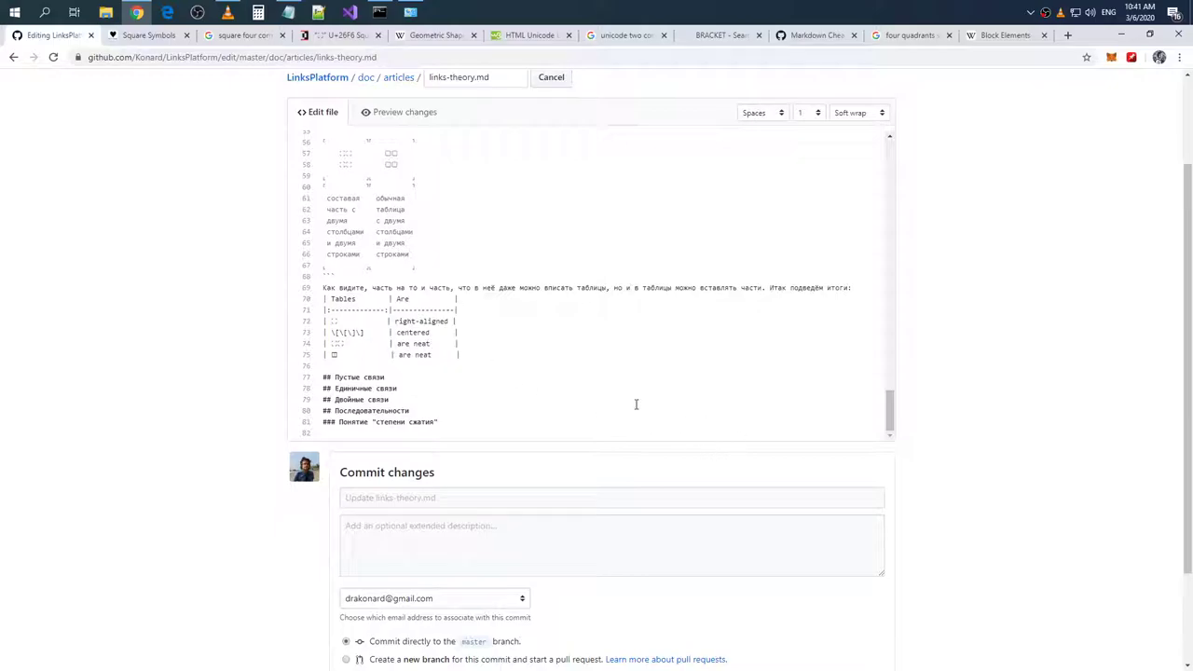
- Describe the first two table rows as "пустая часть" and "пустая часть вписанная в другую часть"
drag(448, 321, 394, 321)
key(alt+shift)
text(пусто)
double_click(413, 332)
key(BackSpace)
text(уги)
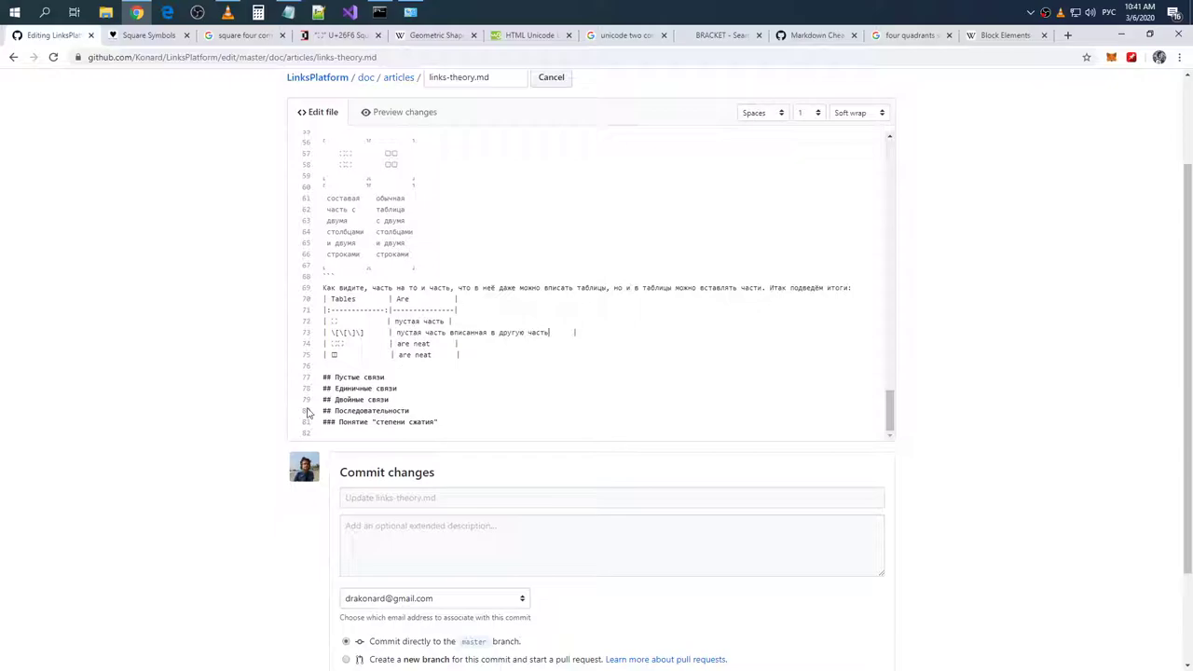
- Describe the third table row as "часть состоящая из двух частей, например множество/последовательность"
drag(433, 342, 397, 342)
text(часть состоящая из двух частя)
key(BackSpace)
text(ей, например множество)
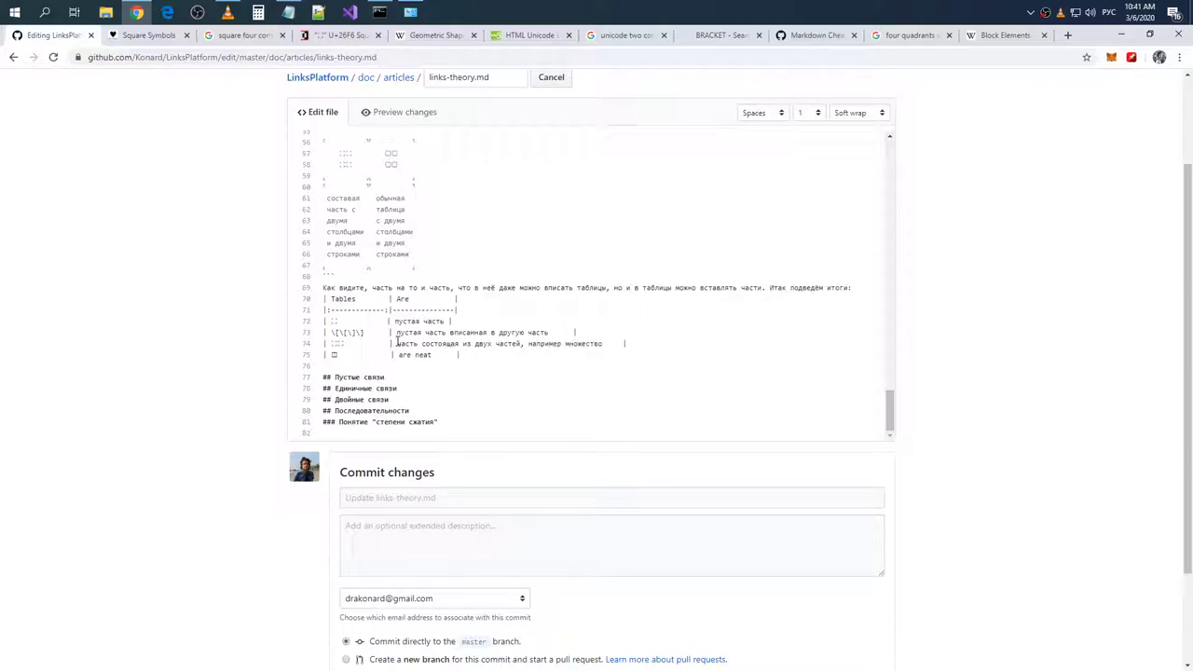
text(/последовательность)
- Describe the last table row as "часть состоящая из 3-х частей, например таблица, матрица"
drag(432, 355, 399, 355)
key(BackSpace)
text(, м)
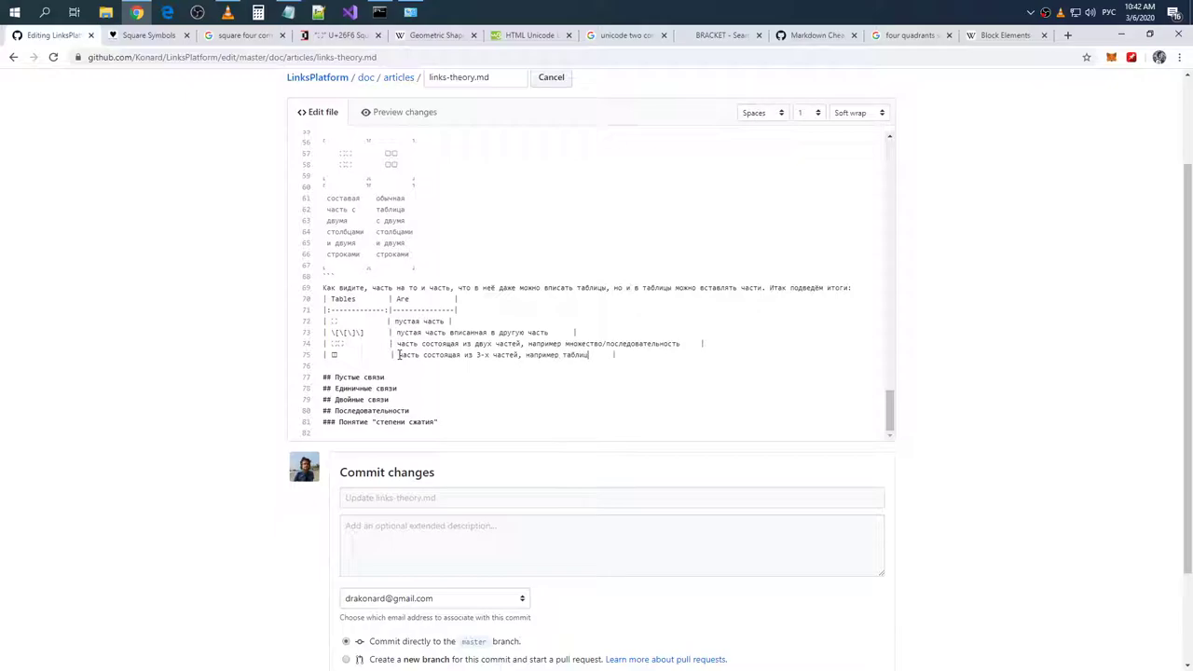
text(атрица)
- Search the web for "unicode table symbols" in a new tab and refine the query to "unicode table symbol"
click(1067, 35)
key(alt+shift)
text(unicode table symbols)
key(Return)
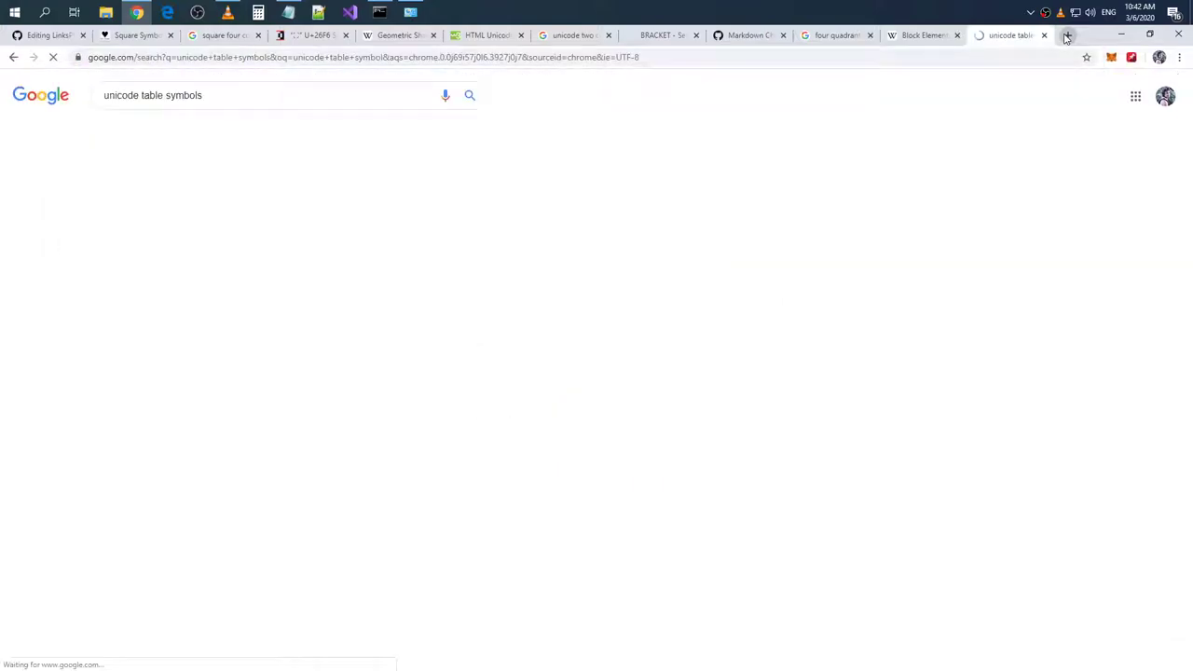
click(275, 96)
key(BackSpace)
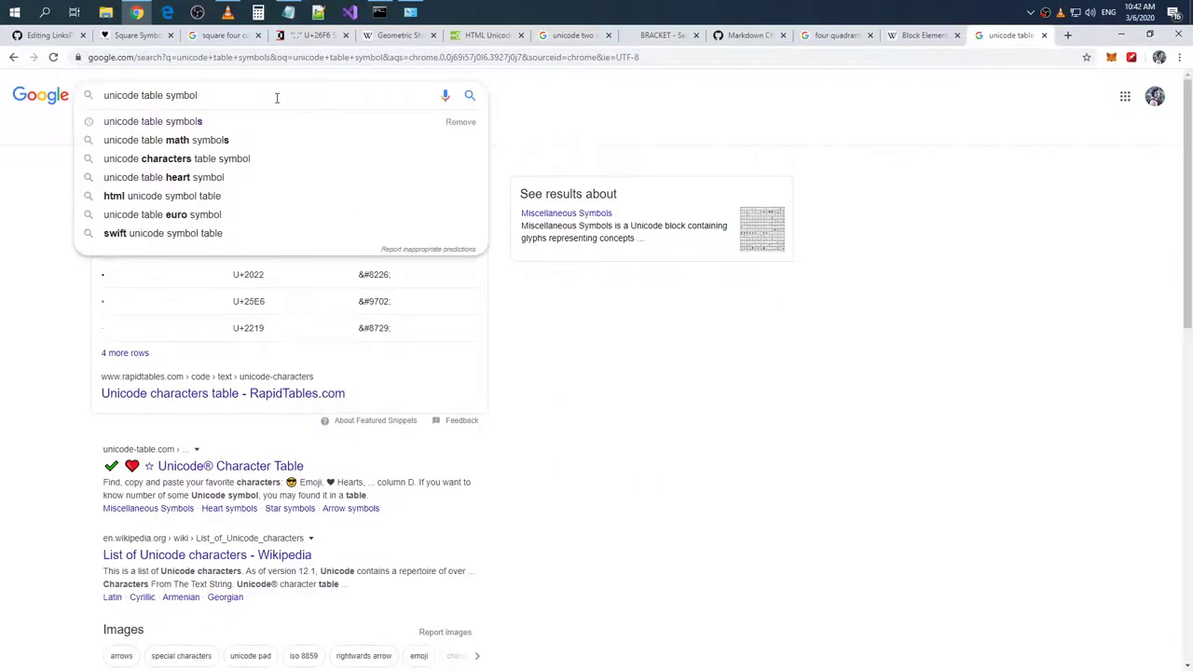
key(Return)
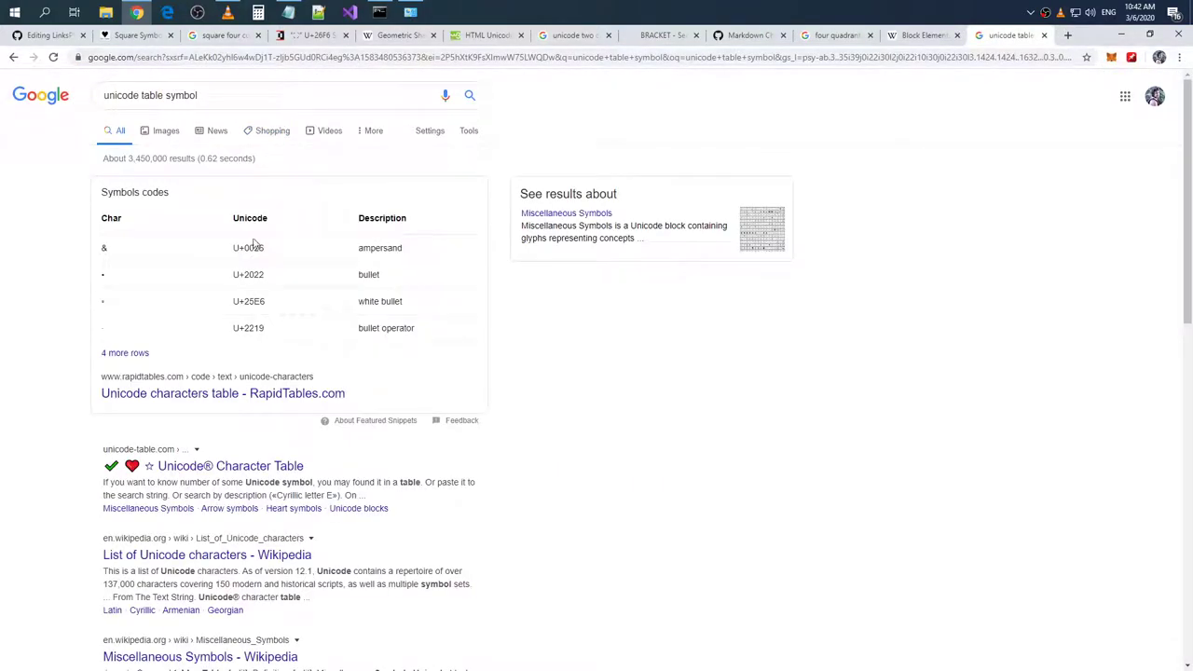
- Open Wikipedia's Miscellaneous Symbols and List of Unicode characters articles from the results in separate tabs
scroll(258, 239, down, 3)
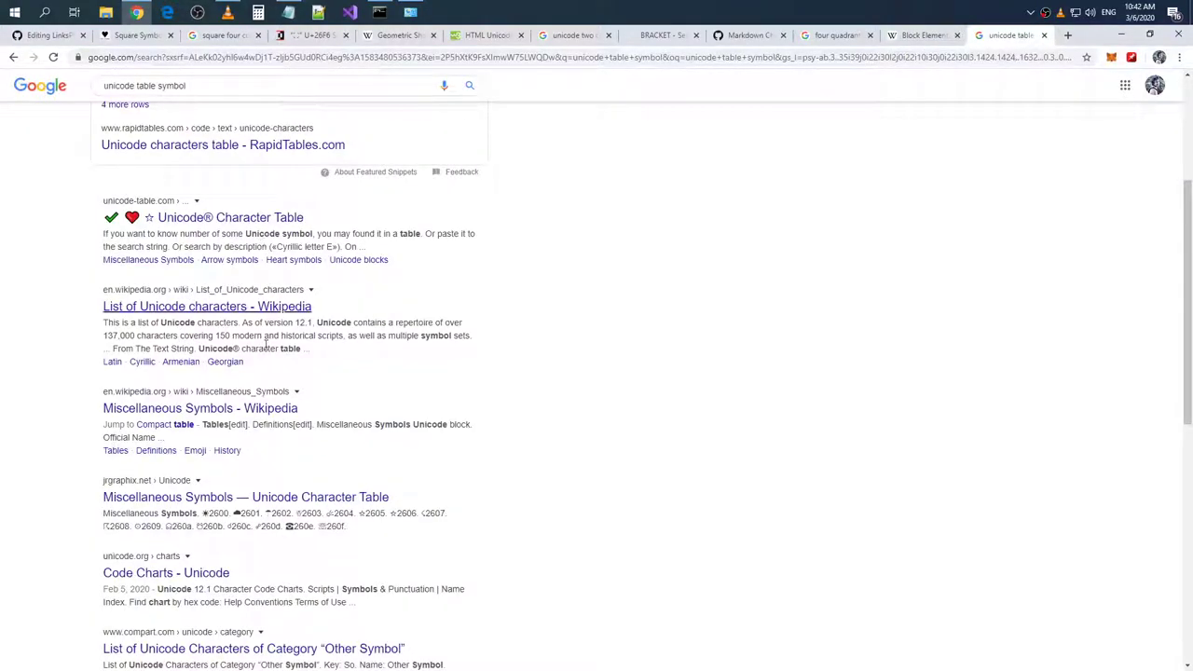
middle_click(252, 408)
middle_click(294, 308)
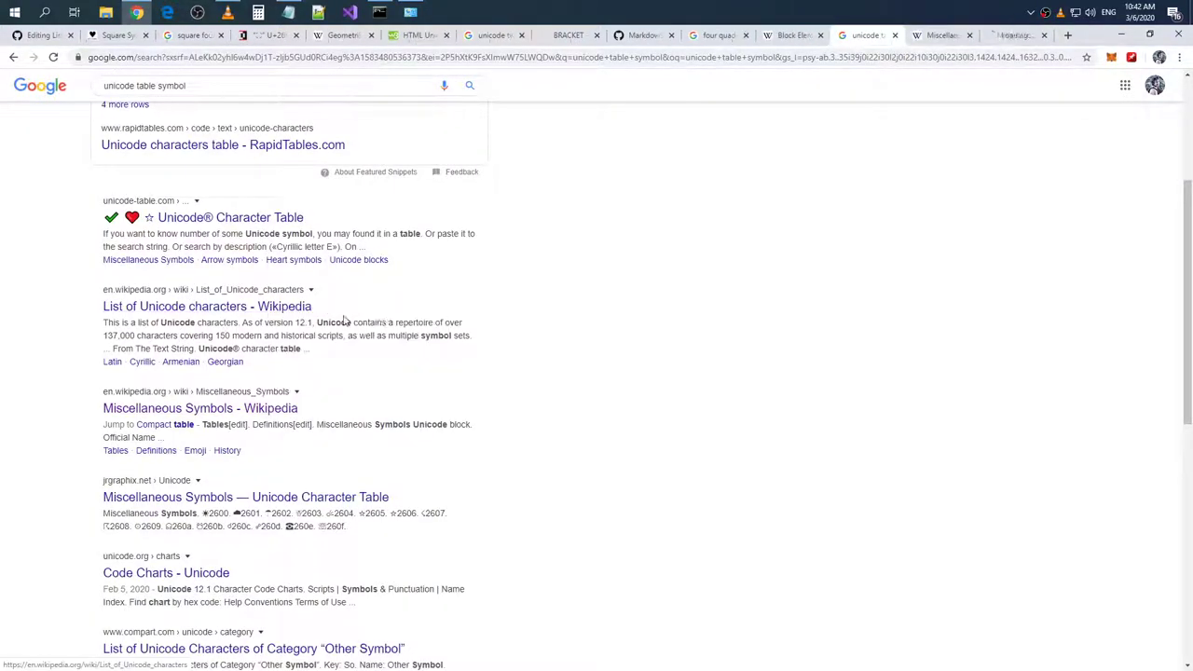
- Search the Miscellaneous Symbols article for "table" and look through its definitions table
click(939, 35)
scroll(856, 202, down, 4)
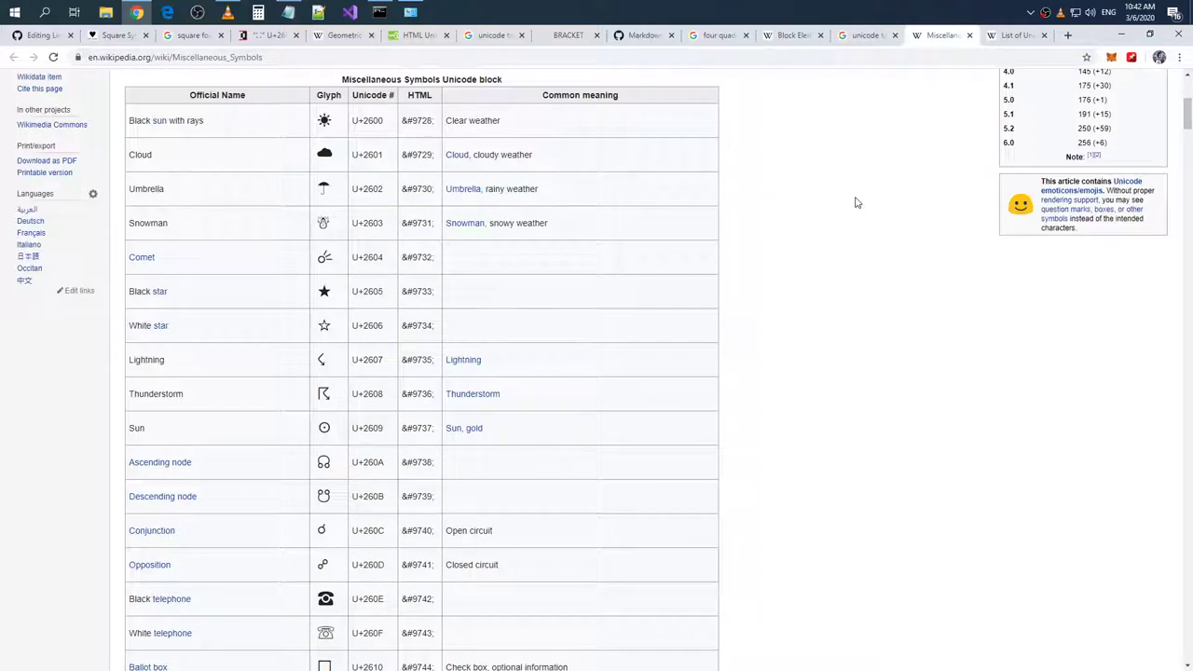
scroll(856, 202, down, 4)
key(ctrl+f)
scroll(856, 202, up, 10)
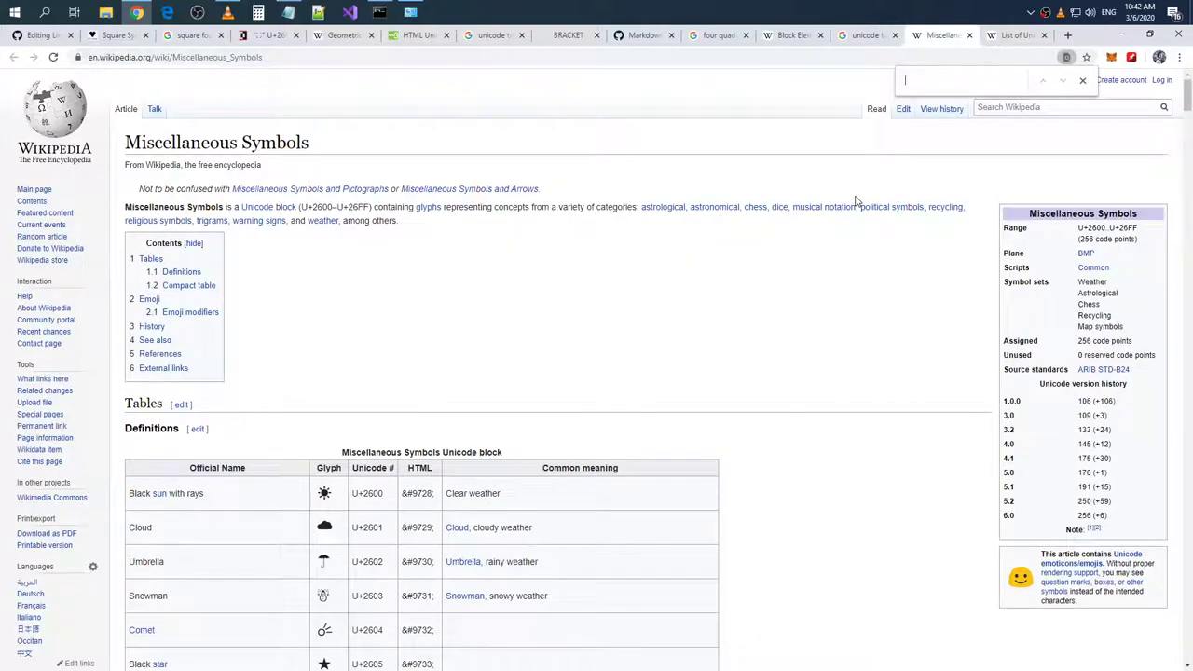
key(alt+shift)
text(табл)
key(BackSpace)
key(BackSpace)
text(table)
scroll(994, 211, down, 6)
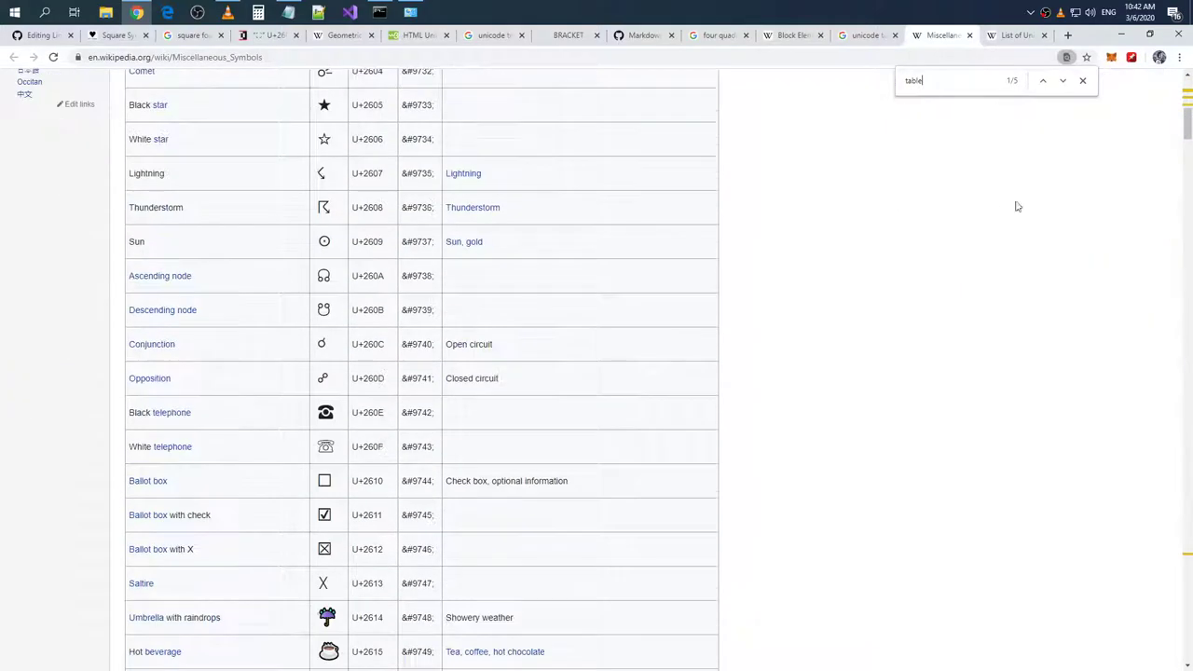
- Examine the compact table of the Miscellaneous Symbols article for a table-like character
drag(1187, 124, 1188, 559)
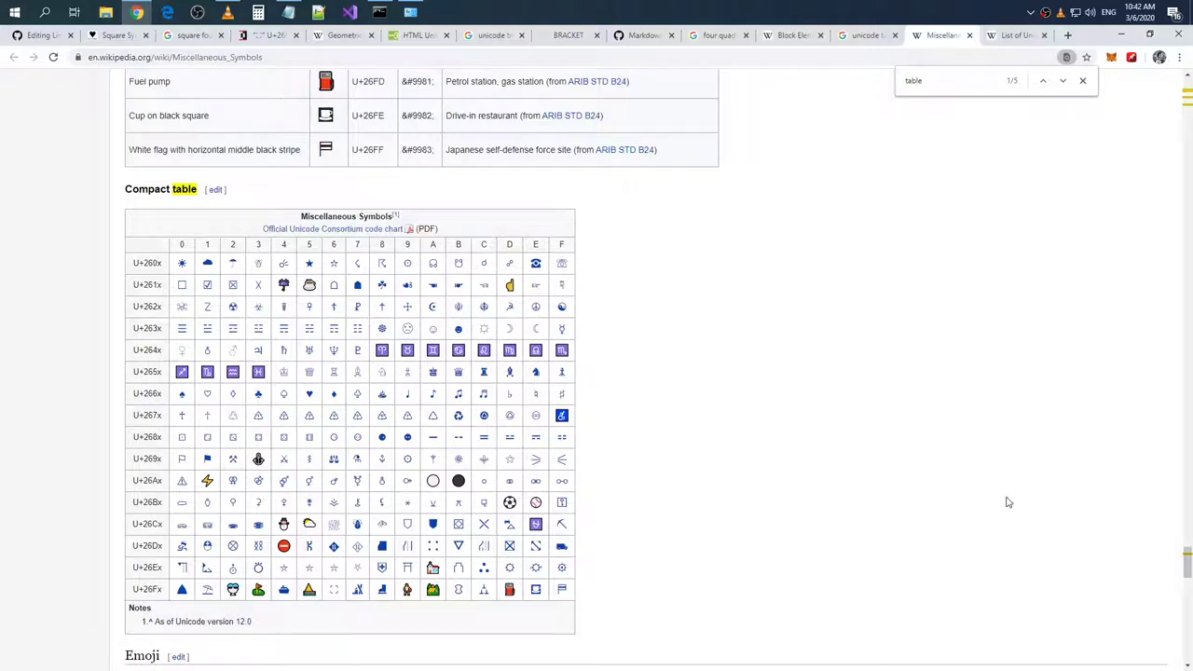
scroll(620, 403, up, 3)
scroll(634, 399, down, 3)
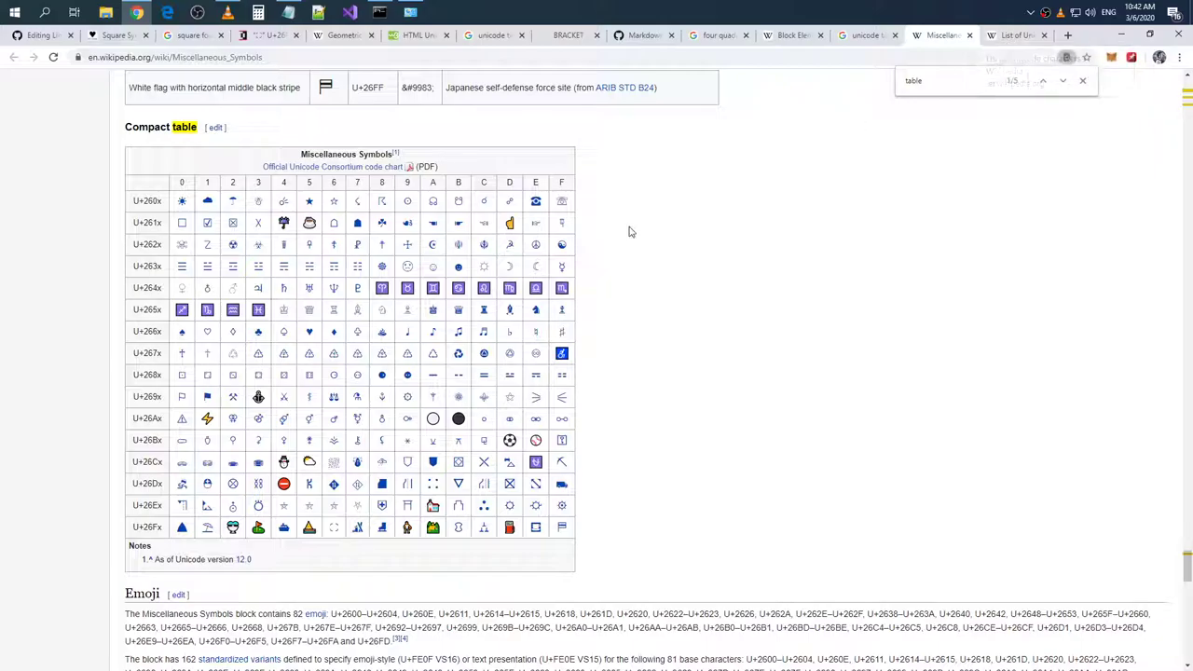
- Examine the glyphs in Wikipedia's List of Unicode characters, from the control codes through the modifier letters to the Greek letters
click(1007, 35)
scroll(644, 208, down, 6)
scroll(653, 211, down, 10)
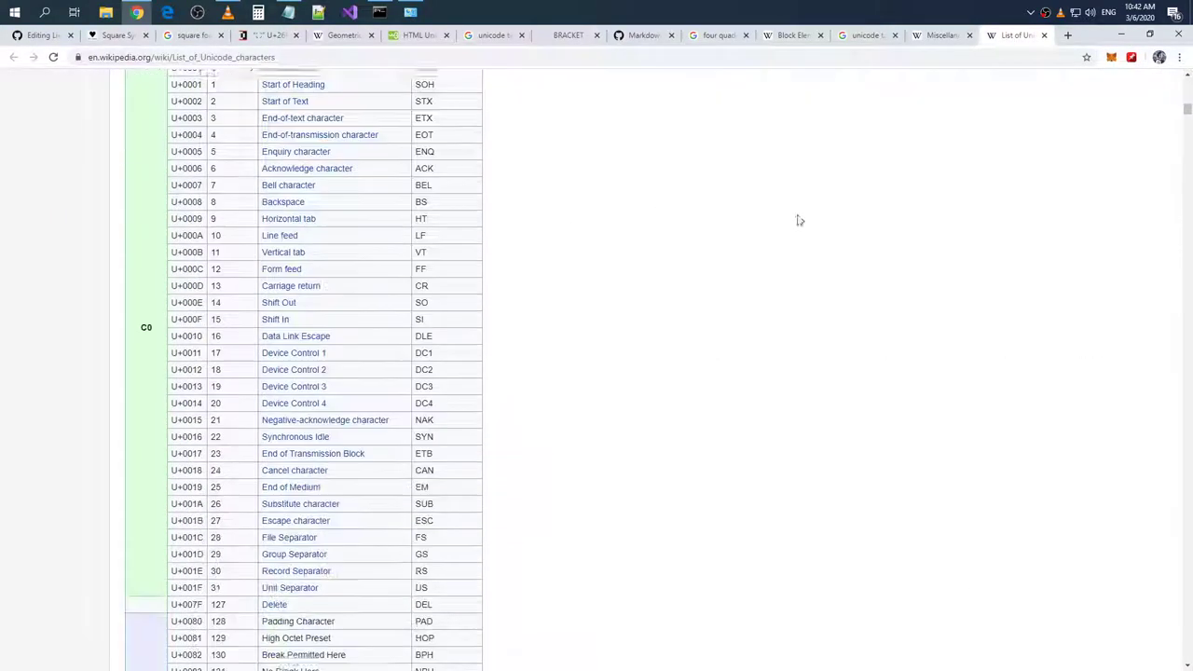
scroll(1026, 195, up, 3)
scroll(1054, 187, up, 4)
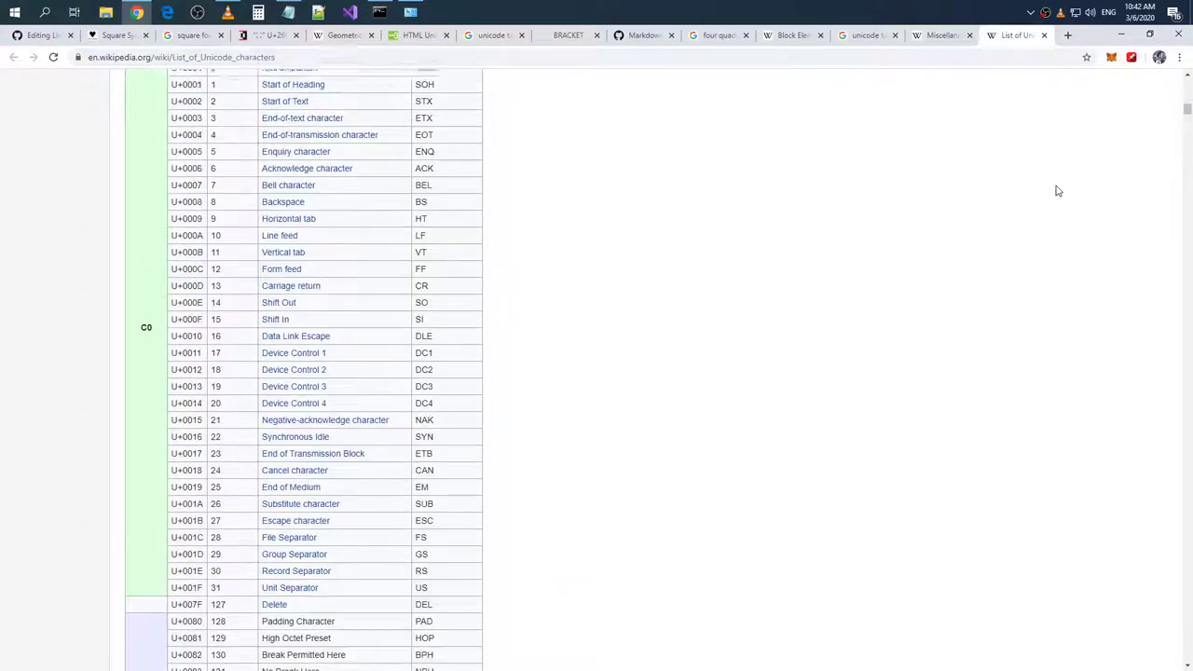
drag(1188, 109, 1173, 334)
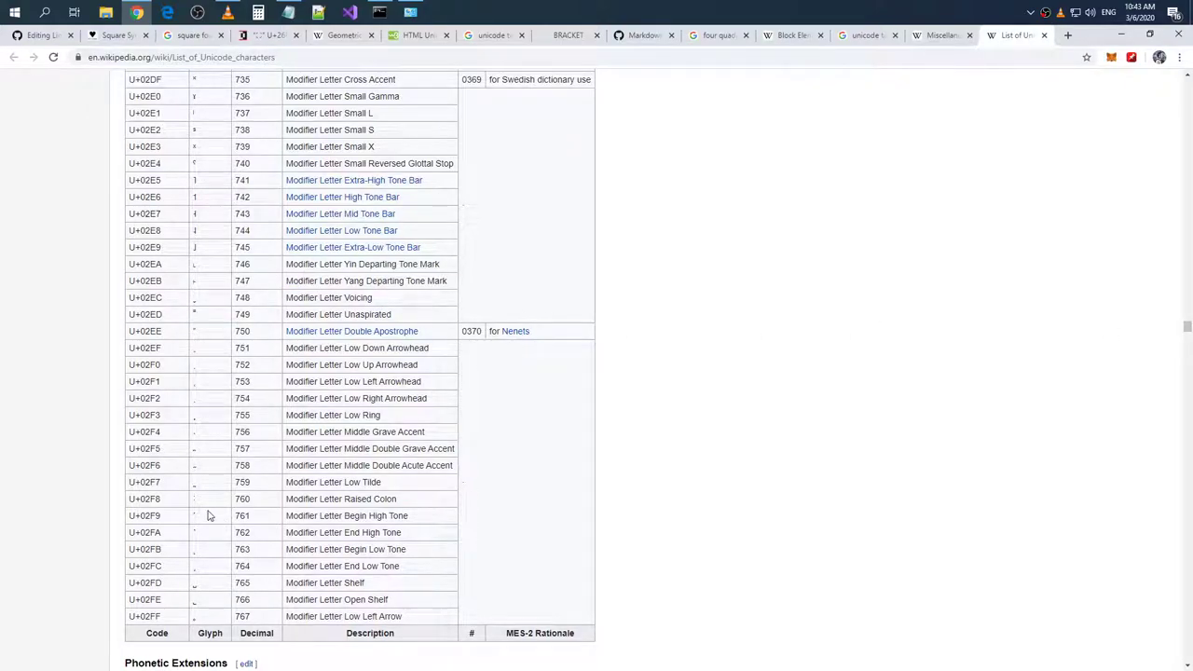
scroll(209, 516, up, 4)
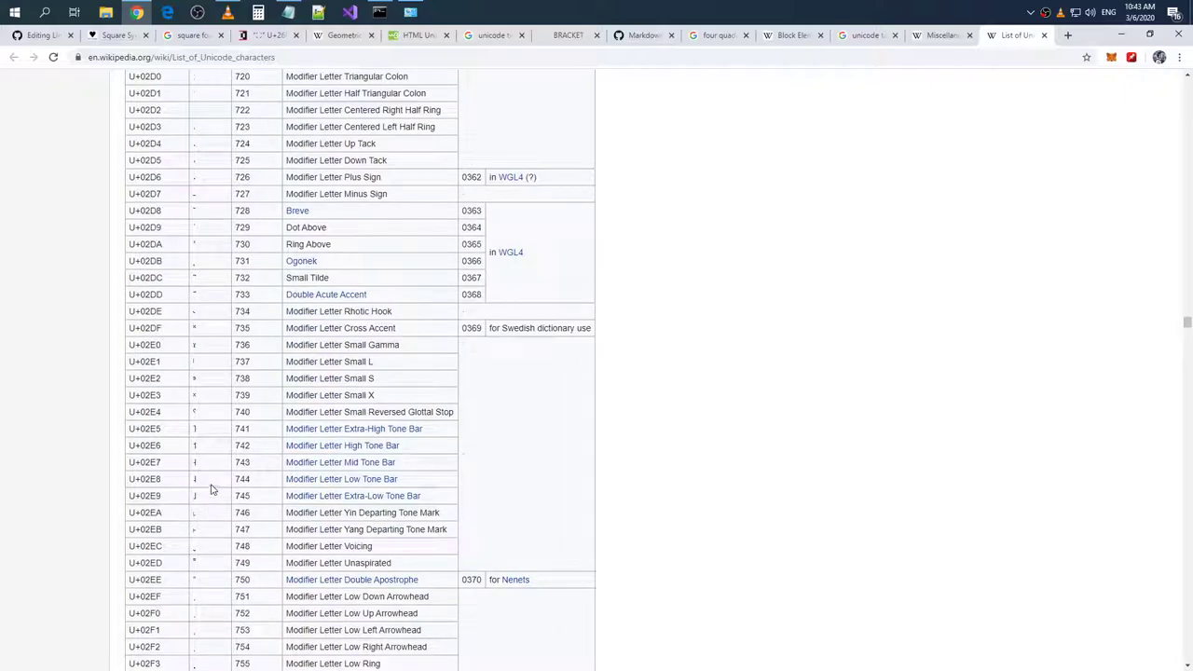
scroll(209, 471, up, 10)
scroll(209, 471, down, 4)
scroll(207, 469, down, 8)
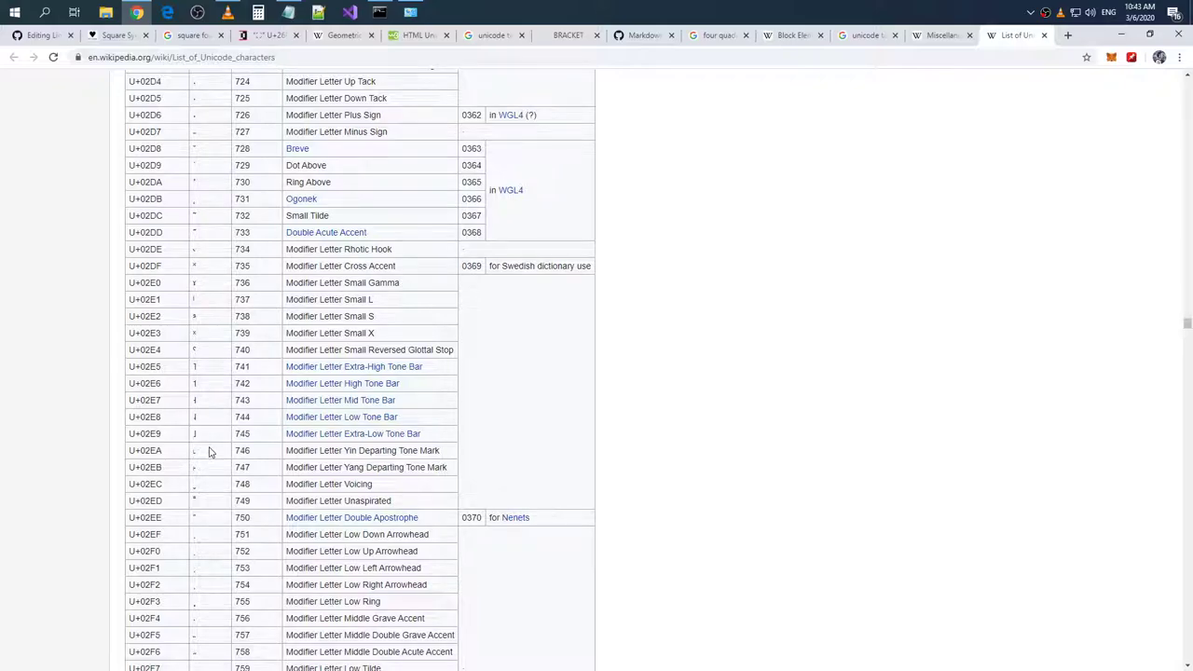
scroll(209, 452, down, 4)
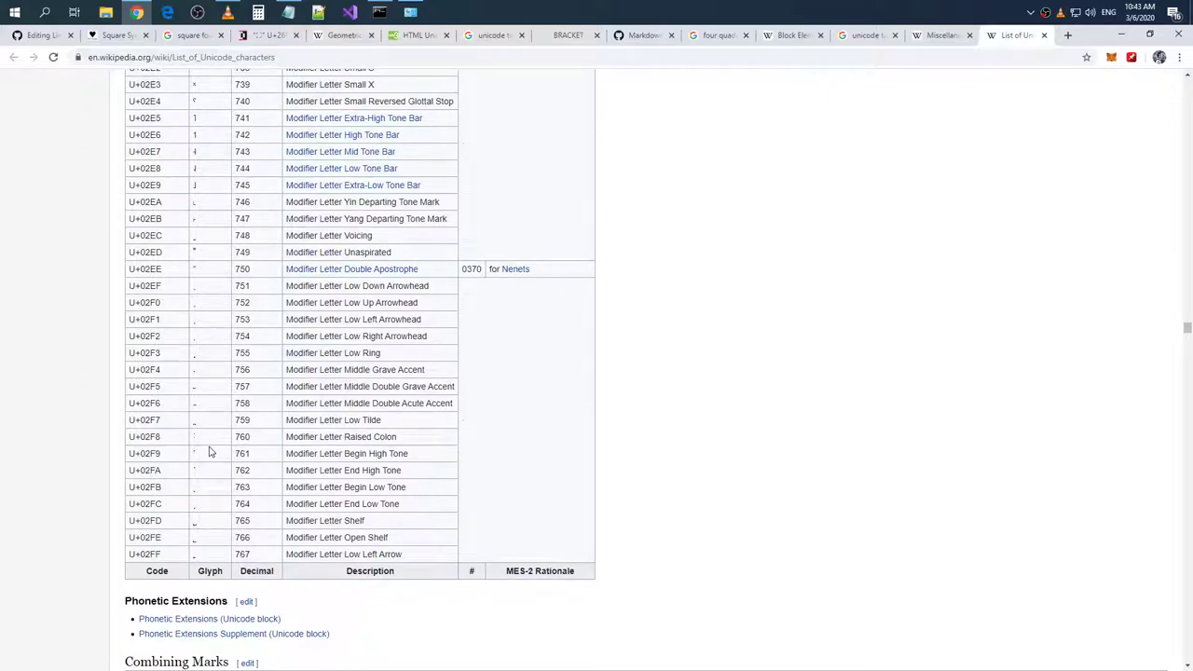
scroll(209, 452, down, 15)
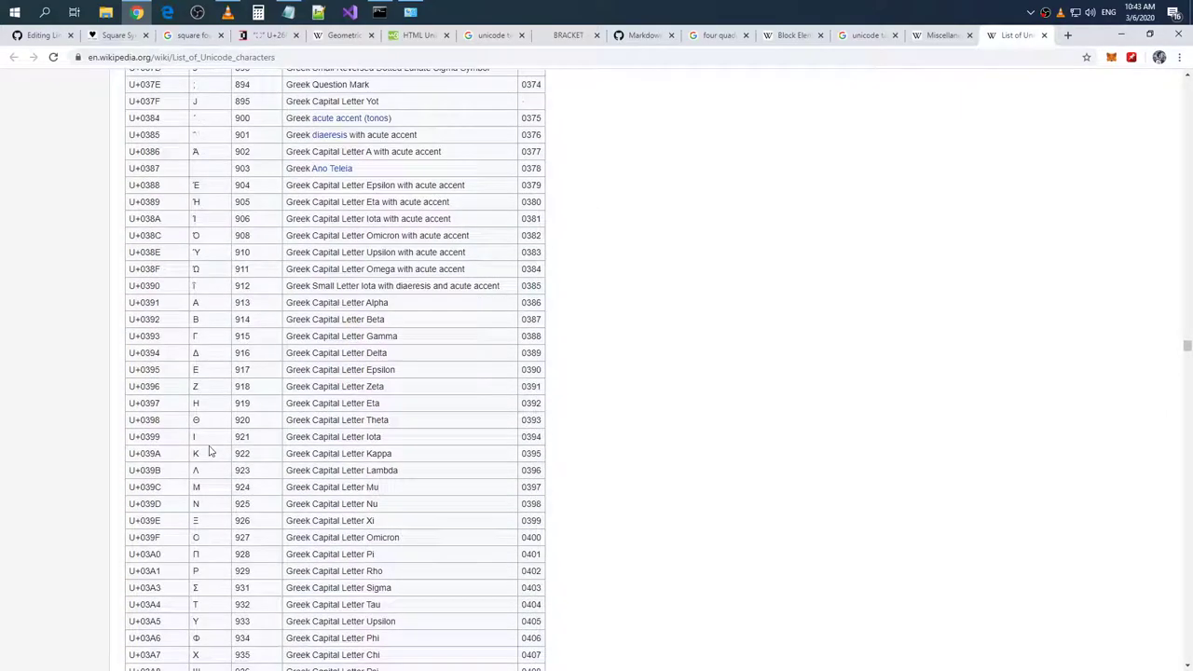